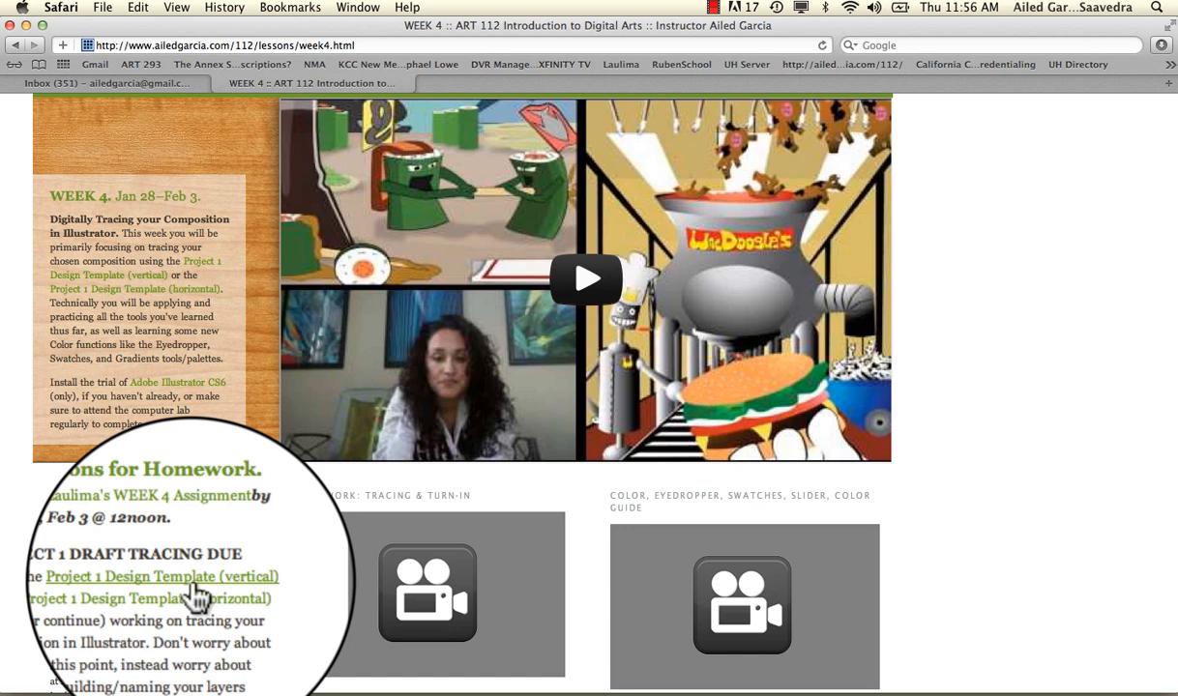
Download the vertical Project 1 Design Template linked in the homework instructions, choosing the Don'tDelete subfolder of SAVE FOLDER as the destination
right_click(191, 584)
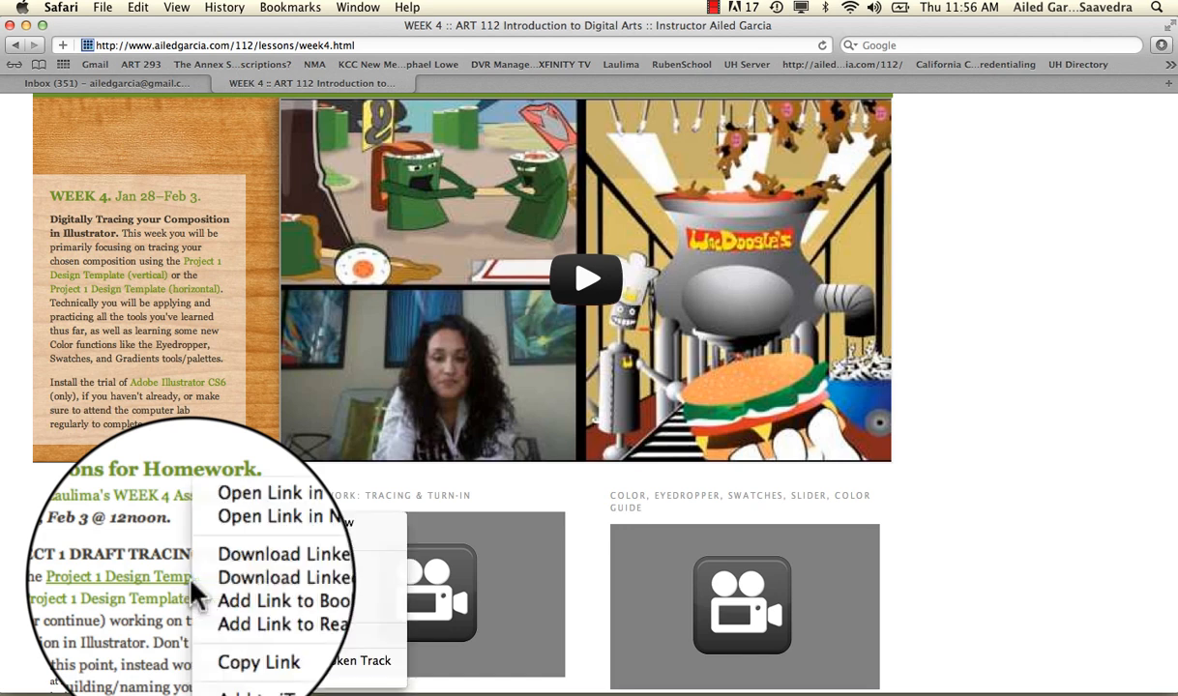
left_click(249, 578)
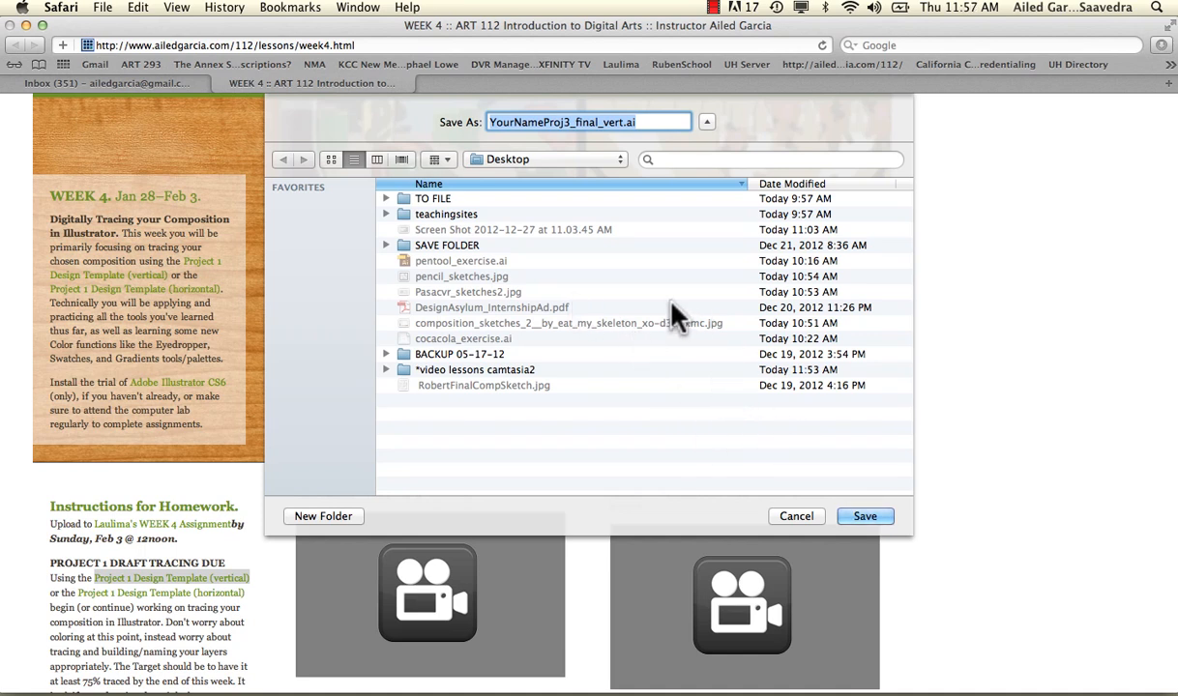
left_click(513, 274)
double_click(453, 245)
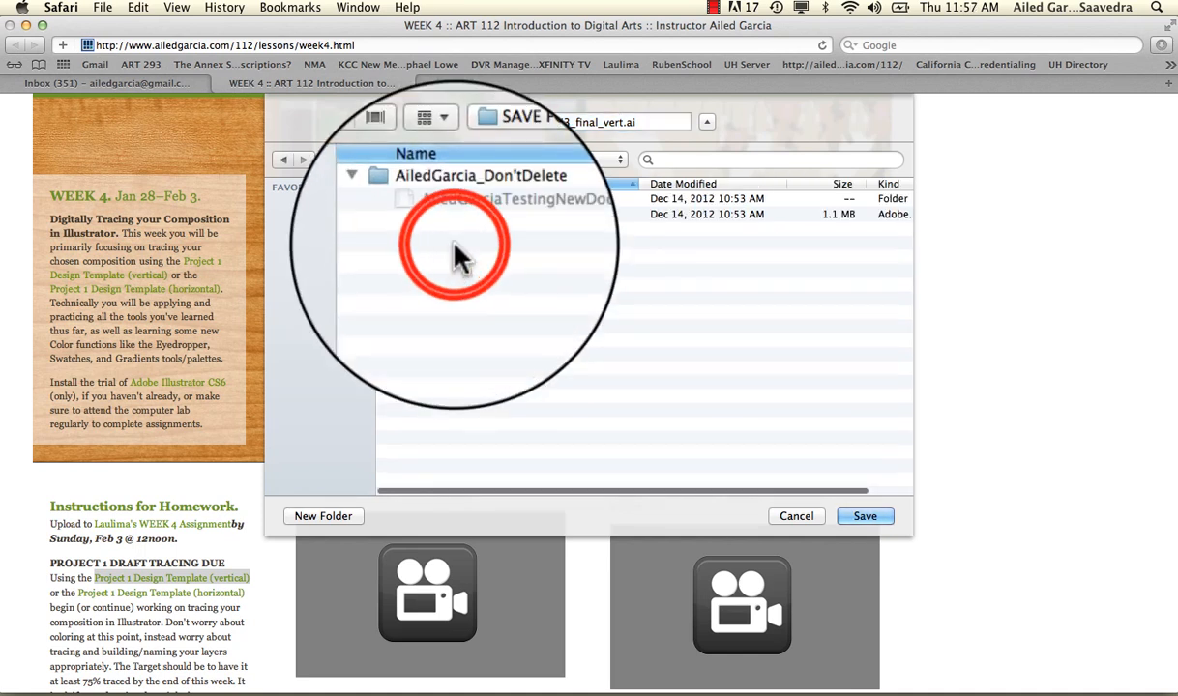
double_click(435, 198)
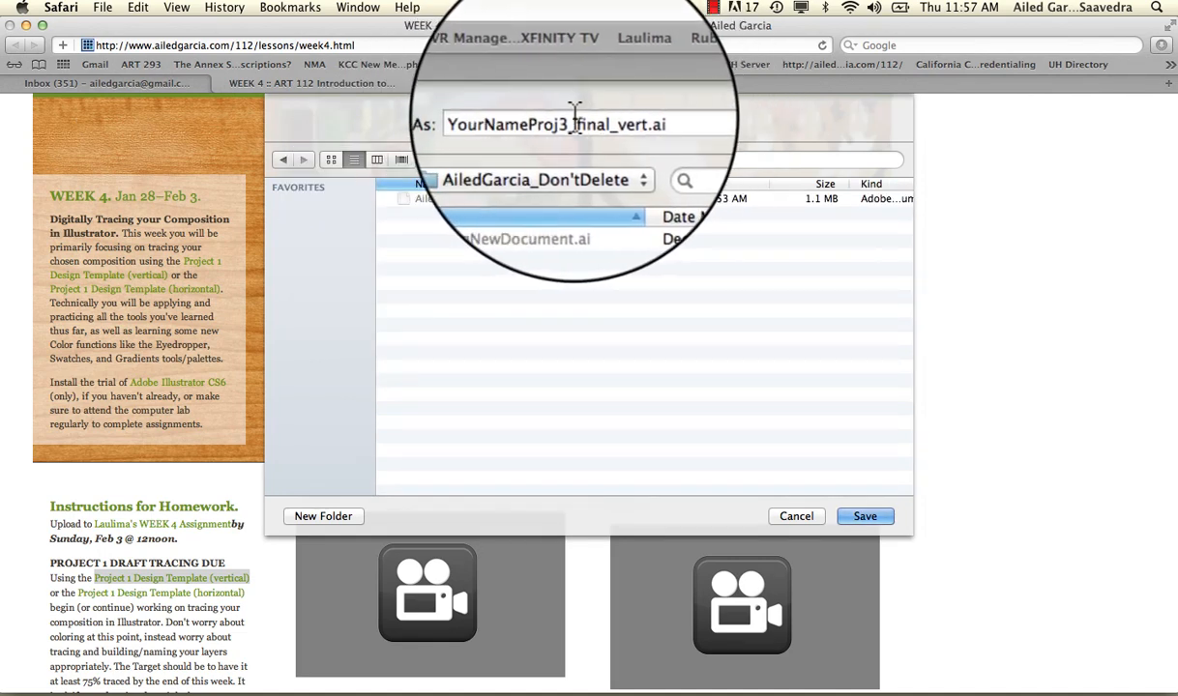
Replace the YourName part of the template's file name with the student's full name and save the file
left_click_drag(544, 124, 484, 124)
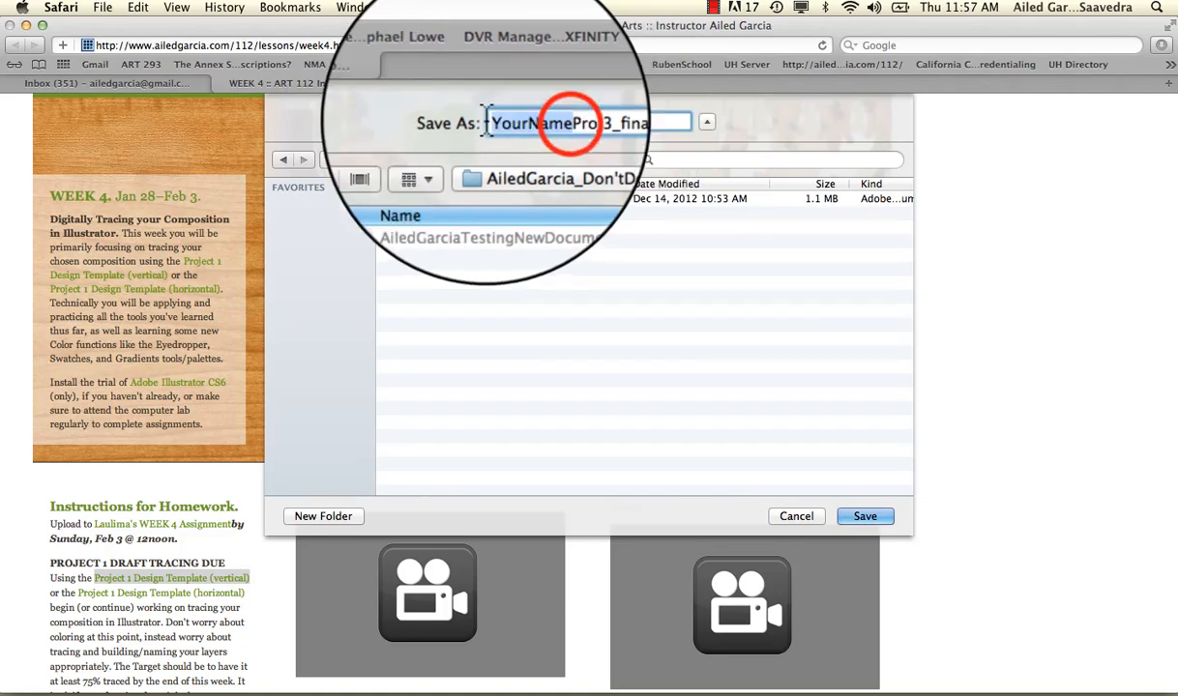
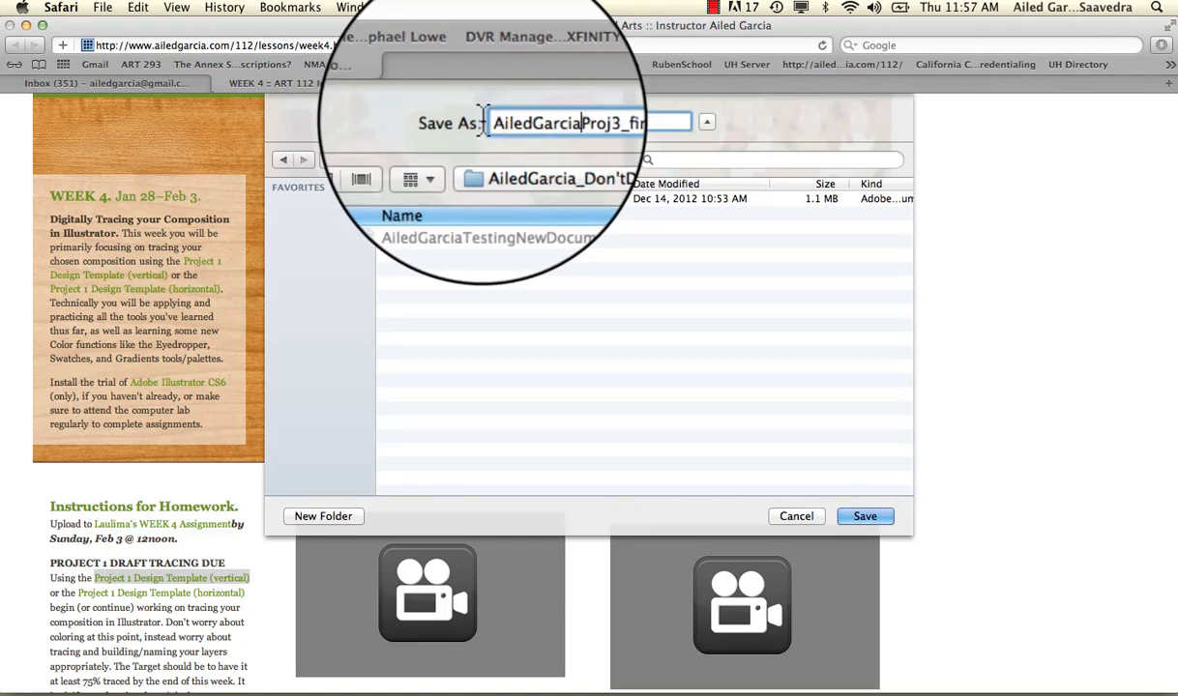
left_click(866, 521)
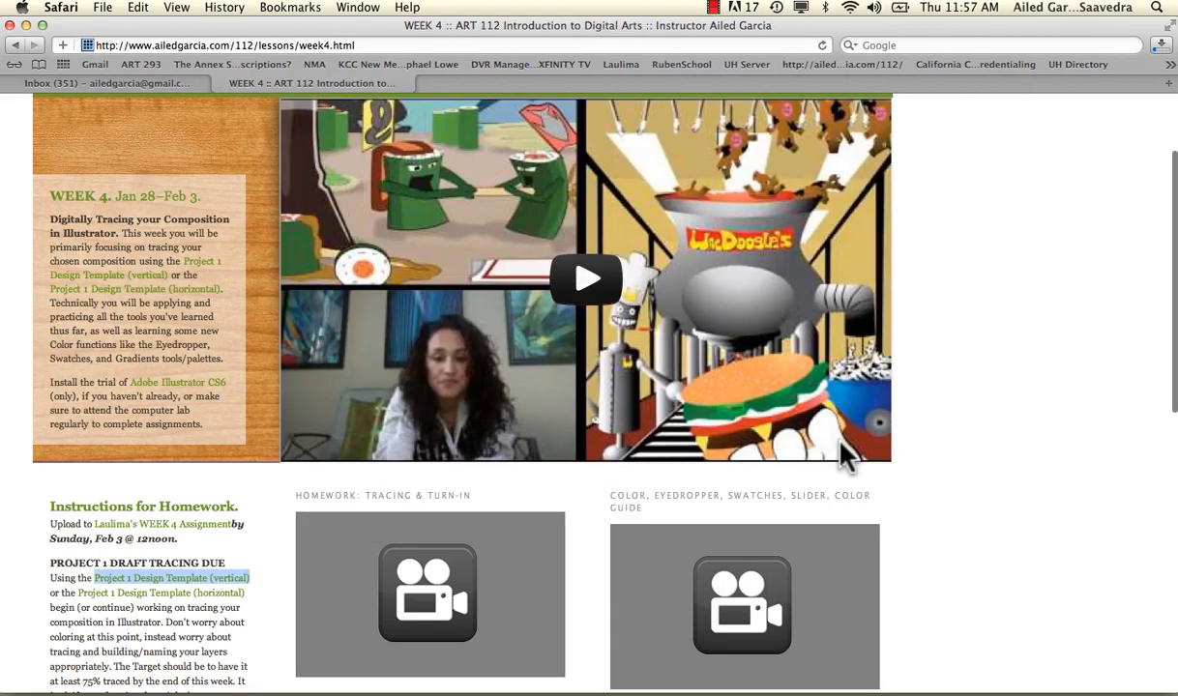
Minimise the browser window, open SAVE FOLDER on the desktop and select the downloaded Proj3_final_vert template
left_click(25, 25)
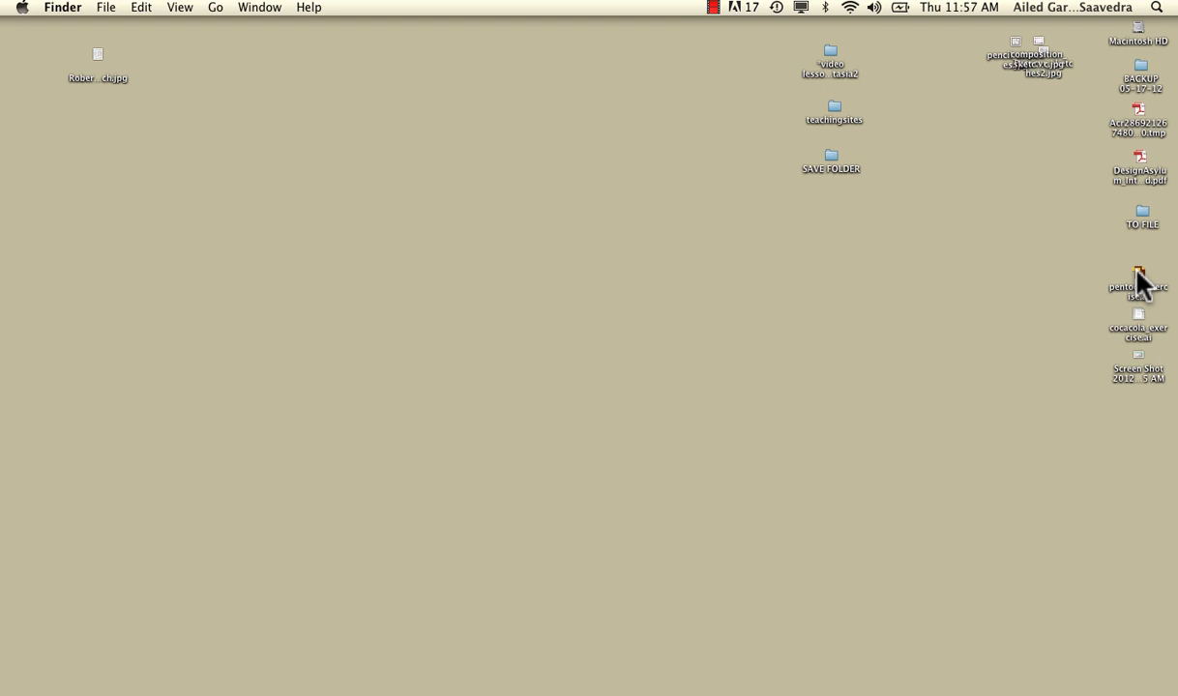
double_click(833, 155)
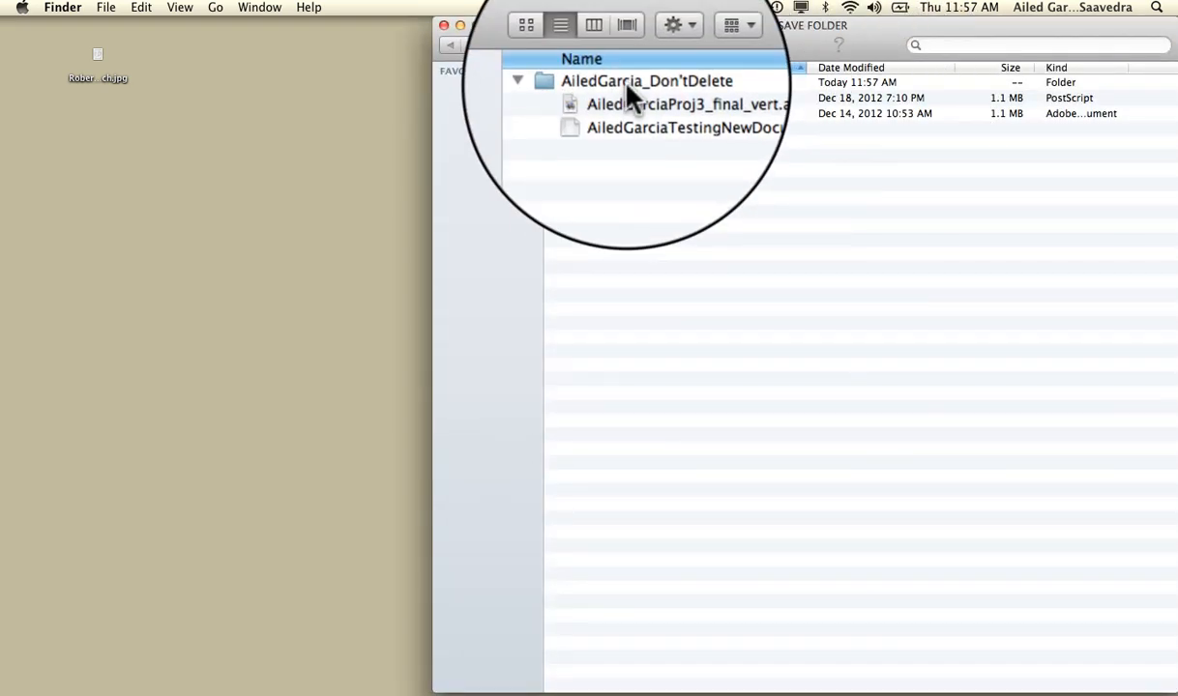
left_click(646, 100)
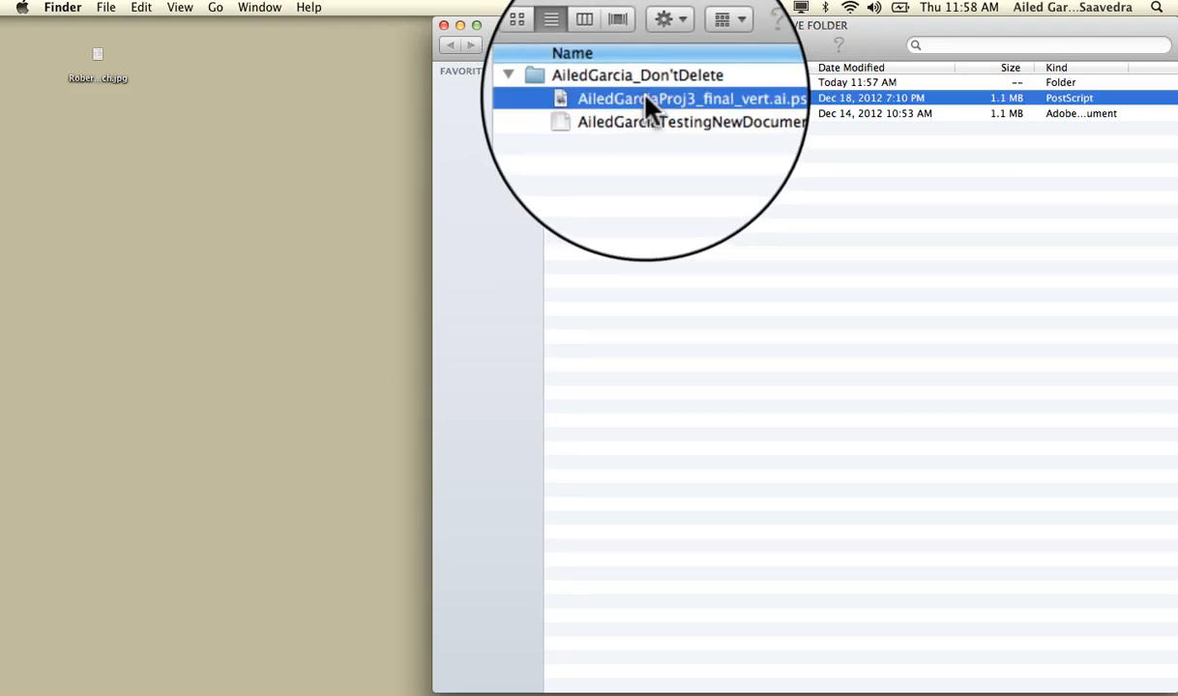
Try to open the downloaded template with its .ps extension and close the PostScript Conversion window
left_click(690, 99)
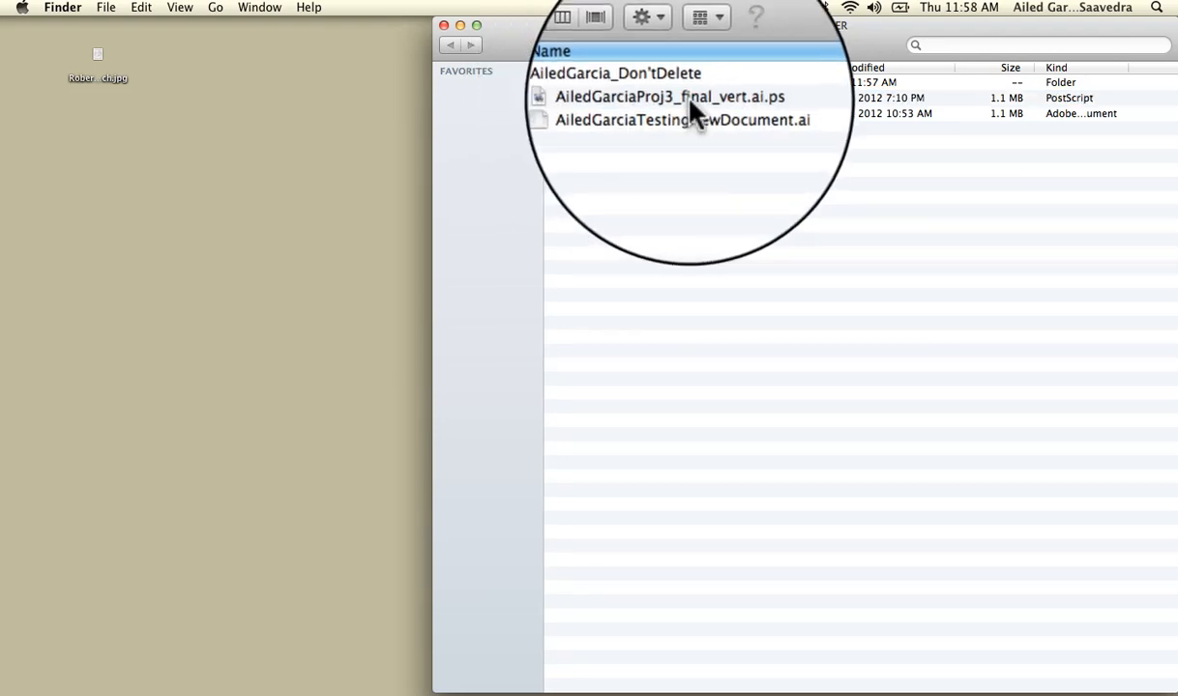
double_click(689, 100)
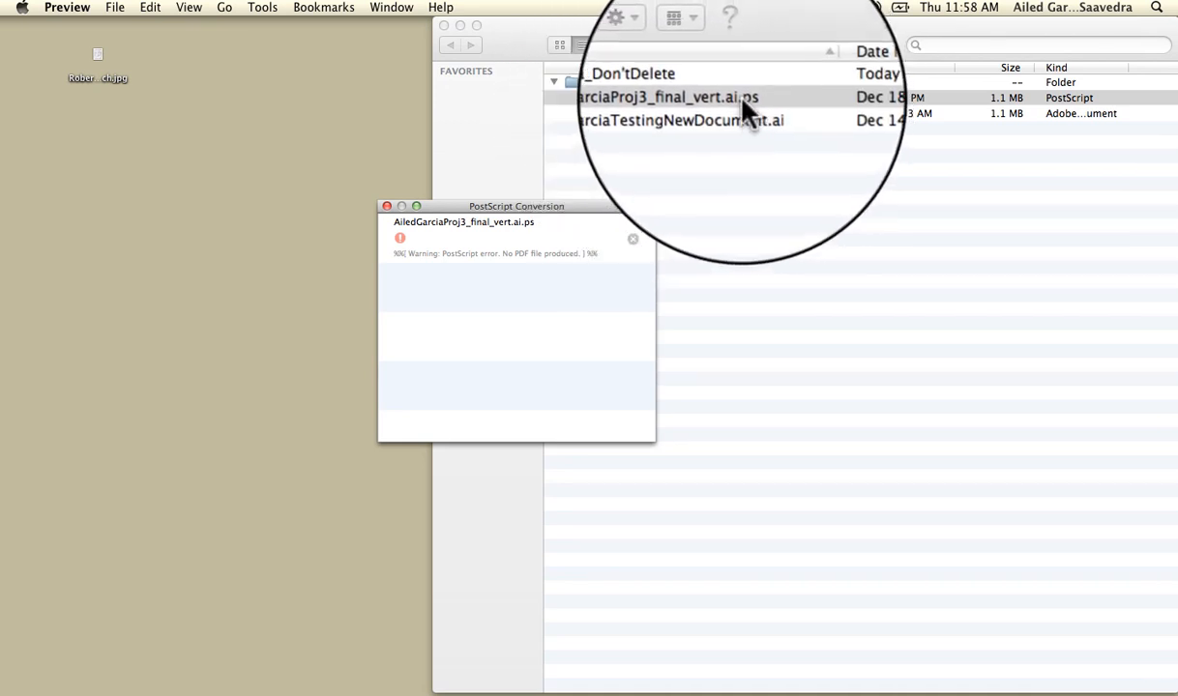
left_click(386, 206)
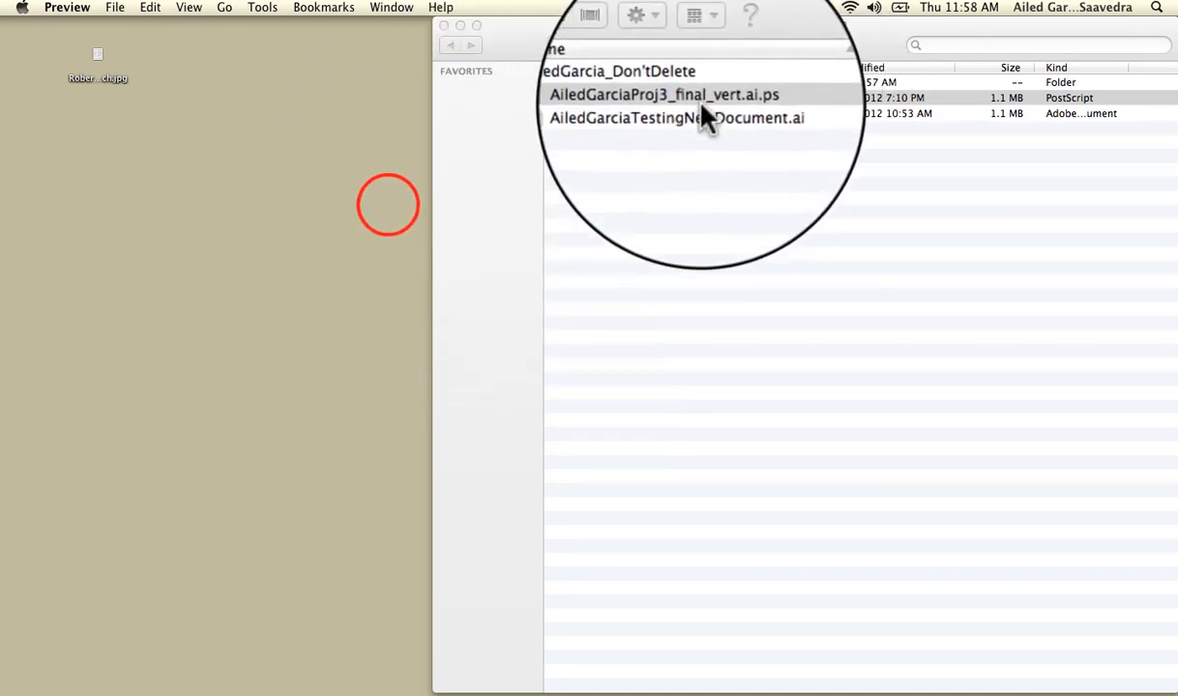
Remove the .ps extension from the downloaded template's file name and accept .ai as its extension
left_click(735, 98)
left_click(739, 98)
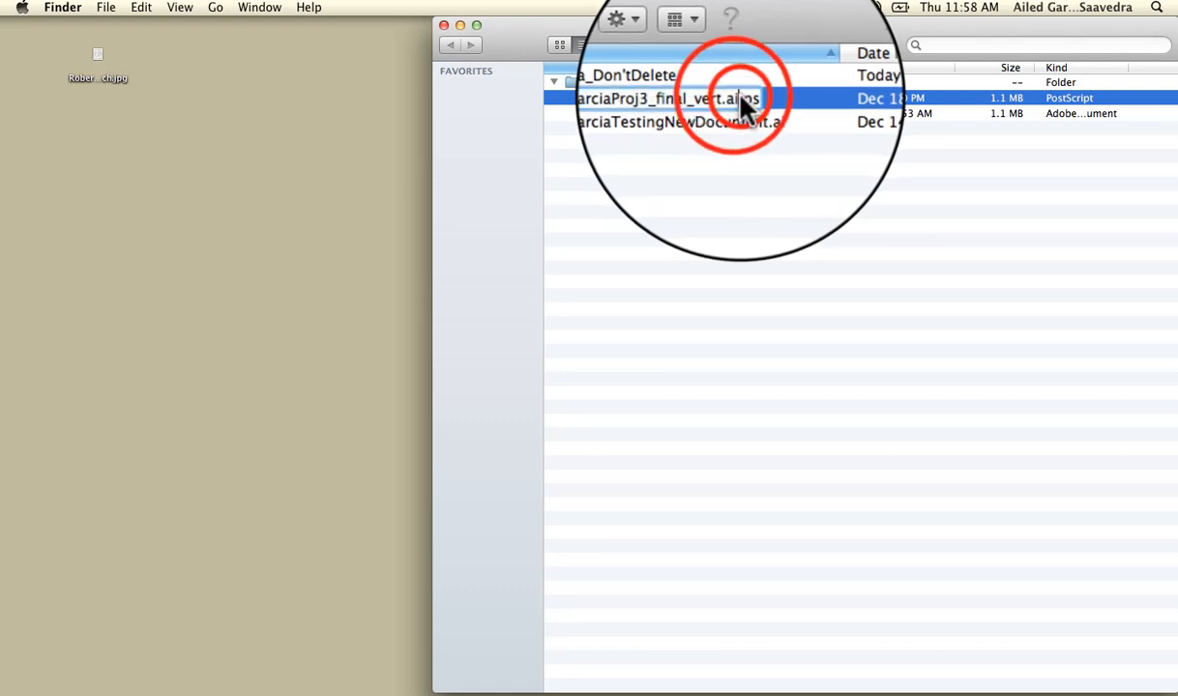
left_click_drag(739, 98, 760, 98)
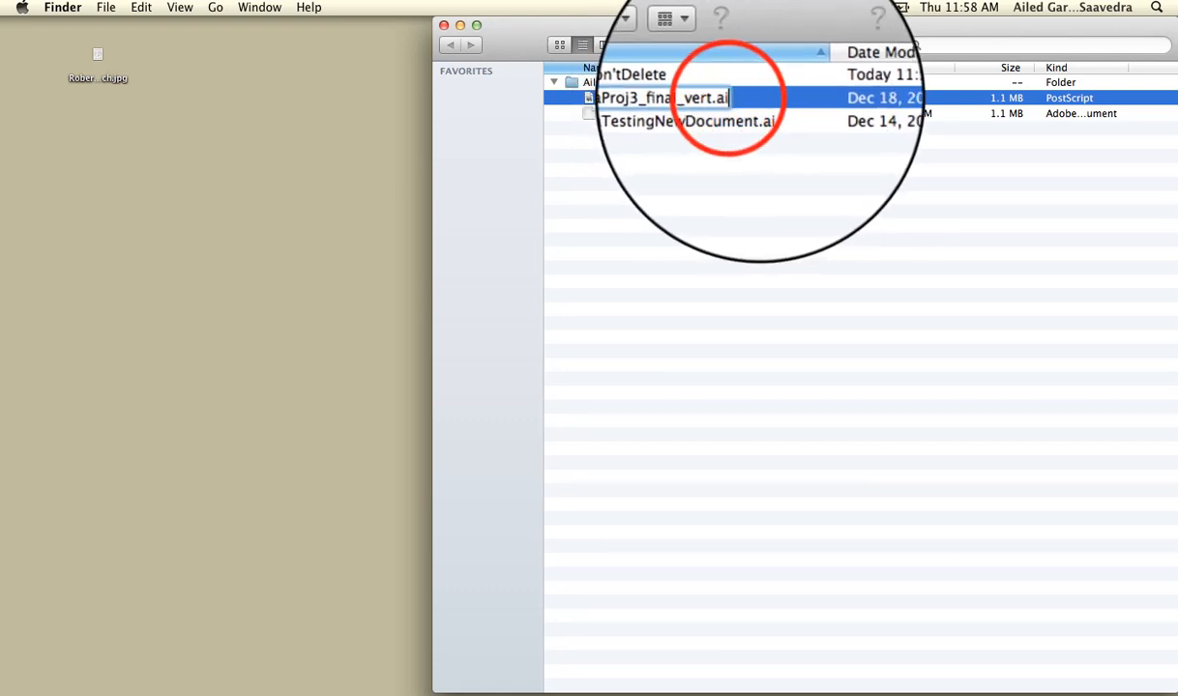
left_click(727, 174)
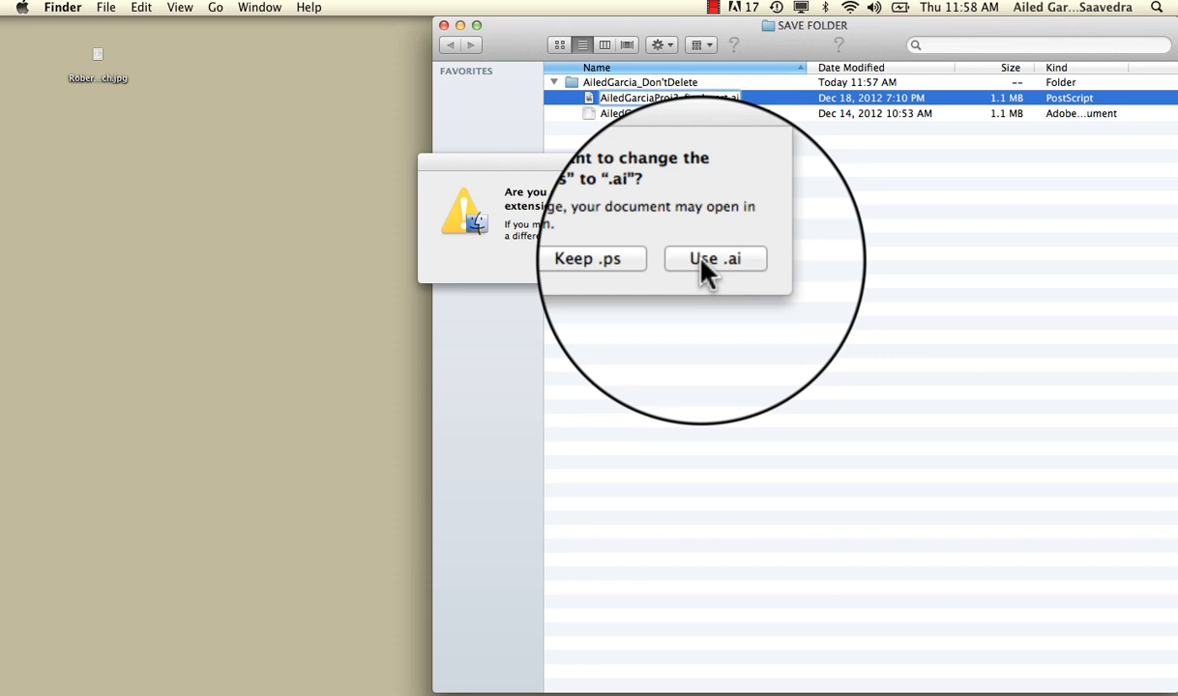
left_click(704, 261)
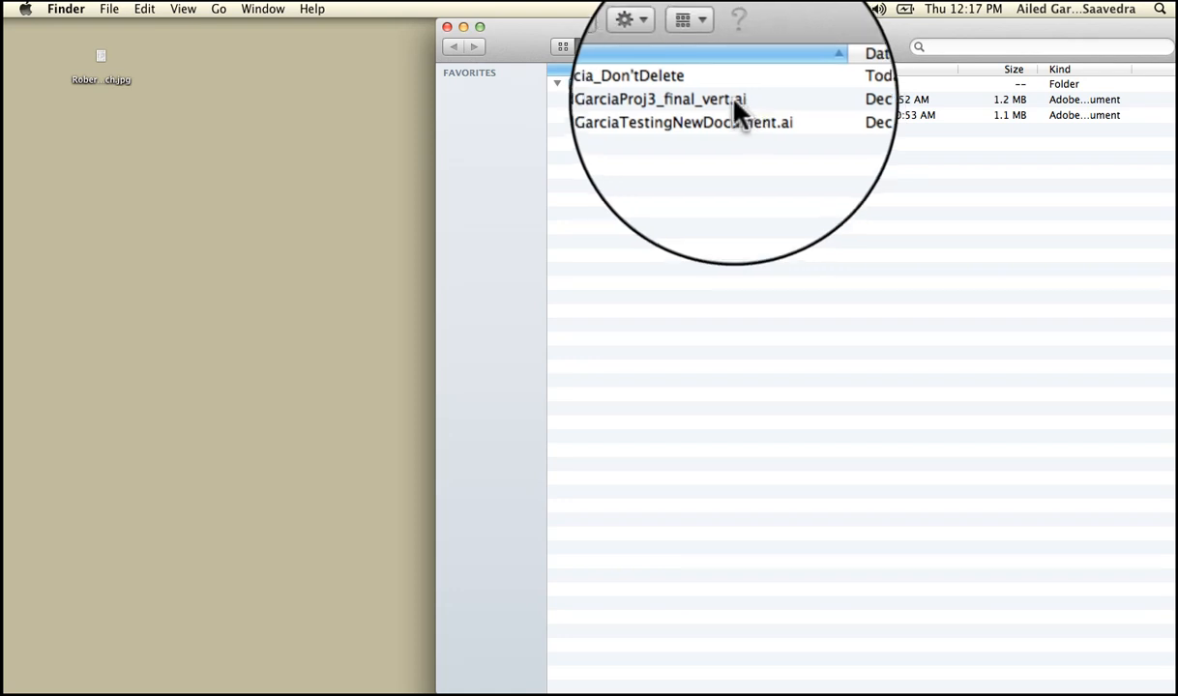
Open the renamed .ai template file in Illustrator
double_click(734, 104)
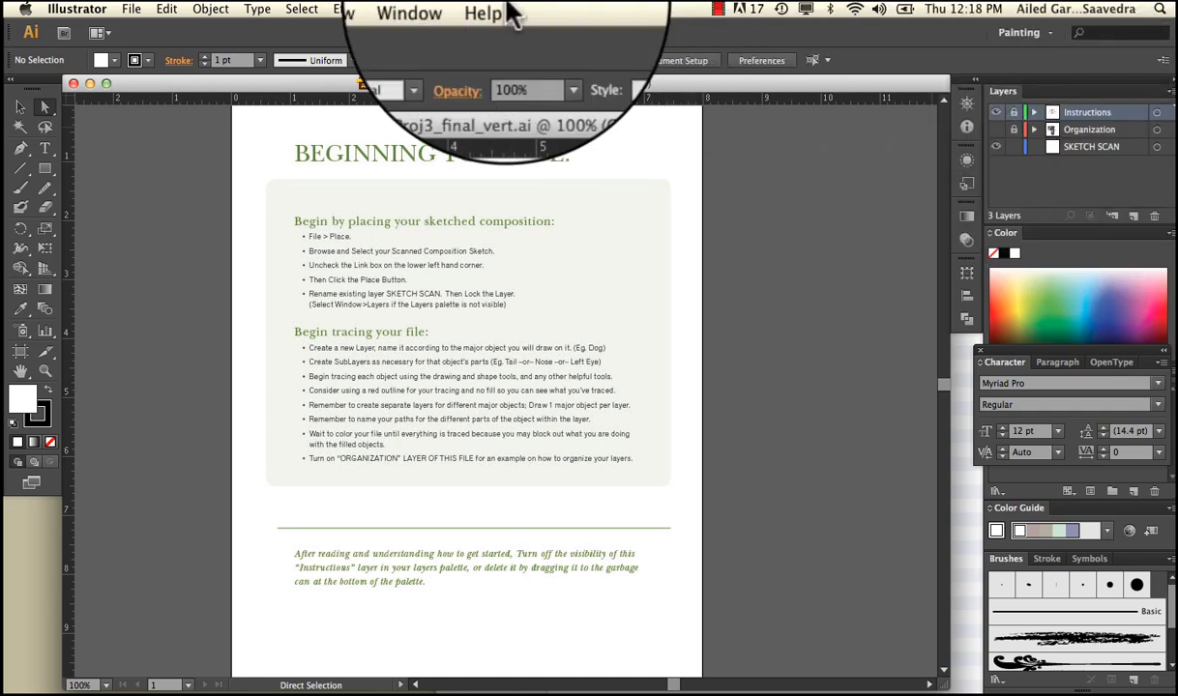
left_click(441, 8)
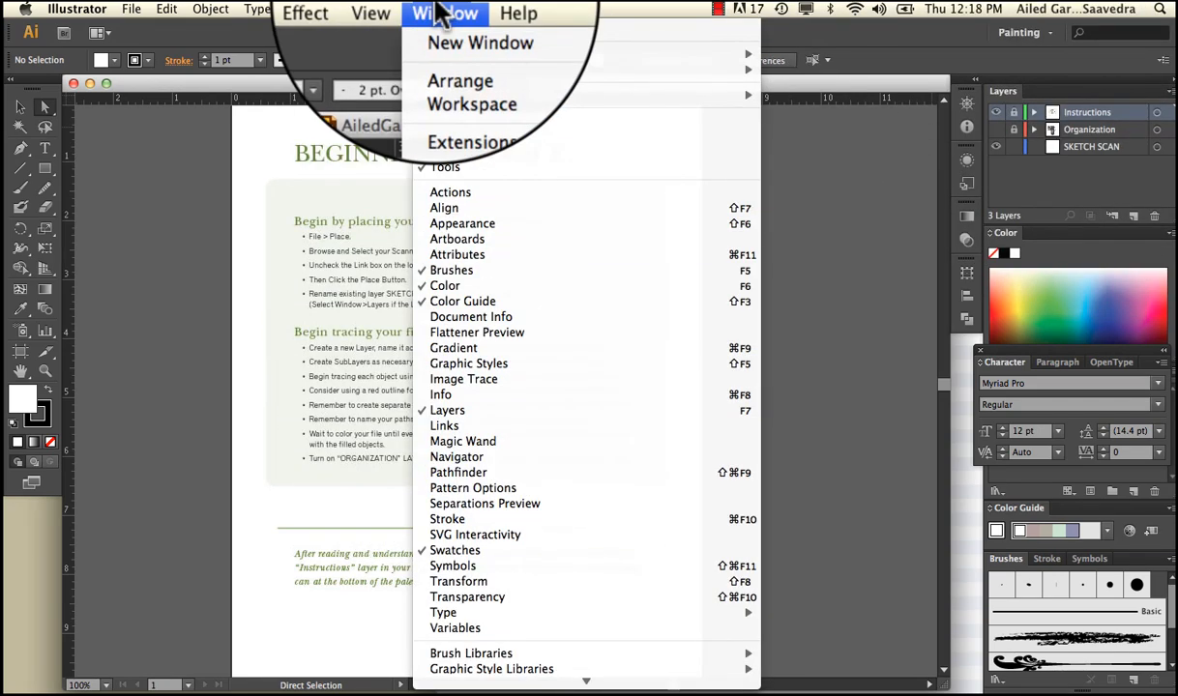
left_click(442, 11)
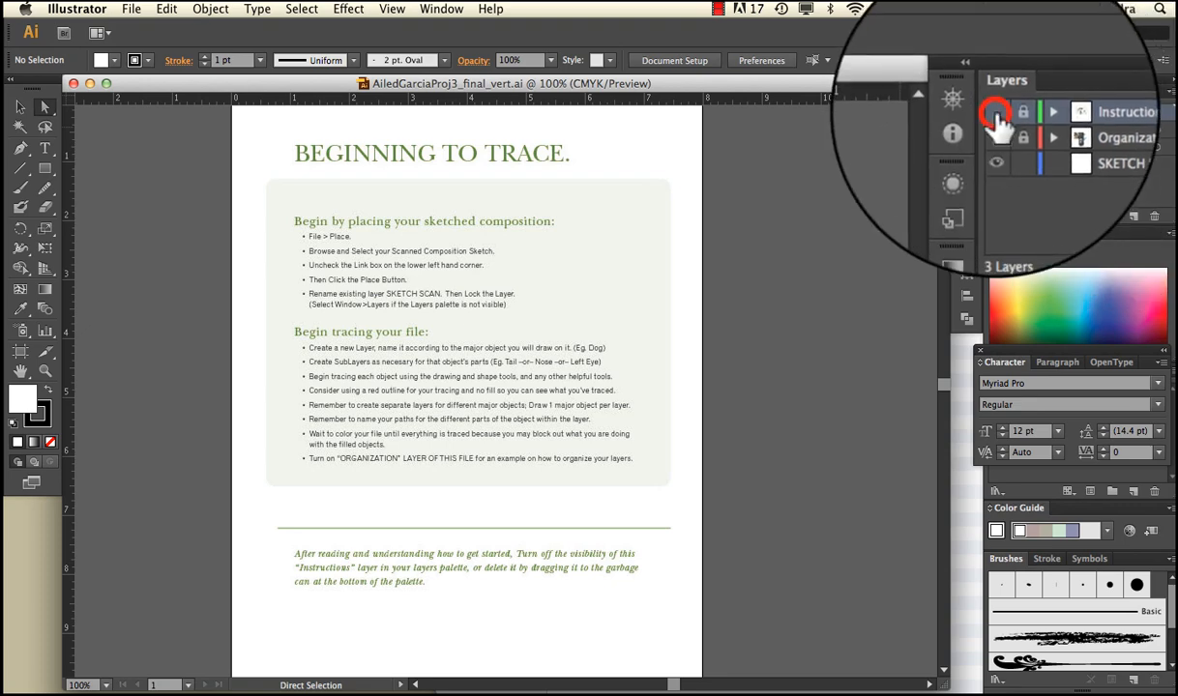
Examine the layer organization example on the Organization layer with the Instructions layer hidden, and bring the Instructions layer back
left_click(999, 124)
left_click(998, 124)
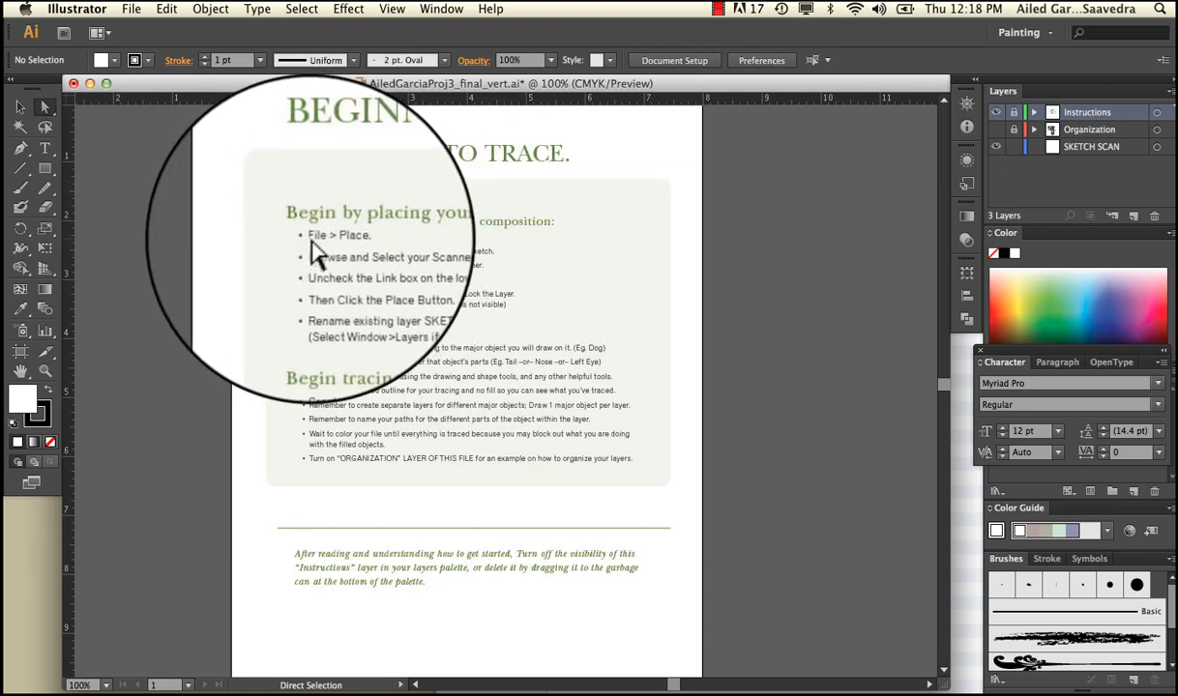
left_click(994, 105)
left_click(997, 132)
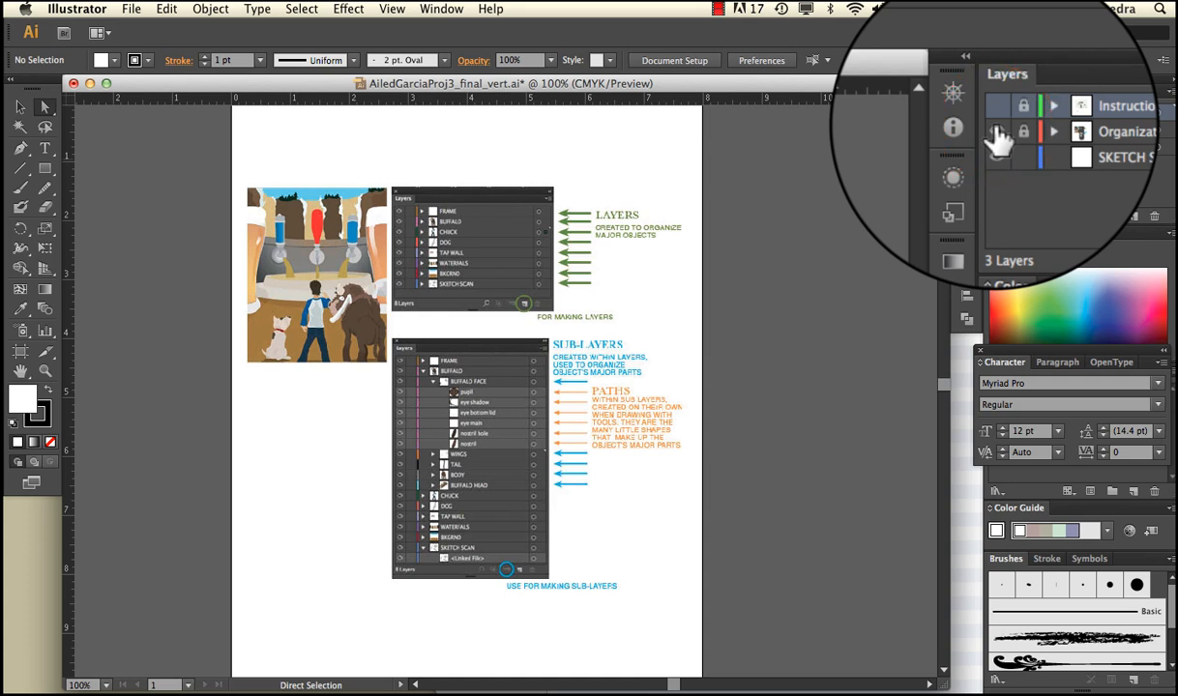
left_click(998, 131)
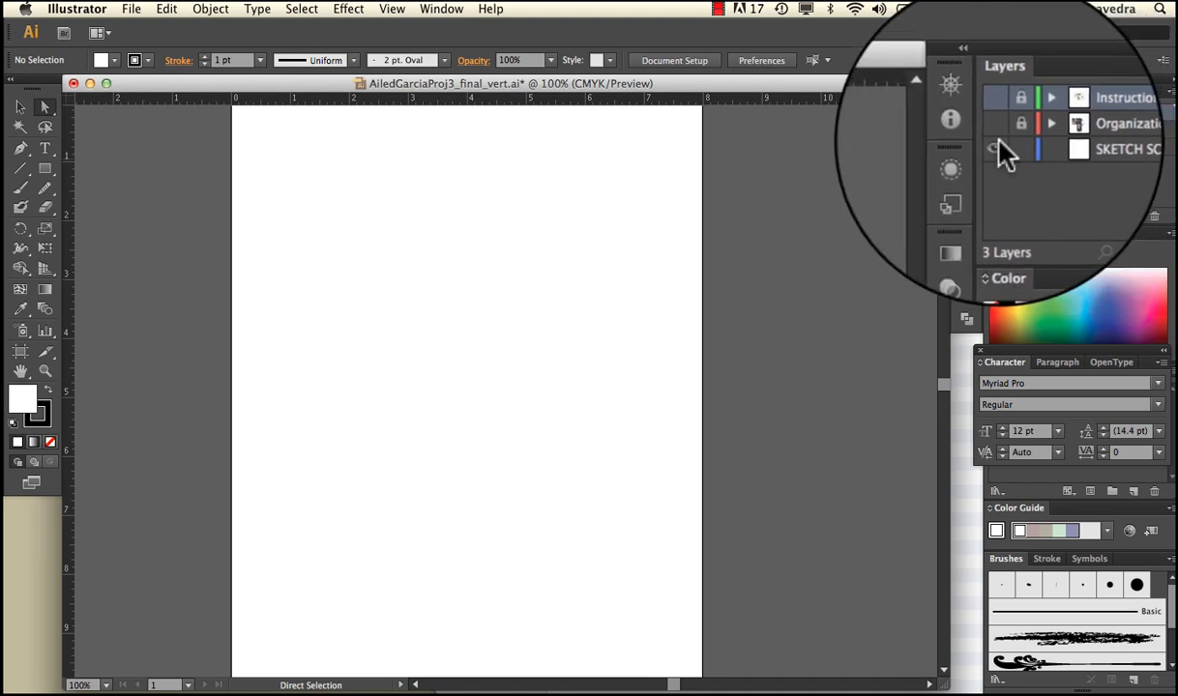
left_click(996, 106)
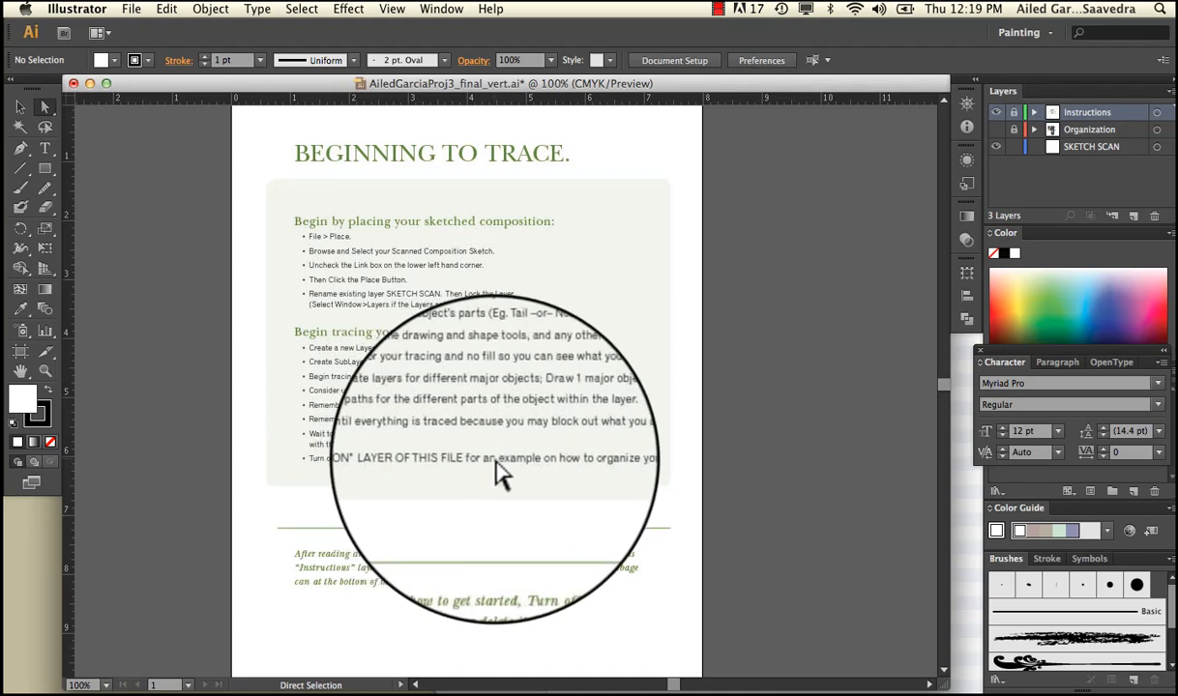
Review the Organization layer's example once more and leave both the Organization and Instructions layers hidden
left_click(994, 106)
left_click(996, 130)
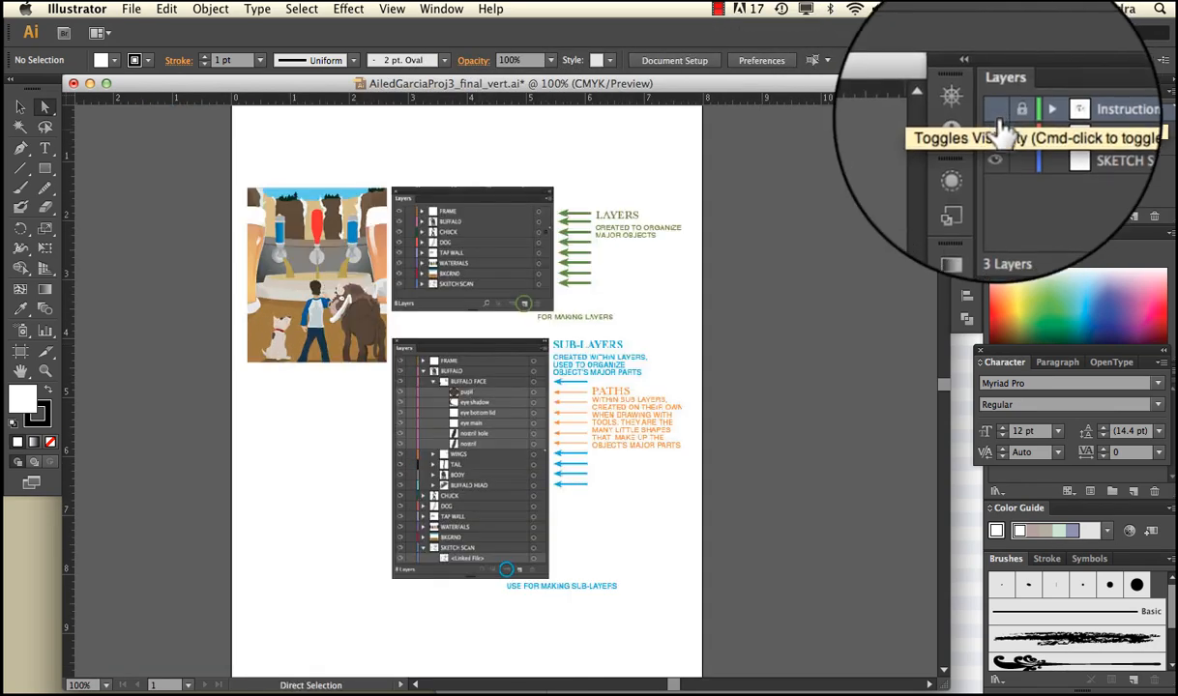
left_click(994, 106)
left_click(997, 131)
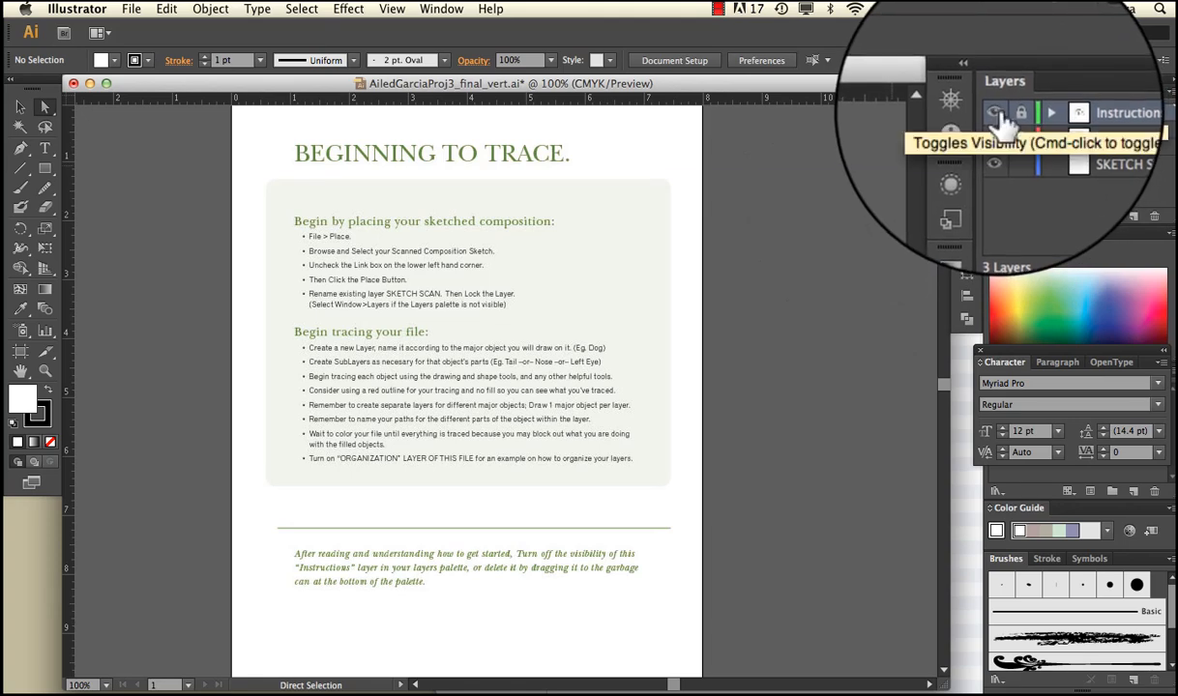
left_click(996, 113)
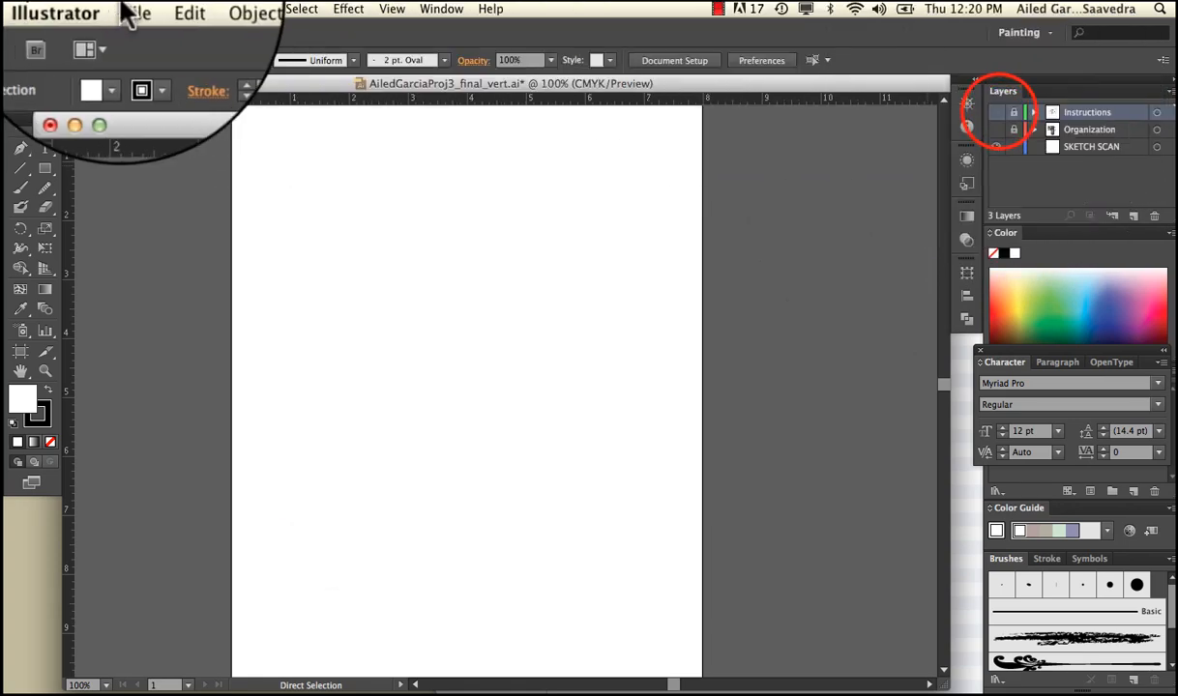
Make the unlocked SKETCH SCAN layer the active layer for placing the sketch
left_click(133, 10)
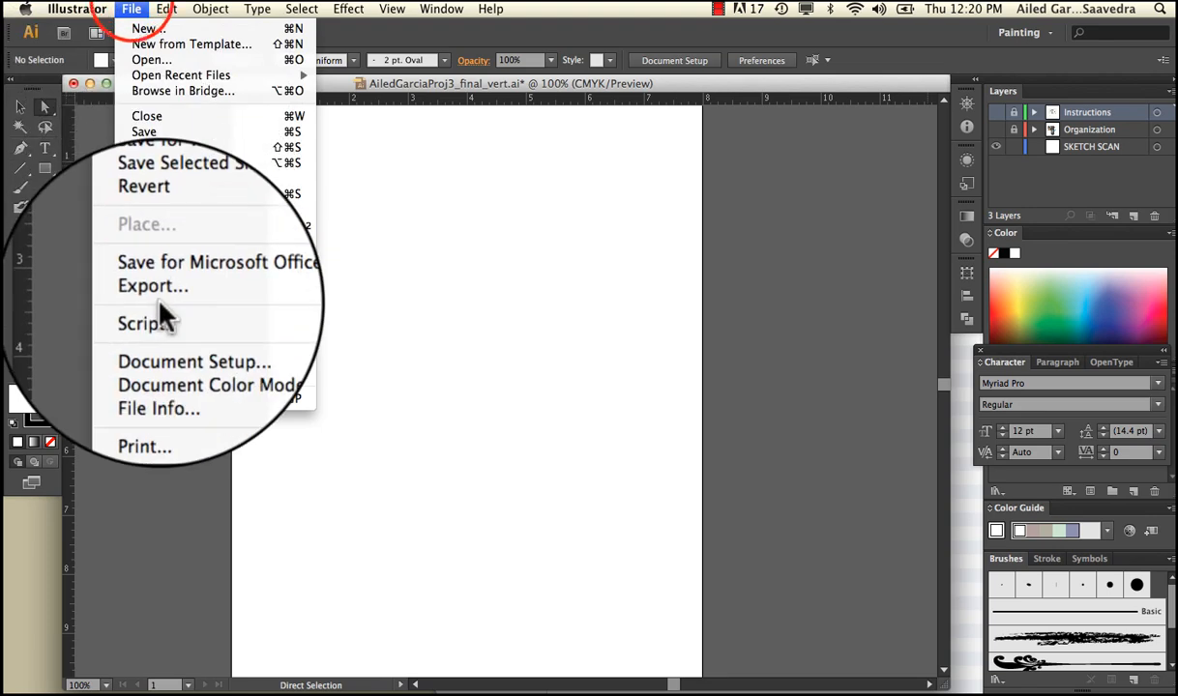
left_click(365, 267)
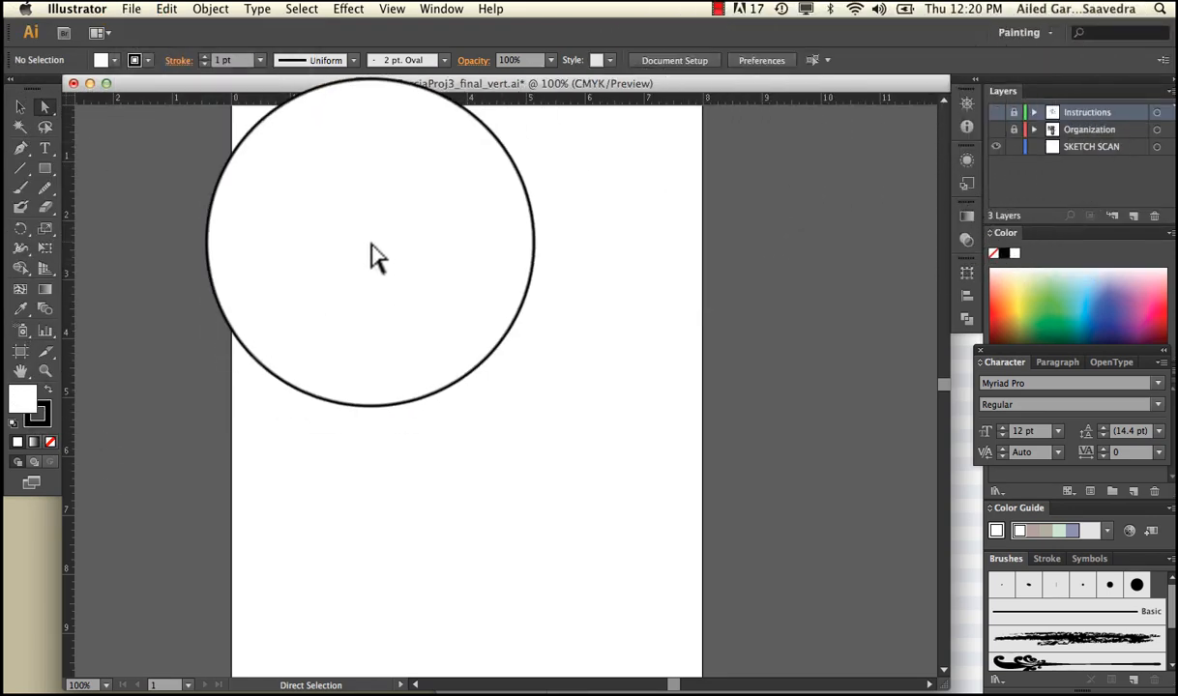
left_click(1083, 151)
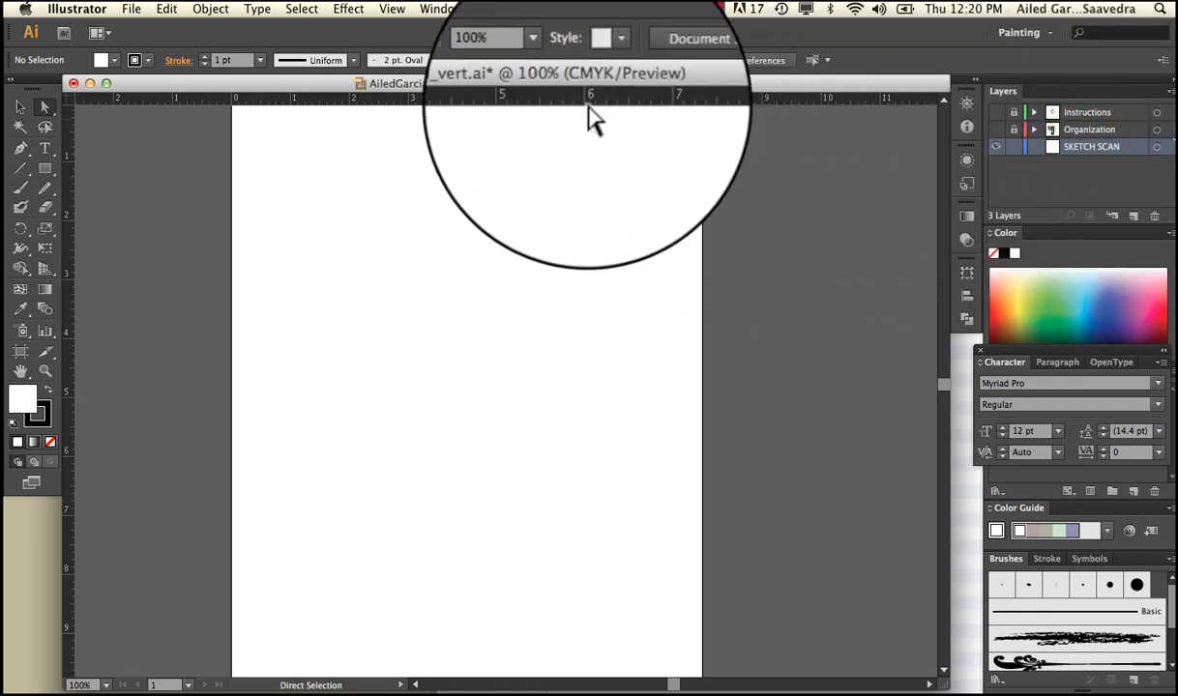
Place the FinalCompSketch JPG from the Desktop onto the SKETCH SCAN layer, embedded rather than linked
left_click(131, 8)
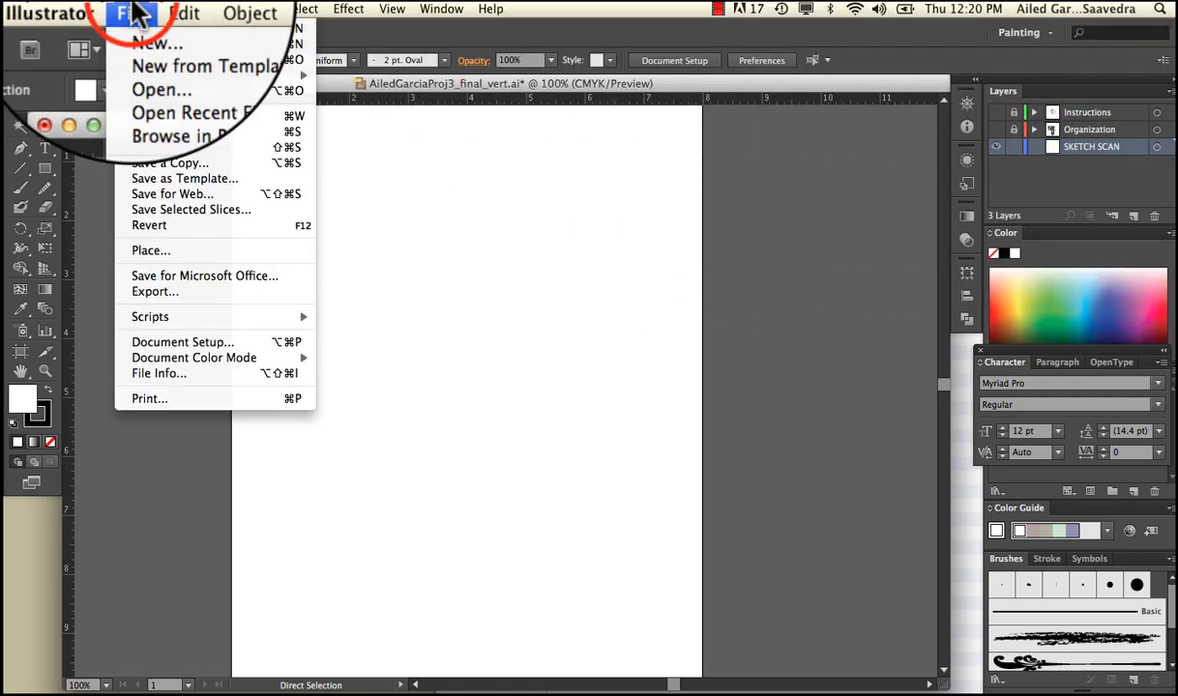
left_click(194, 250)
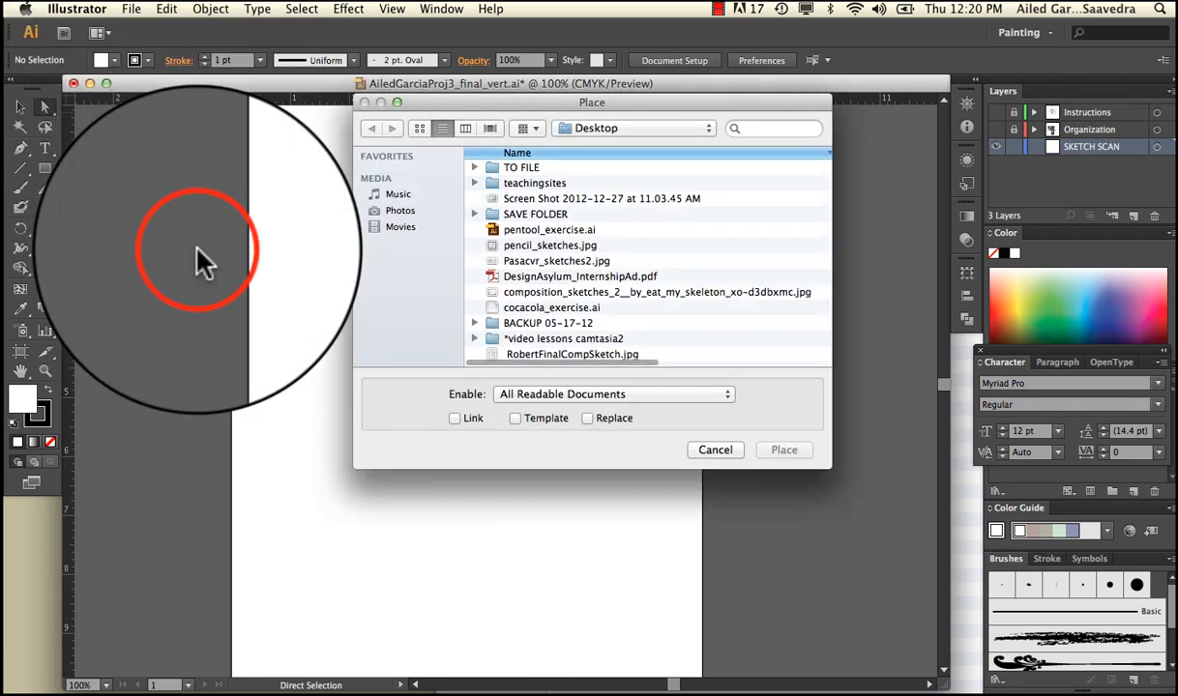
scroll(541, 167, "down", 1)
scroll(543, 179, "up", 1)
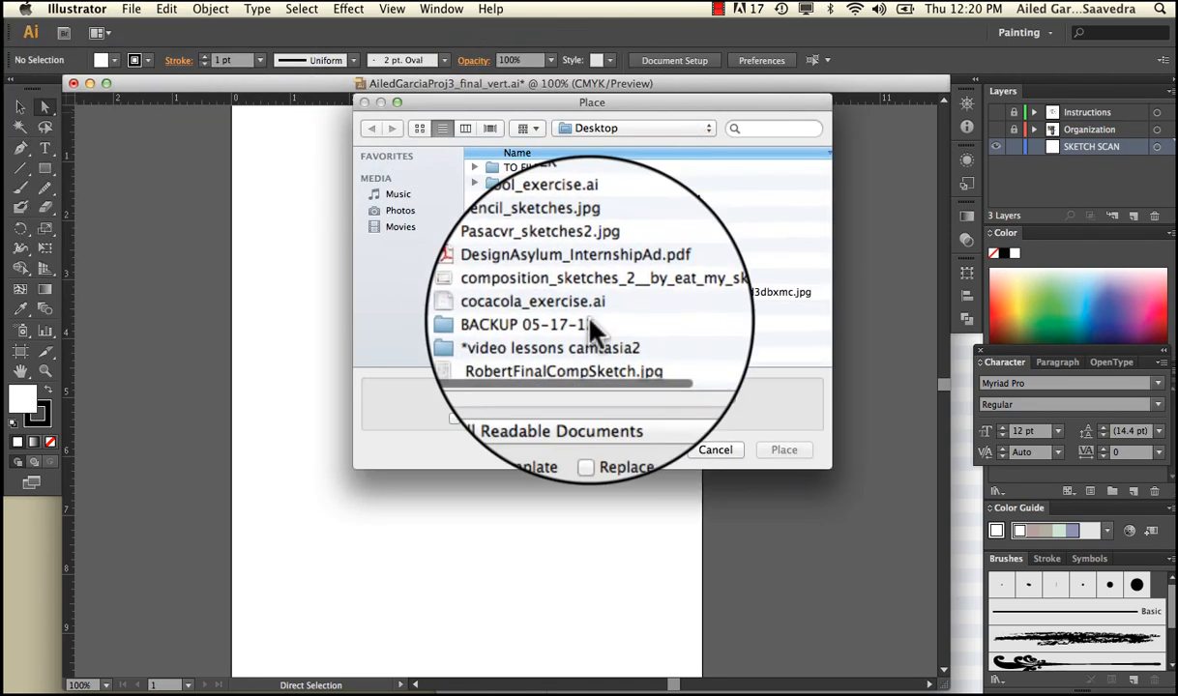
left_click(595, 354)
left_click(785, 450)
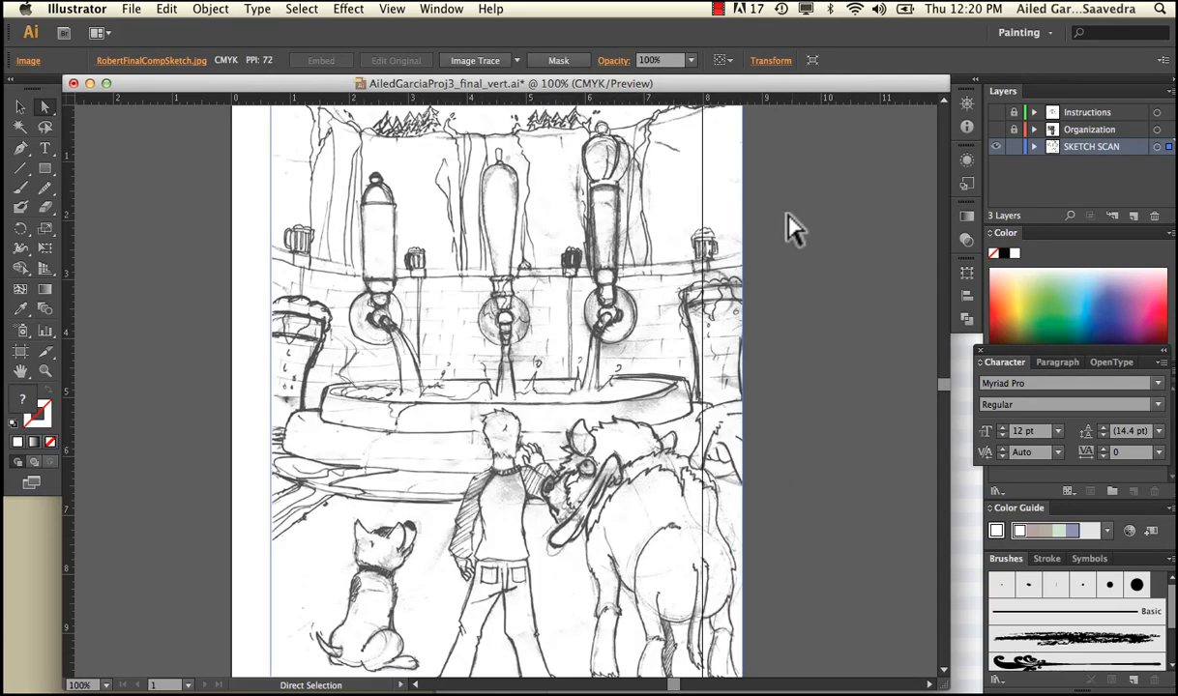
key("super+minus")
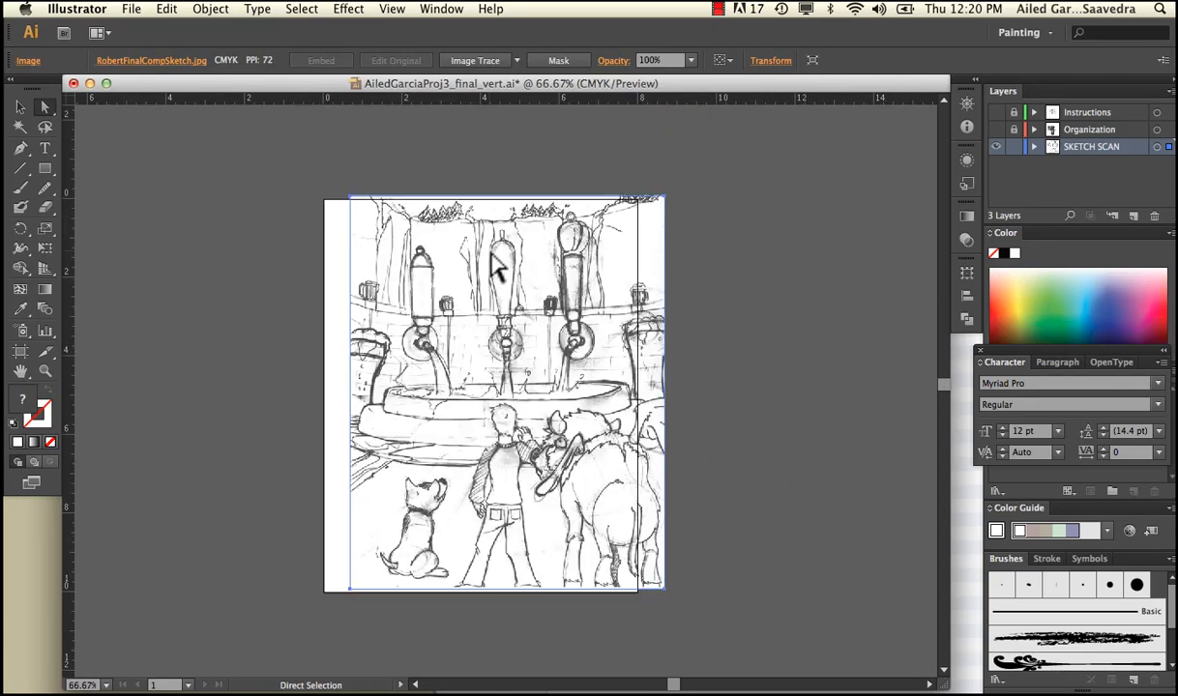
Align the placed sketch with the artboard edges and lock the SKETCH SCAN layer
mouse_move(490, 259)
left_mouse_down()
mouse_move(451, 259)
mouse_move(465, 259)
left_mouse_up()
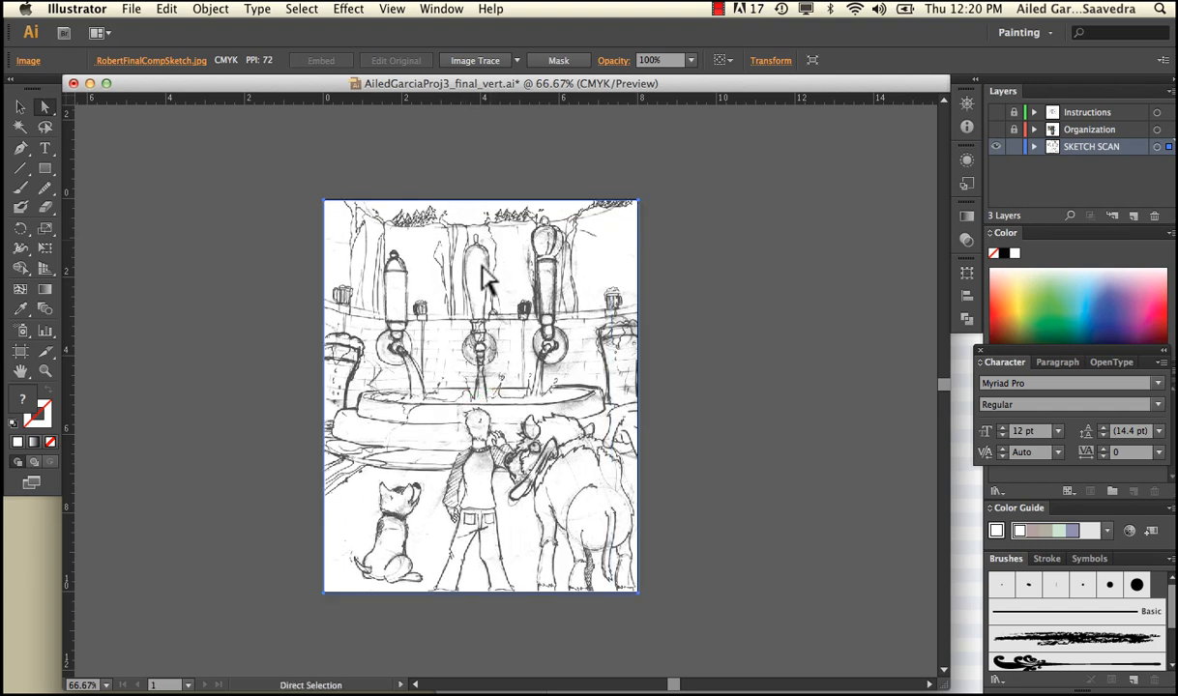
left_click(1016, 147)
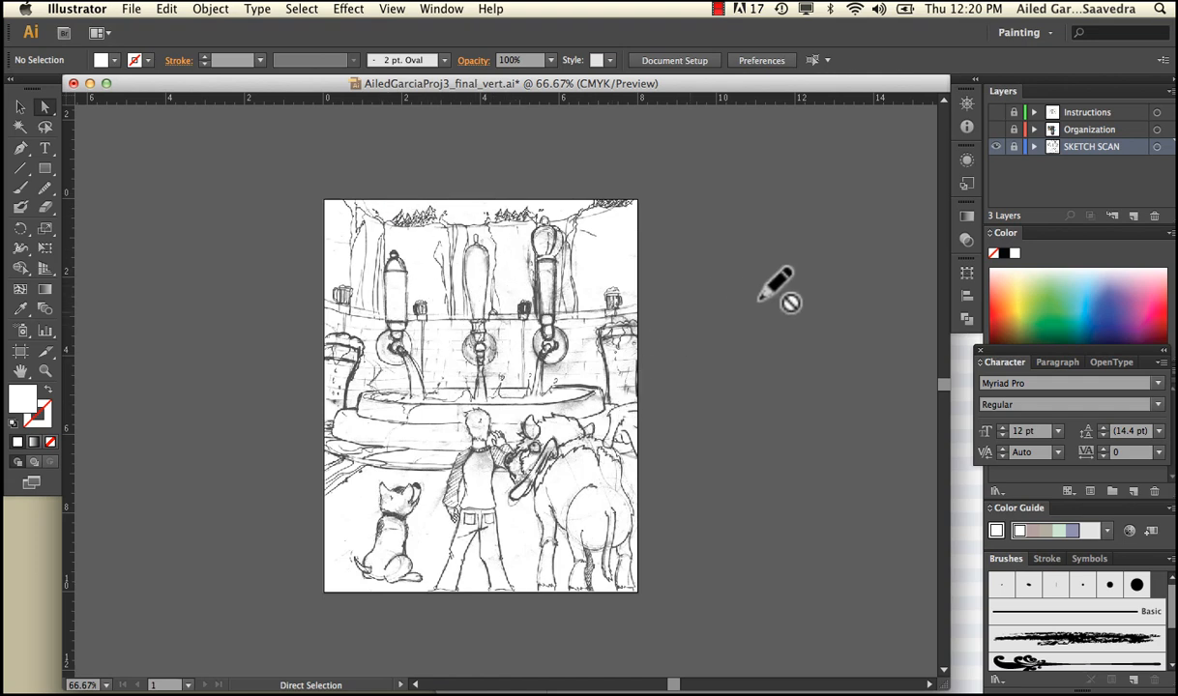
Create a new layer and move it above all the others in the layer stack
left_click(1133, 225)
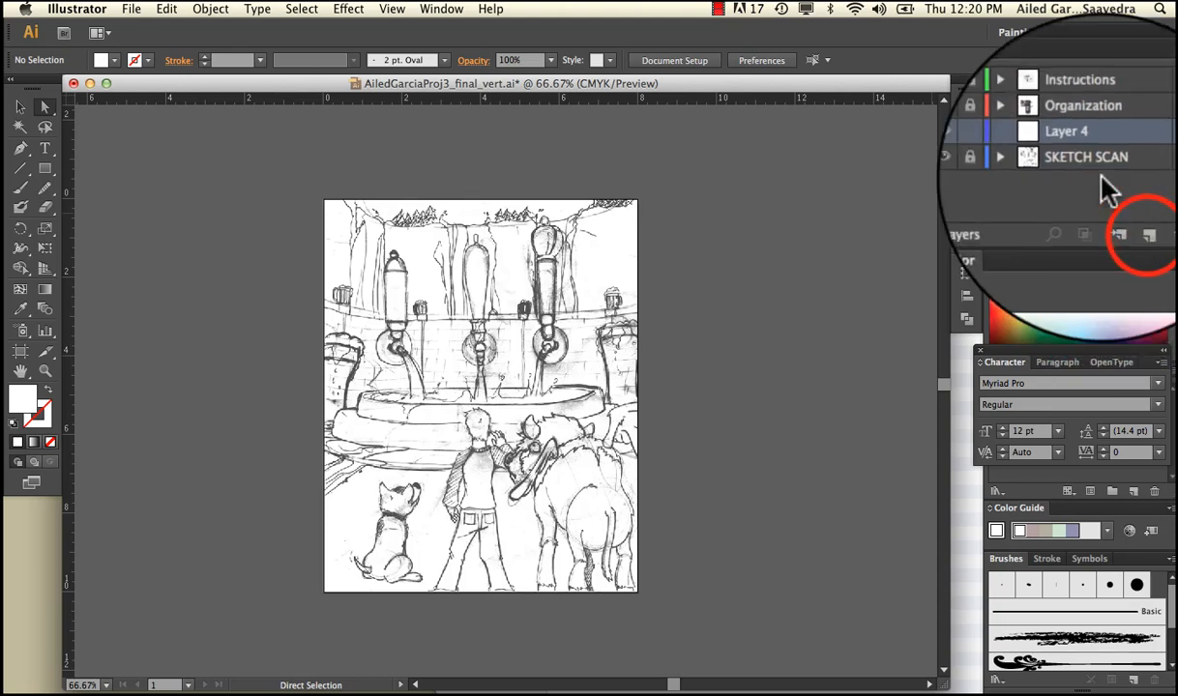
left_click(1076, 158)
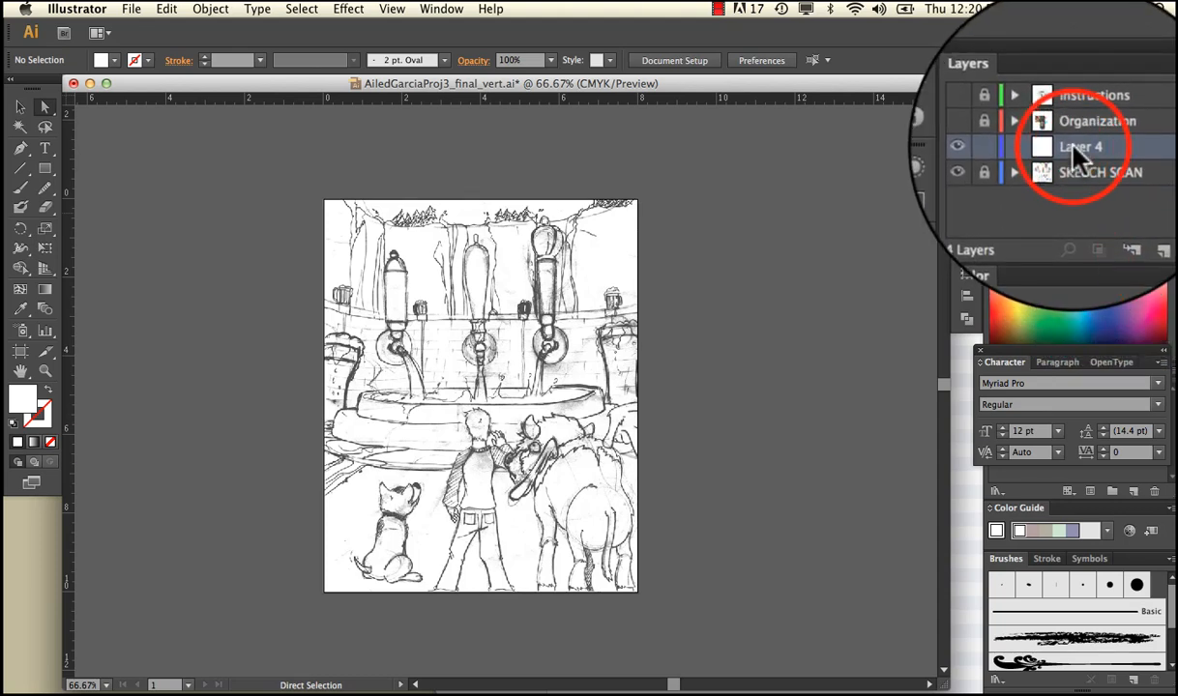
left_click_drag(1075, 158, 1063, 114)
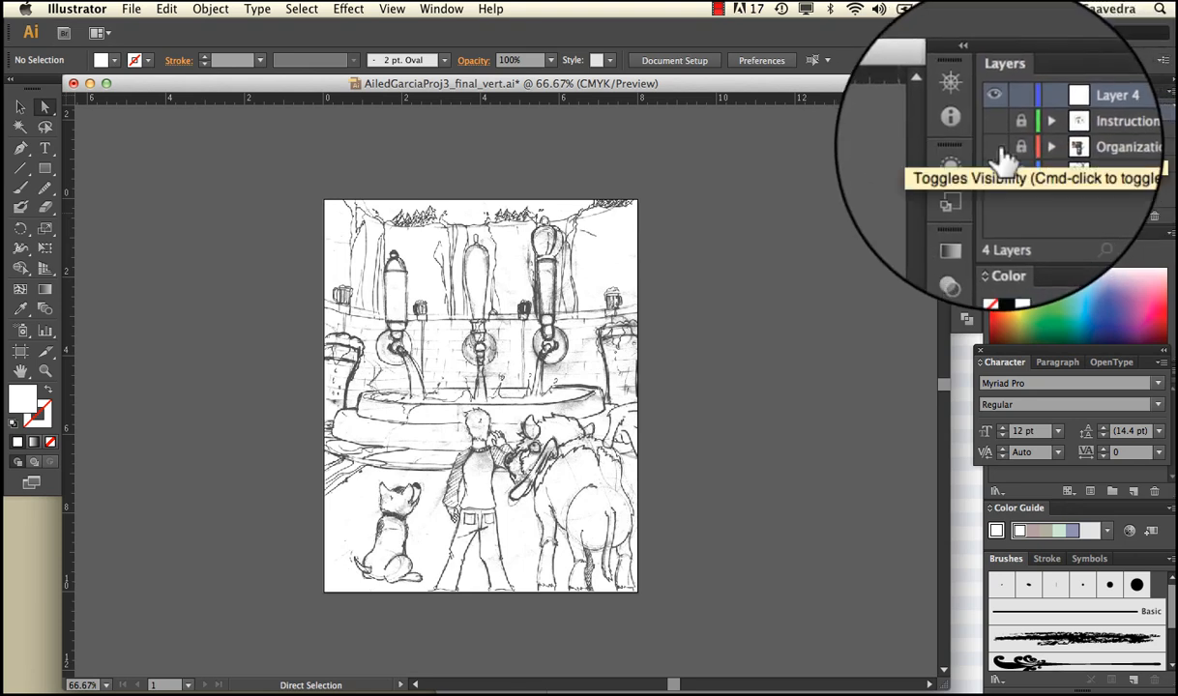
Review the layer, sub-layer and path example on the Organization layer, and hide that layer again
left_click(1006, 160)
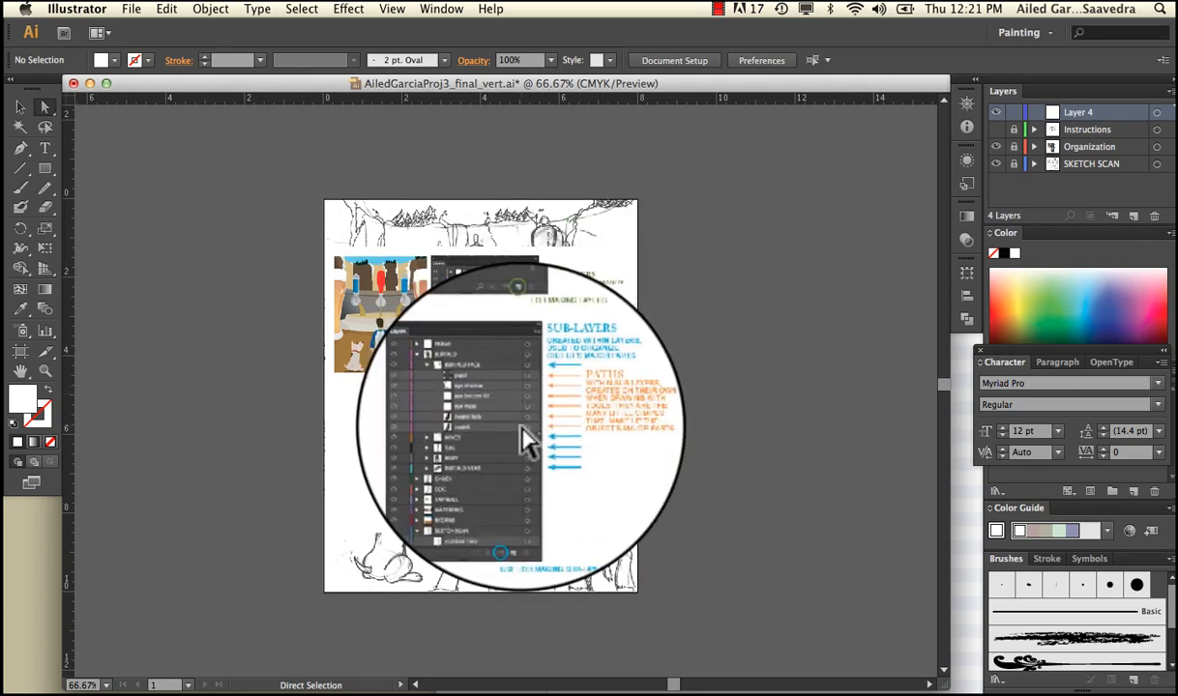
key("super+equal")
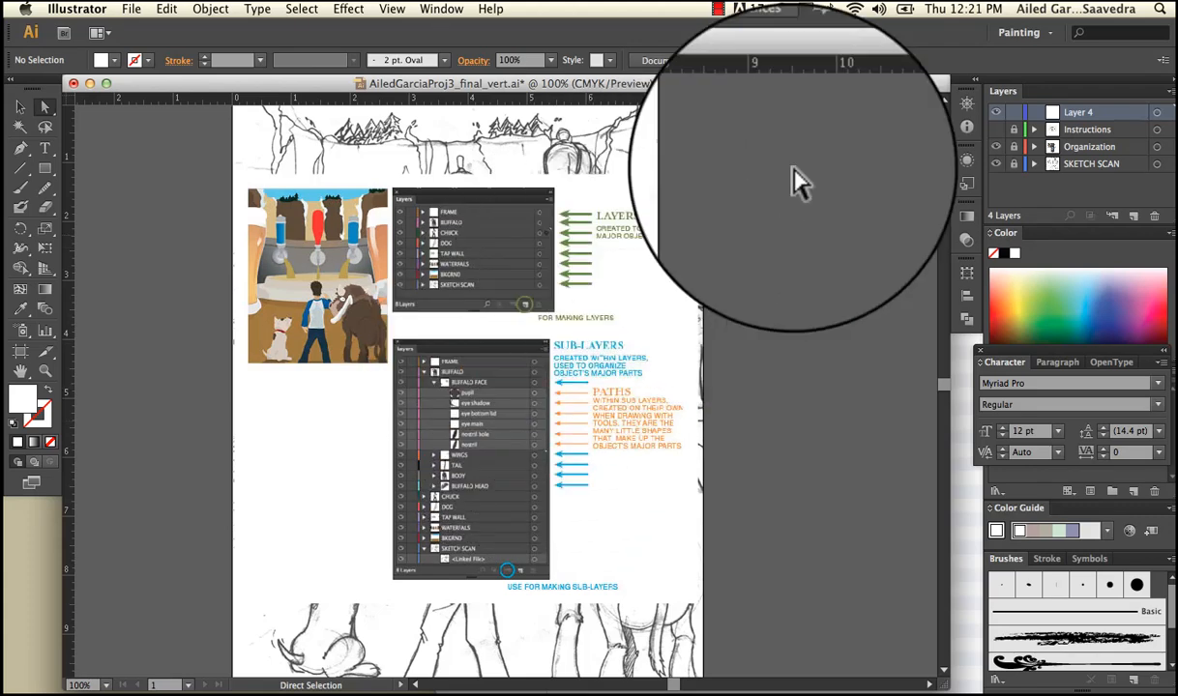
left_click(996, 146)
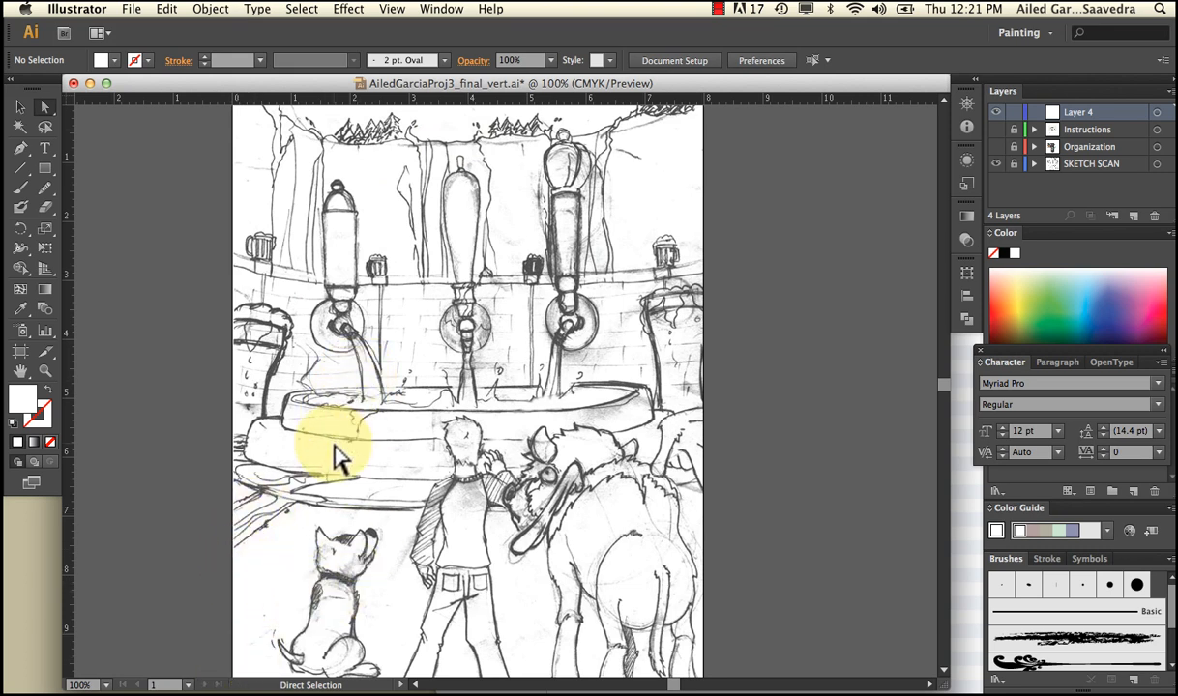
Draw a rectangle over the sketch's ground area, spanning the artboard's full width from about the 6-inch mark to its bottom edge
left_click(44, 167)
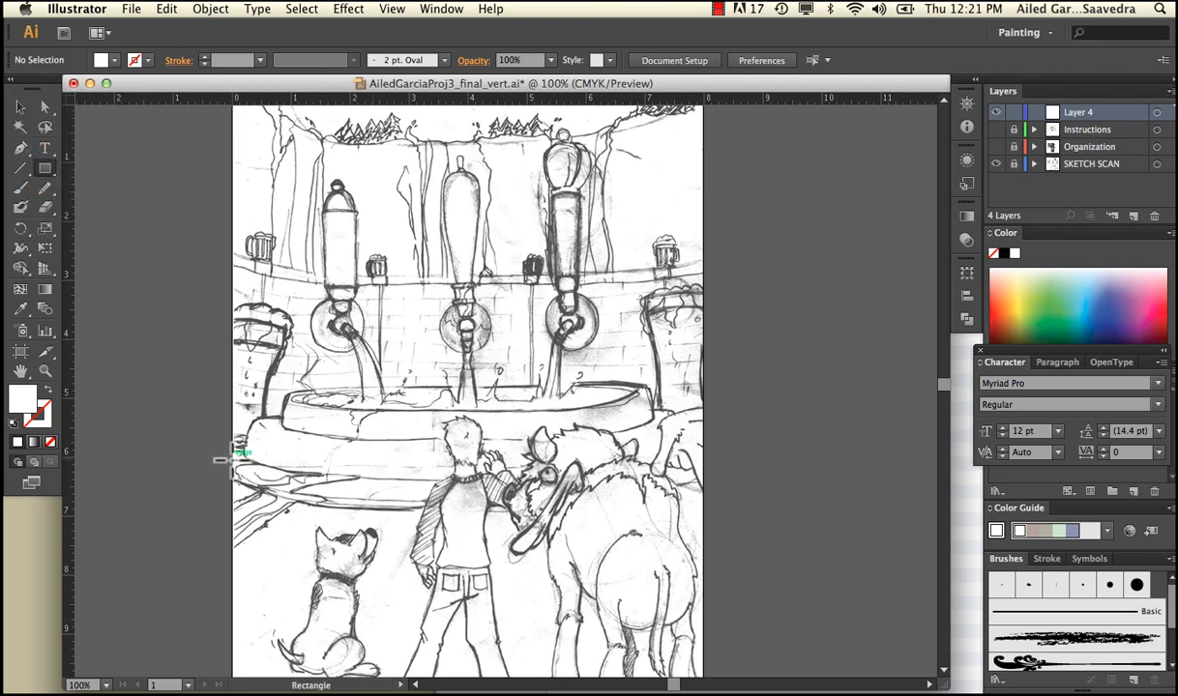
mouse_move(232, 460)
left_mouse_down()
mouse_move(541, 559)
mouse_move(704, 658)
mouse_move(704, 670)
mouse_move(704, 613)
left_mouse_up()
key("v")
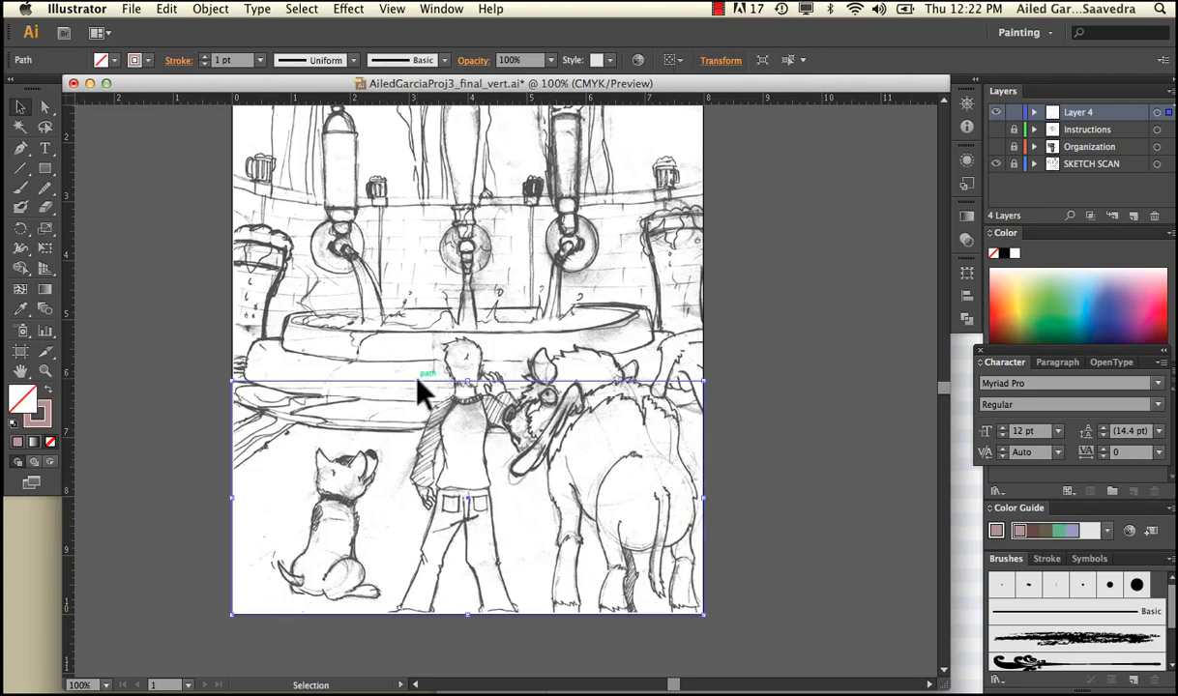
Give the ground rectangle a bright red stroke with a weight of 2 pt and deselect it
left_click(417, 380)
double_click(37, 413)
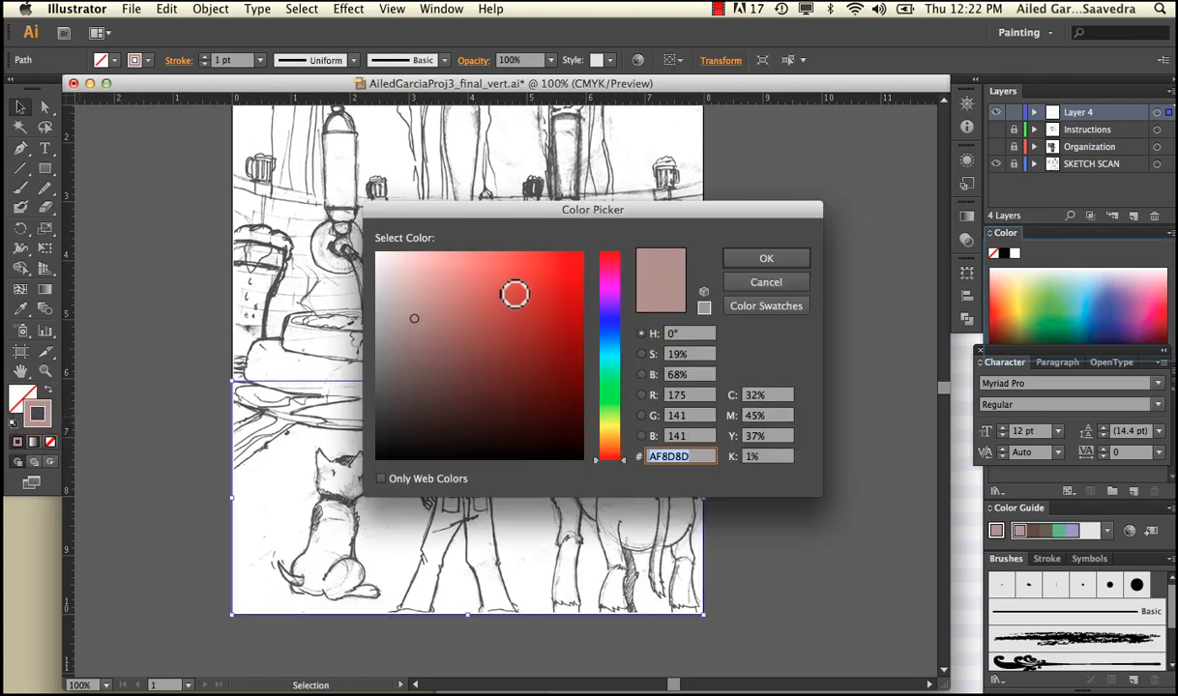
left_click(520, 295)
left_click(743, 257)
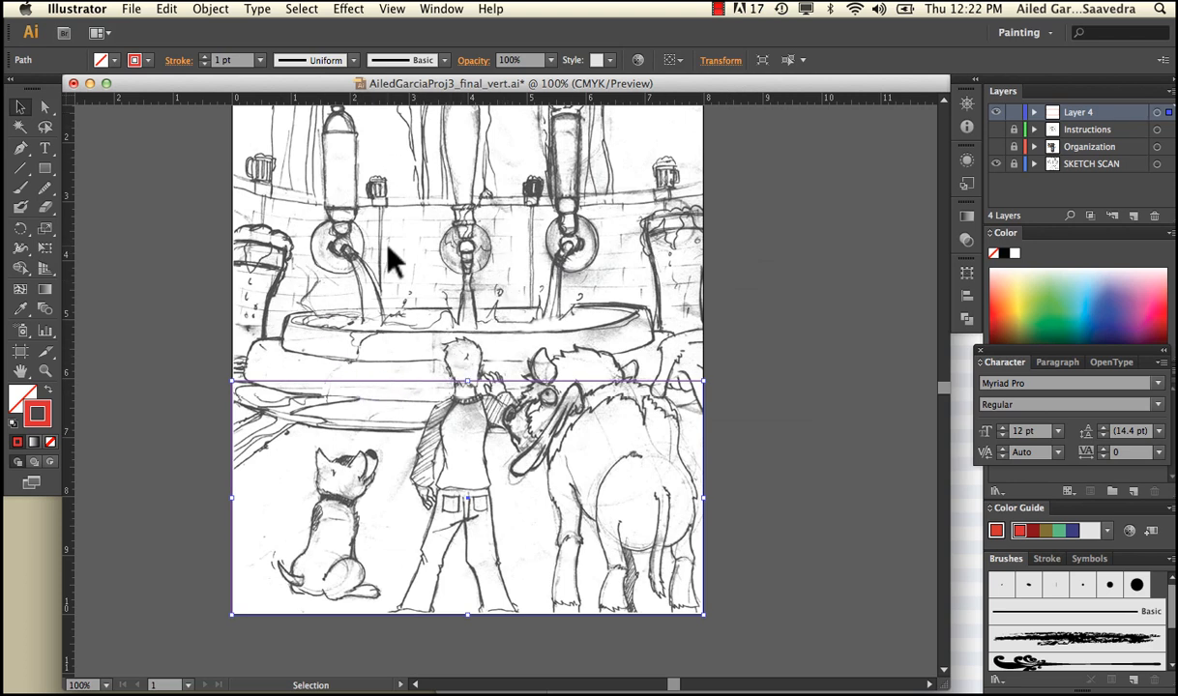
left_click(204, 57)
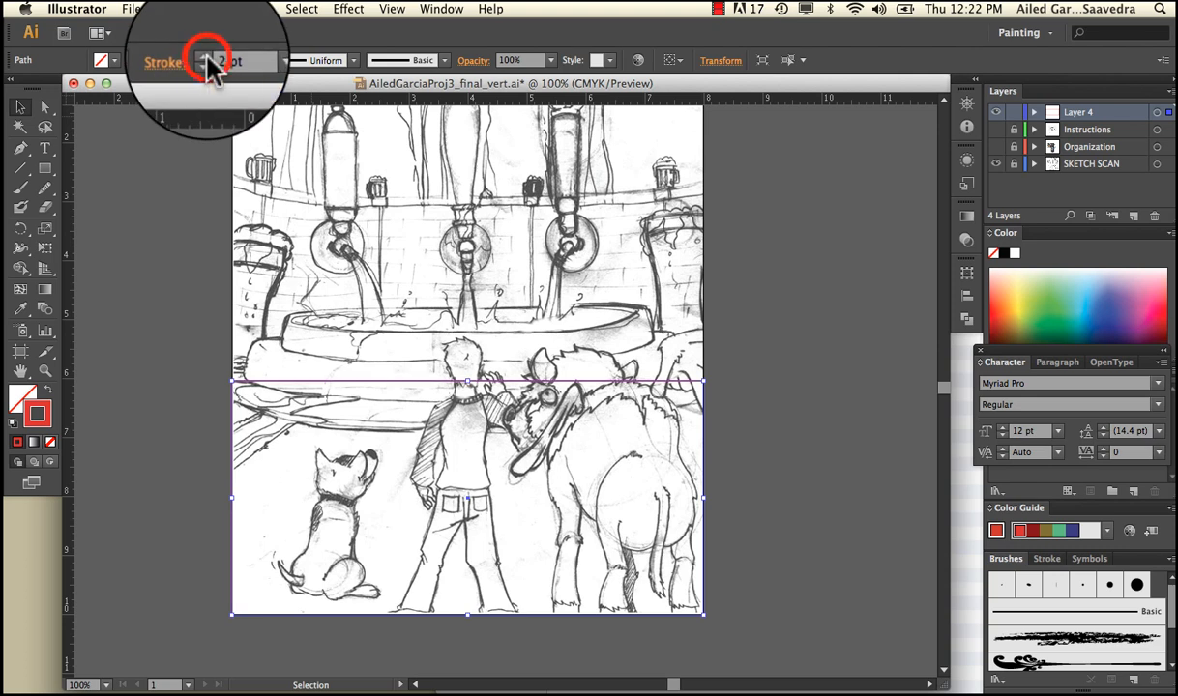
left_click(165, 263)
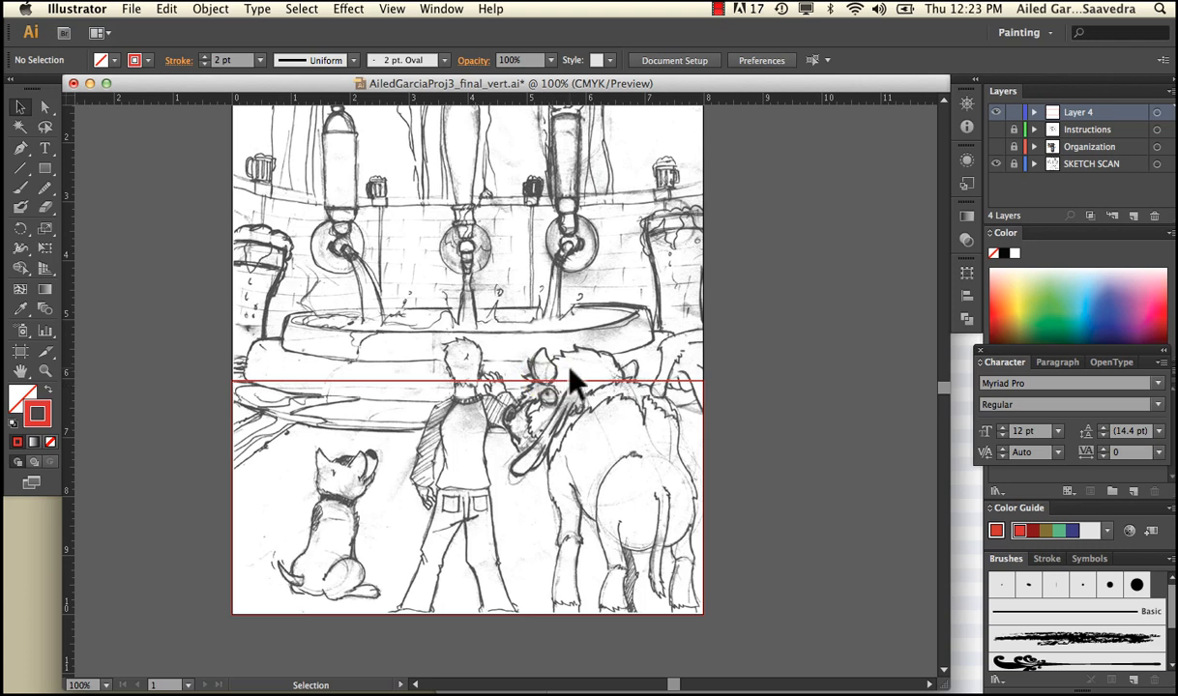
Rename the new layer holding the ground rectangle as background
double_click(1073, 112)
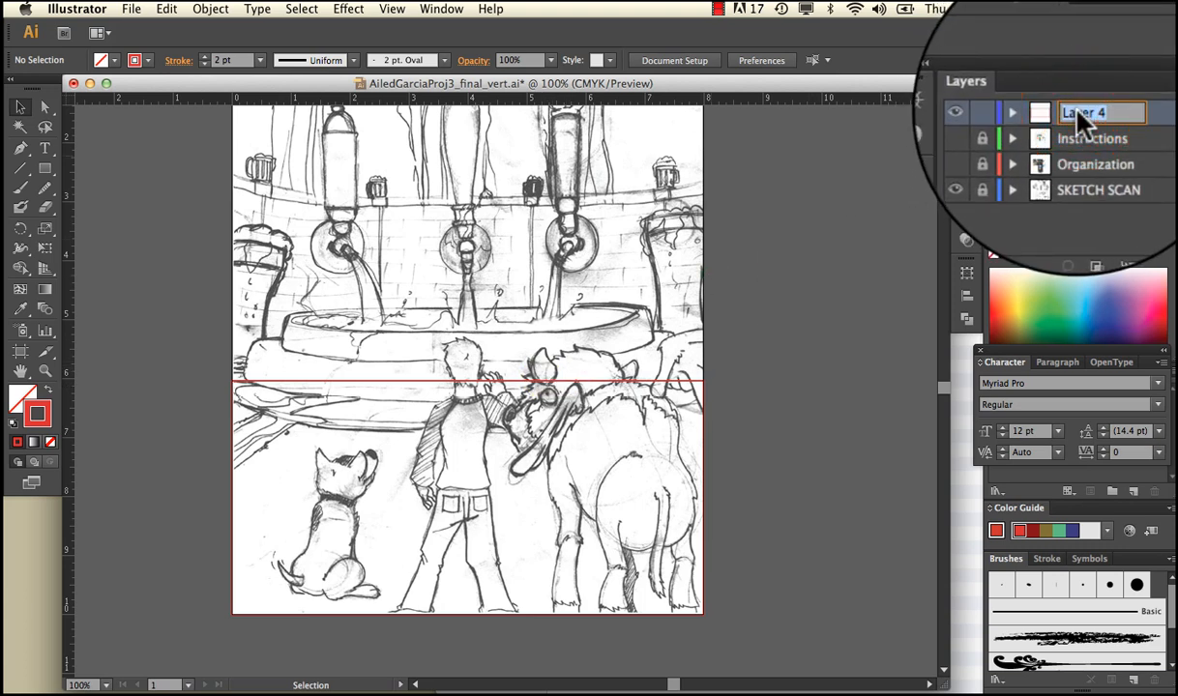
type("background")
key("Return")
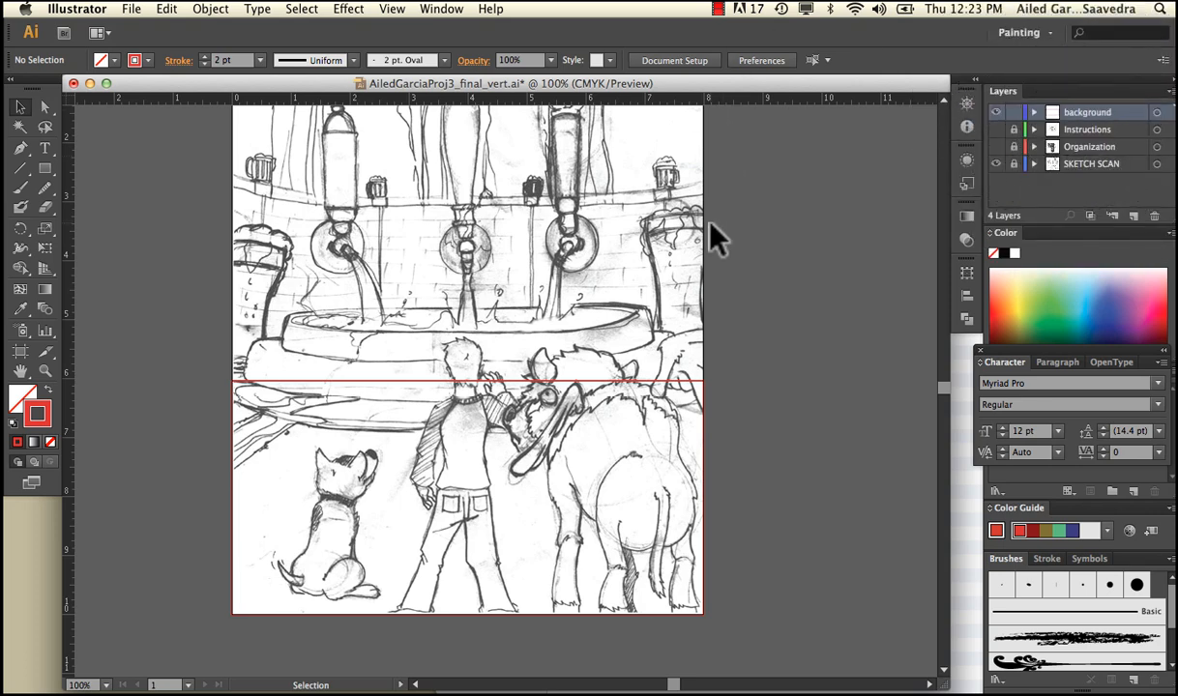
Draw a second rectangle over the sky, about 8 inches wide and 1 inch tall along the artboard's top edge, and deselect it
scroll(711, 237, "up", 3)
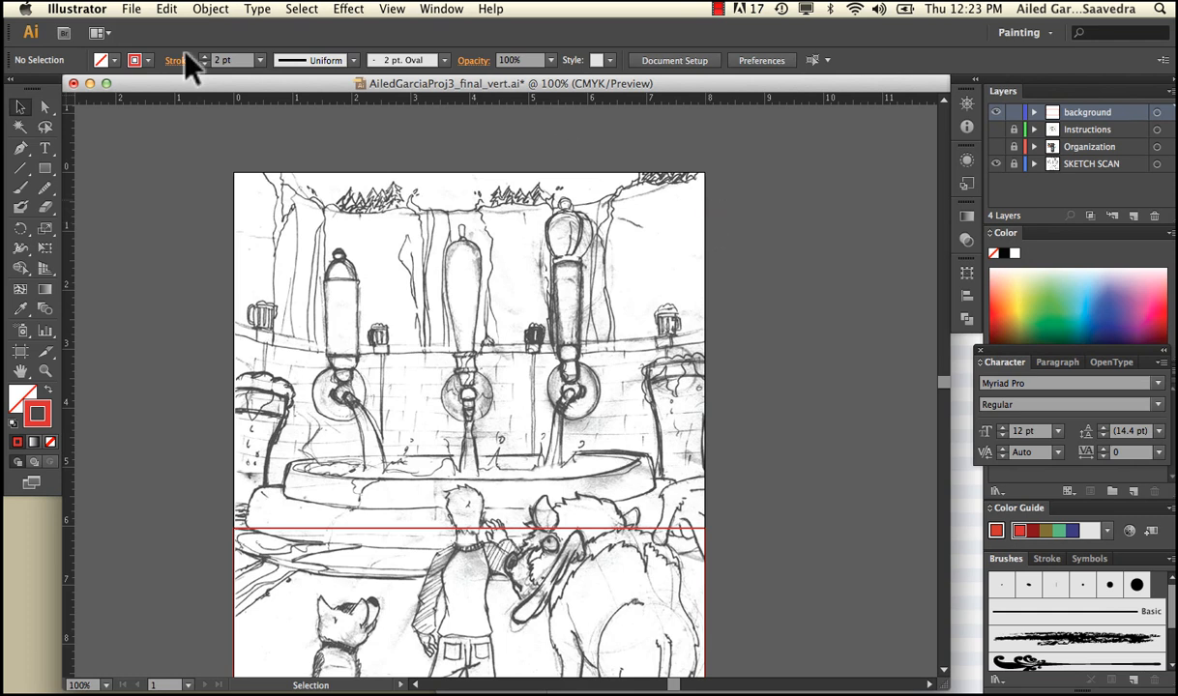
left_click(44, 169)
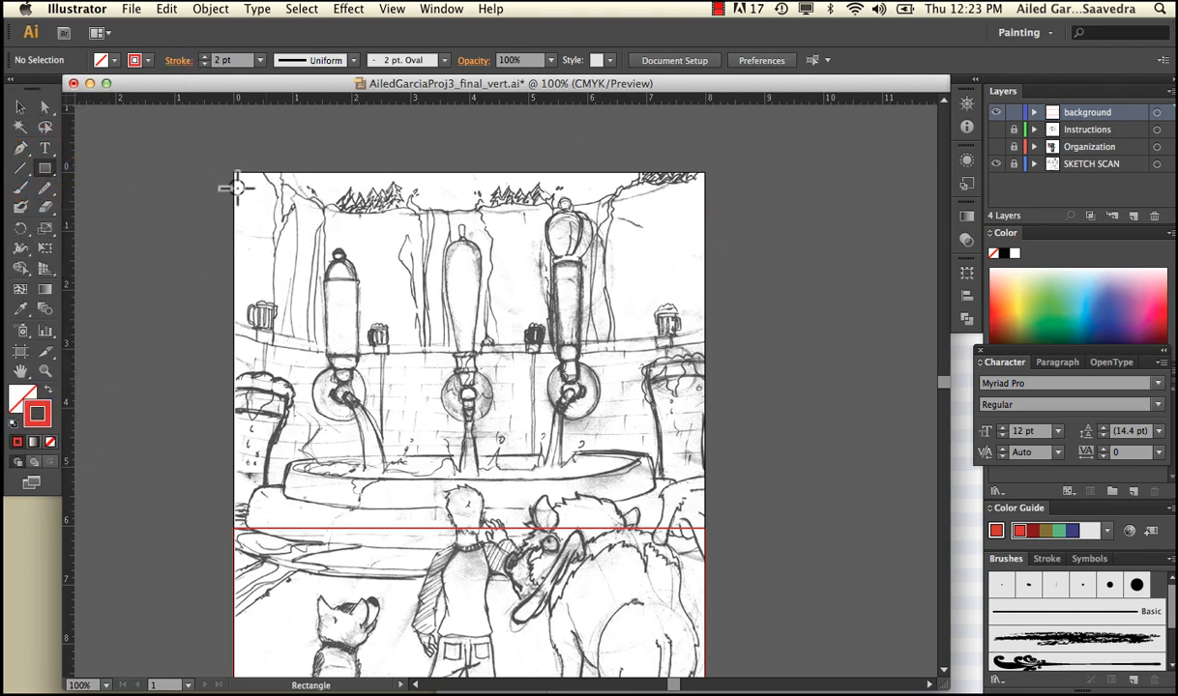
left_click_drag(234, 173, 701, 234)
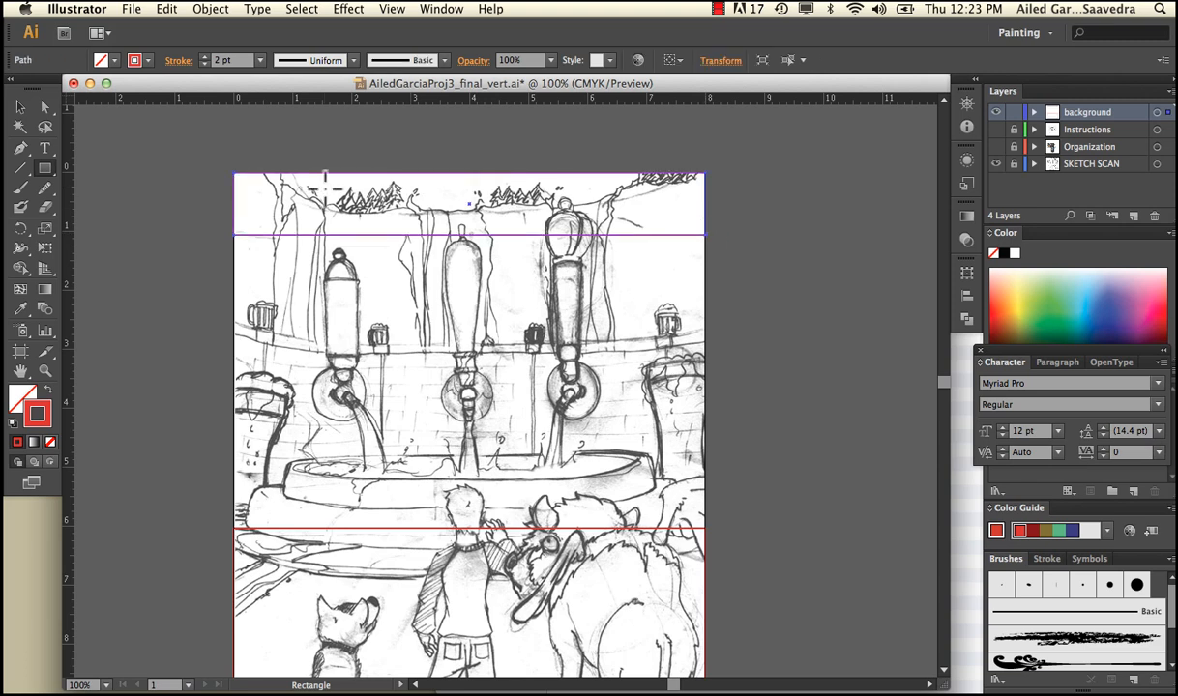
left_click(20, 106)
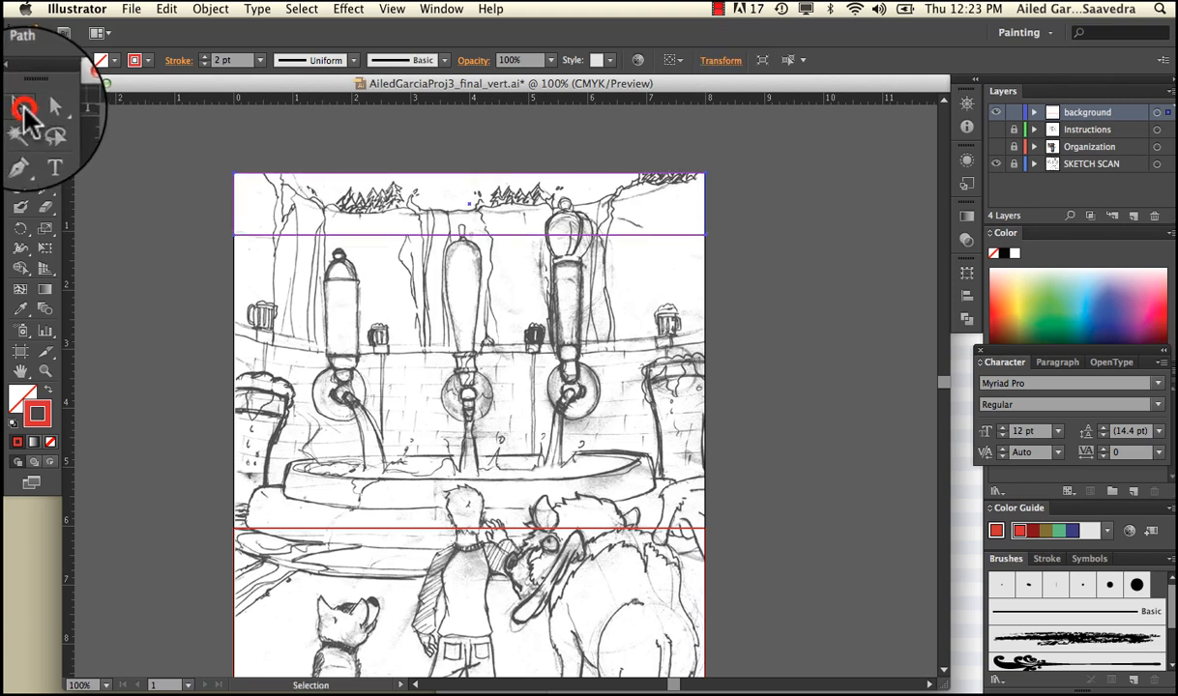
left_click(216, 144)
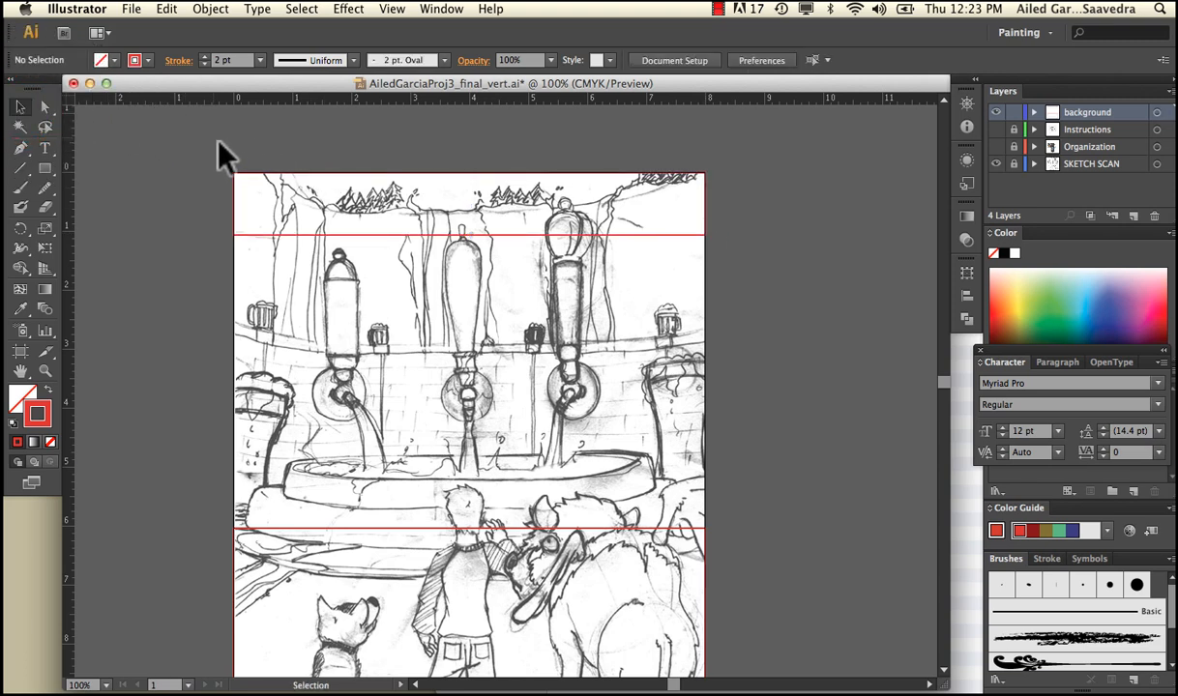
Expand the background layer, toggle each path's visibility to identify it, and rename the ground rectangle's path as ground
left_click(1034, 112)
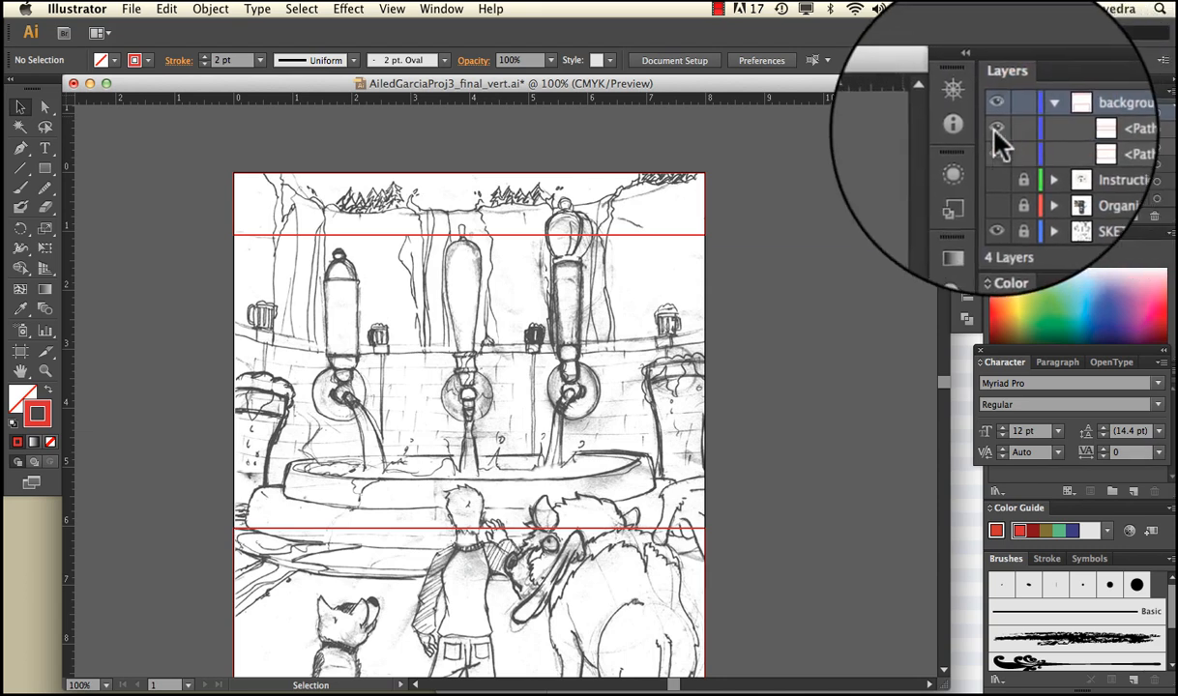
left_click(995, 128)
left_click(995, 128)
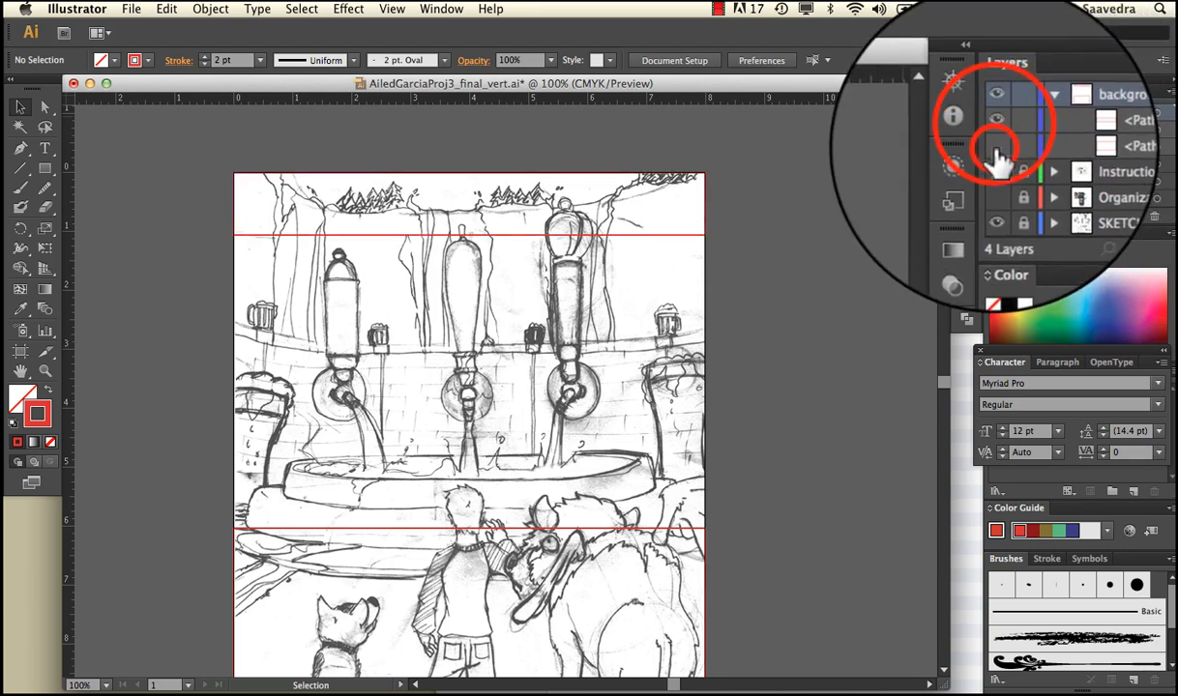
left_click(996, 149)
left_click(996, 149)
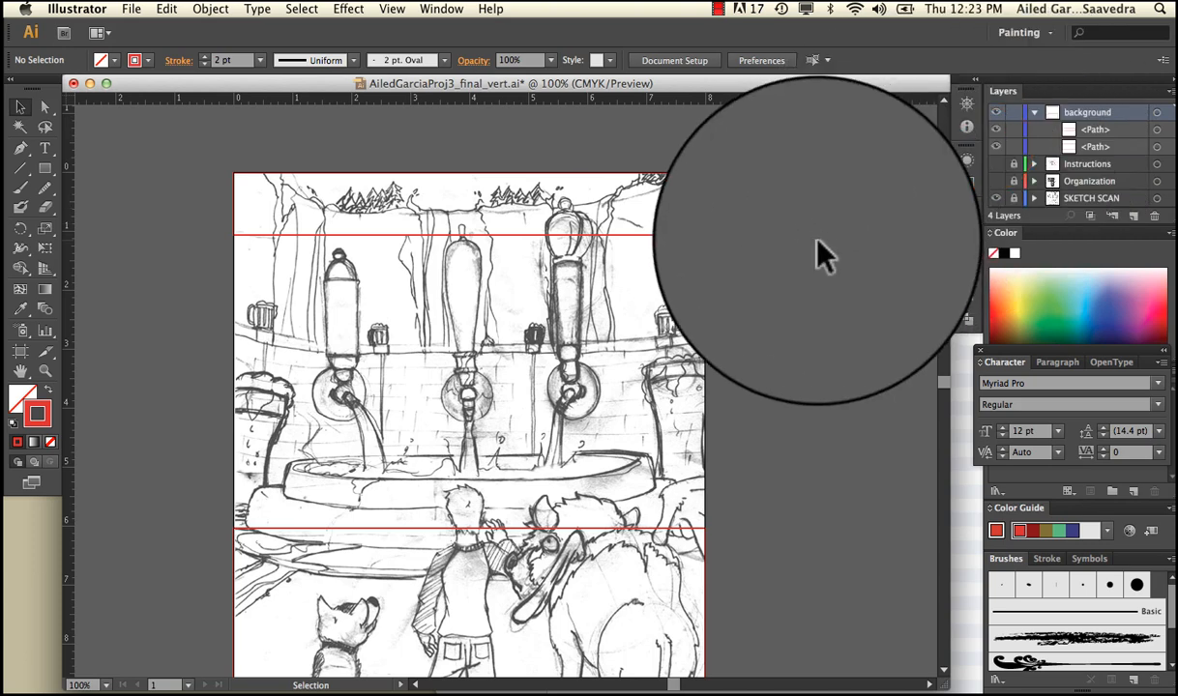
left_click(1088, 147)
double_click(1086, 147)
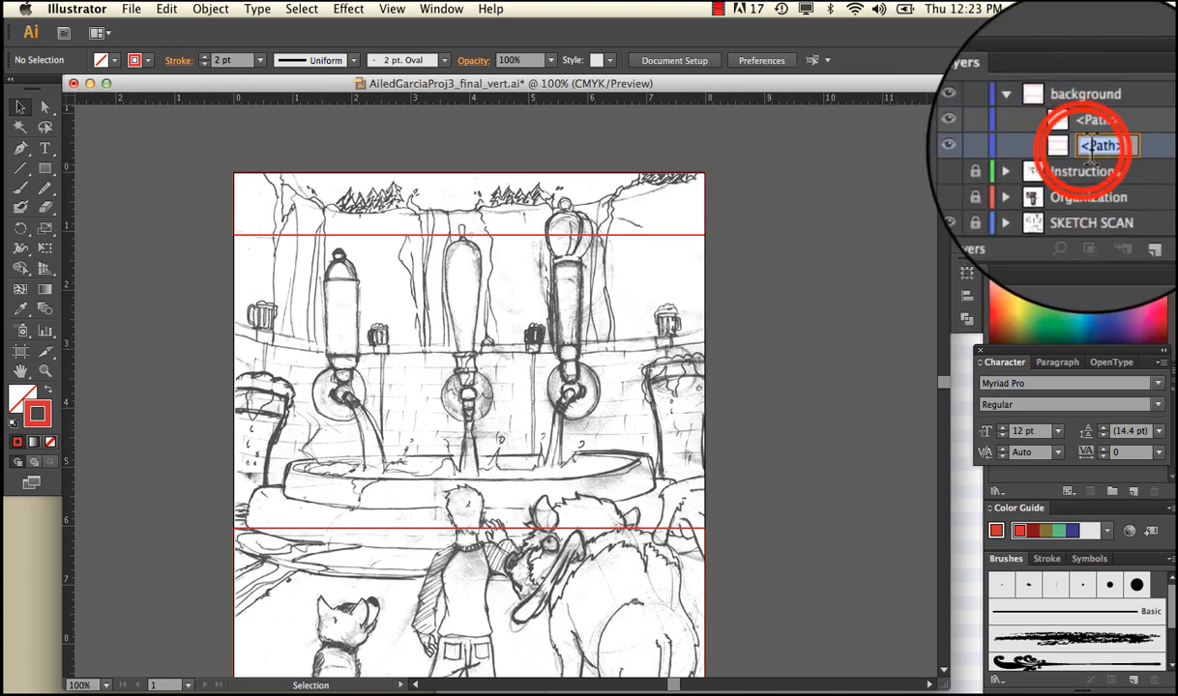
type("ground")
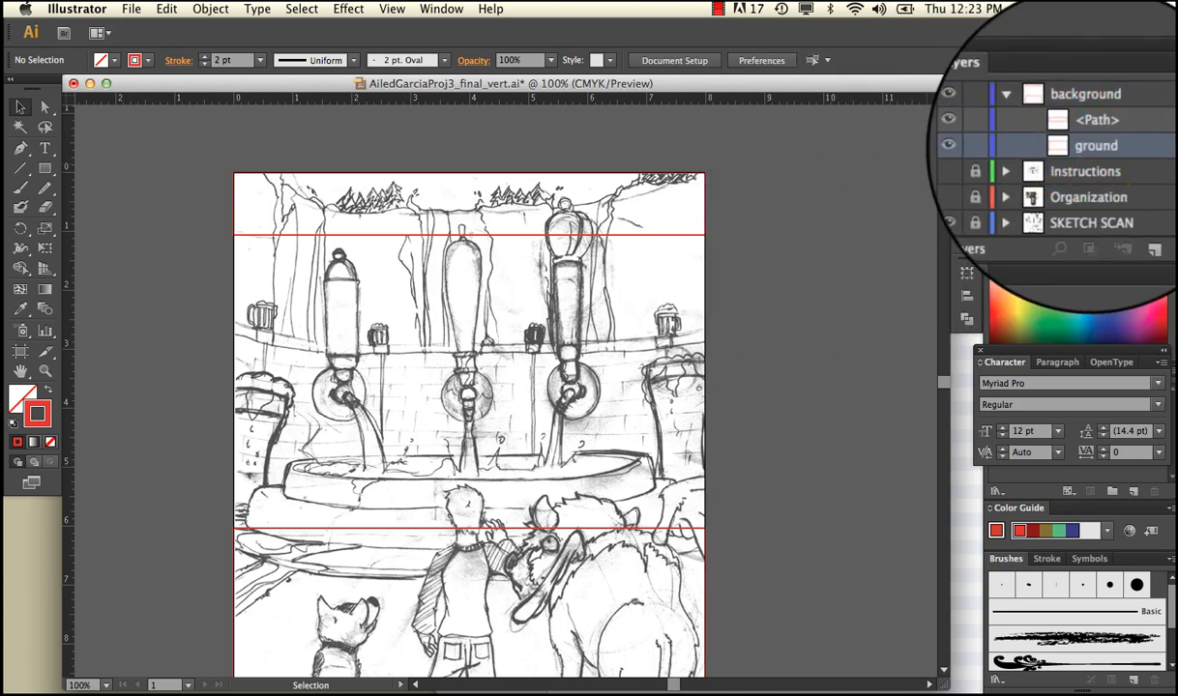
Check the remaining unnamed path by toggling its visibility, rename it as sky, and collapse the background layer
left_click(1050, 126)
left_click(996, 126)
left_click(999, 131)
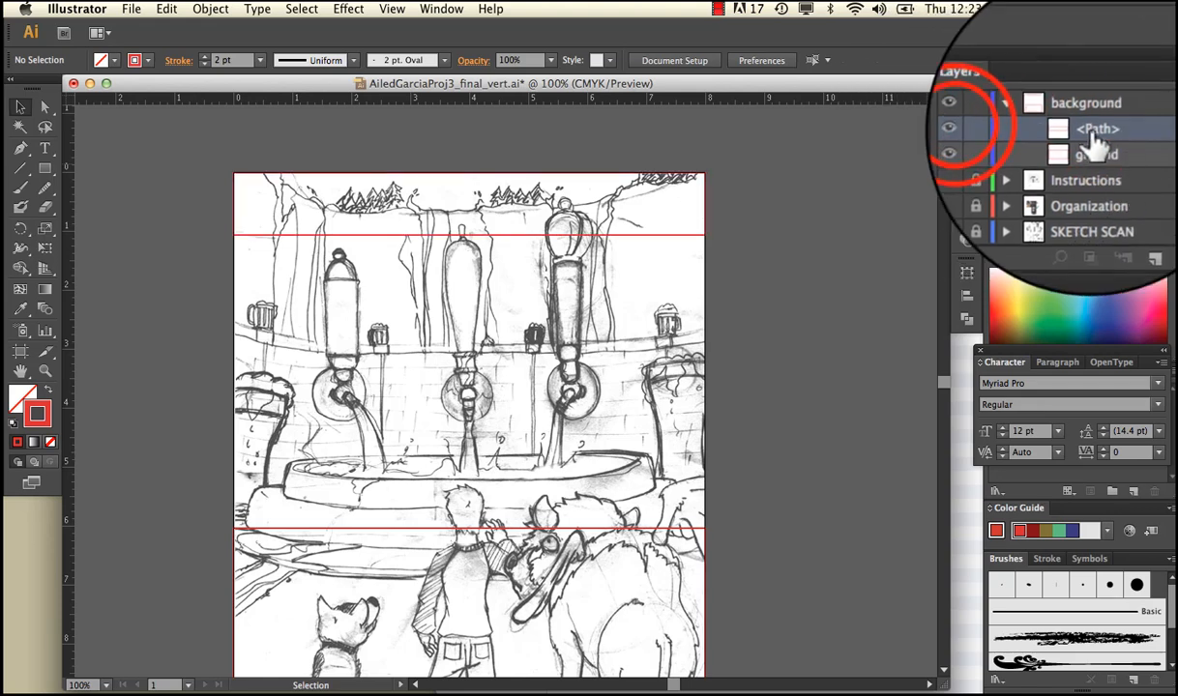
double_click(1064, 120)
type("sky")
key("Return")
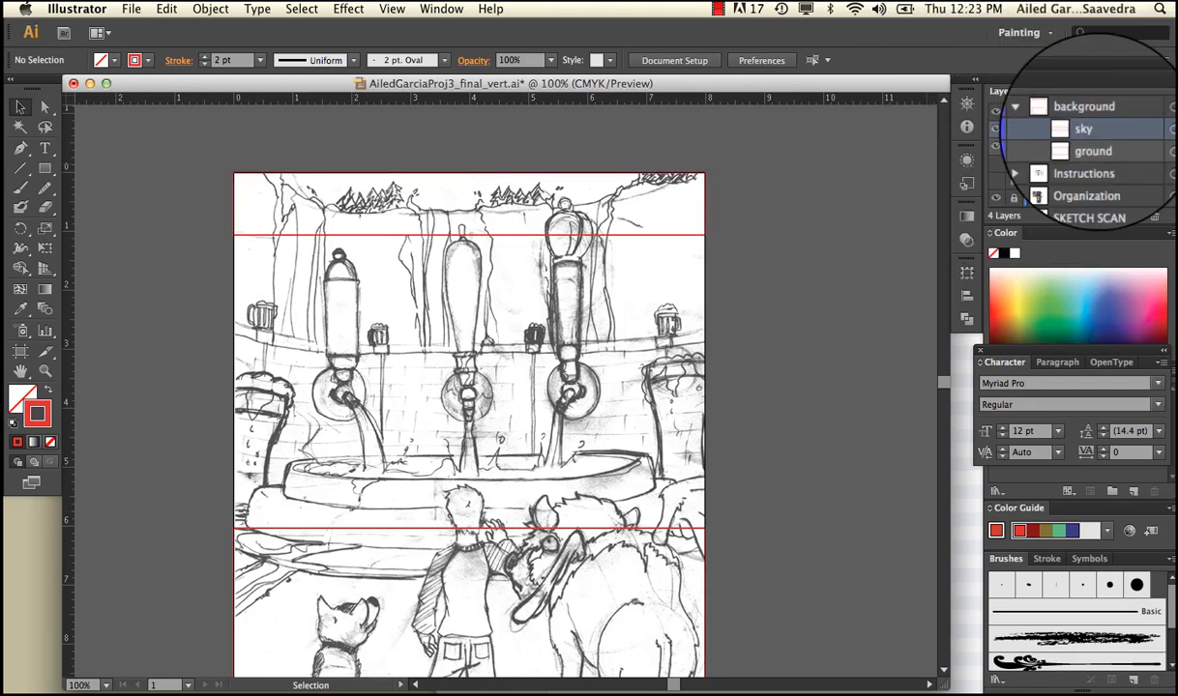
left_click(1034, 112)
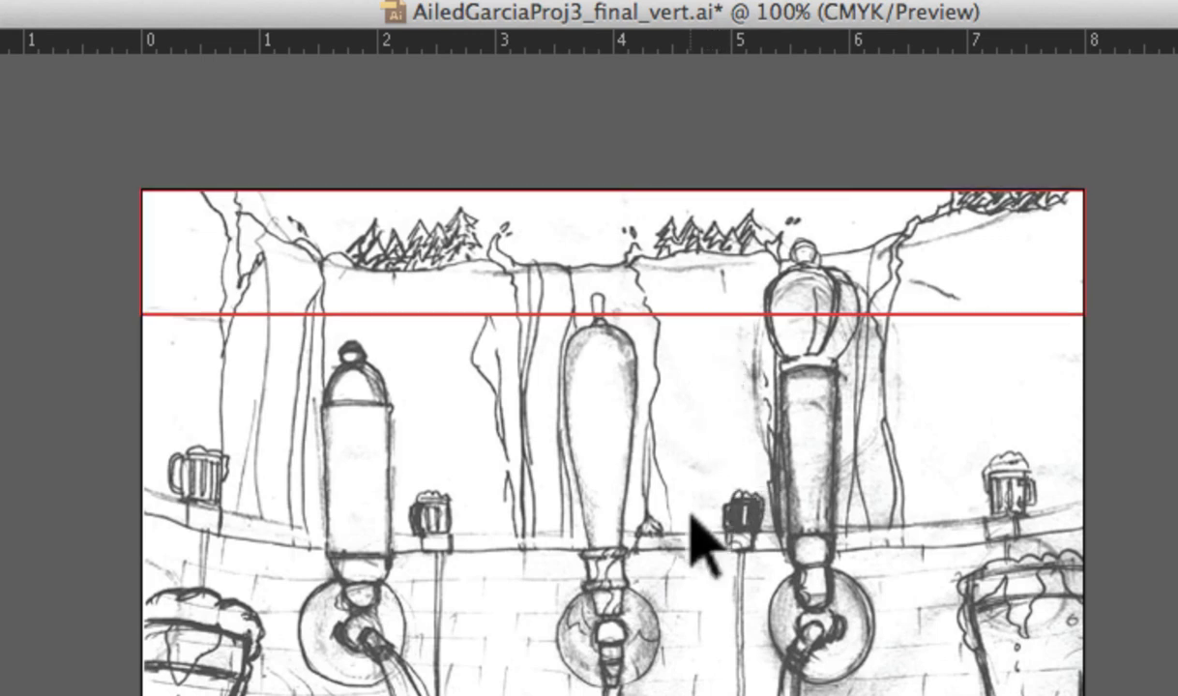
Create a new layer above background and name it Mountains
scroll(698, 543, "down", 10)
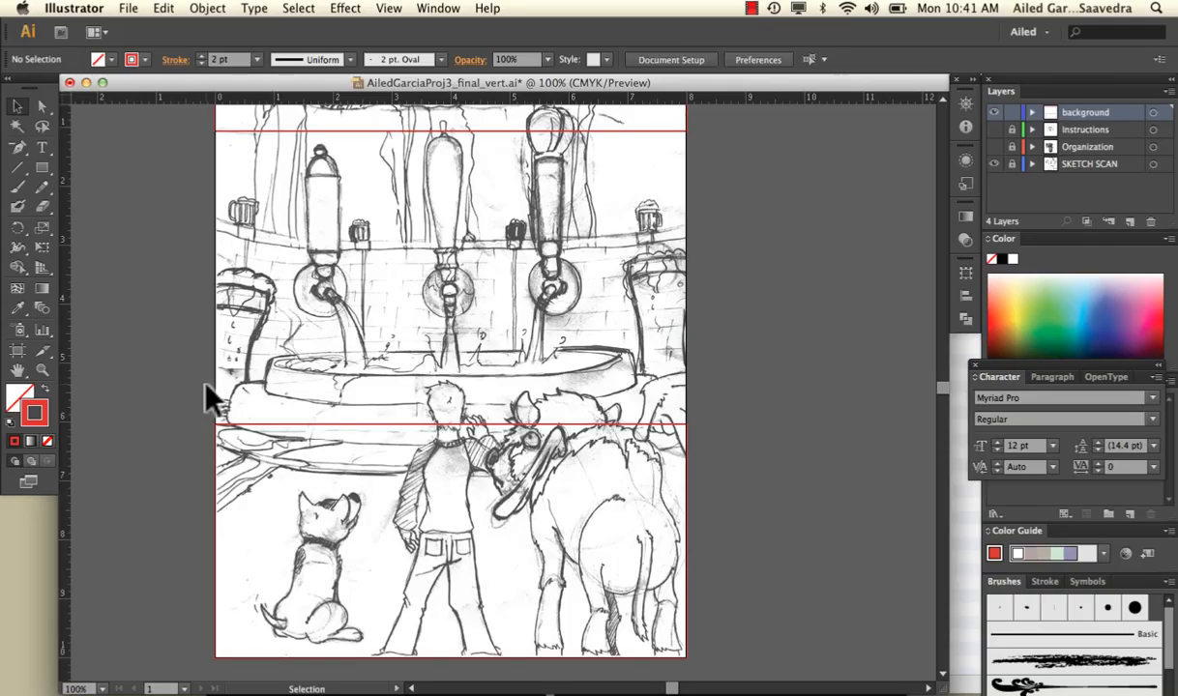
left_click(1127, 223)
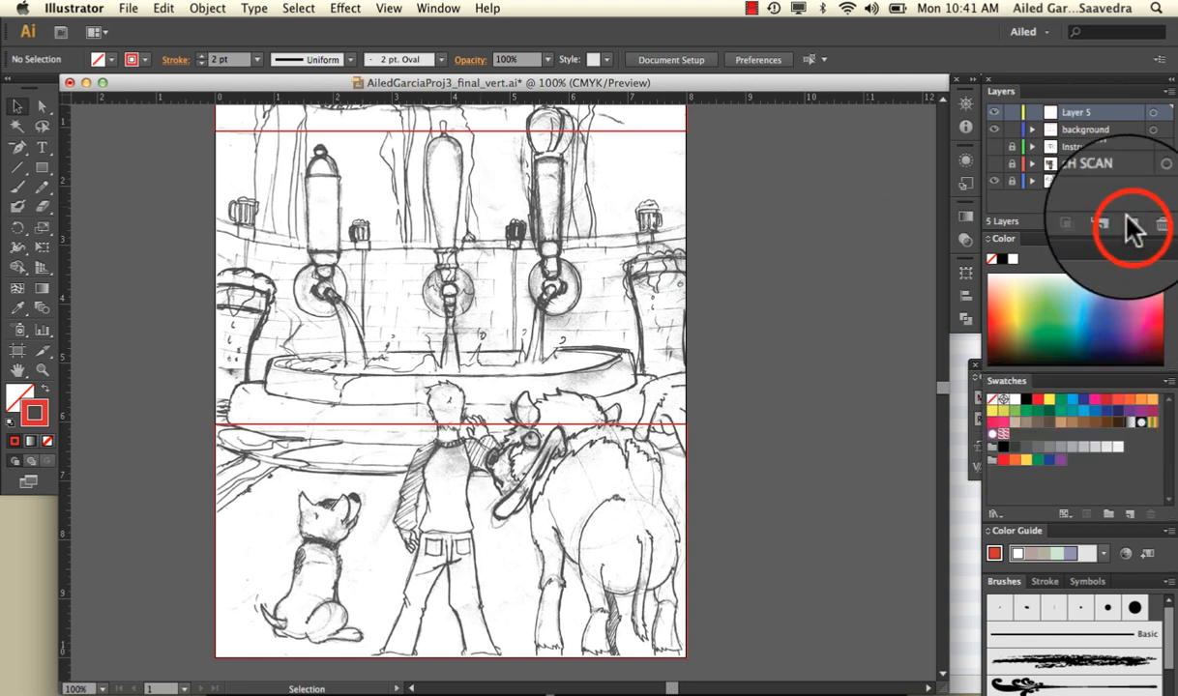
double_click(1068, 114)
type("Mou")
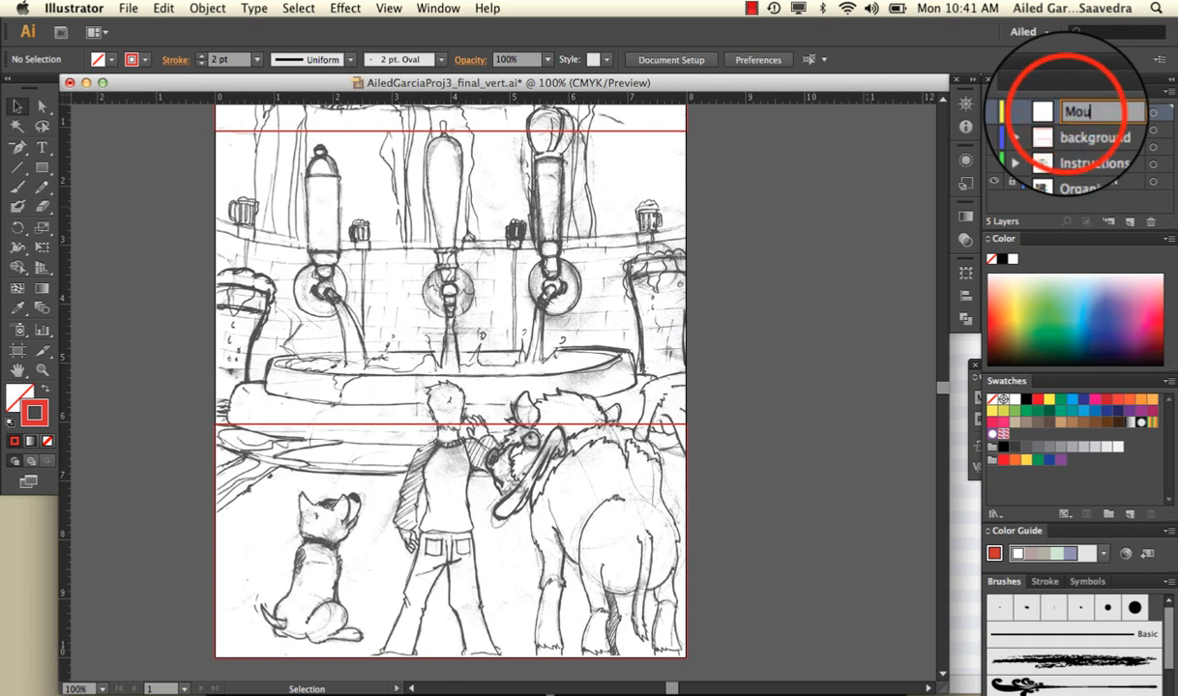
type("ntains")
key("Return")
On the Mountains layer, start a Pen path up the left edge of the mountain behind the left tap handle, curving over its top corner
scroll(646, 207, "up", 5)
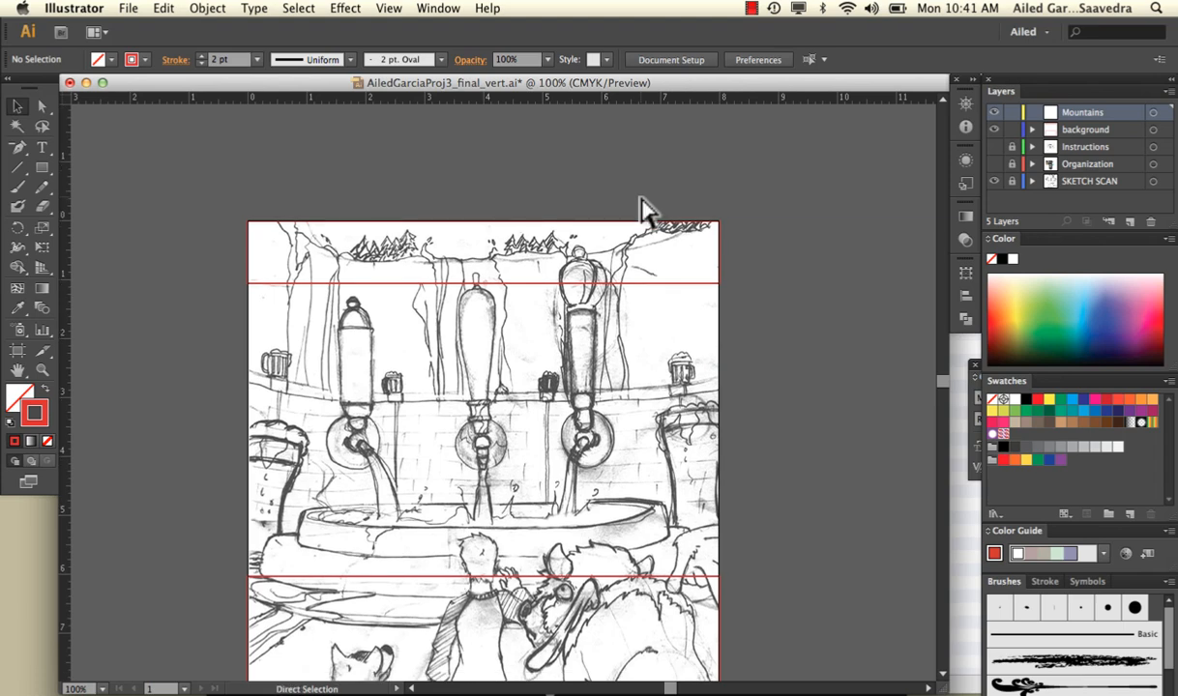
key("super+equal")
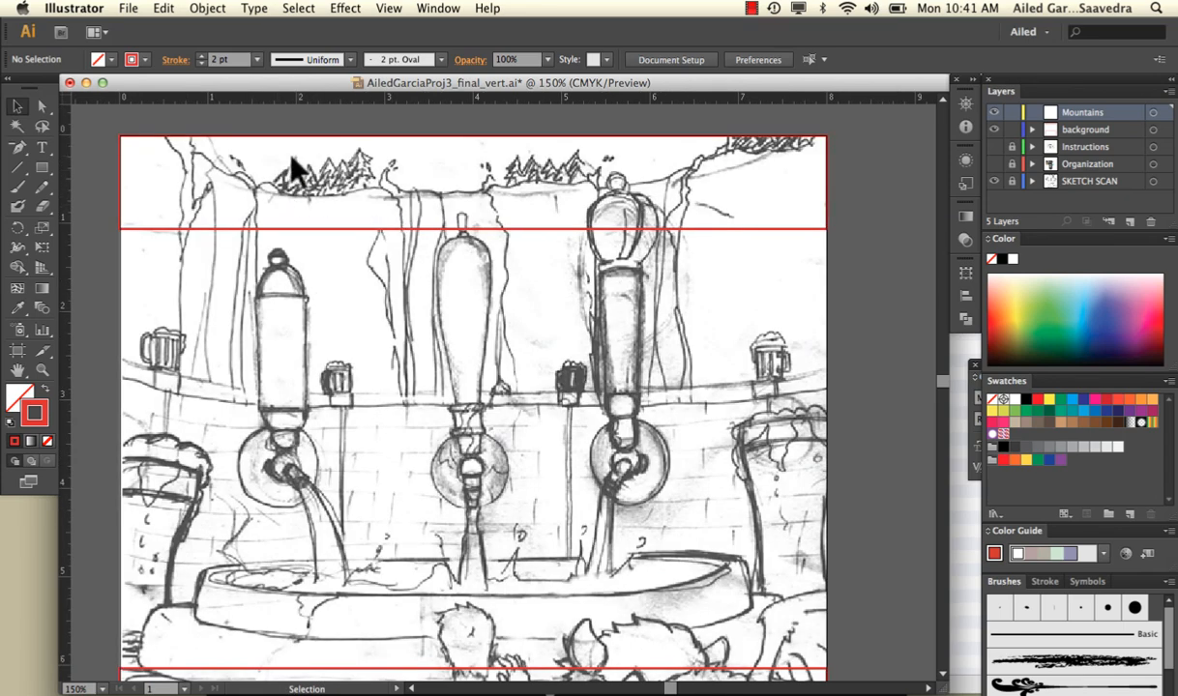
left_click(17, 148)
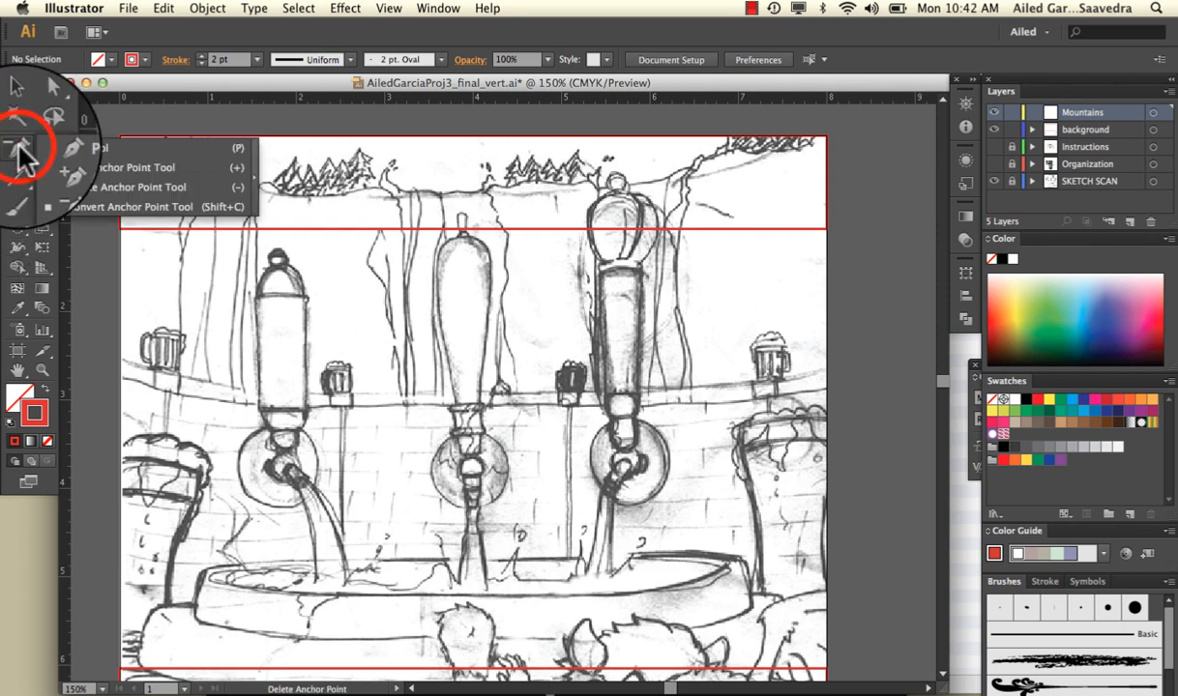
left_click(50, 141)
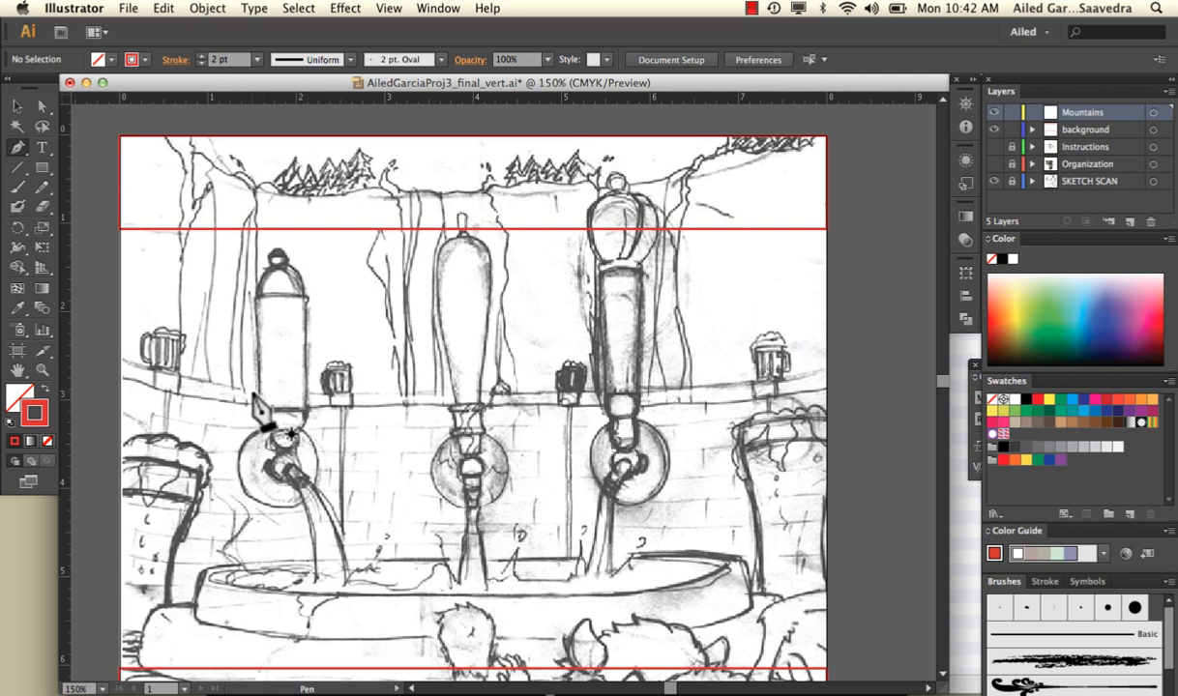
left_click(254, 396)
left_click(256, 243)
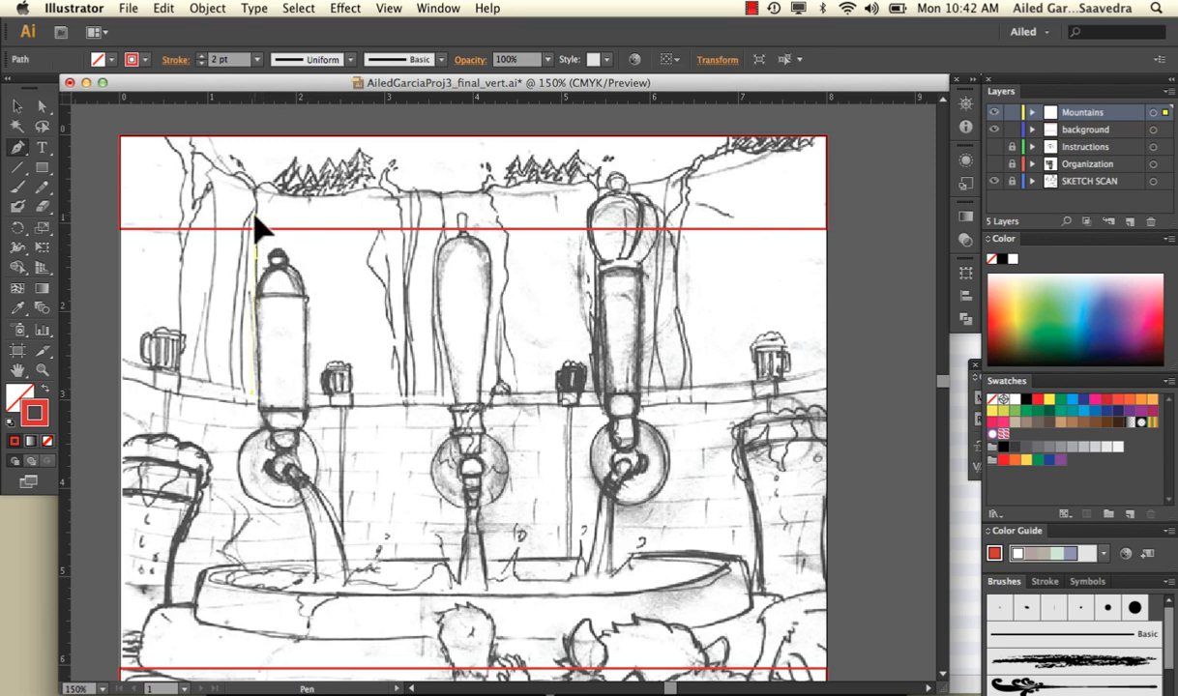
left_click(255, 225)
mouse_move(259, 184)
left_mouse_down()
mouse_move(271, 198)
mouse_move(279, 189)
left_mouse_up()
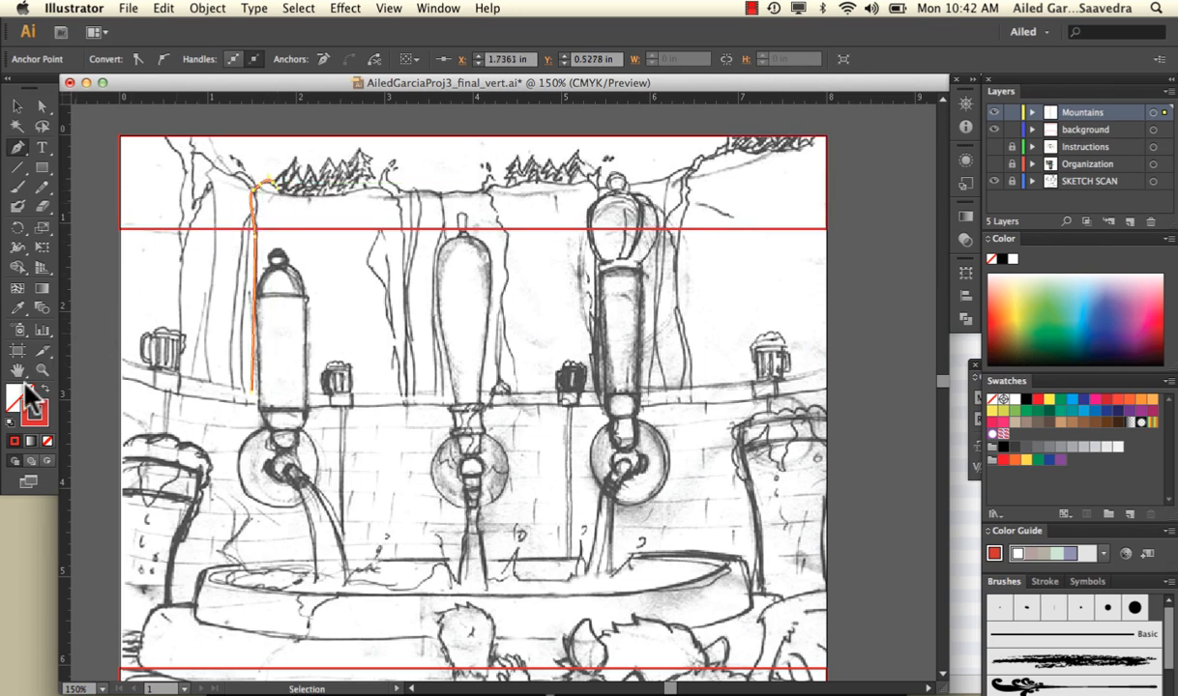
left_click(37, 410)
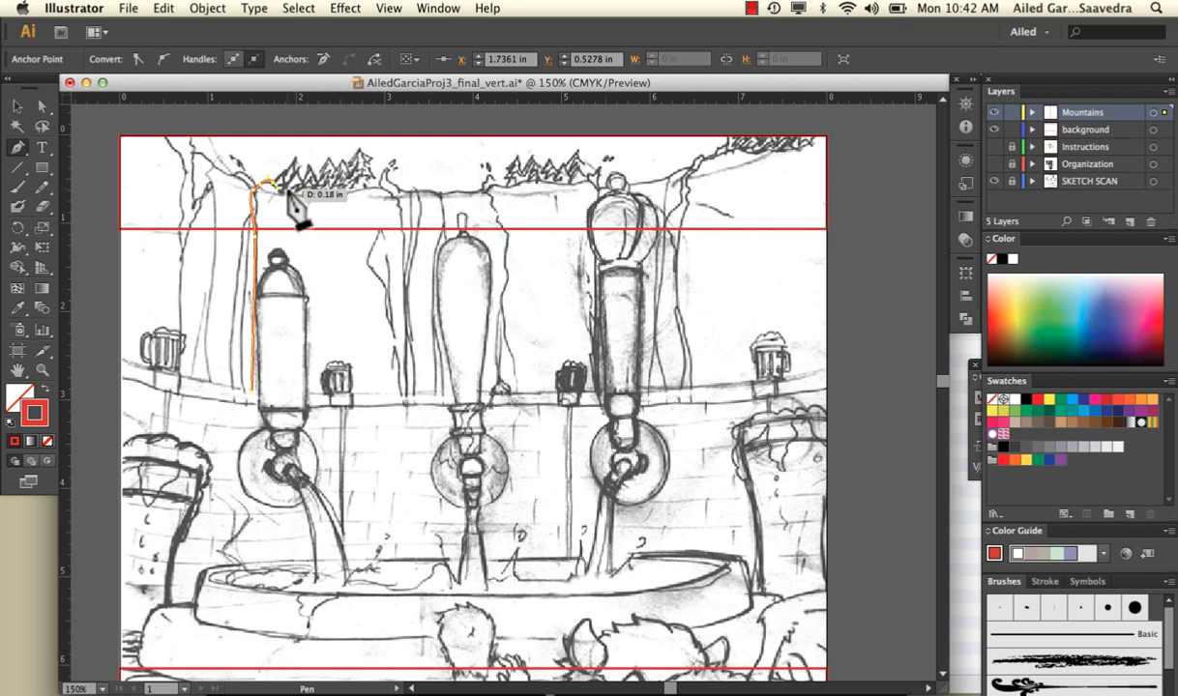
Continue the path along the left mountain's top, right and bottom edges and close it, about 1.75 inches wide and 2.5 inches tall
left_click_drag(294, 194, 407, 245)
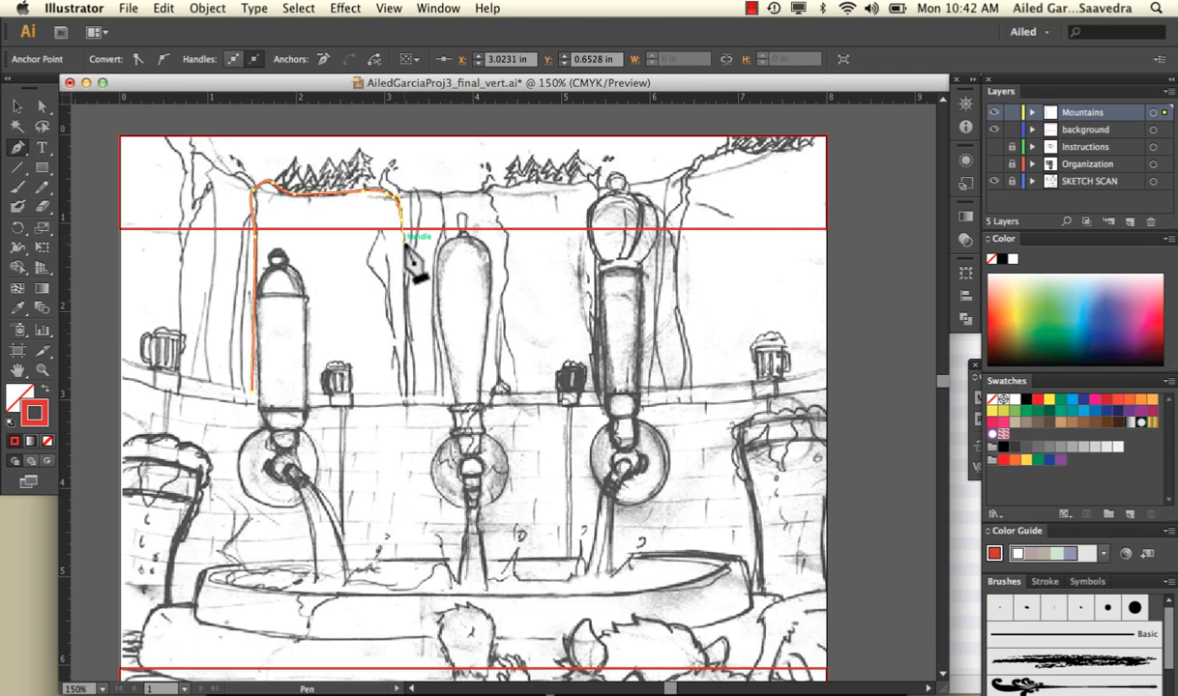
left_click(404, 279)
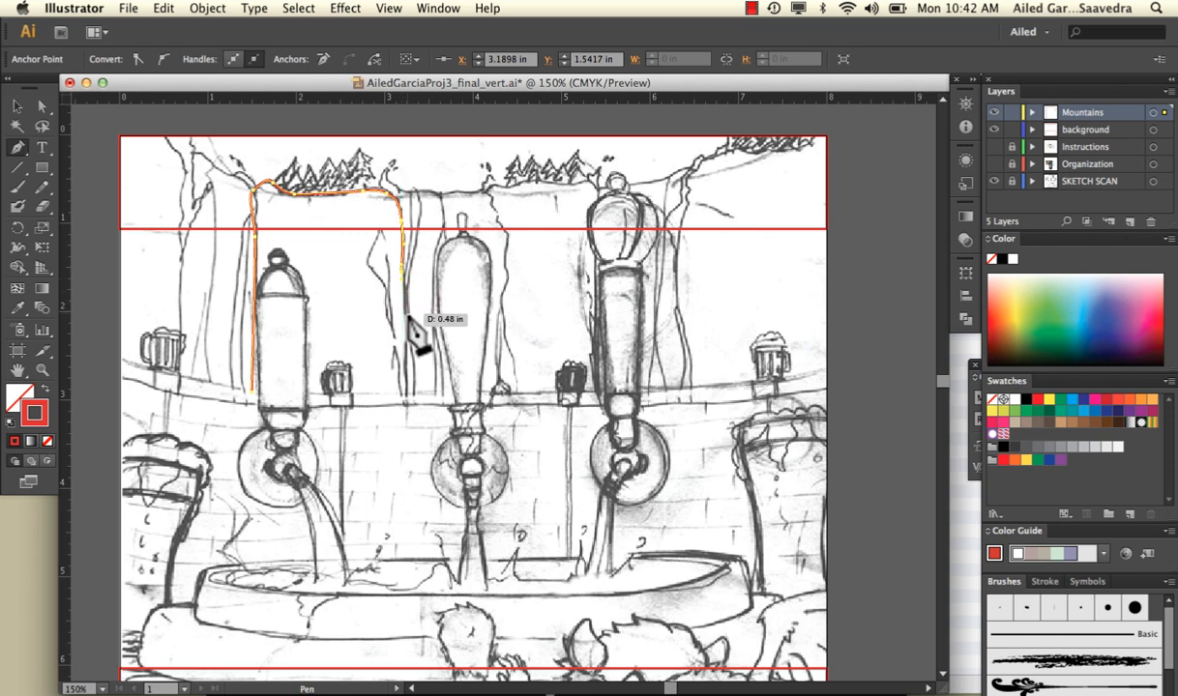
left_click(407, 356, "super")
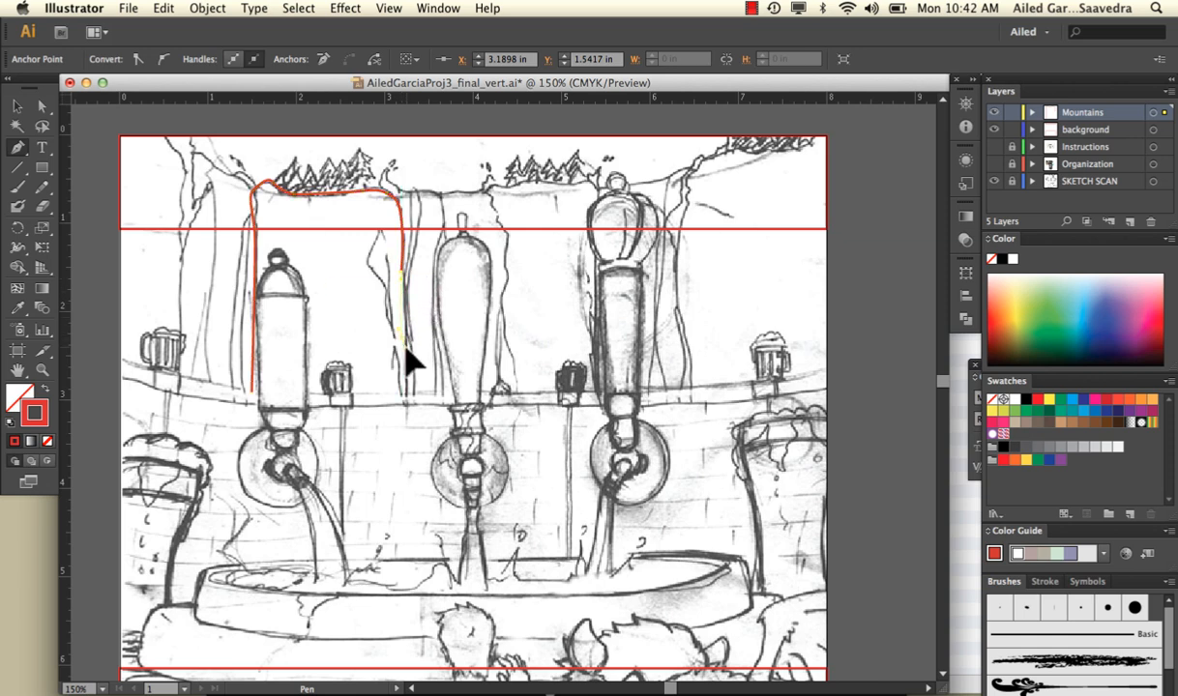
left_click(405, 346)
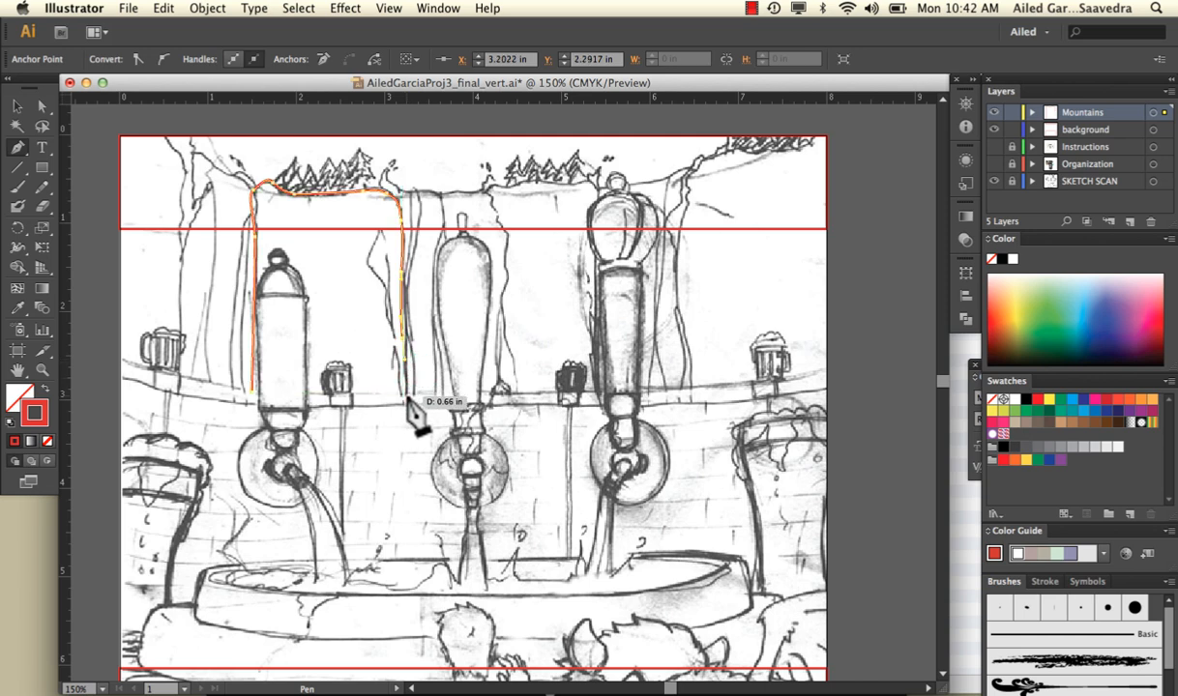
left_click(406, 399, "super")
left_click(406, 400)
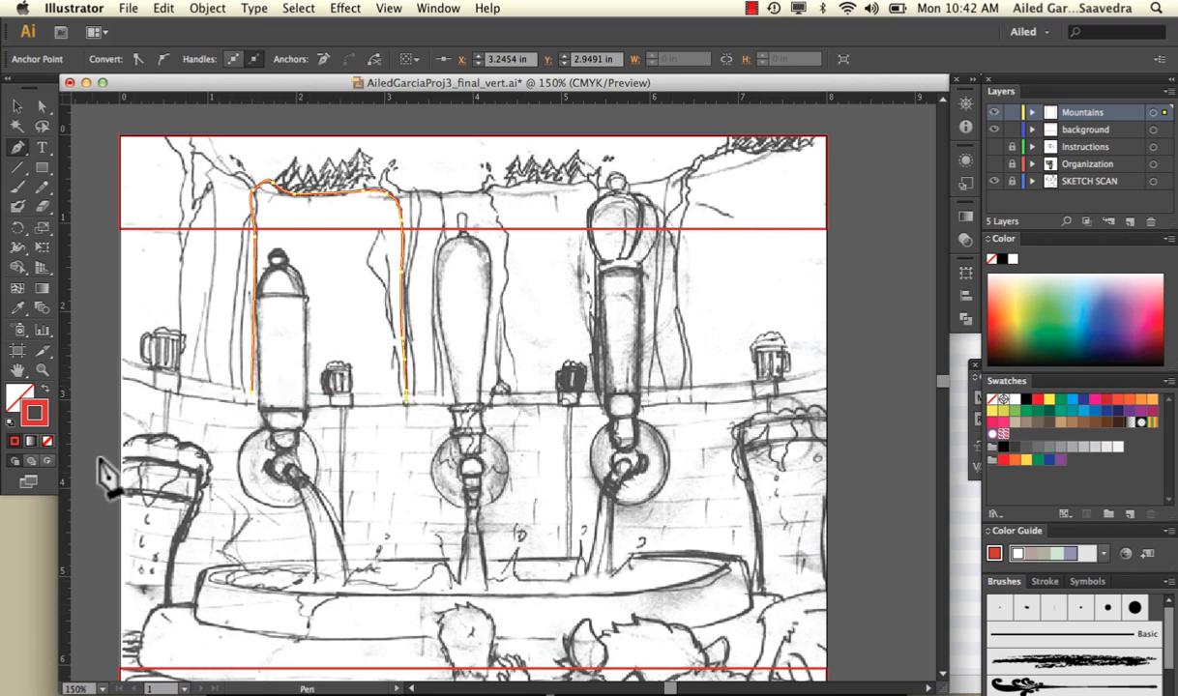
left_click(322, 400)
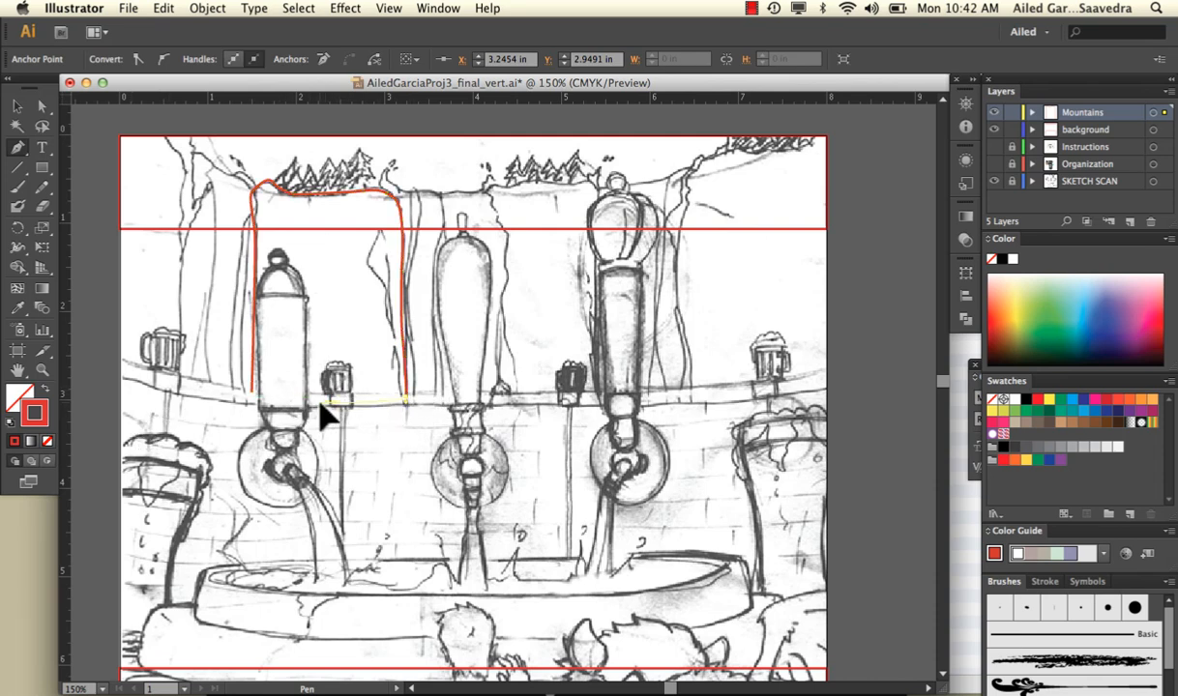
left_click(252, 392)
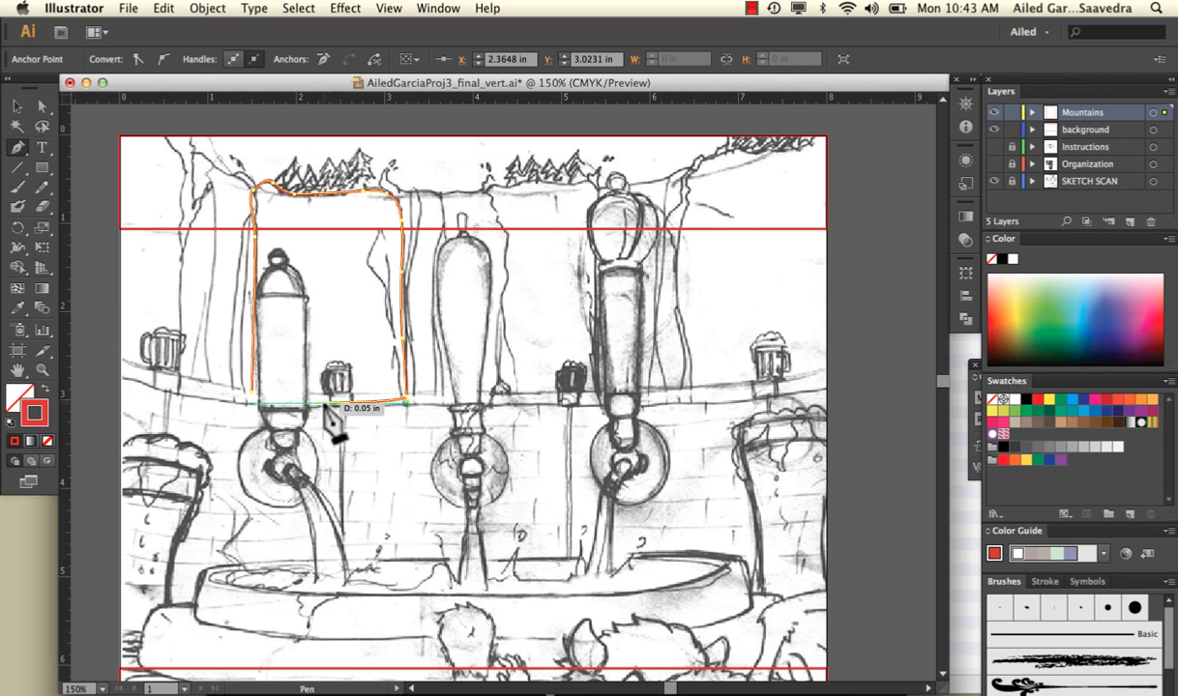
left_click(253, 393)
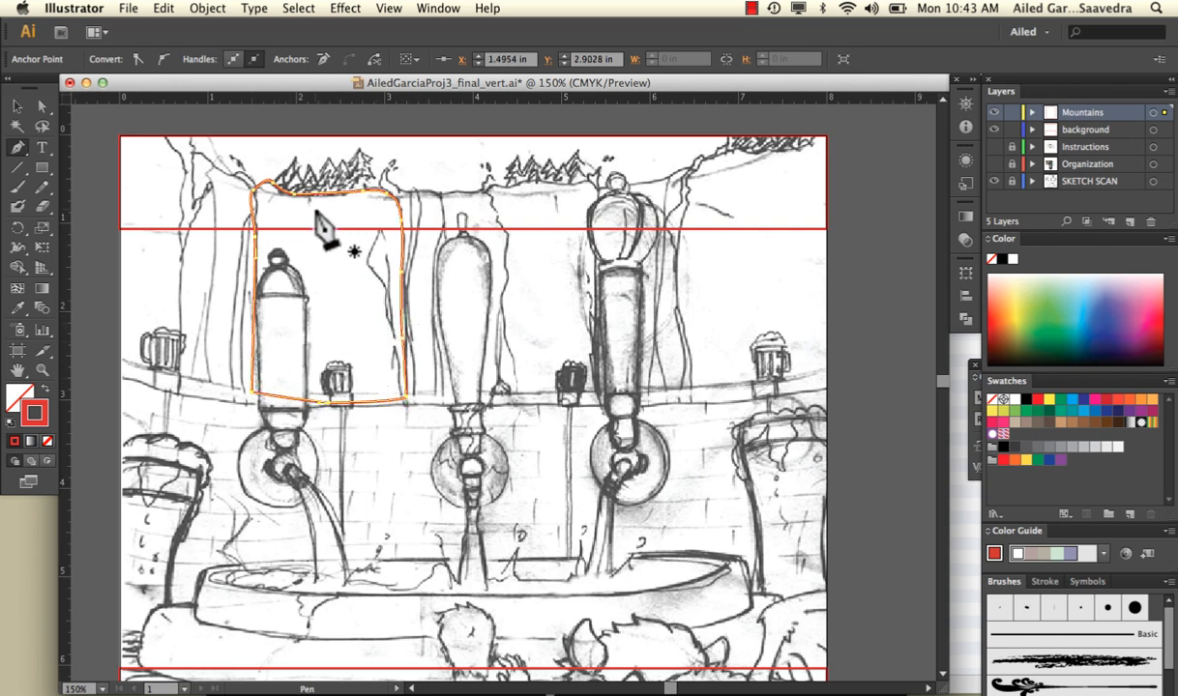
Swap the closed mountain path's fill and stroke so it is filled red without a stroke, and deselect it
left_click(18, 108)
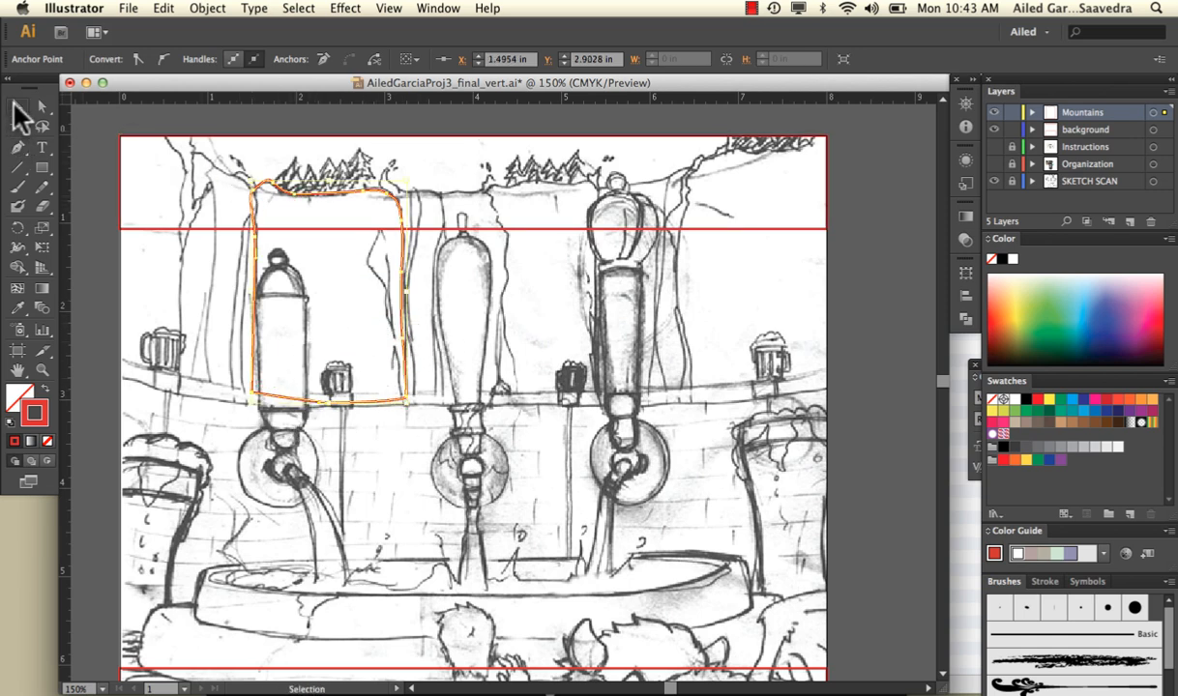
left_click(46, 393)
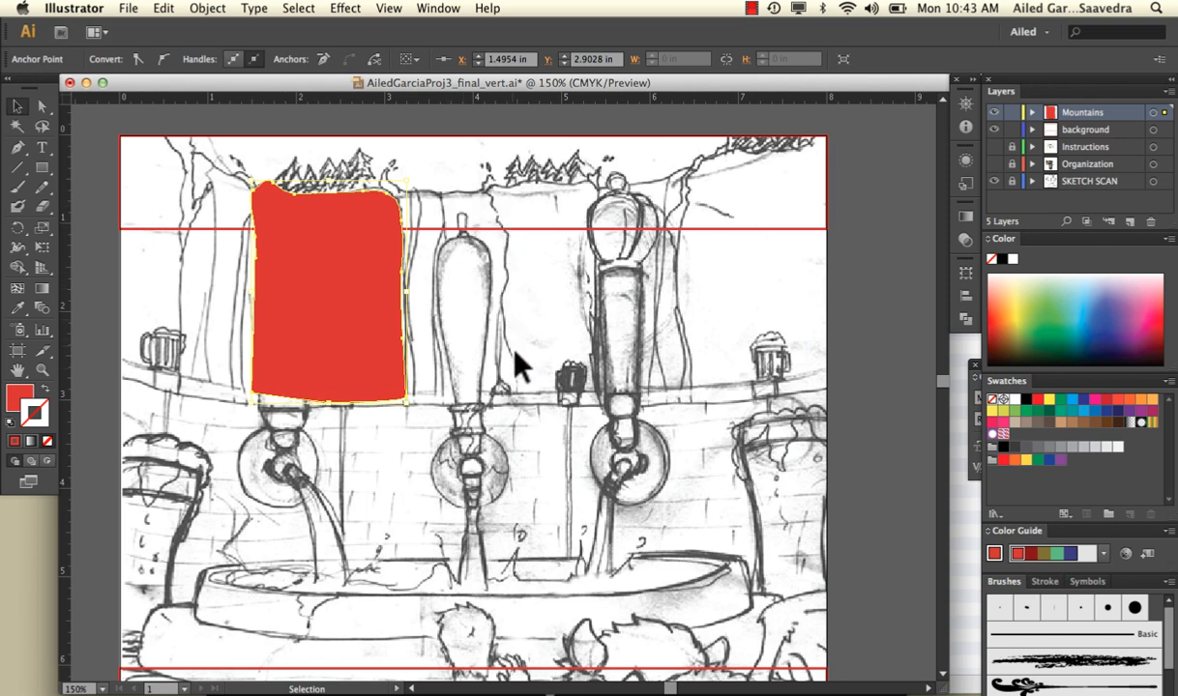
left_click(528, 376)
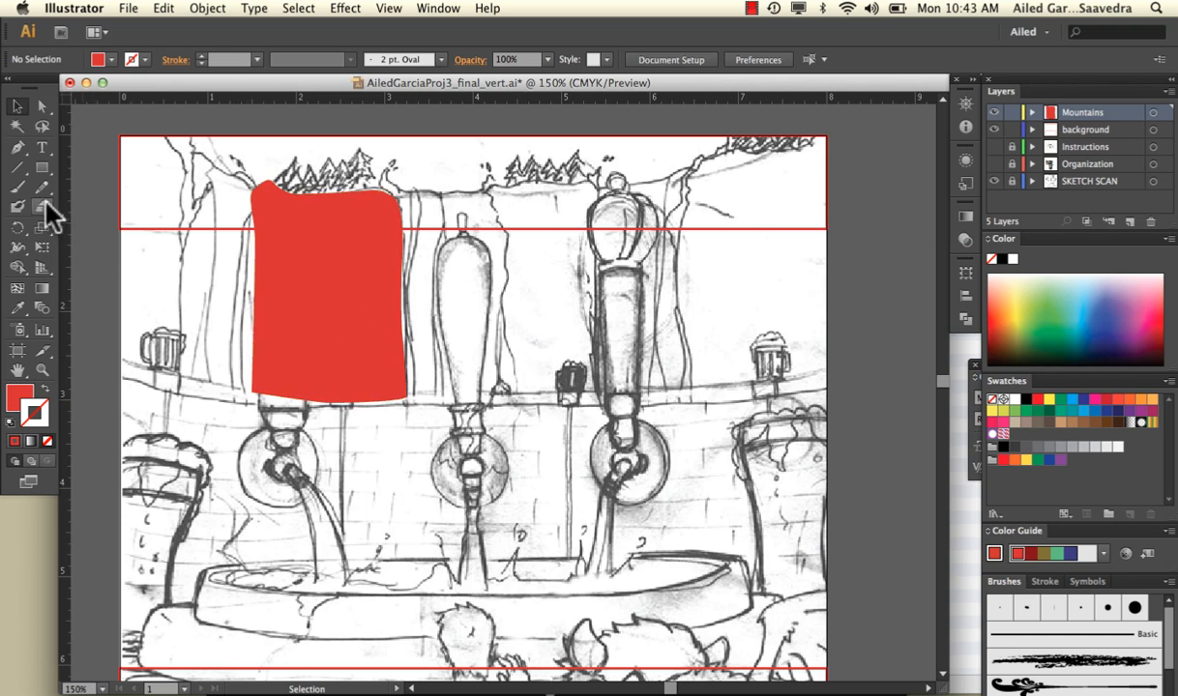
Trace the second mountain's top edge as an open Pen path about 1.3 inches wide with a red stroke and no fill, and deselect it
left_click(17, 148)
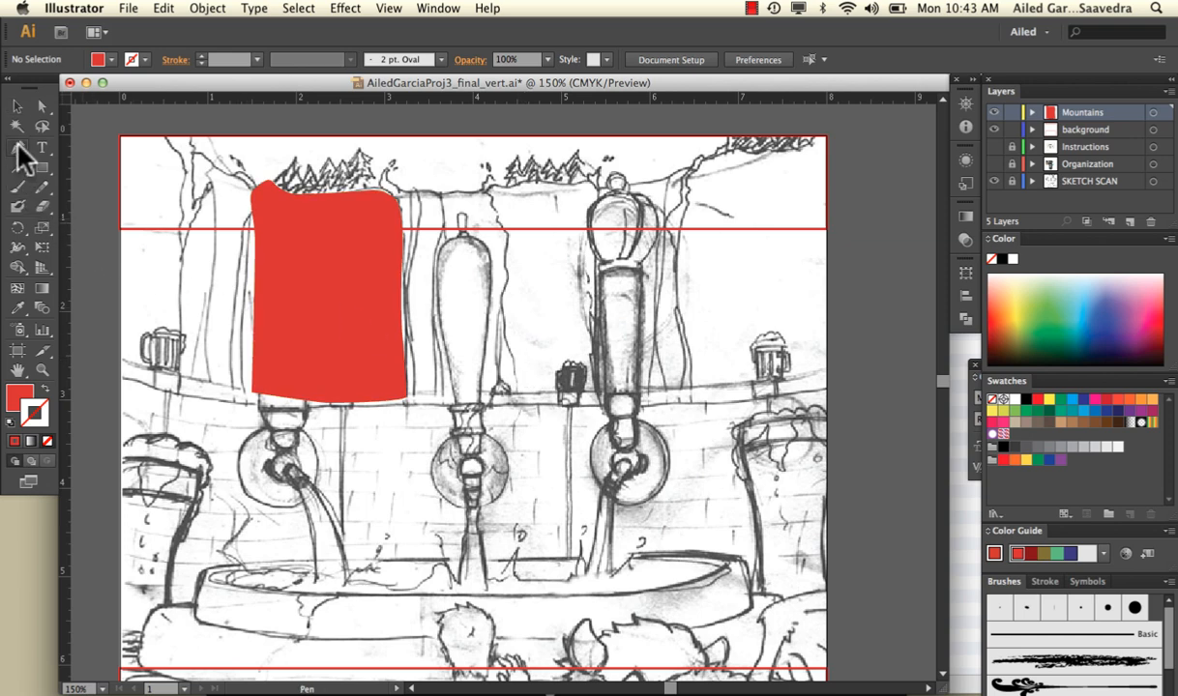
left_click(491, 190)
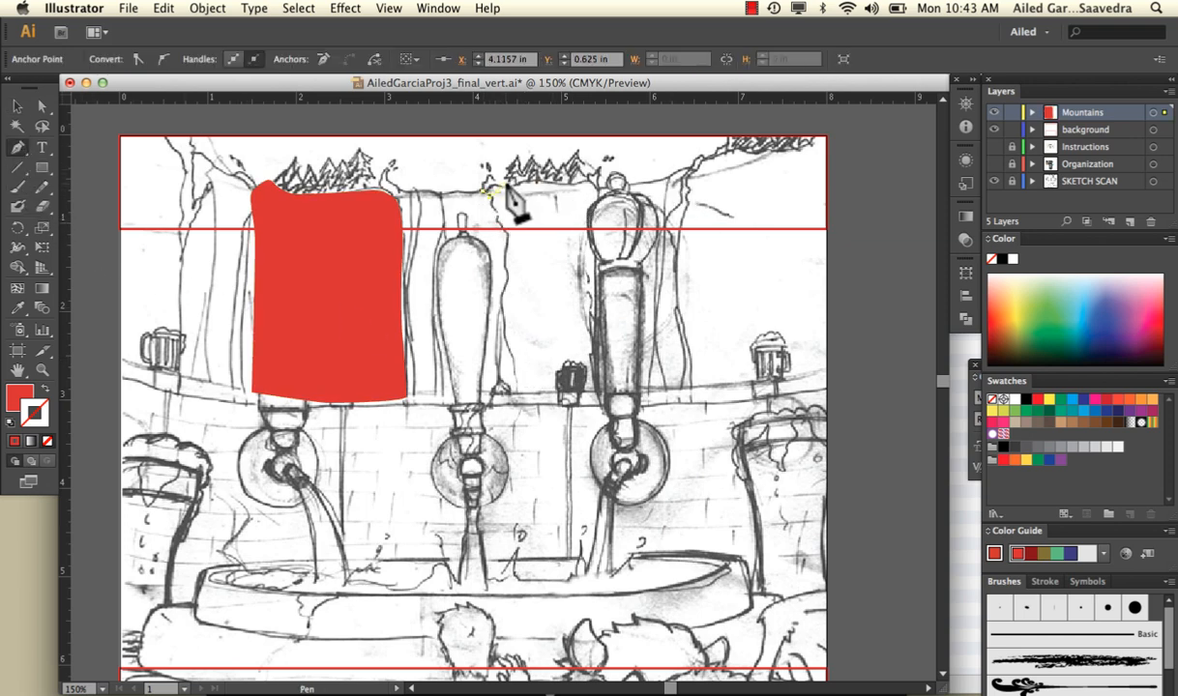
left_click(580, 178)
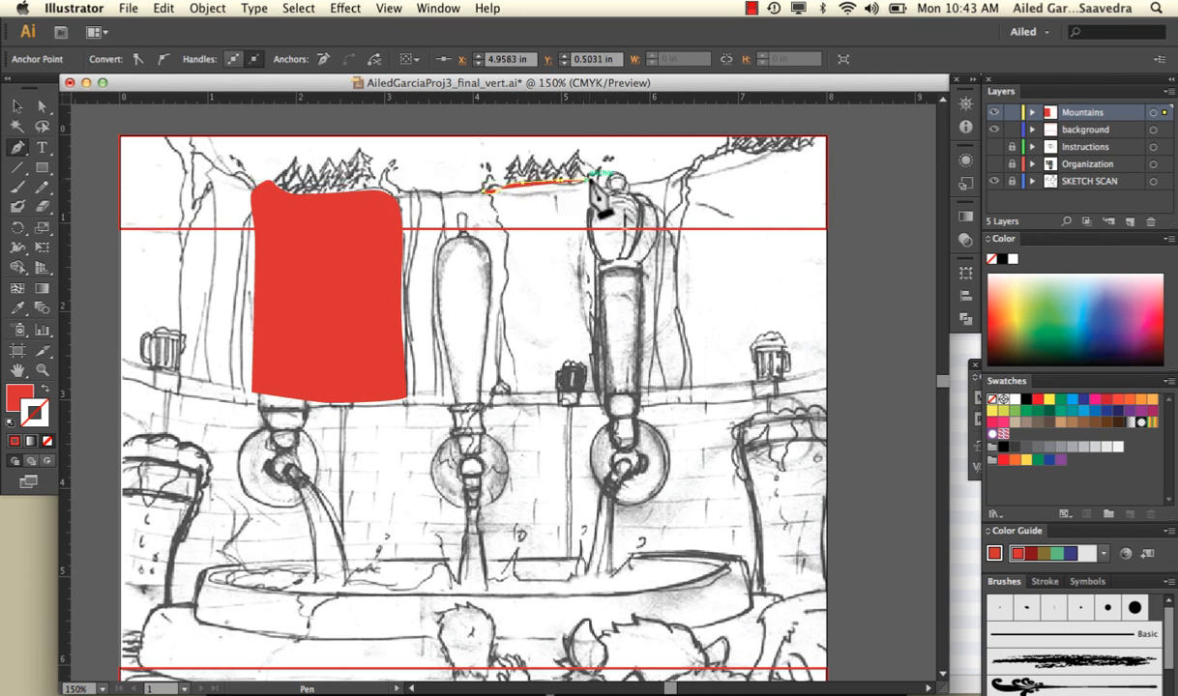
left_click(599, 193)
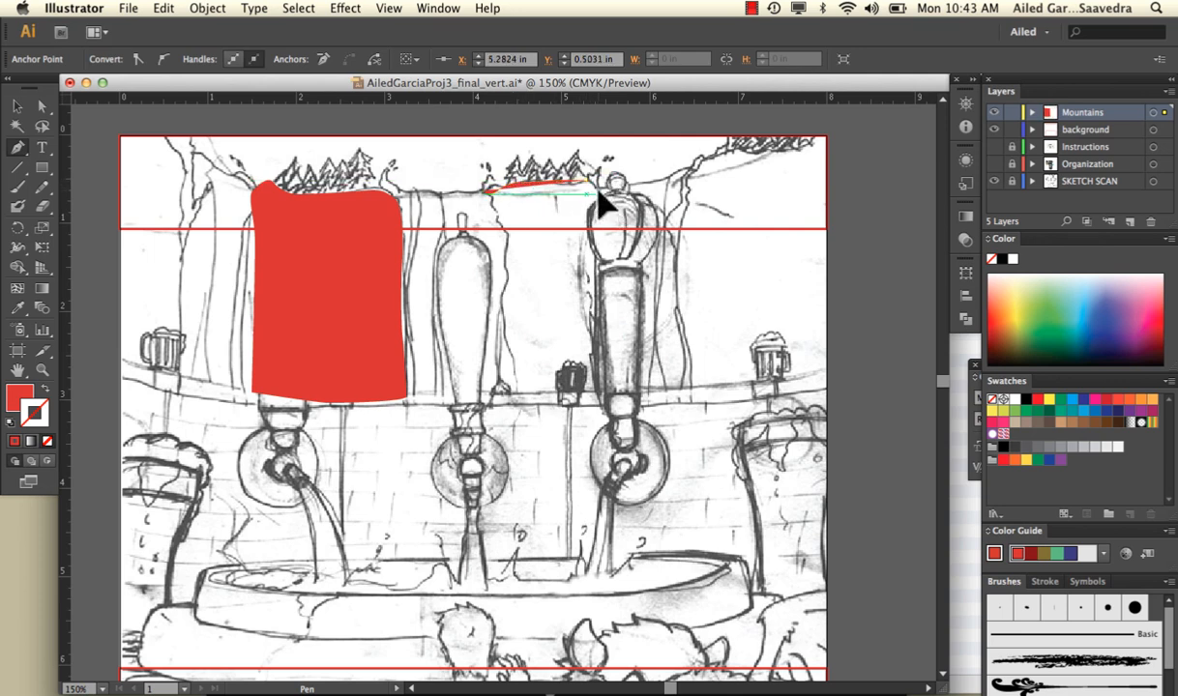
left_click(44, 387)
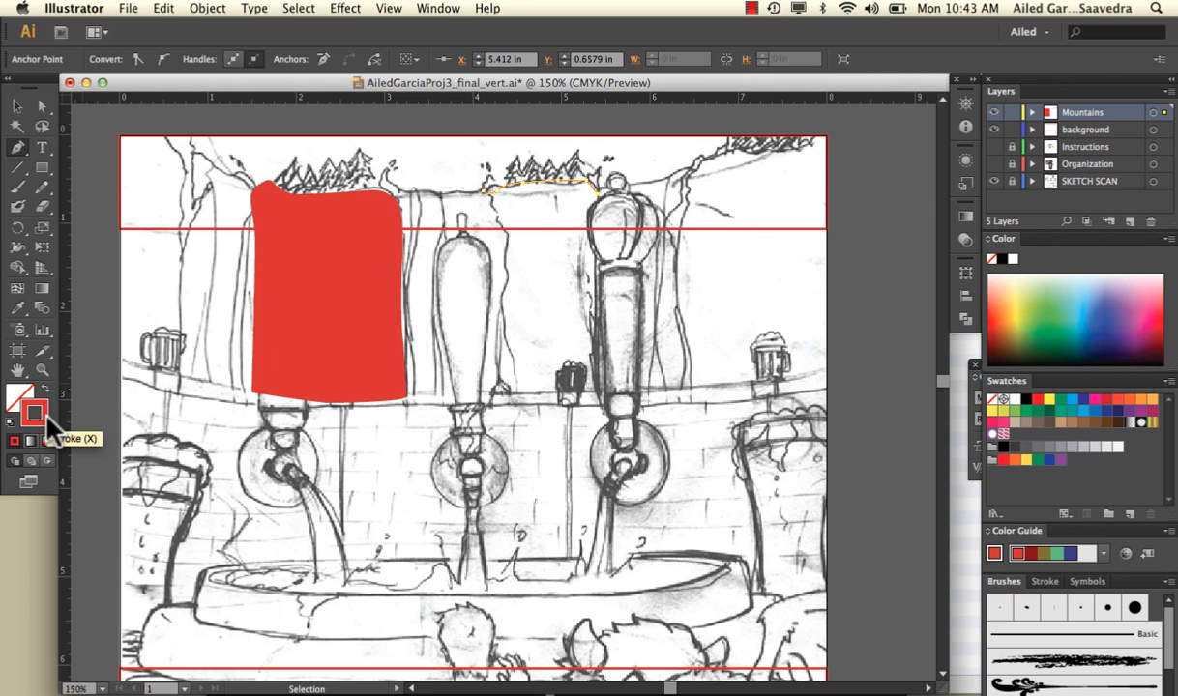
left_click(605, 195)
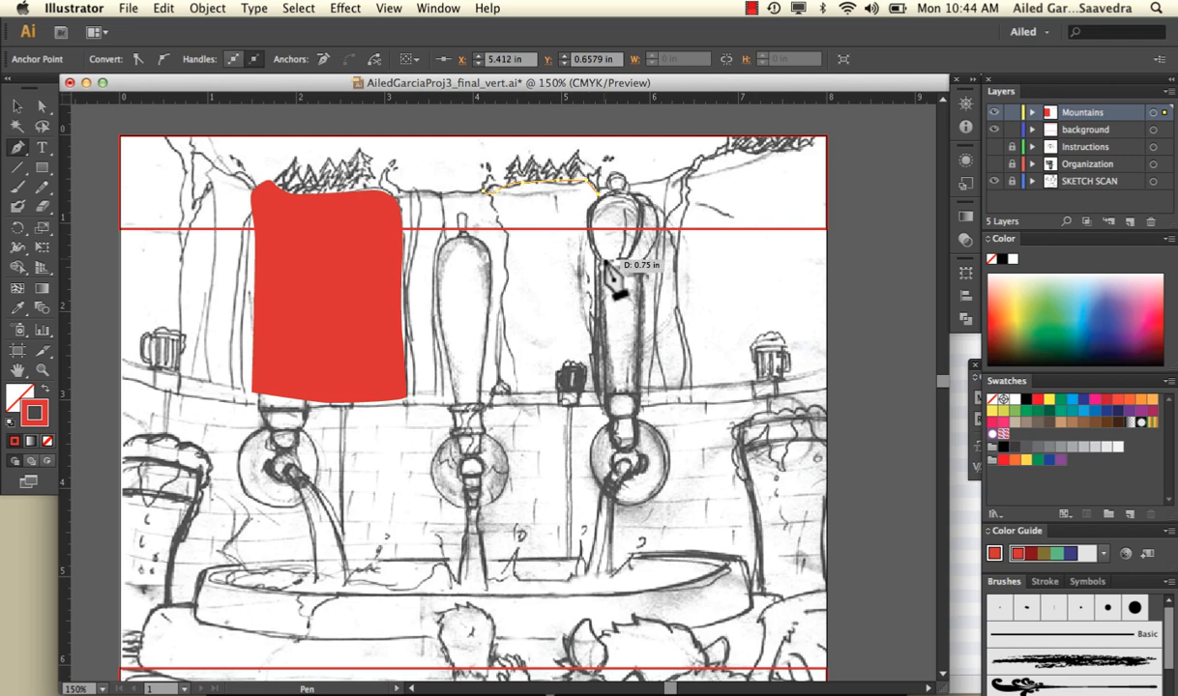
left_click(23, 106)
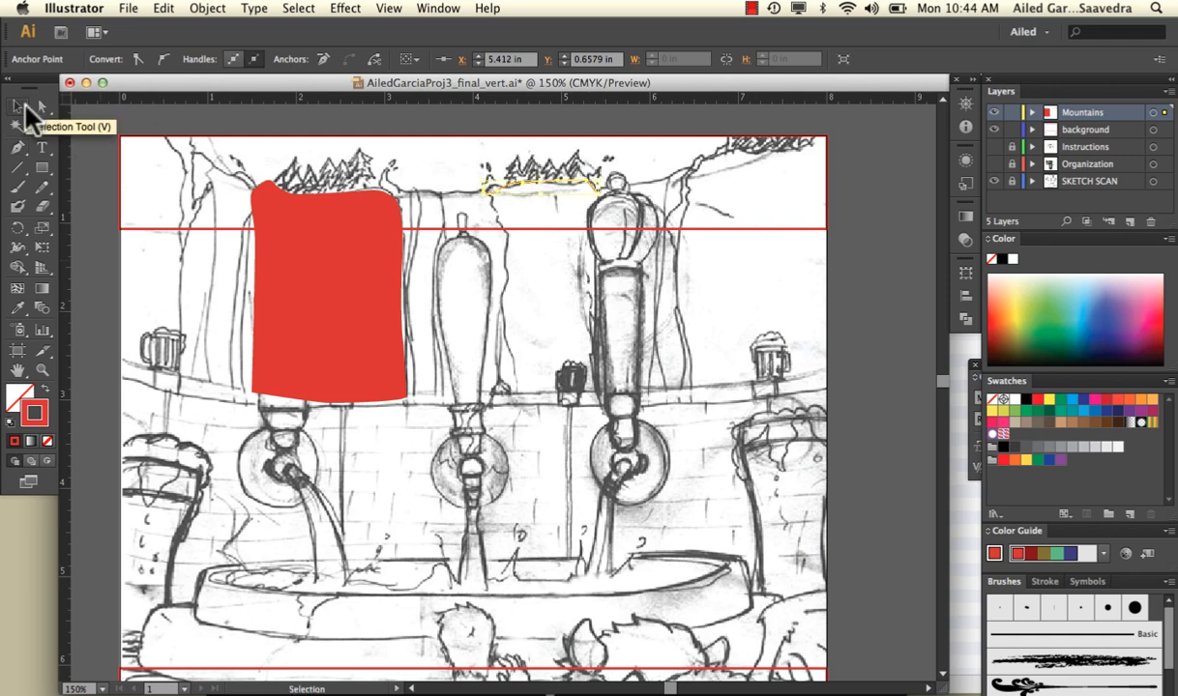
left_click(244, 115)
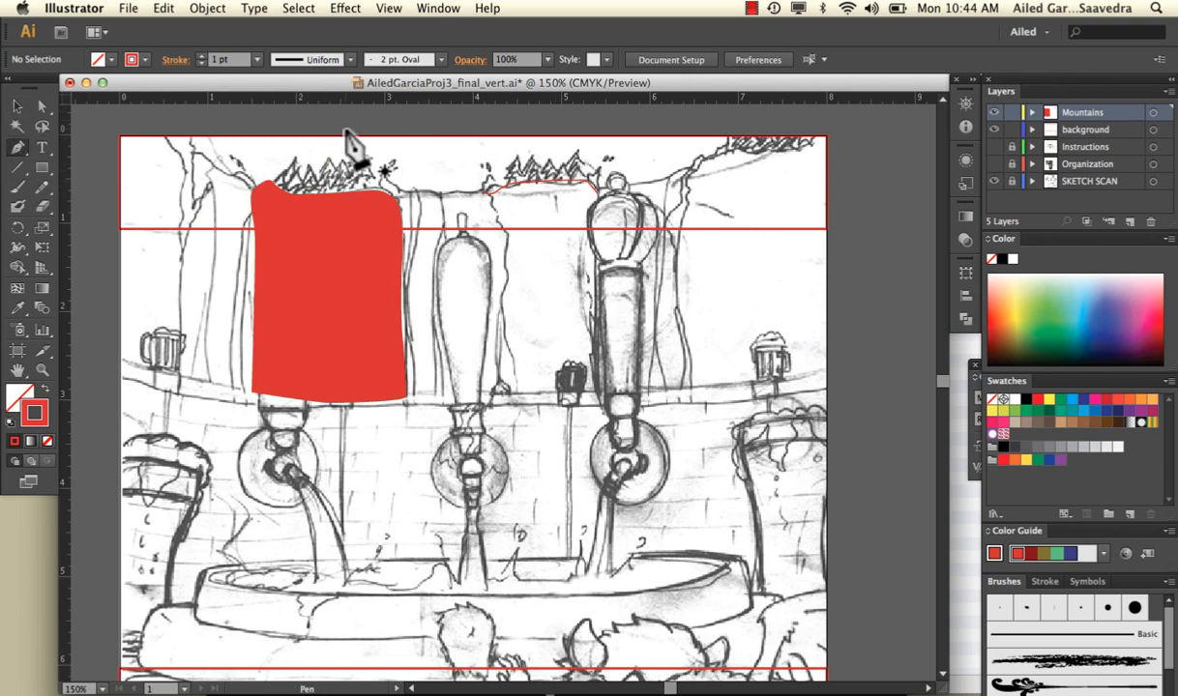
Trace the second mountain's jagged left edge as a separate open Pen path down to about 2.9 inches on the ruler, and deselect it
left_click(491, 198)
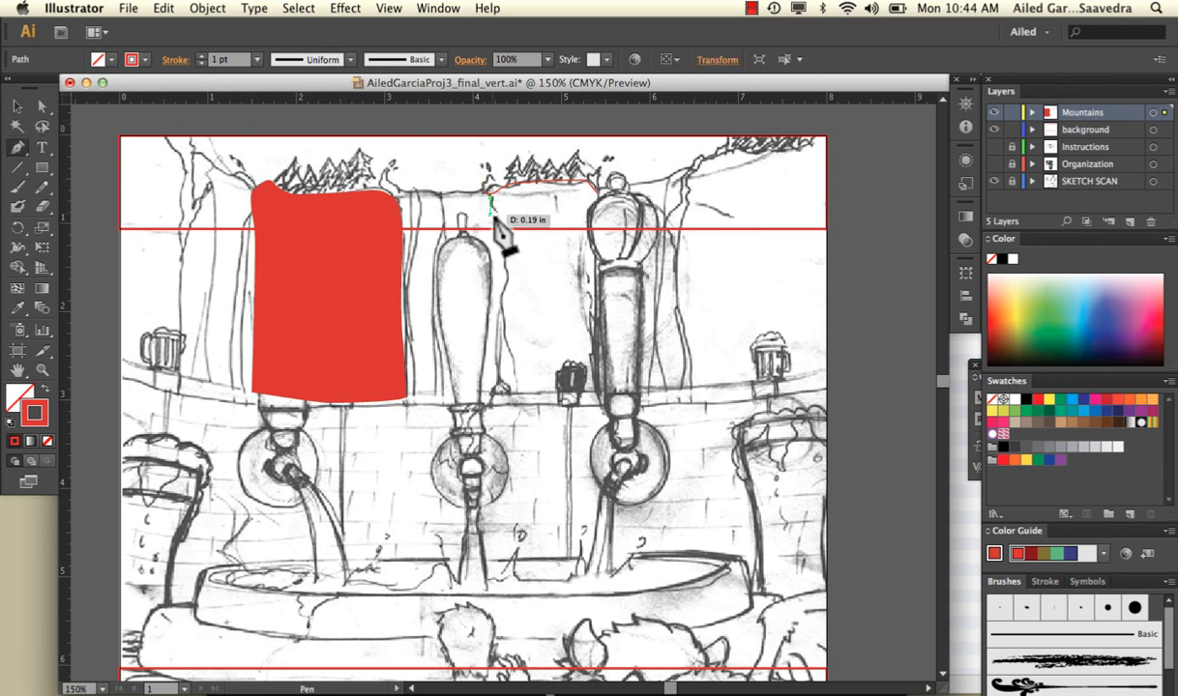
left_click(494, 212)
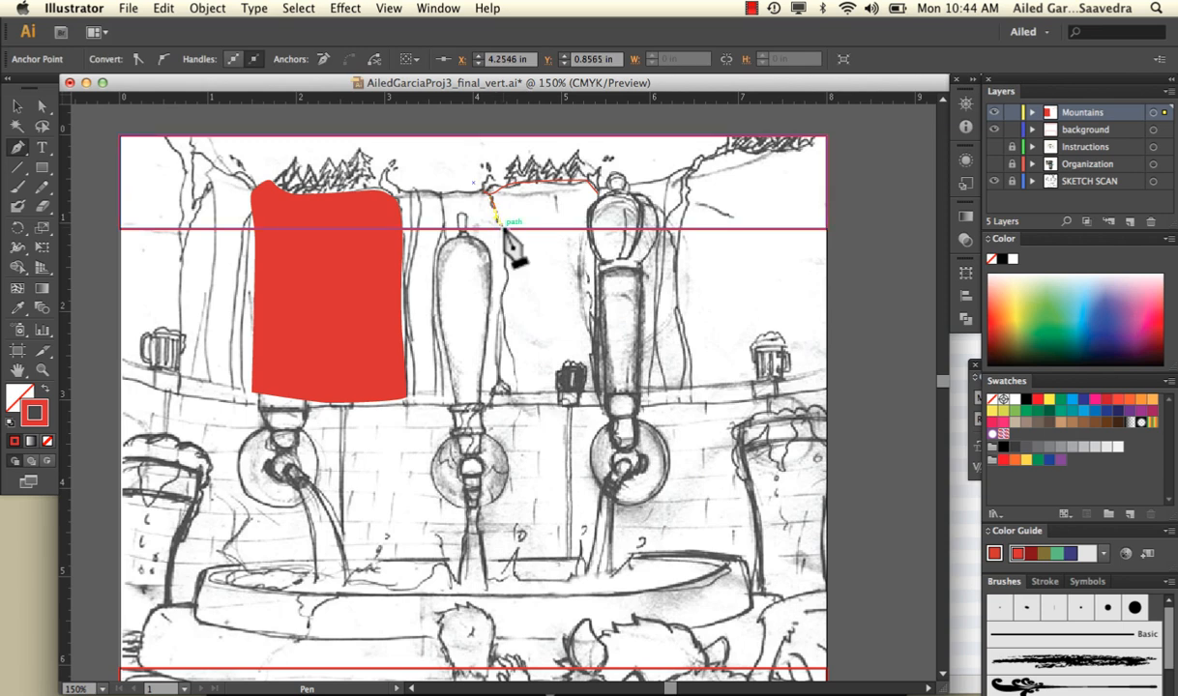
left_click(502, 228)
left_click_drag(508, 242, 505, 335)
left_click(504, 267)
left_click(515, 365)
left_click(519, 405, "super")
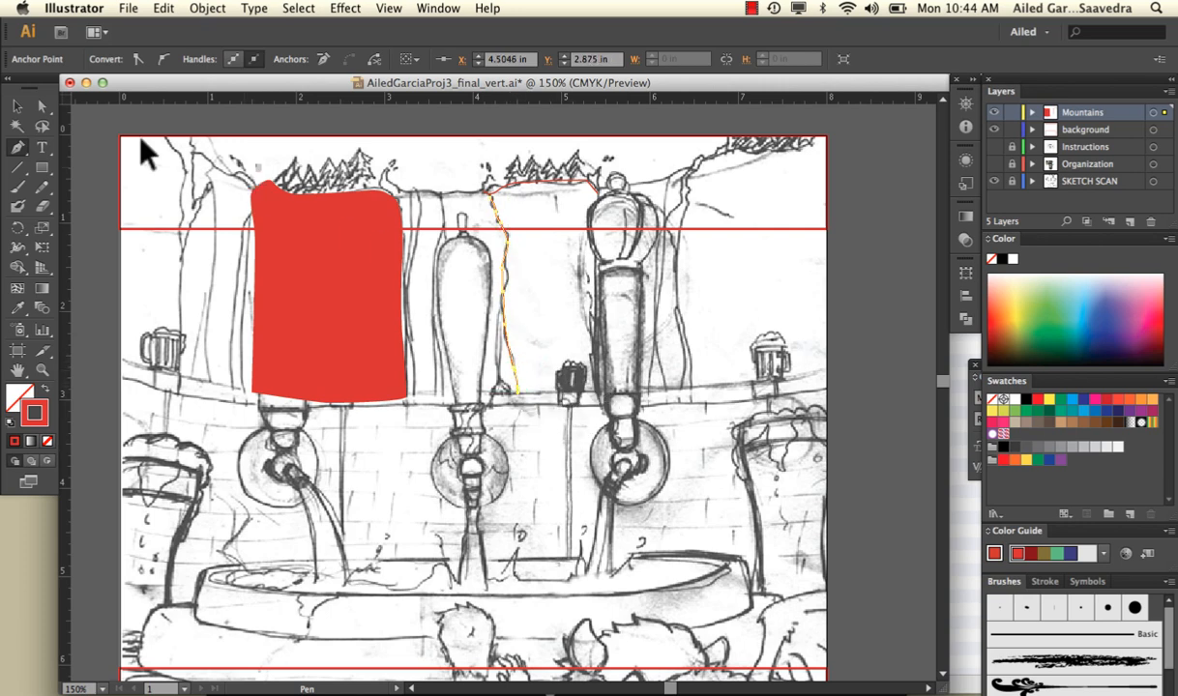
left_click(19, 106)
left_click(501, 172)
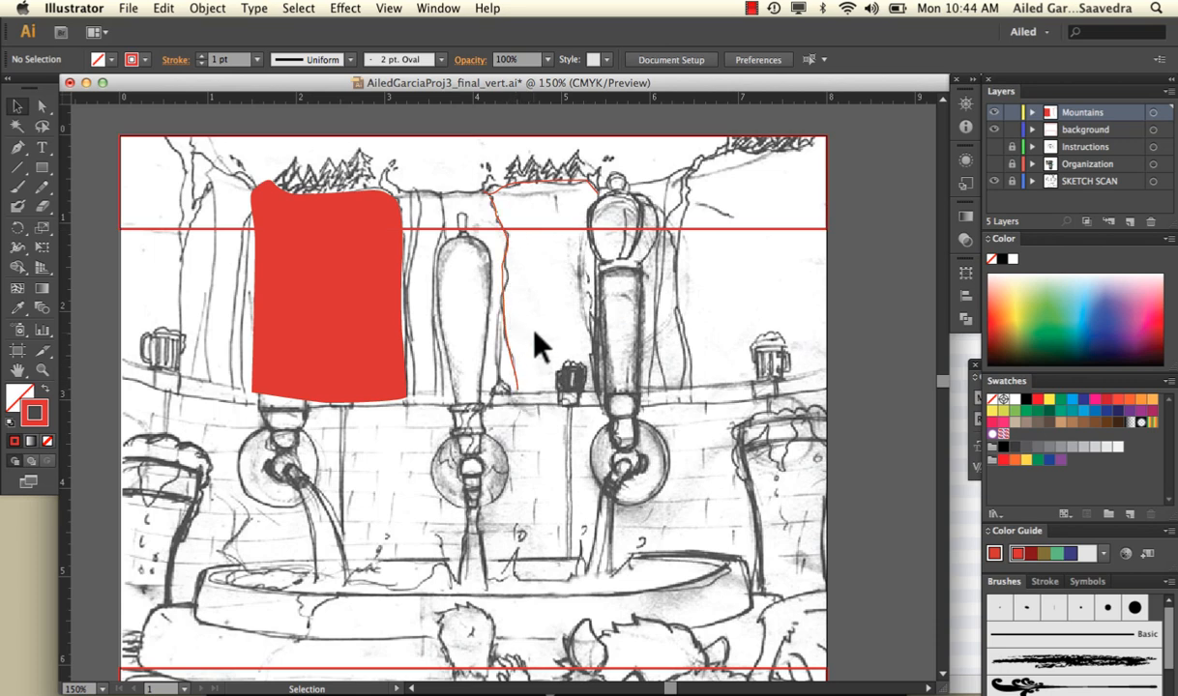
Paint the second mountain's right edge and bottom edge as two separate red Paintbrush strokes
left_click(19, 185)
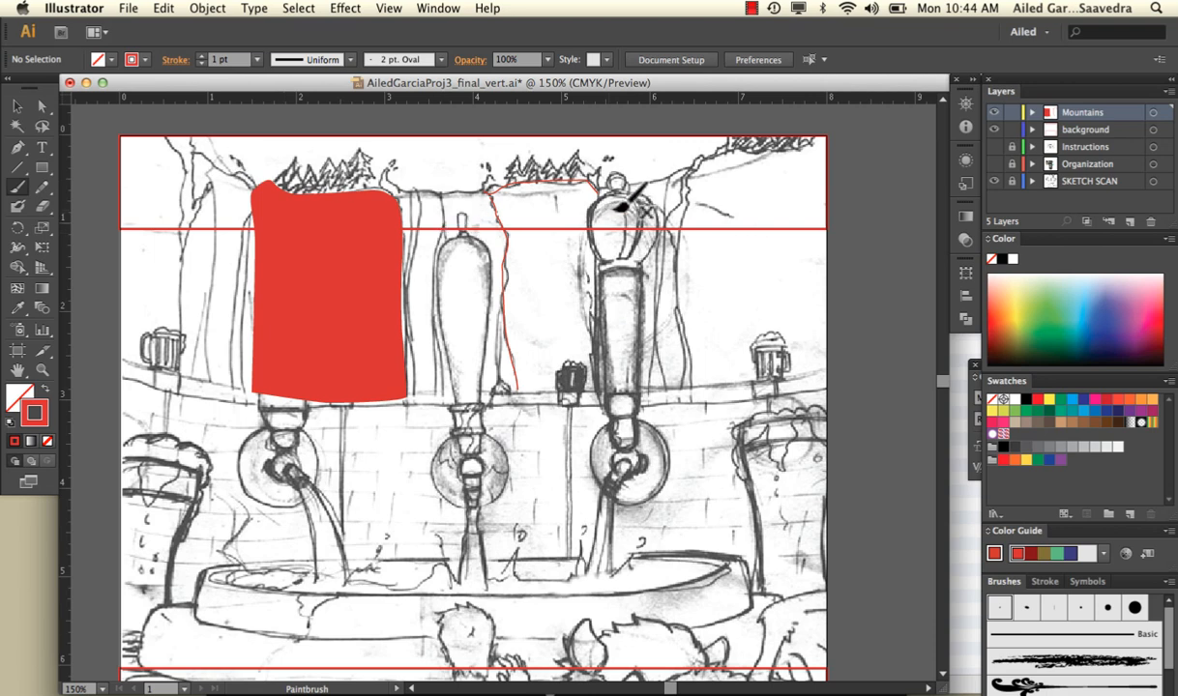
left_click_drag(596, 257, 594, 391)
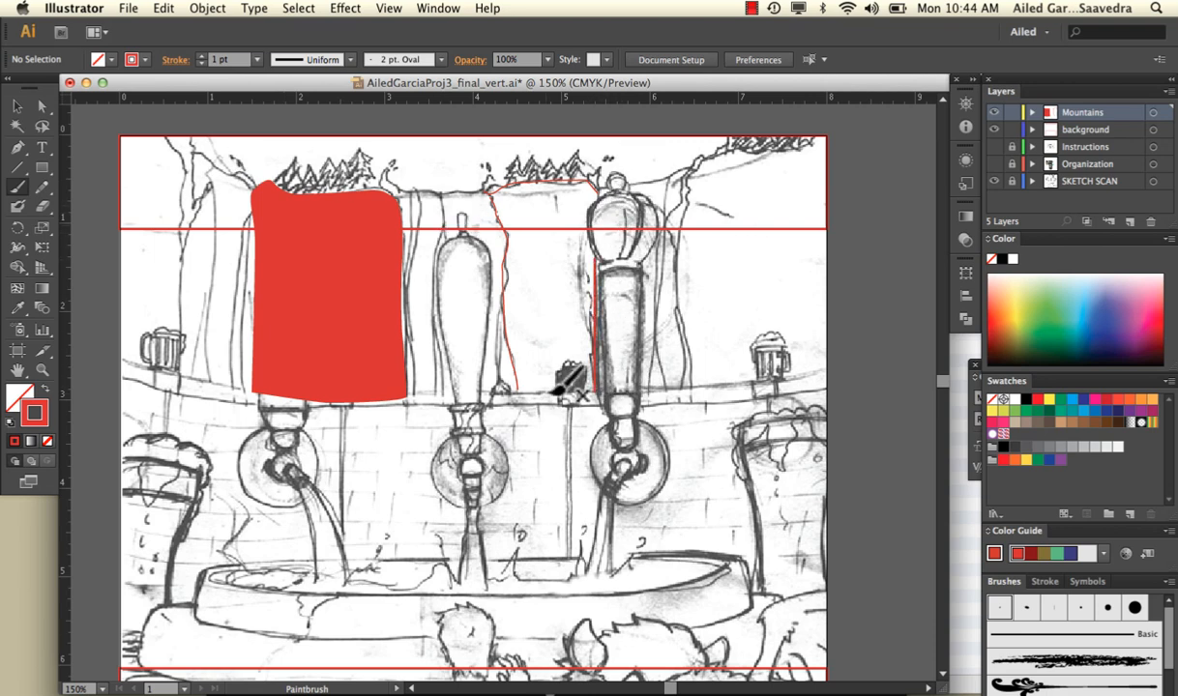
left_click_drag(530, 393, 590, 390)
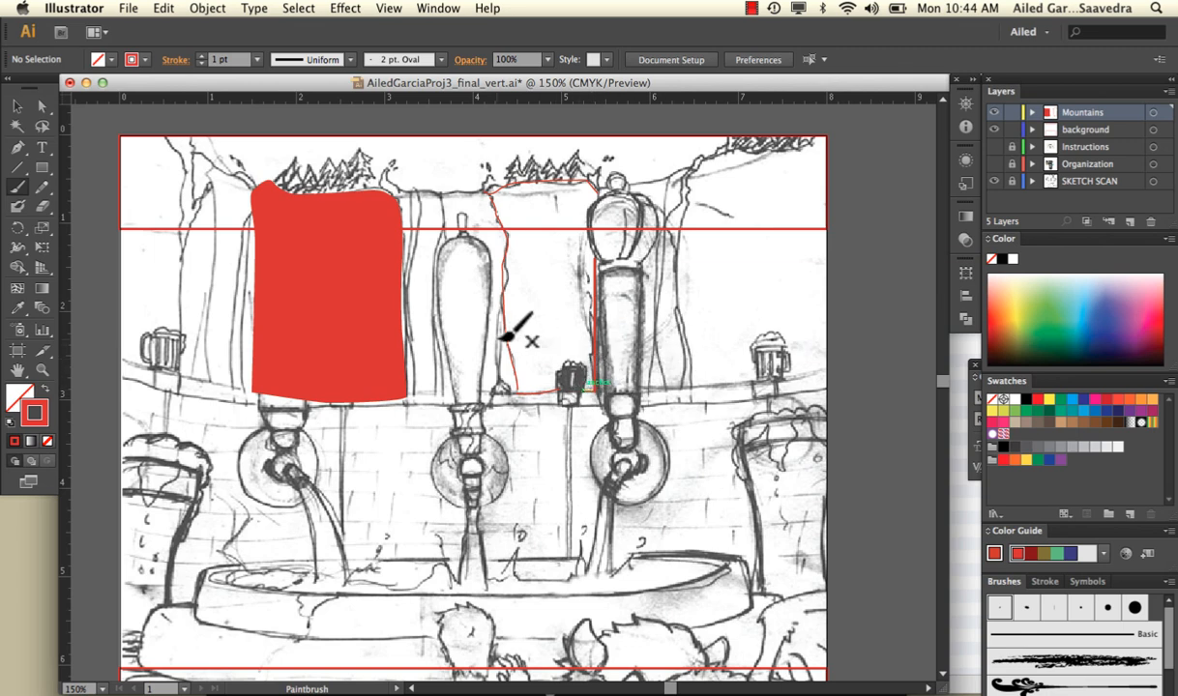
Swap the fill and stroke of the second mountain's separate left-edge and top-edge paths, and select the first mountain for comparison
left_click(14, 103)
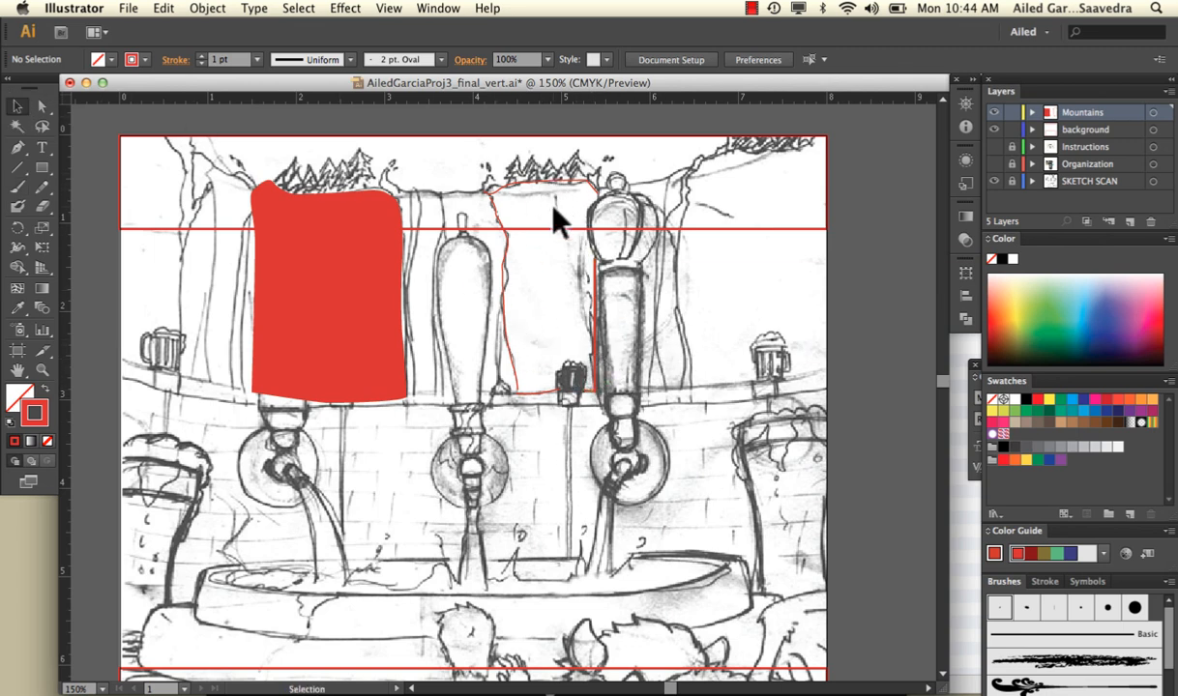
left_click(520, 387)
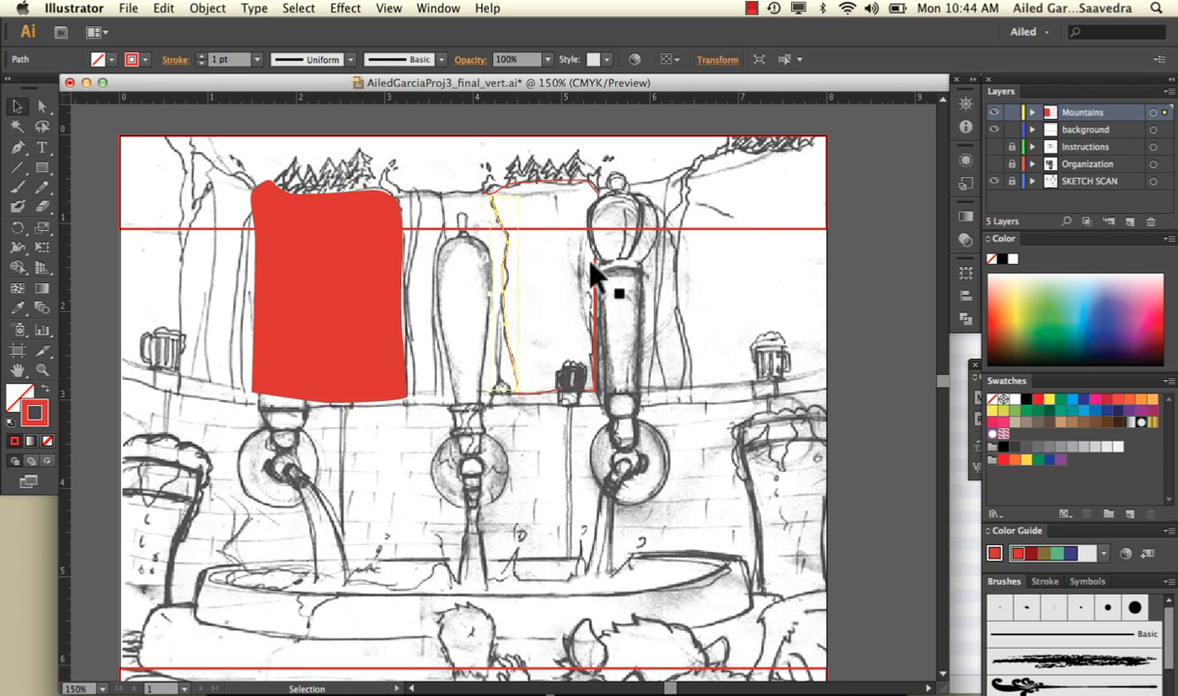
left_click(41, 388)
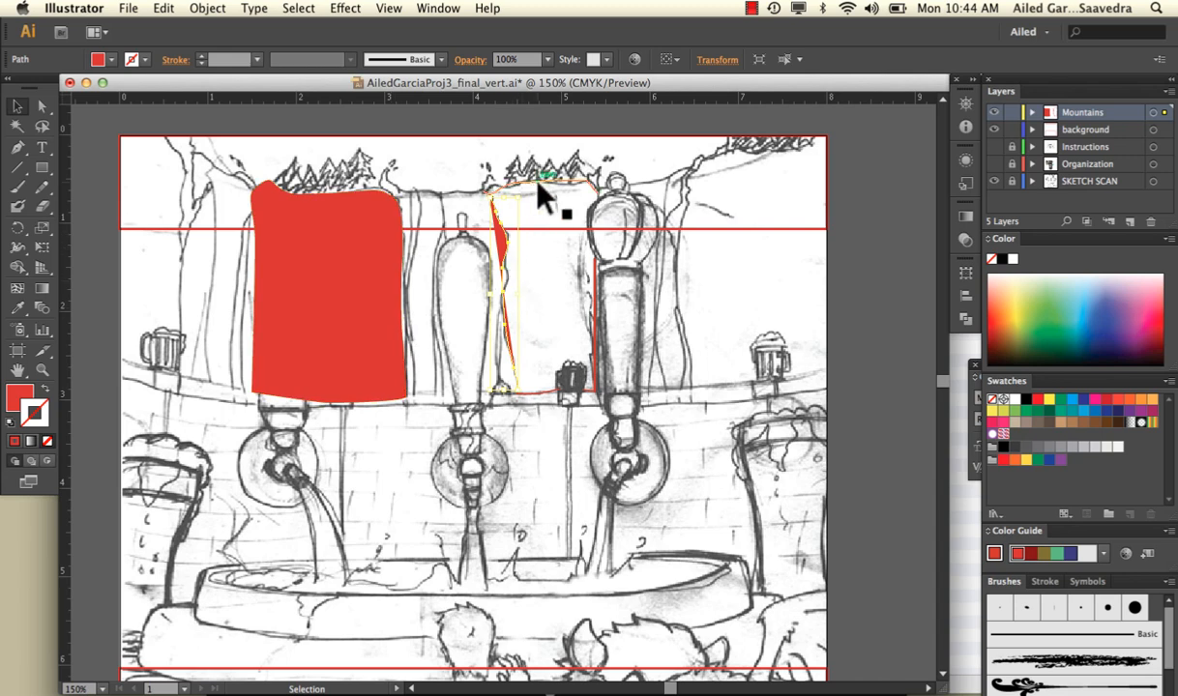
left_click(538, 183)
left_click(45, 389)
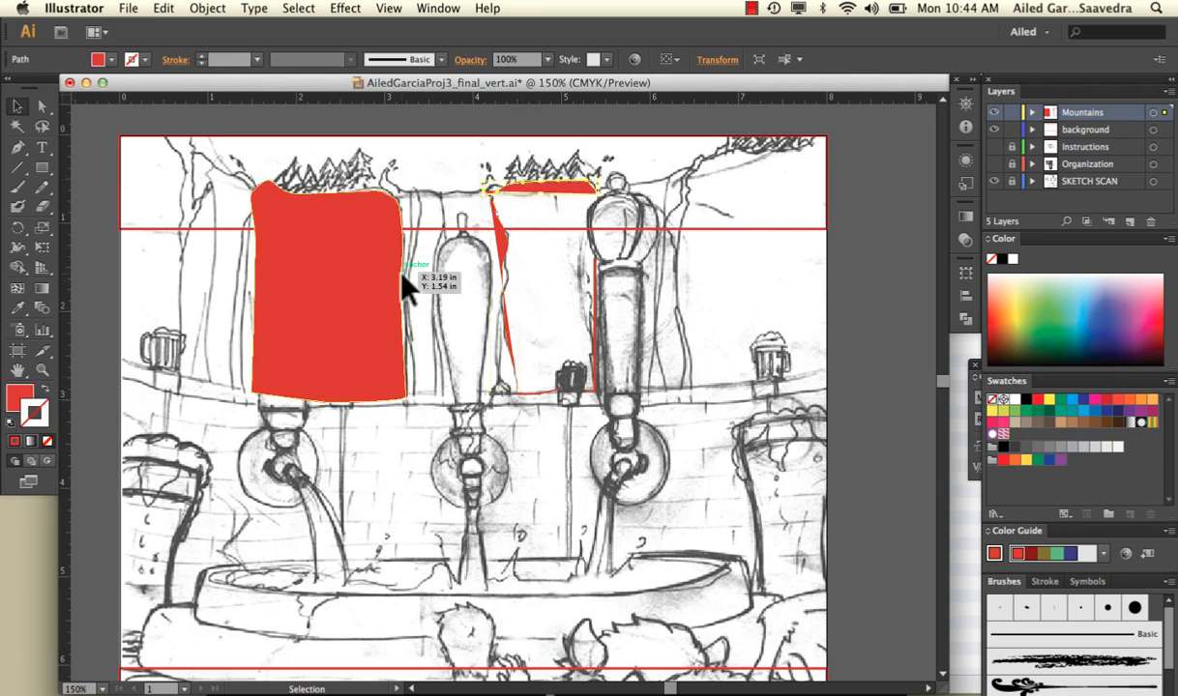
left_click(367, 224)
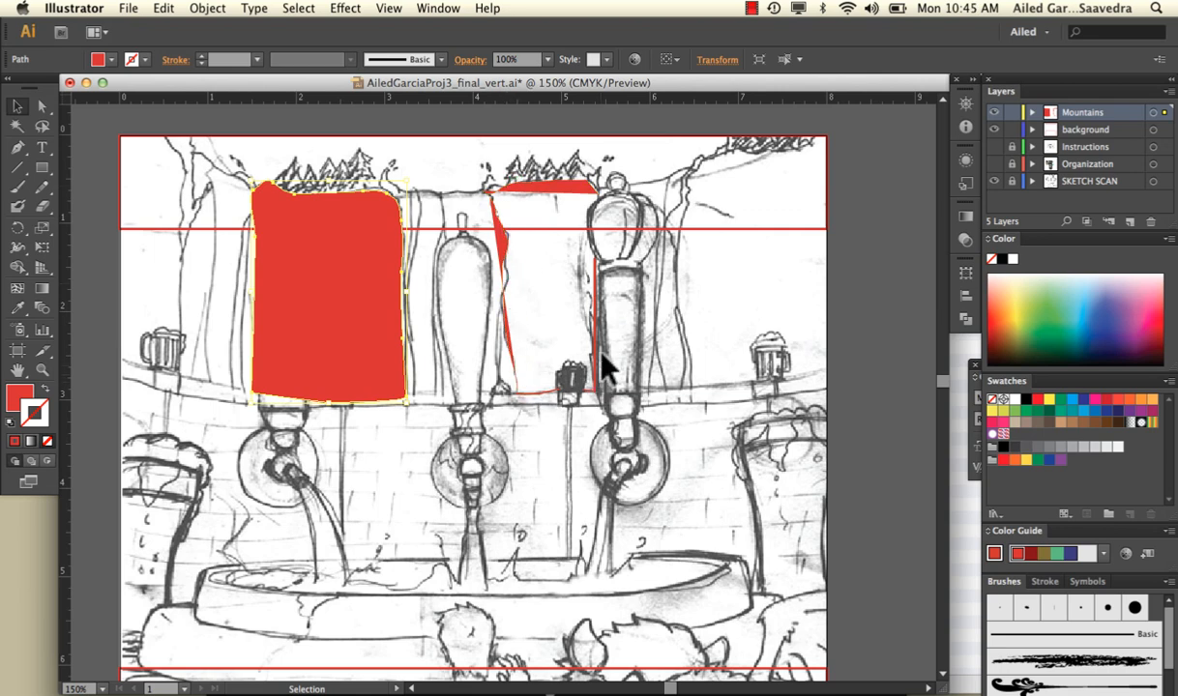
Delete the second mountain's four separate edge paths and switch back to a red stroke with no fill
left_click(550, 191)
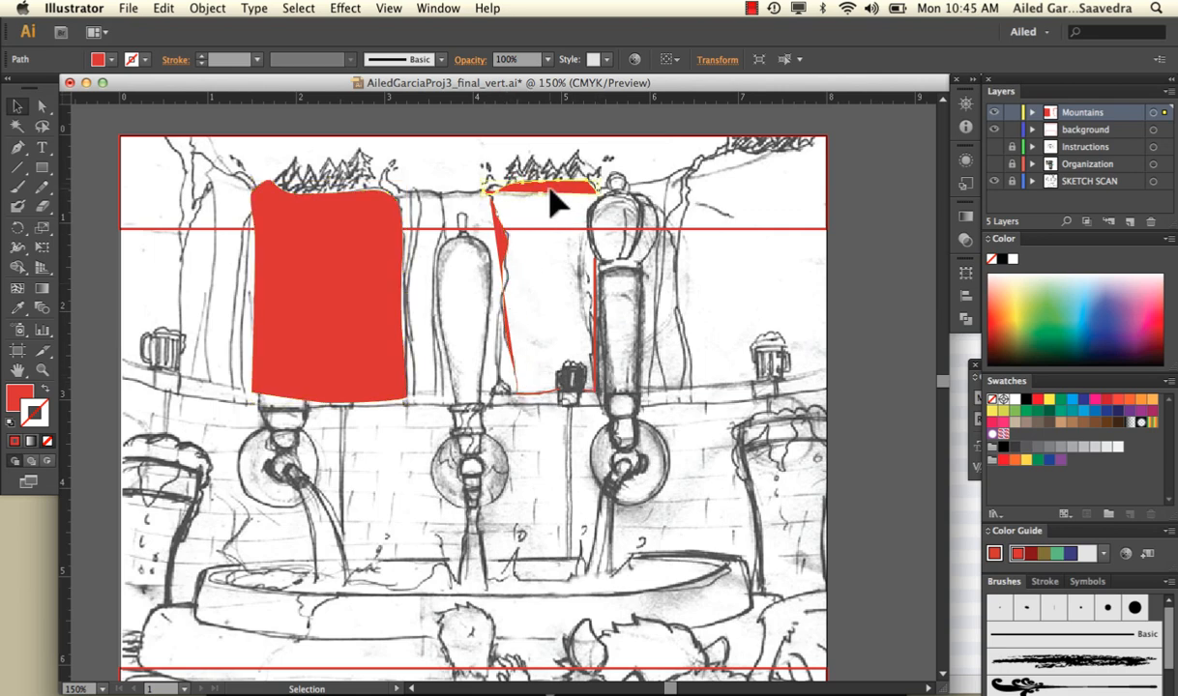
key("Delete")
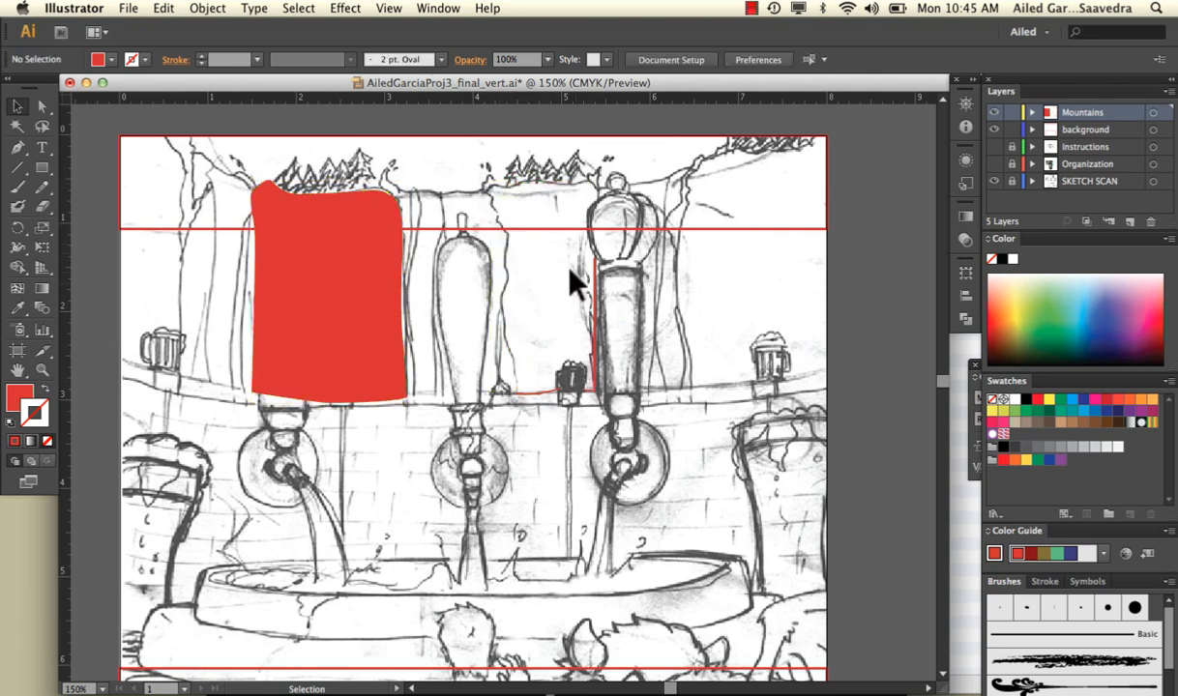
key("shift+x")
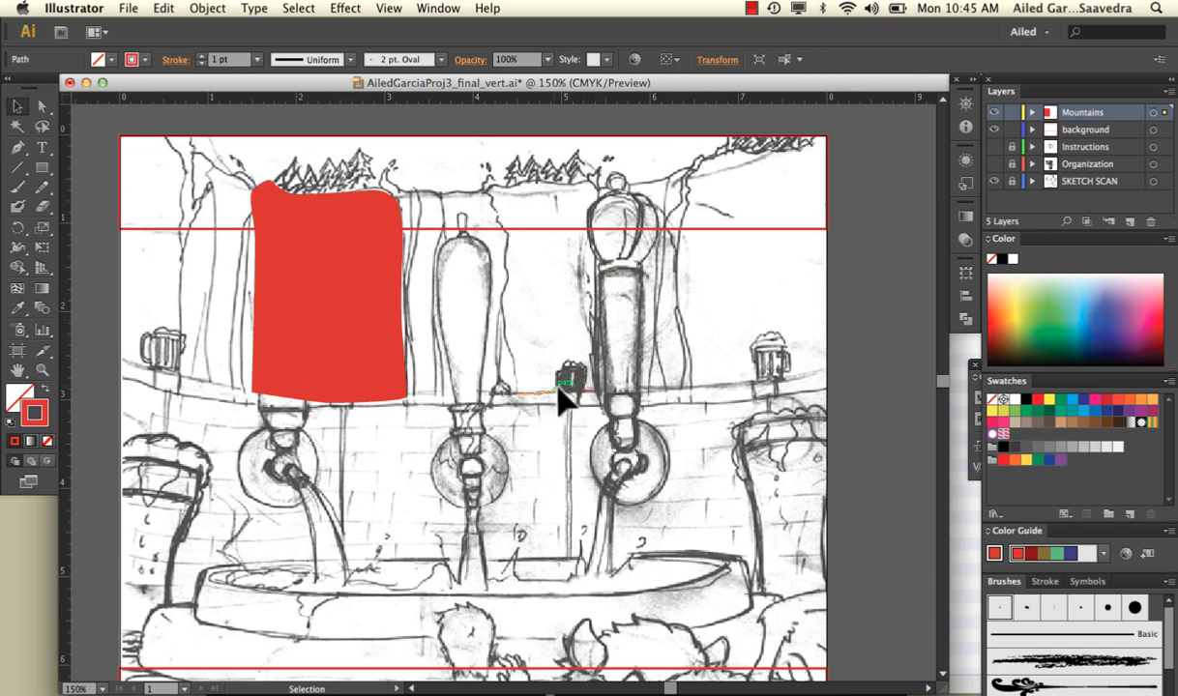
left_click(585, 390)
left_click(519, 226)
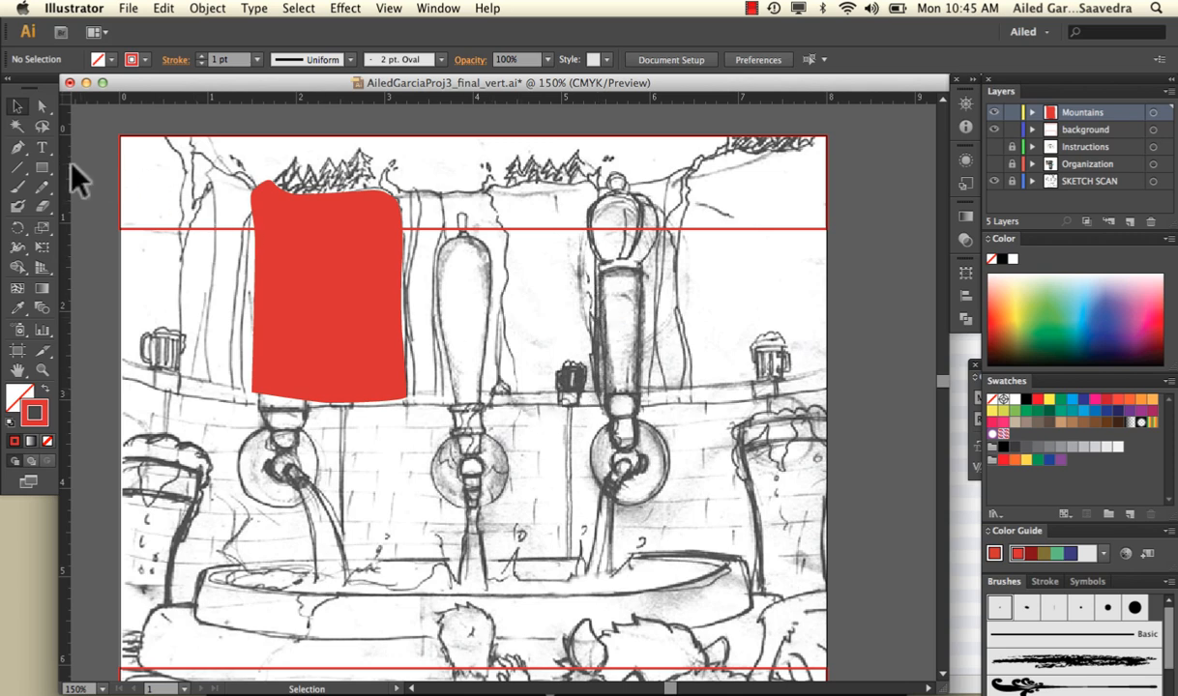
Outline the second mountain again with the Paintbrush, joining its left, top, right and bottom edges into one closed red path
left_click(20, 189)
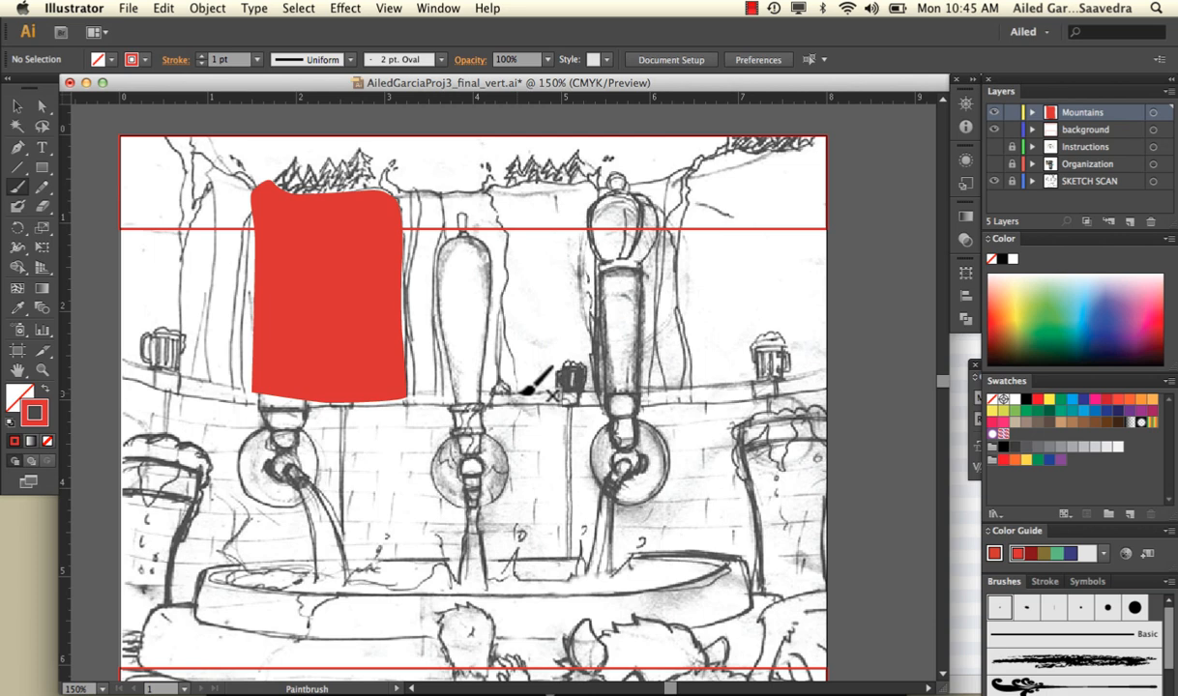
mouse_move(520, 391)
left_mouse_down()
mouse_move(510, 240)
mouse_move(489, 188)
mouse_move(601, 189)
left_mouse_up()
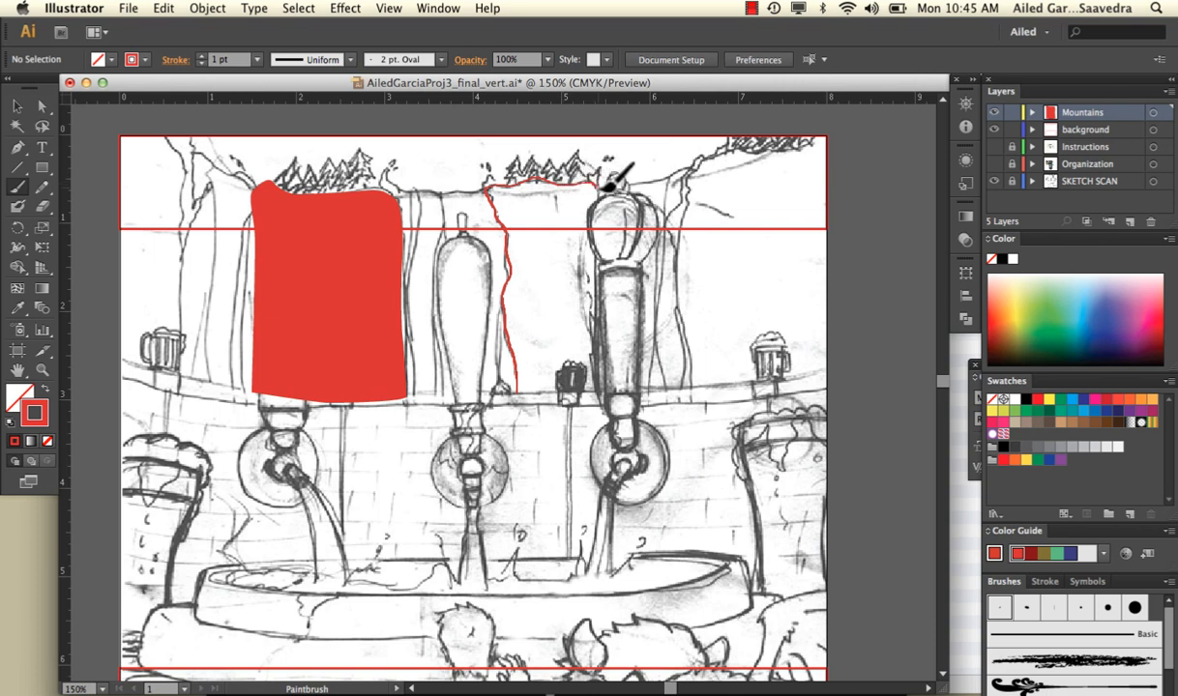
mouse_move(601, 189)
left_mouse_down()
mouse_move(609, 376)
mouse_move(601, 391)
mouse_move(529, 394)
left_mouse_up()
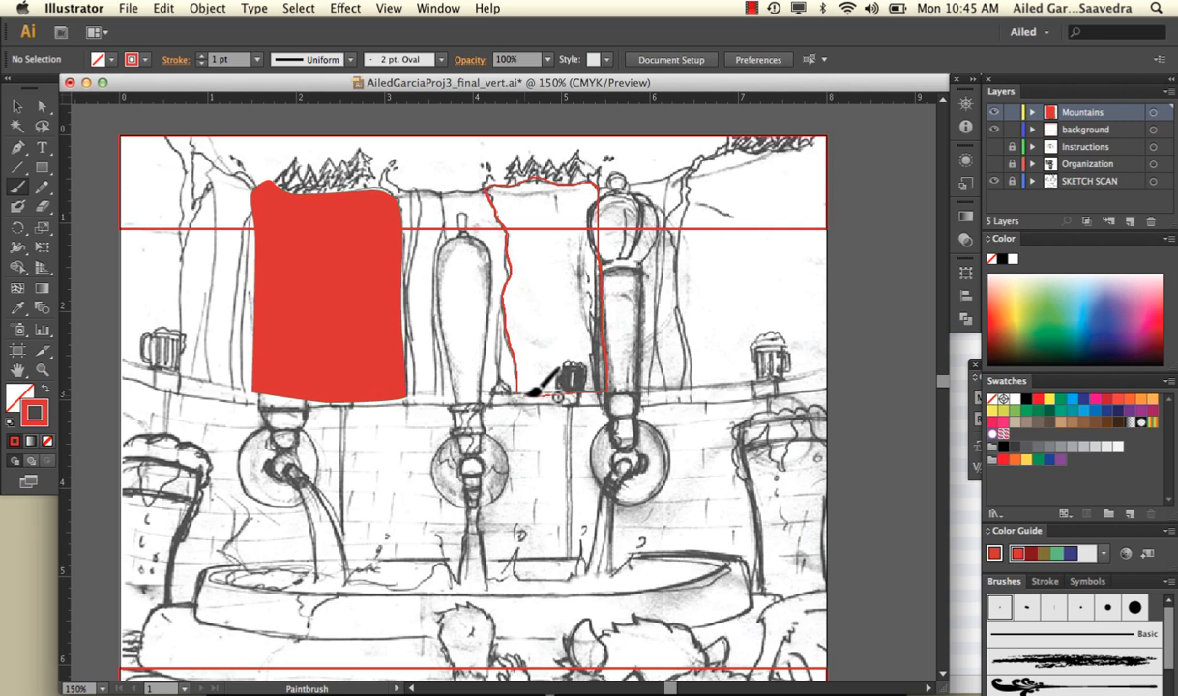
left_click_drag(525, 393, 521, 390)
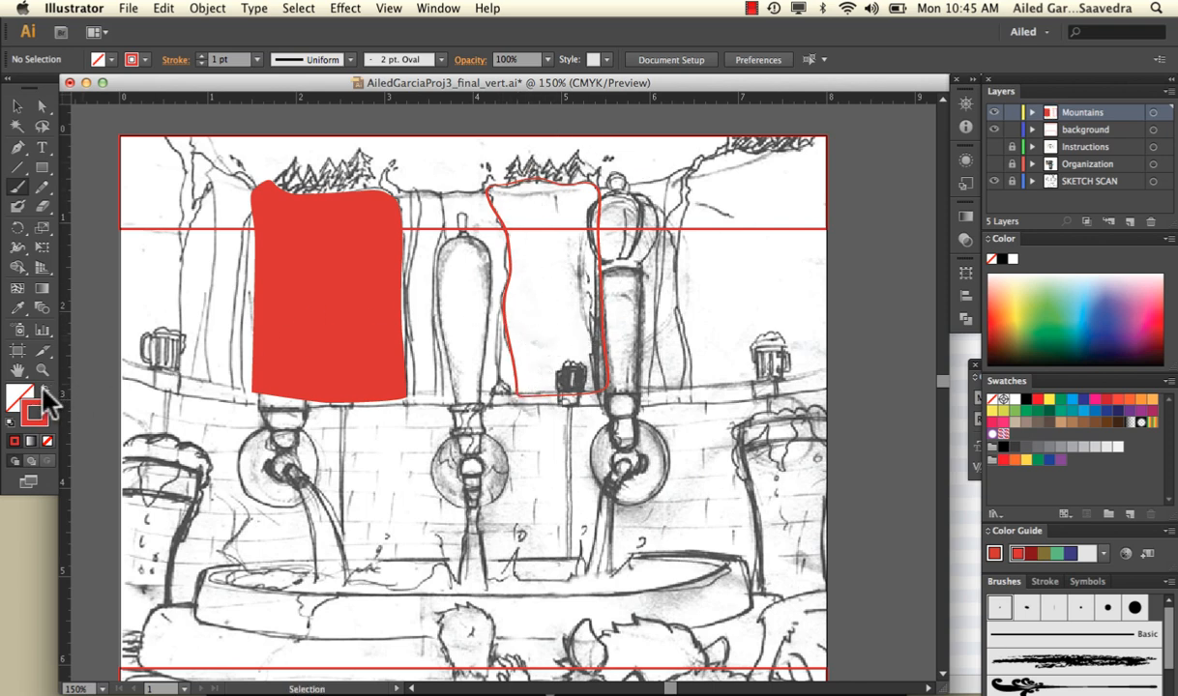
Swap the closed second mountain's fill and stroke so it is filled red without a stroke
left_click(44, 389)
left_click(18, 107)
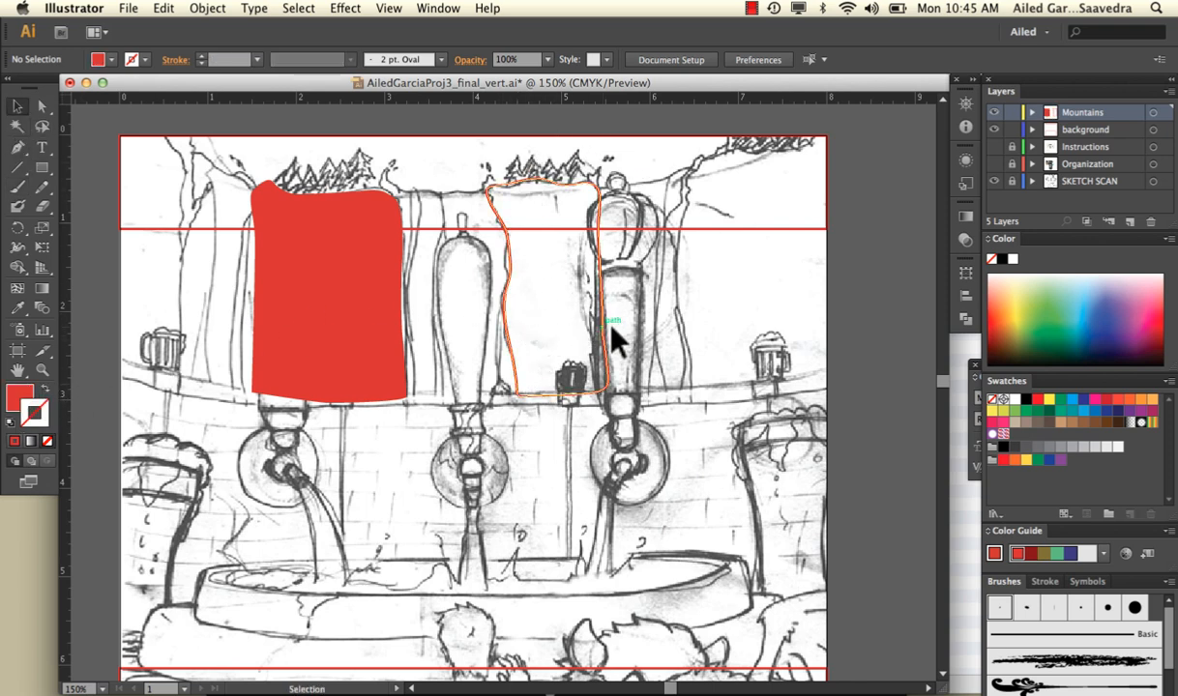
left_click(512, 320)
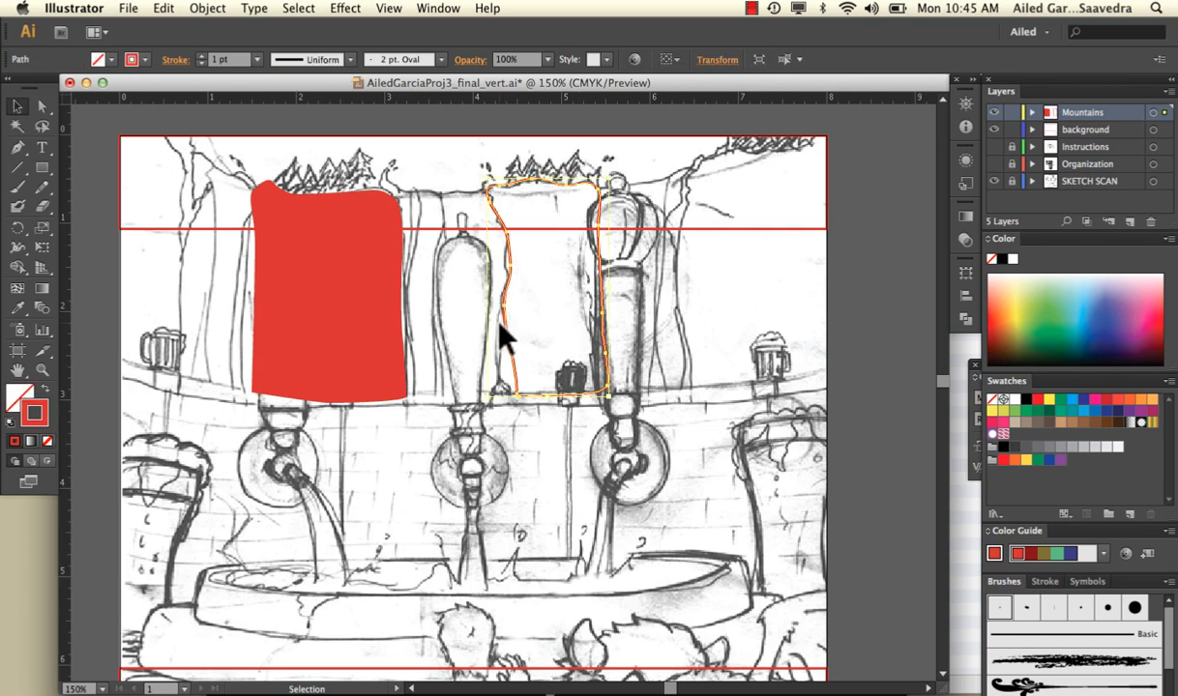
left_click(44, 389)
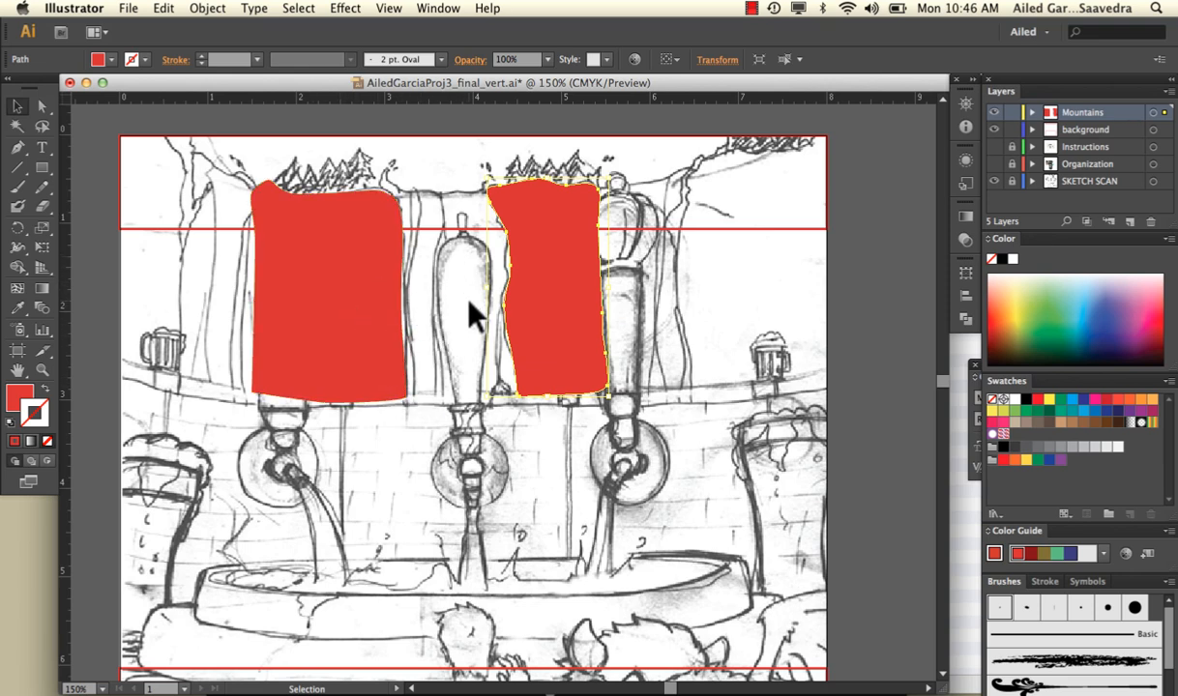
Give both mountain shapes a red stroke and no fill by swapping fill and stroke, and deselect them
left_click(290, 271, "shift")
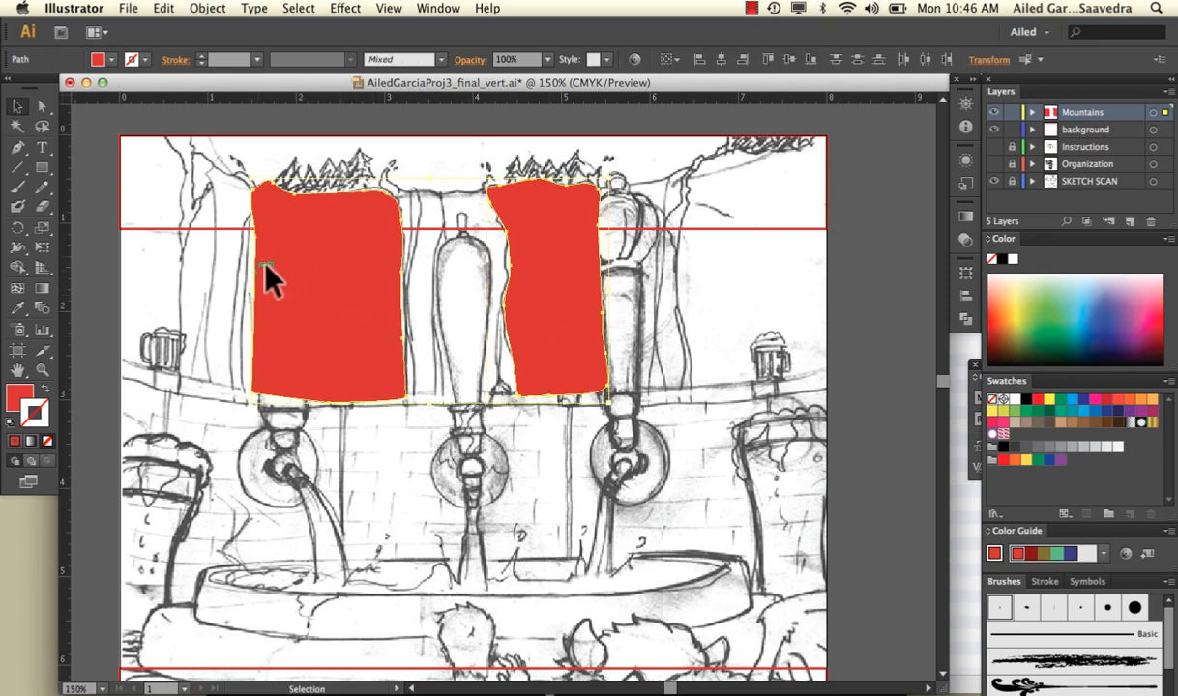
left_click(45, 388)
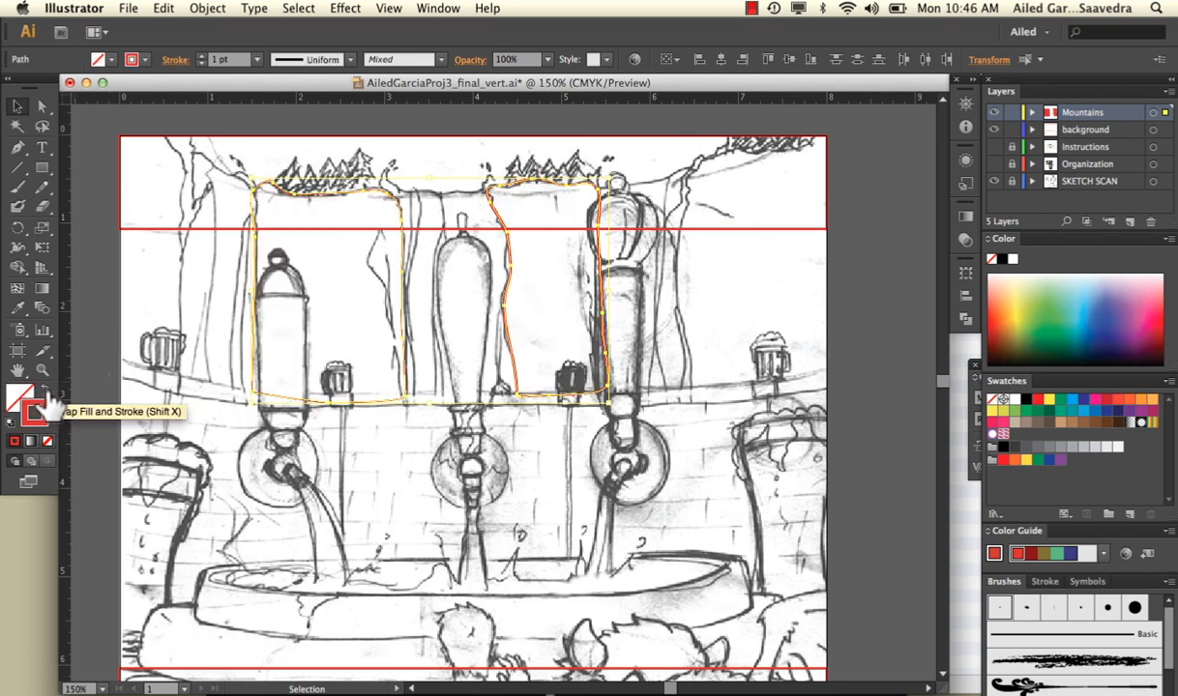
left_click(155, 277)
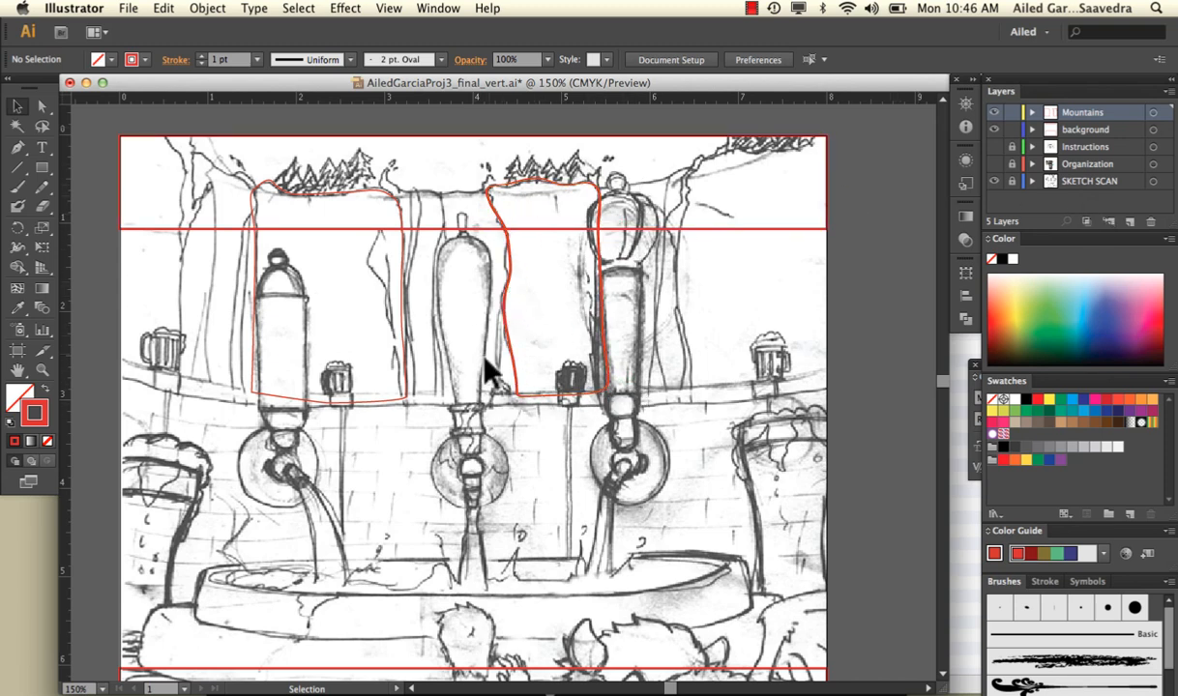
Create a new layer above Mountains and name it taps
left_click(1129, 220)
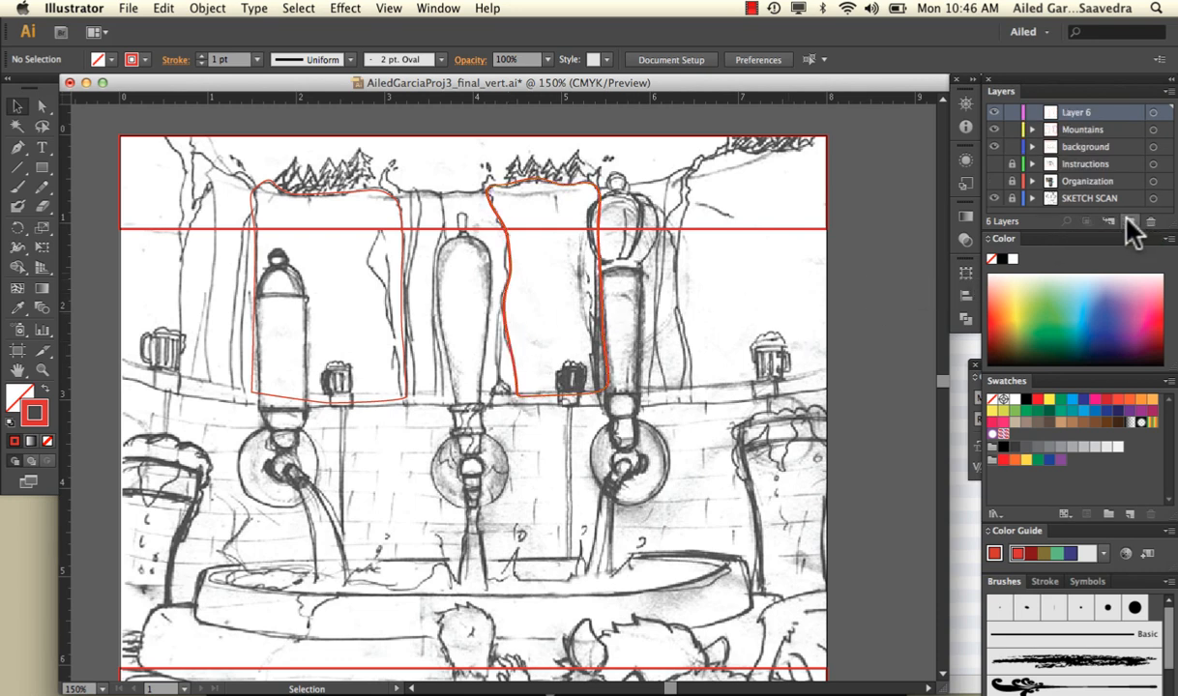
double_click(1071, 113)
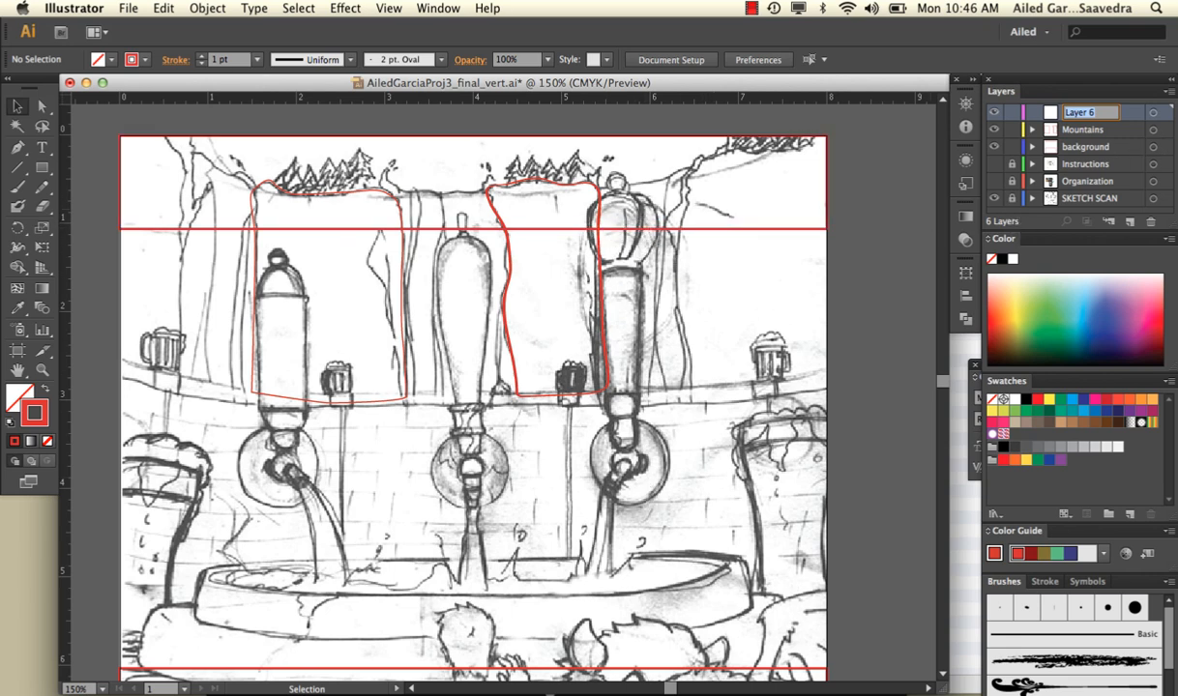
type("taps")
key("Return")
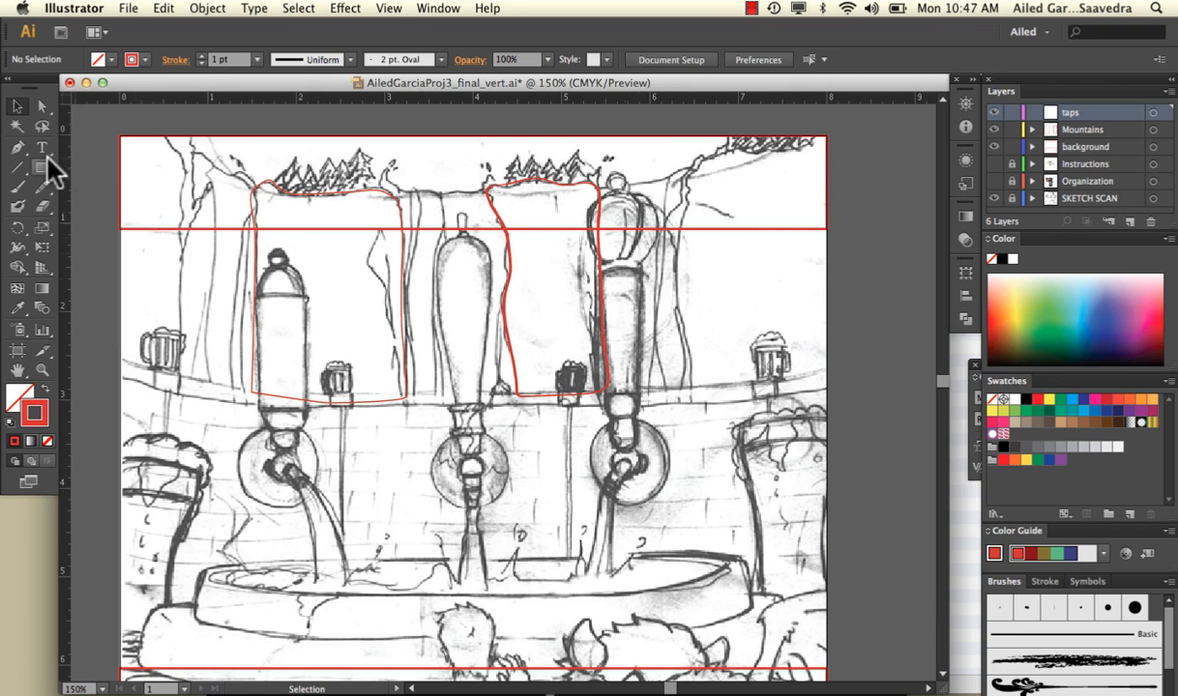
Trace the right tap's tapered handle body as a closed Pen path about 0.5 inches wide on the taps layer
left_click(18, 148)
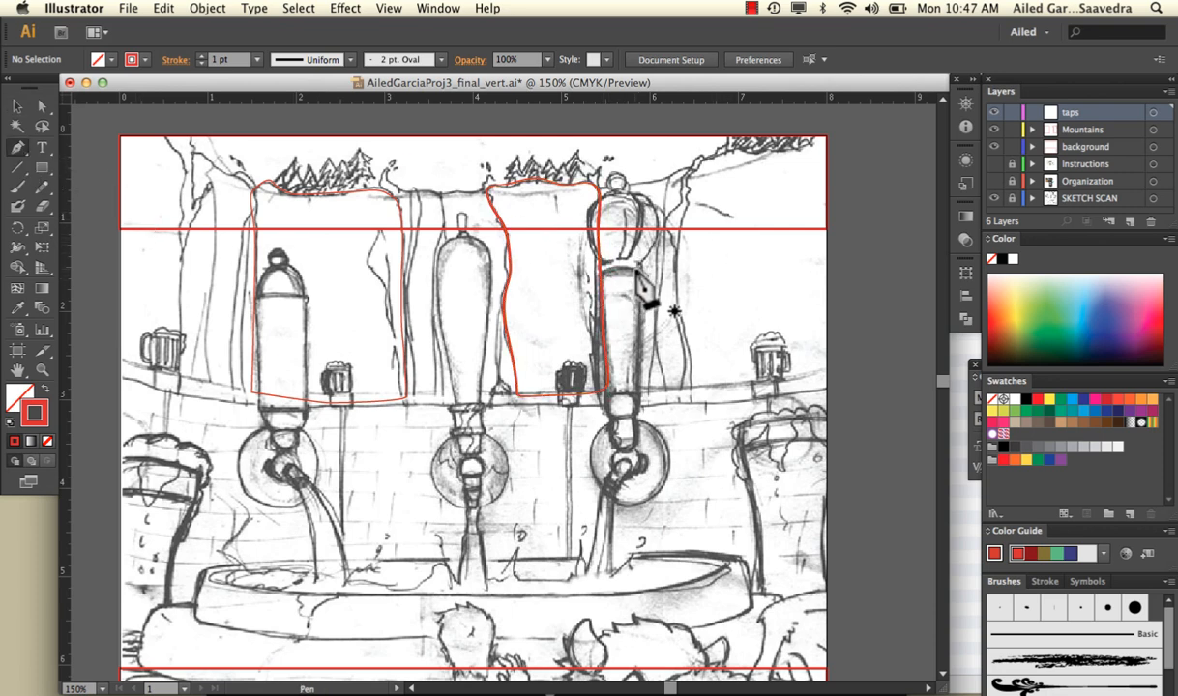
left_click_drag(643, 265, 610, 280)
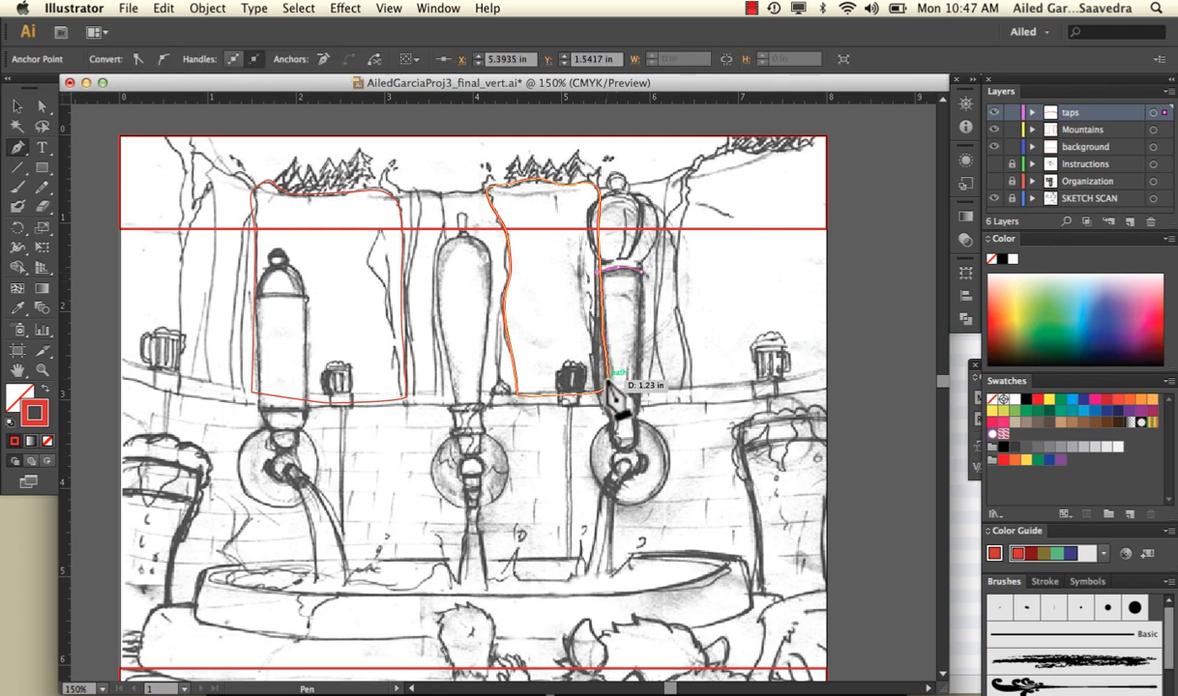
left_click_drag(594, 315, 642, 296)
left_click(600, 396)
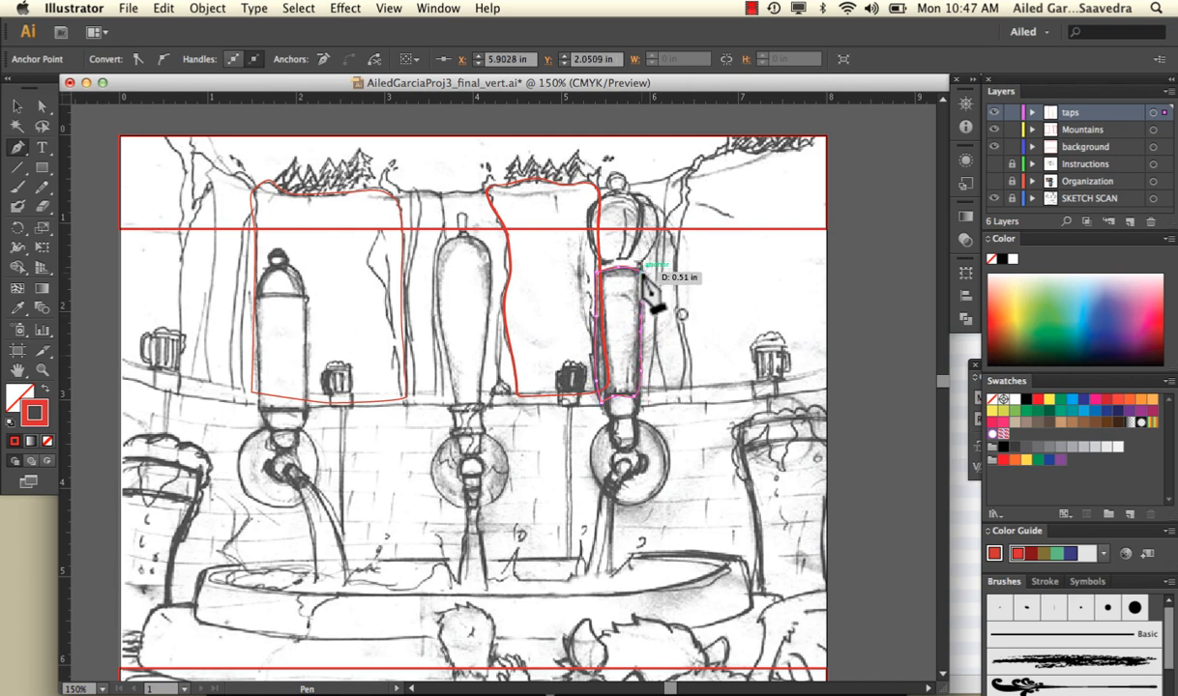
left_click_drag(642, 273, 642, 273)
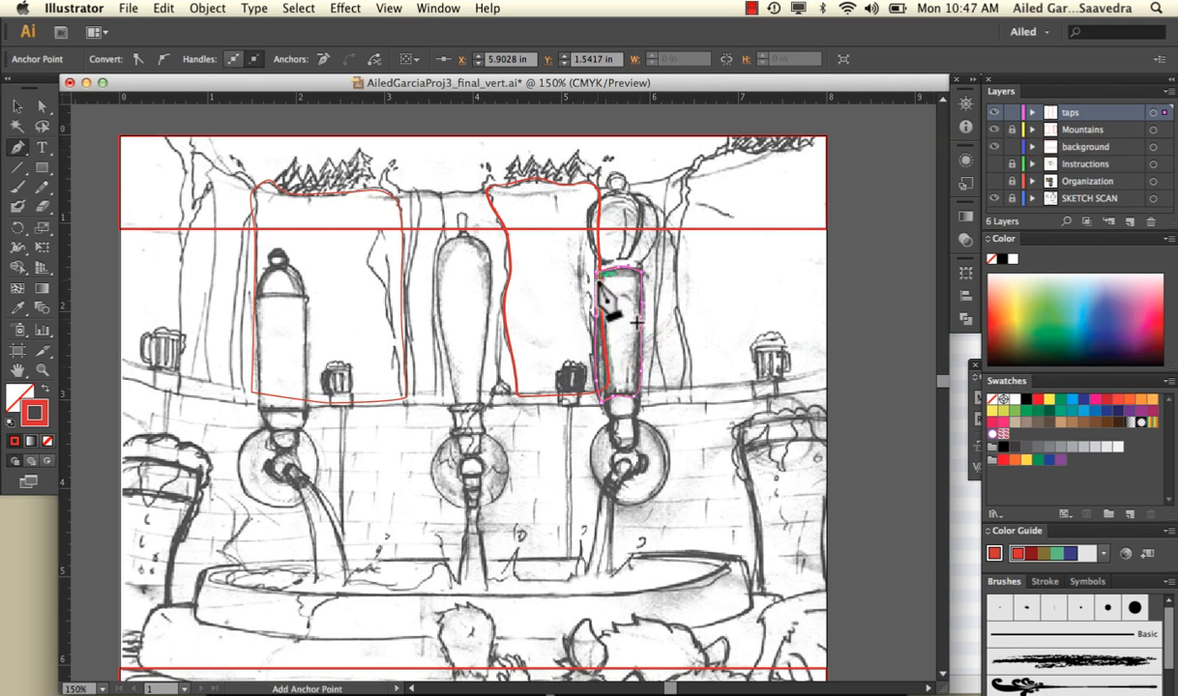
Lock the Mountains layer and the traced handle path inside the taps layer
left_click(1033, 113)
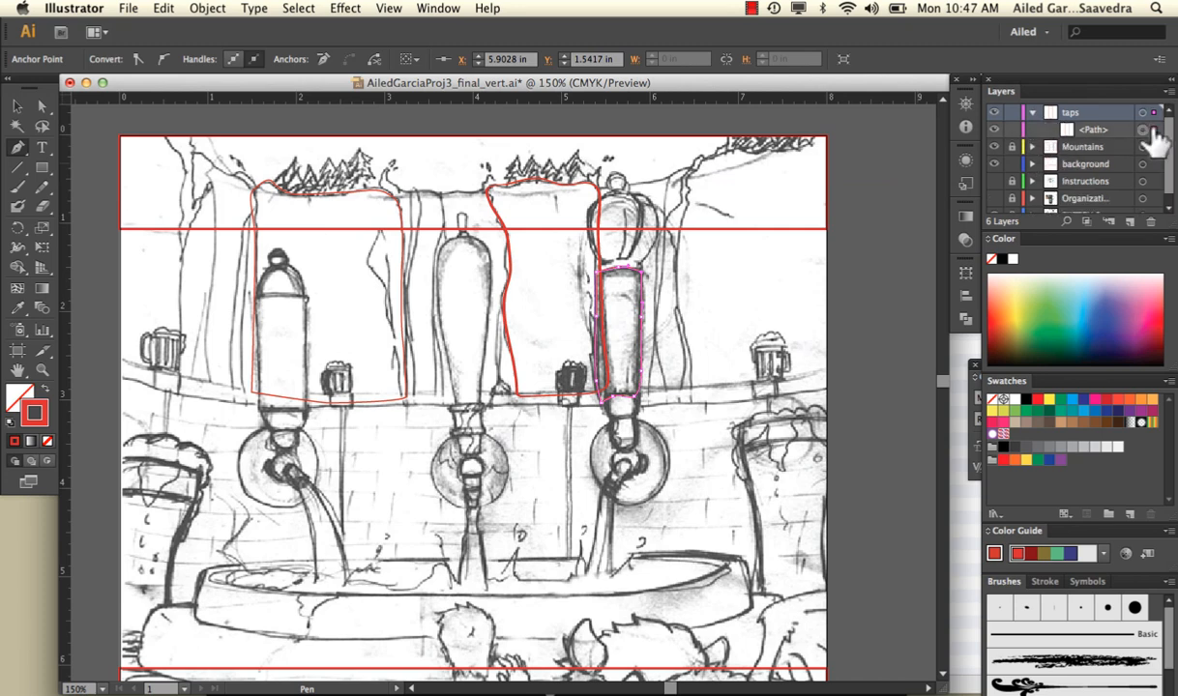
left_click(1012, 128)
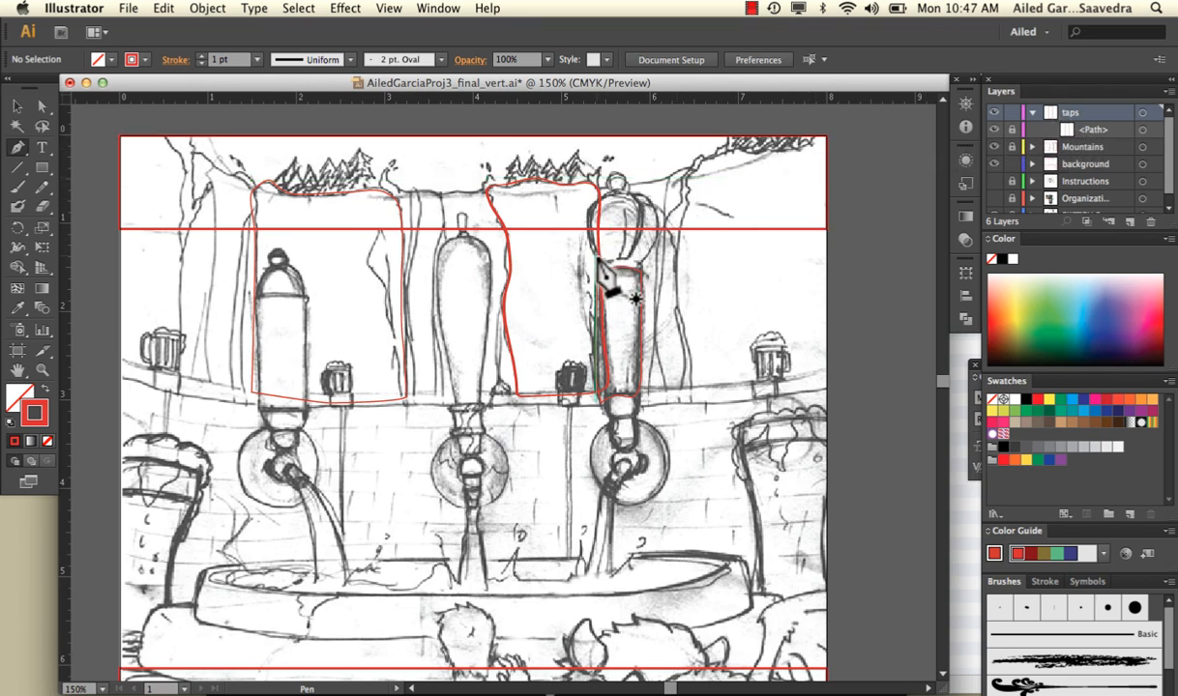
Trace the narrow collar between the right tap's handle and knob as a closed Pen path about 0.5 inches wide
mouse_move(596, 260)
left_mouse_down()
mouse_move(650, 258)
mouse_move(649, 282)
mouse_move(601, 277)
left_mouse_up()
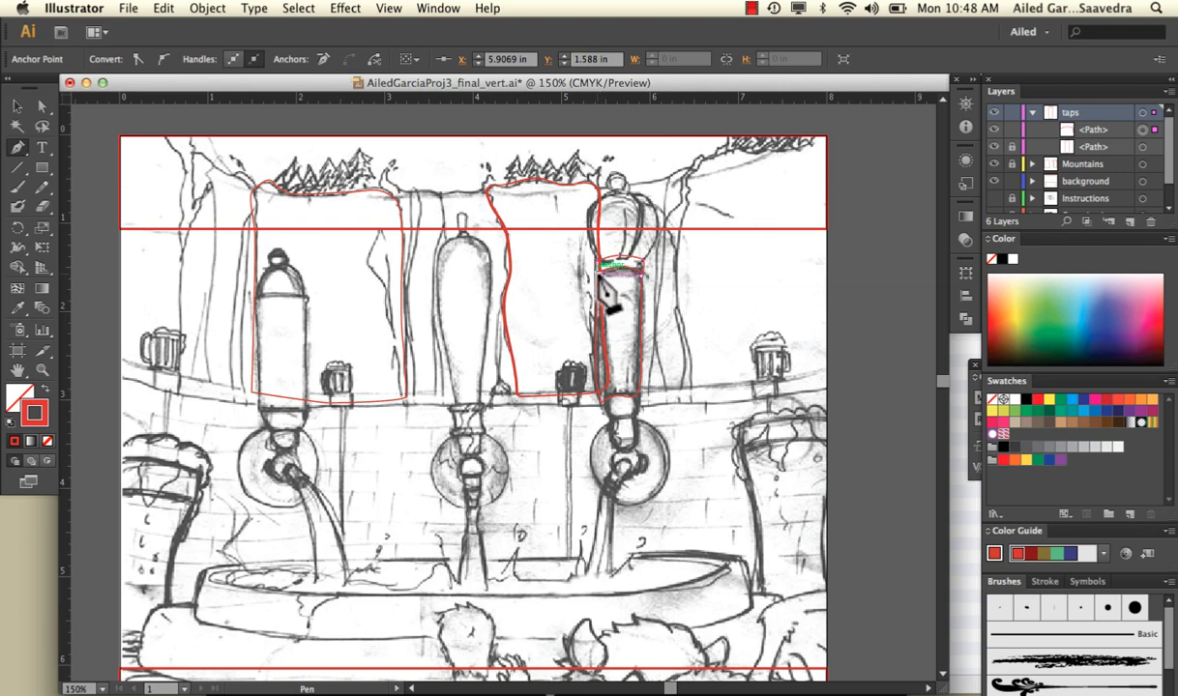
left_click(596, 277)
left_click(597, 263)
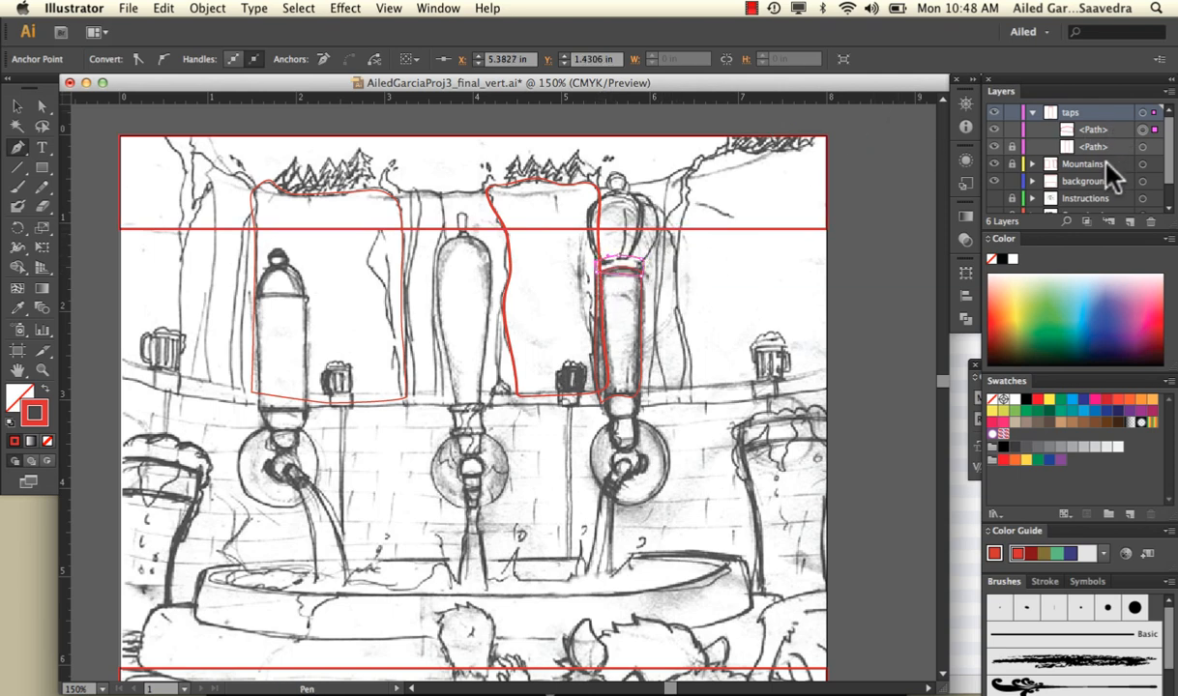
Trace the outer right section of the right tap's knob as a closed Pen path rising from the collar
left_click(639, 261)
left_click(659, 238)
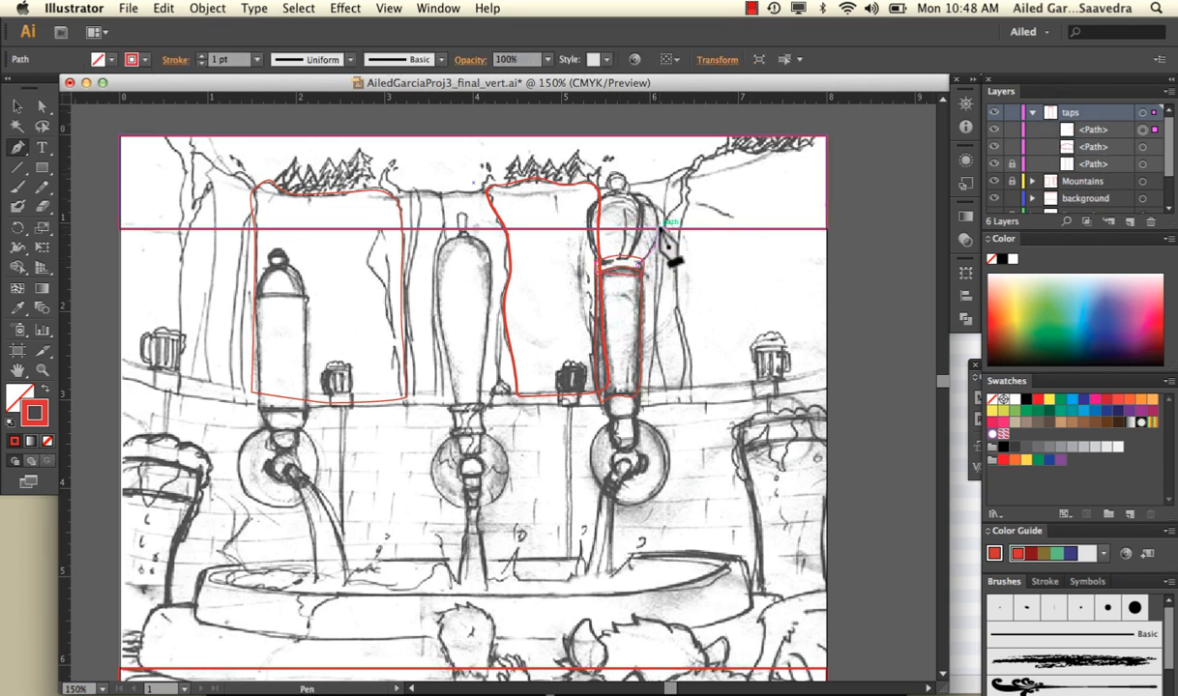
left_click(650, 199)
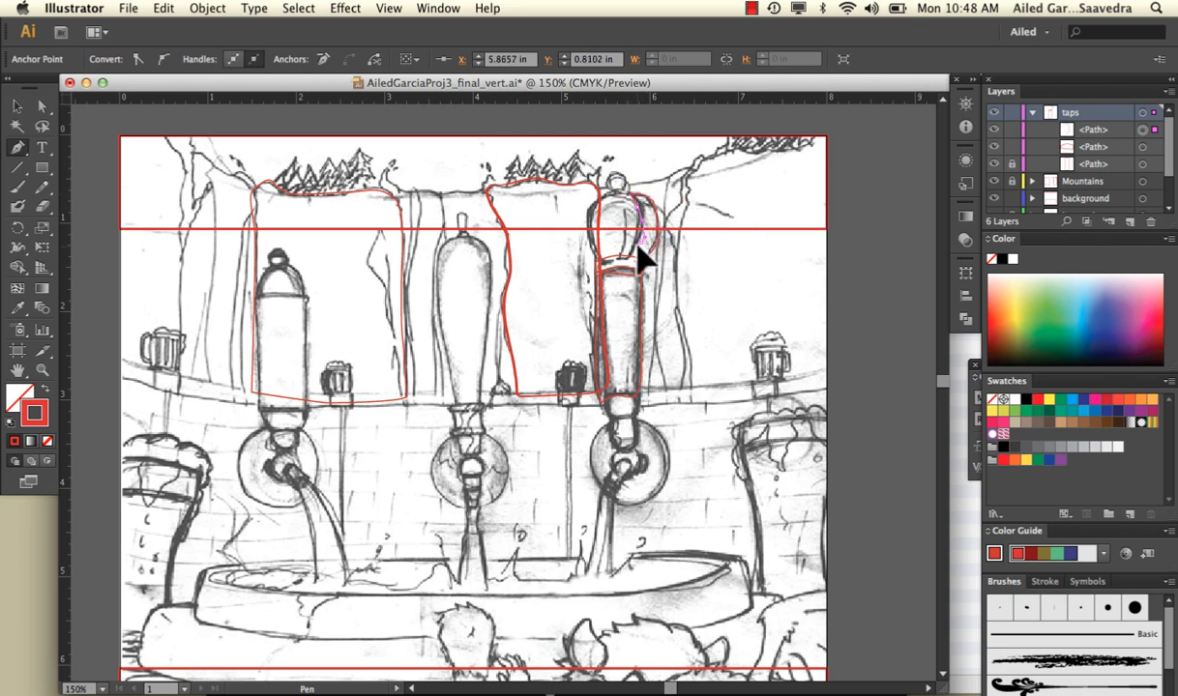
left_click_drag(627, 264, 640, 265)
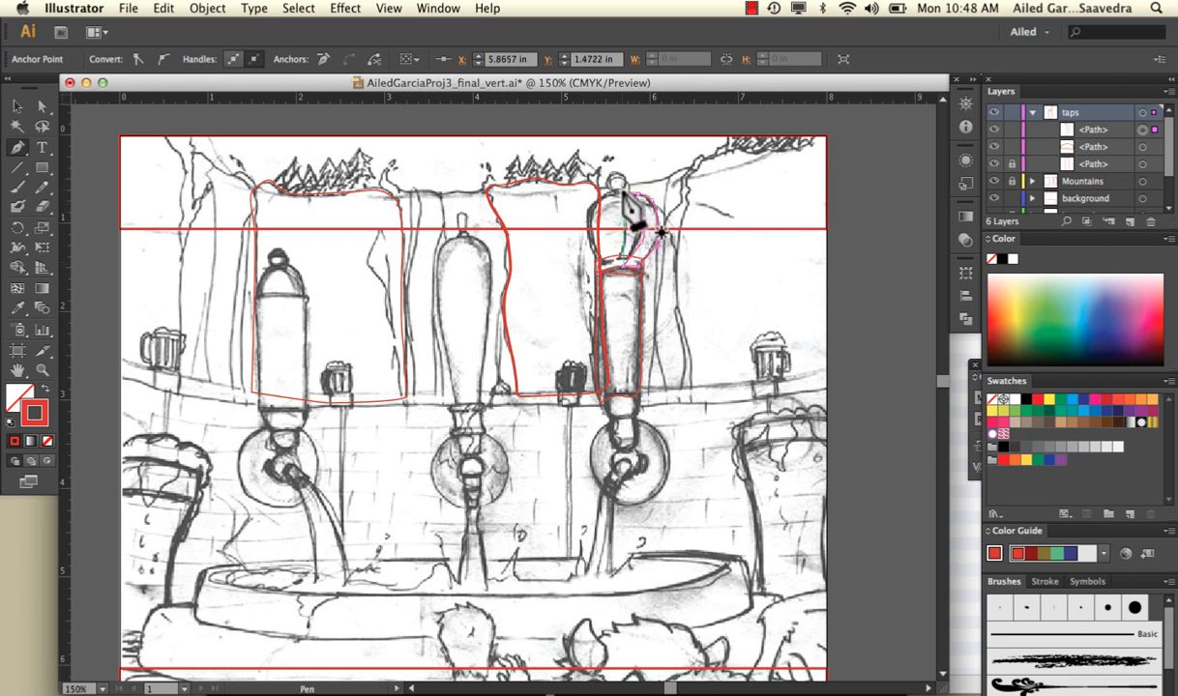
Trace the narrow middle section of the right tap's knob as a separate closed Pen path
left_click(619, 191)
mouse_move(624, 214)
left_mouse_down()
mouse_move(629, 269)
mouse_move(651, 225)
mouse_move(636, 197)
left_mouse_up()
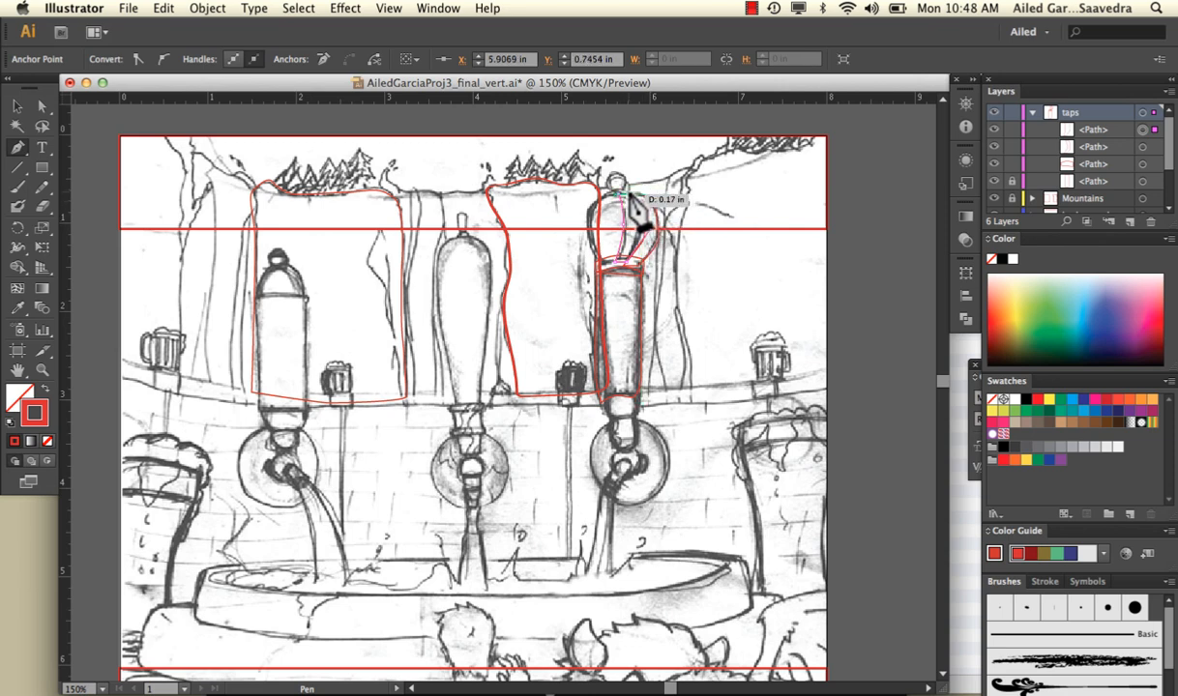
left_click_drag(624, 193, 625, 189)
left_click_drag(626, 189, 622, 193)
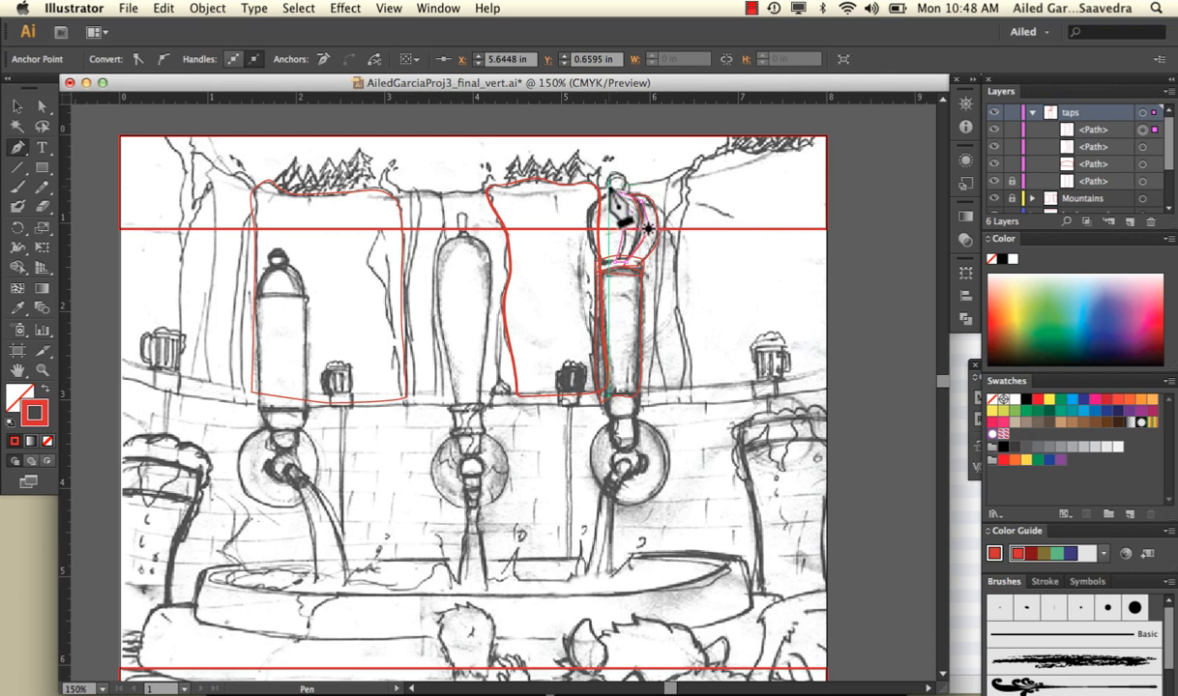
Trace the wide left section of the right tap's knob as another closed Pen path between its top and the collar
mouse_move(610, 190)
left_mouse_down()
mouse_move(592, 242)
mouse_move(607, 275)
mouse_move(619, 266)
left_mouse_up()
left_click(620, 259)
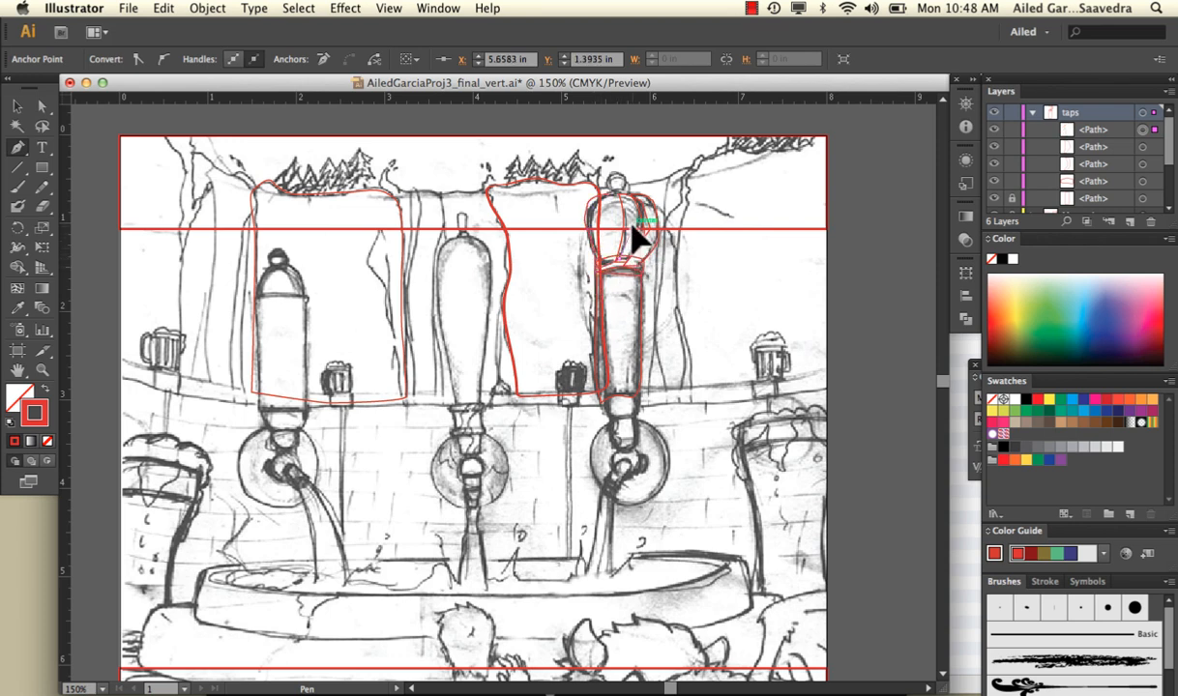
left_click_drag(627, 193, 613, 203)
left_click(613, 186)
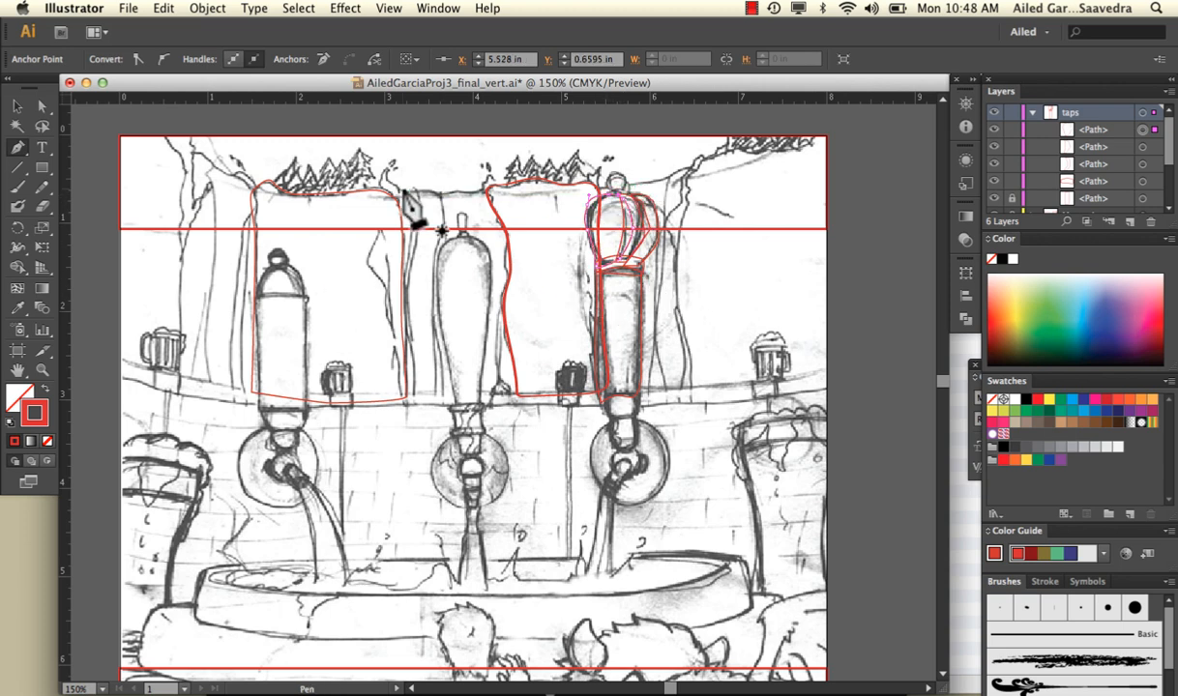
Fill the wide left section of the right tap's knob with a light blue
left_click(38, 108)
left_click(20, 108)
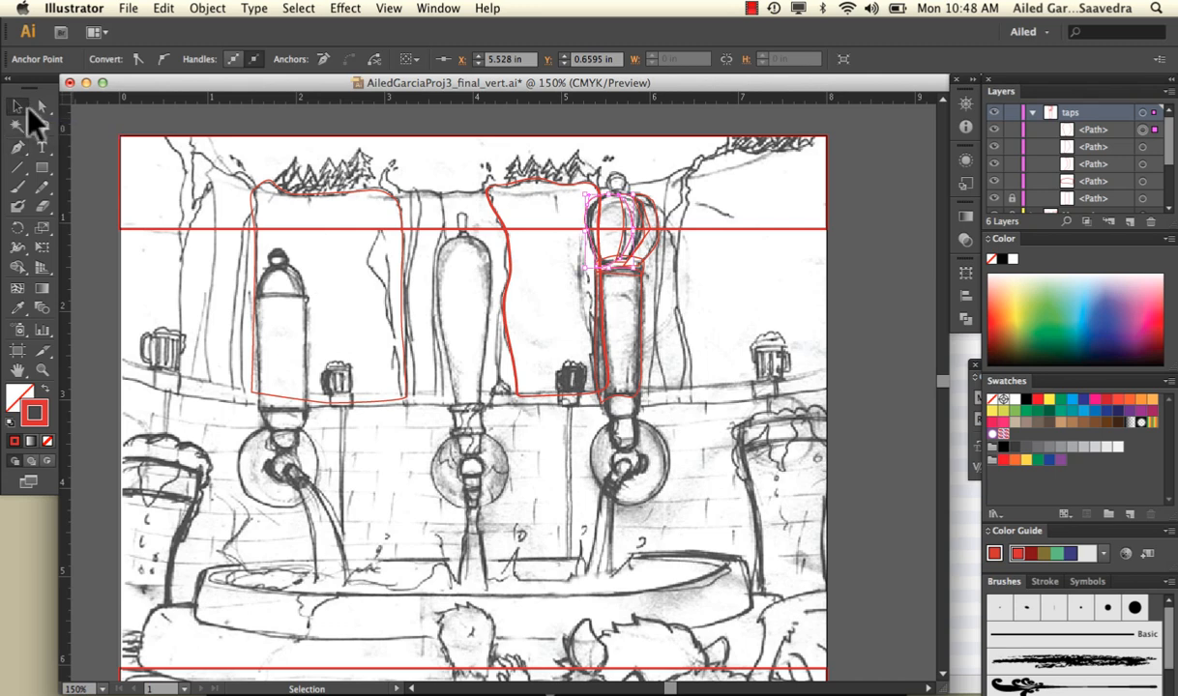
left_click(636, 172)
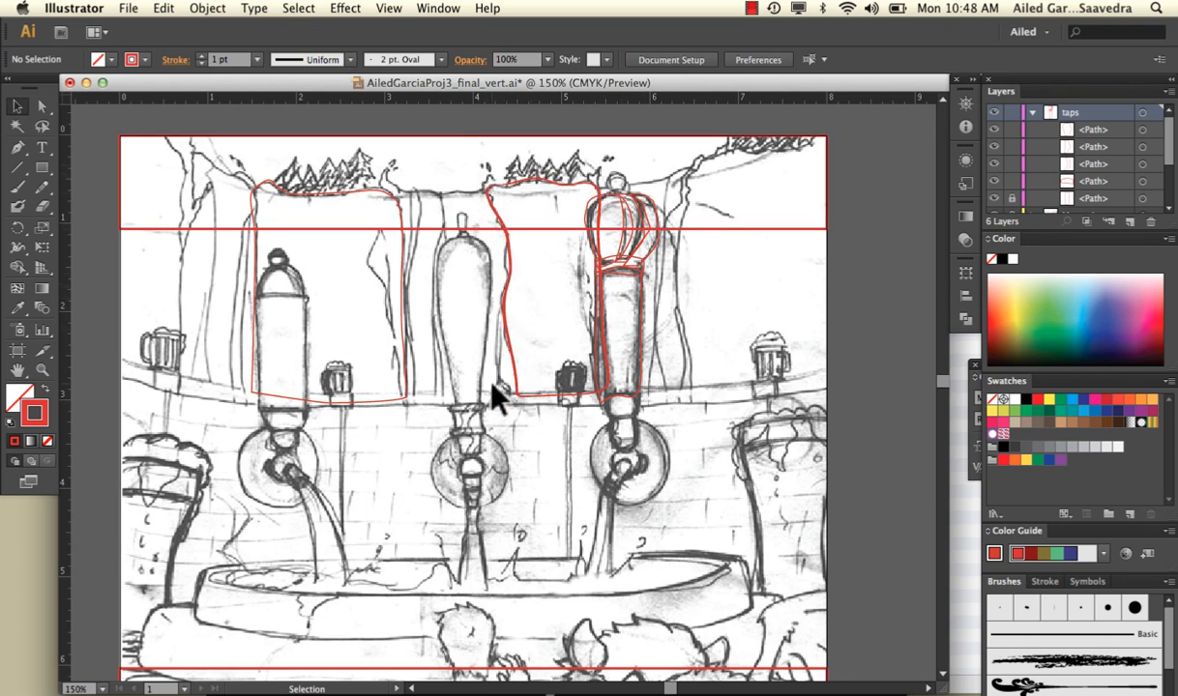
left_click(609, 201)
double_click(21, 397)
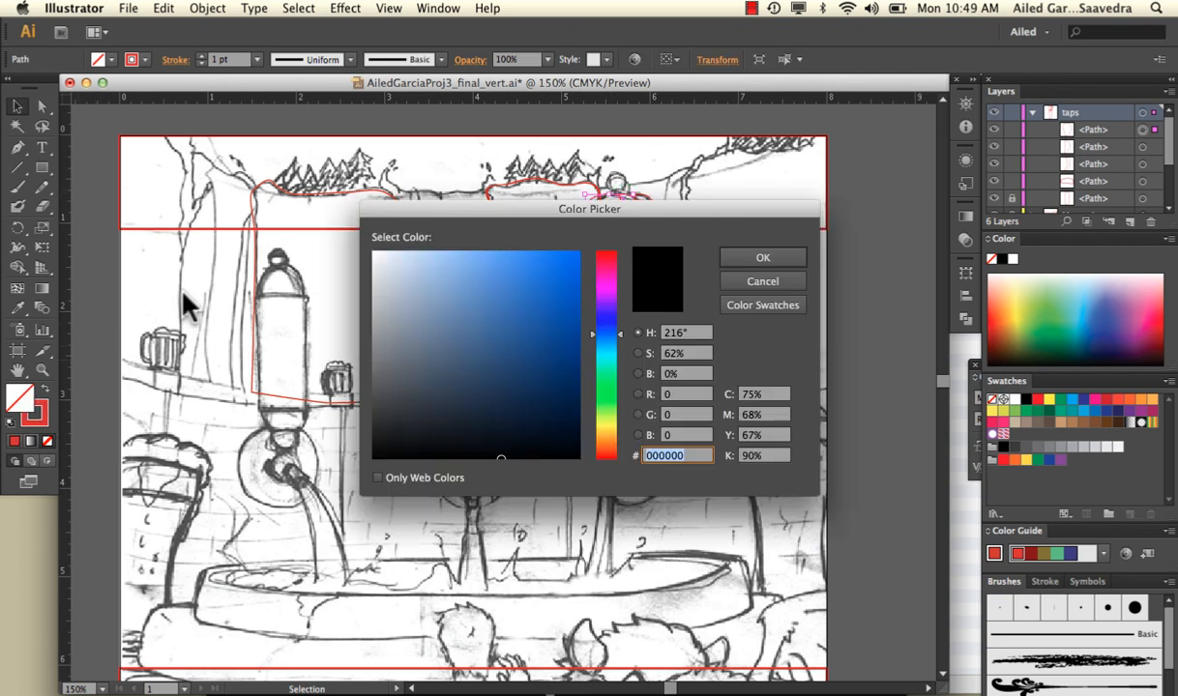
left_click(488, 269)
left_click(757, 258)
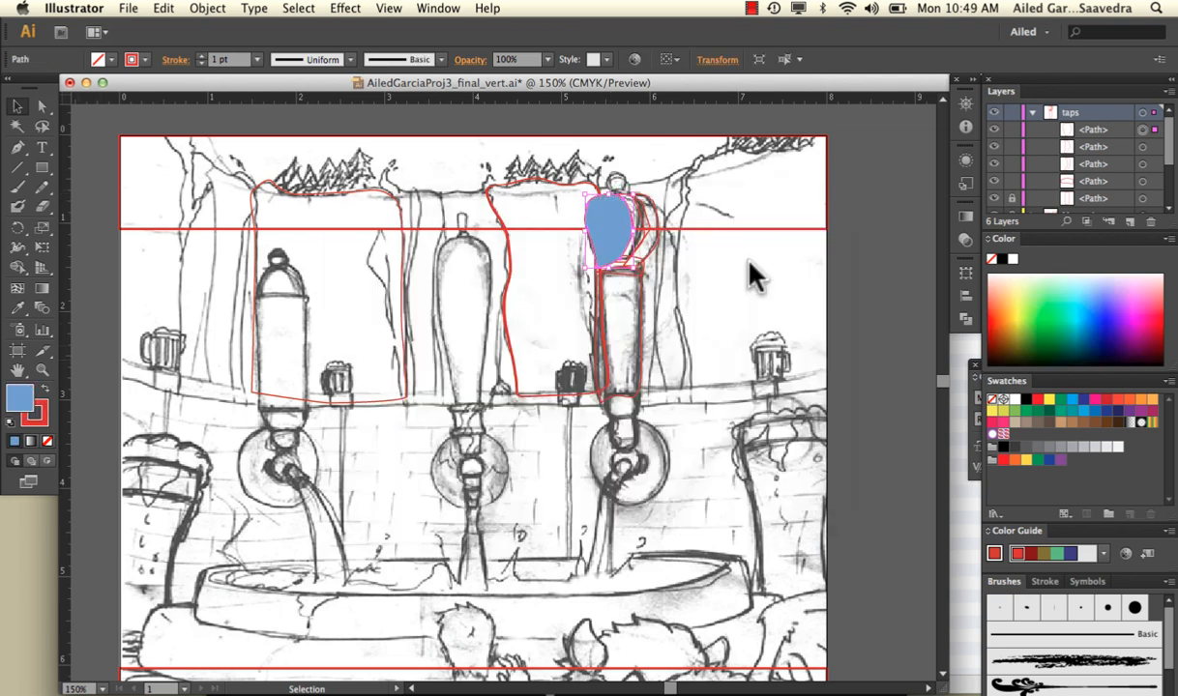
Fill the narrow middle section of the right tap's knob with medium blue 4477C1
left_click(643, 225)
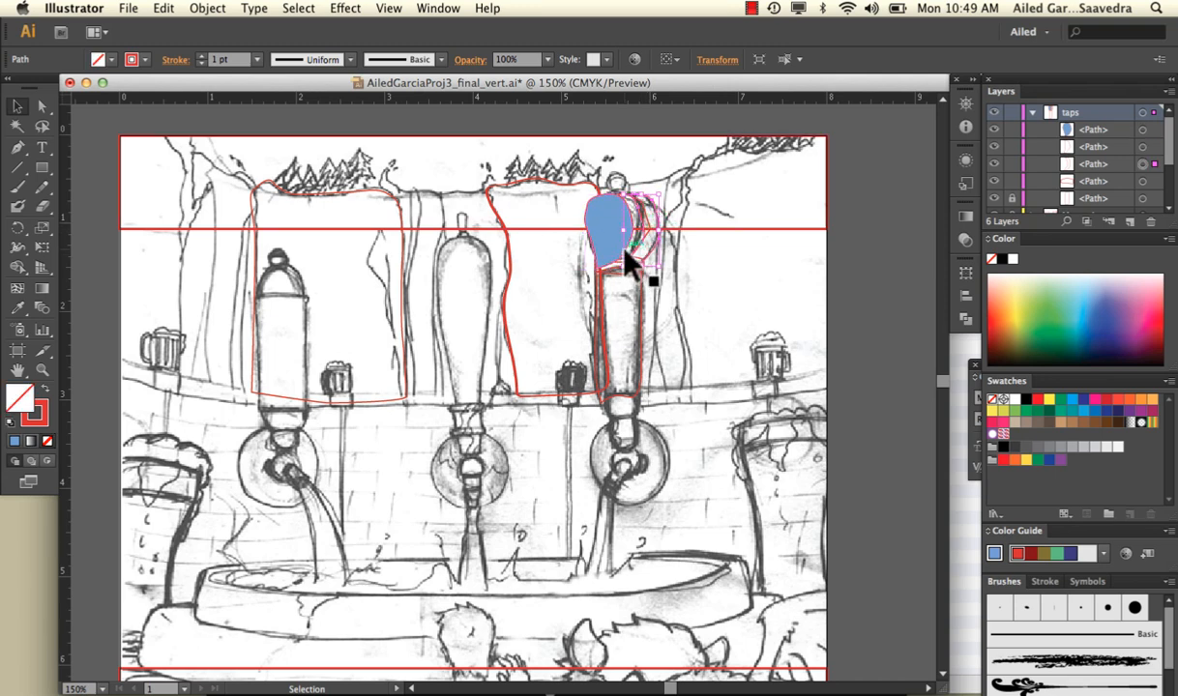
left_click(626, 253)
left_click(633, 257)
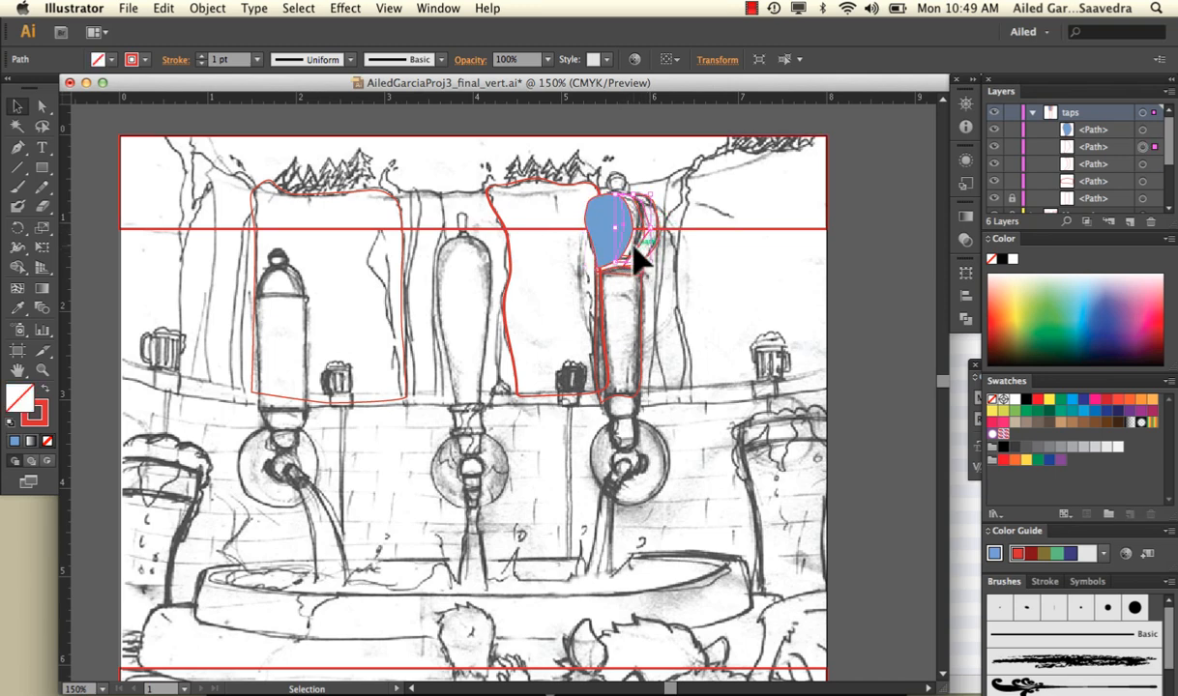
double_click(31, 411)
left_click_drag(486, 297, 510, 302)
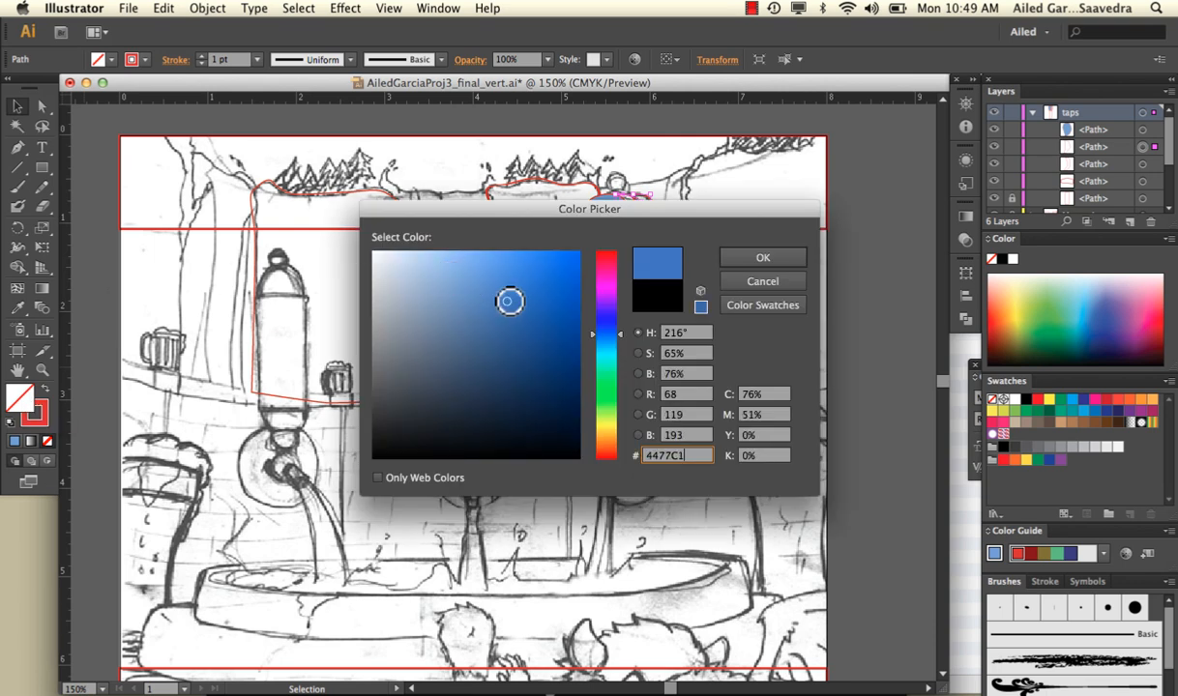
left_click(763, 261)
left_click(691, 231)
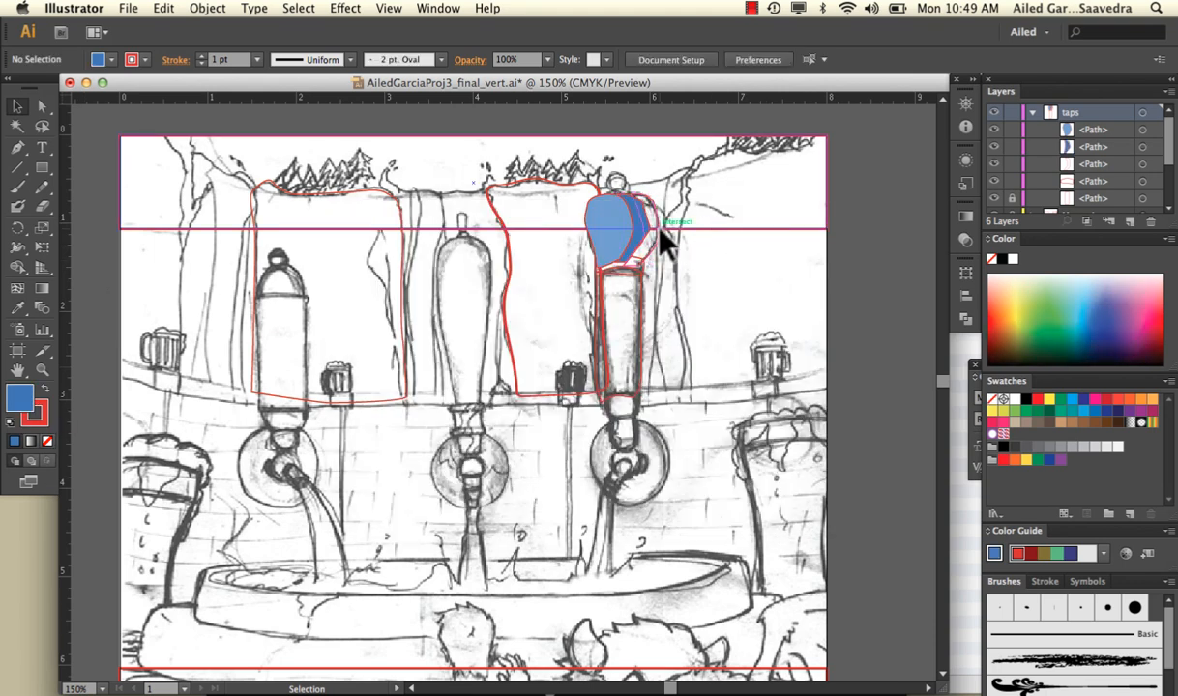
Copy the middle section's fill onto the knob's outer right section and darken it to about RGB 39, 94, 160
left_click(630, 232)
left_click(17, 309)
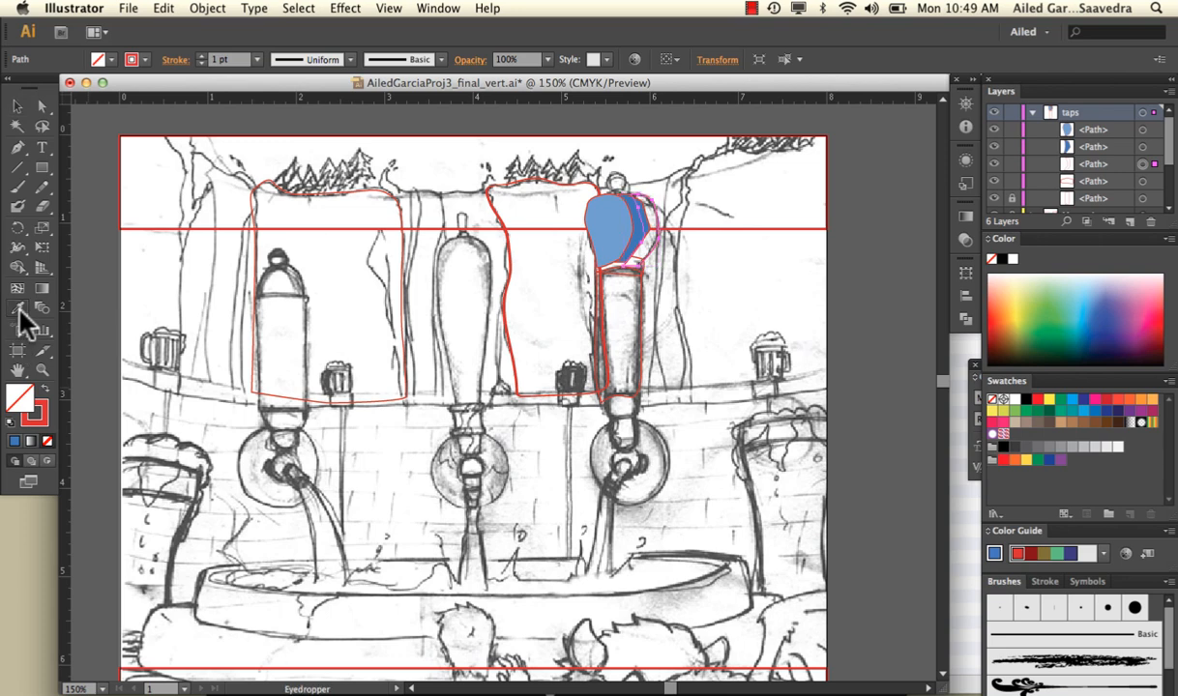
left_click(619, 210)
key("v")
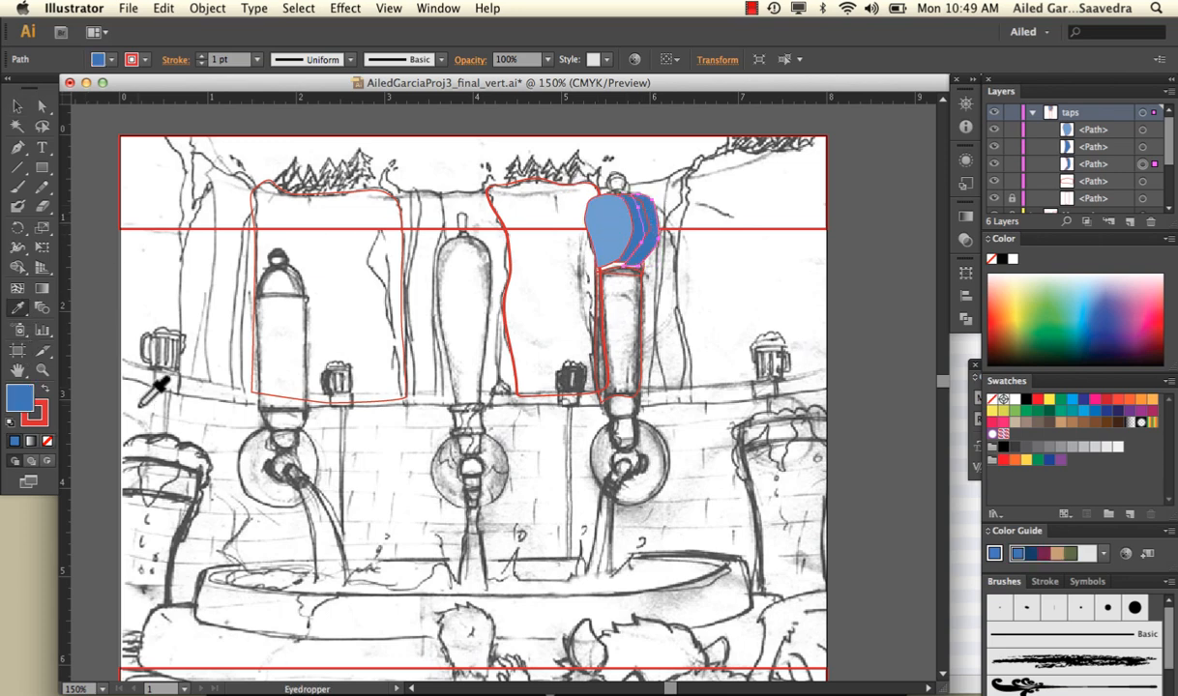
double_click(18, 391)
left_click(528, 329)
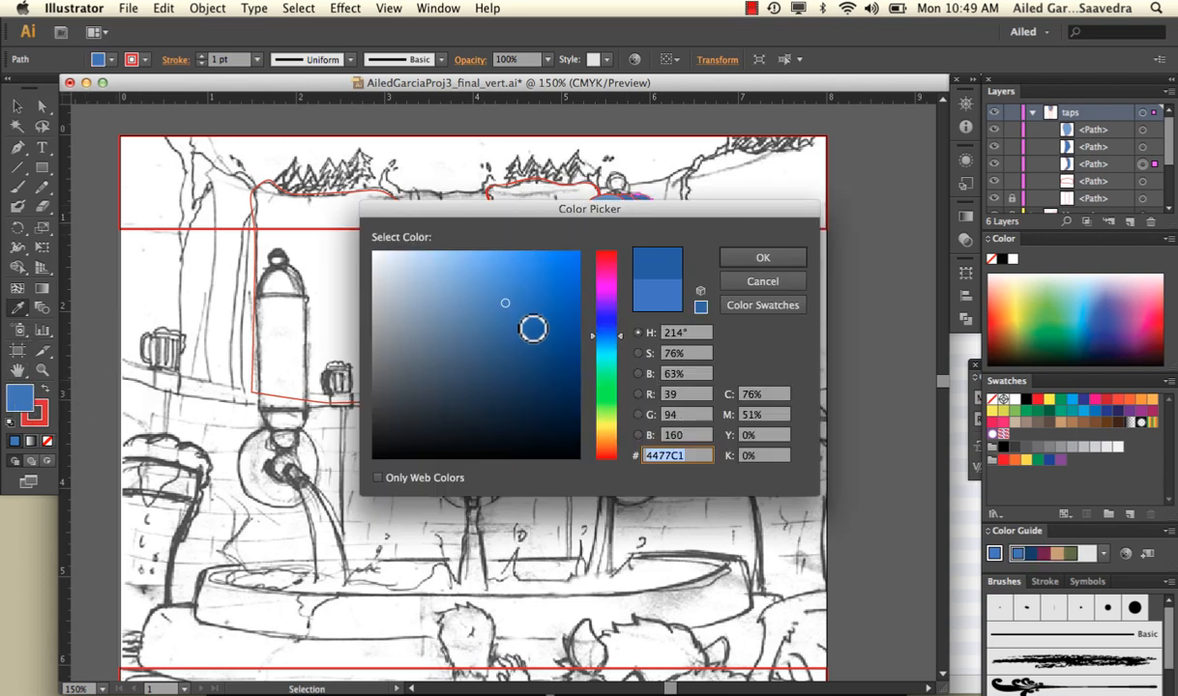
left_click(764, 256)
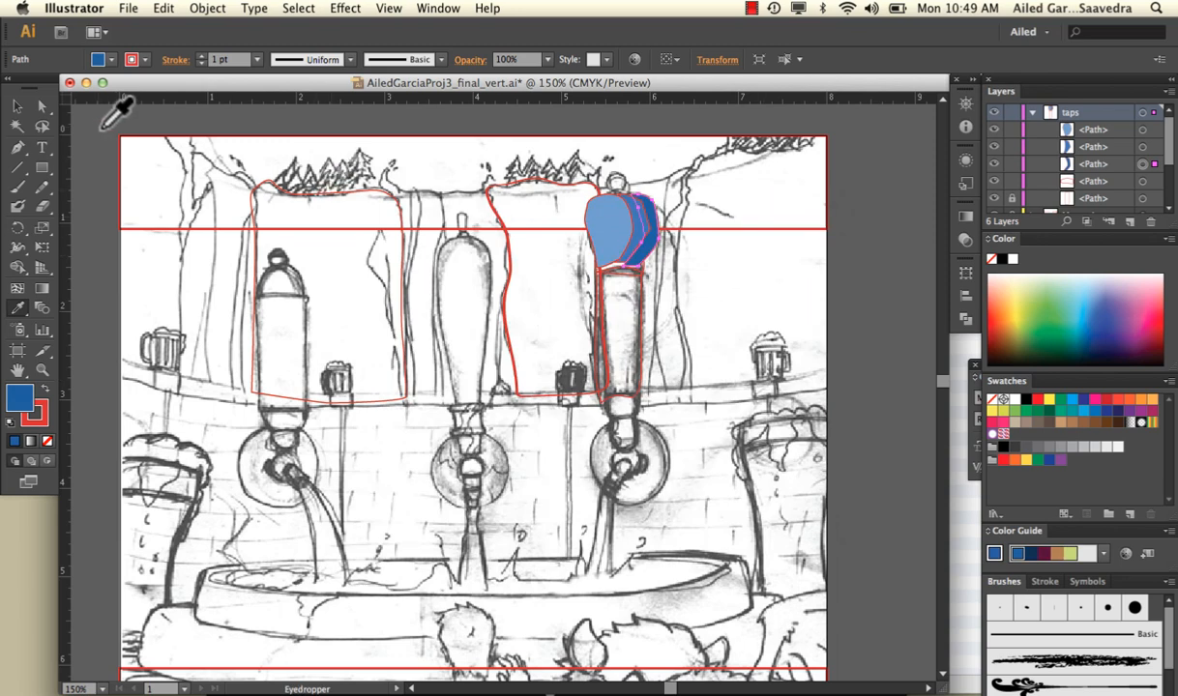
Select all three sections of the right tap's knob and remove their red strokes
key("a")
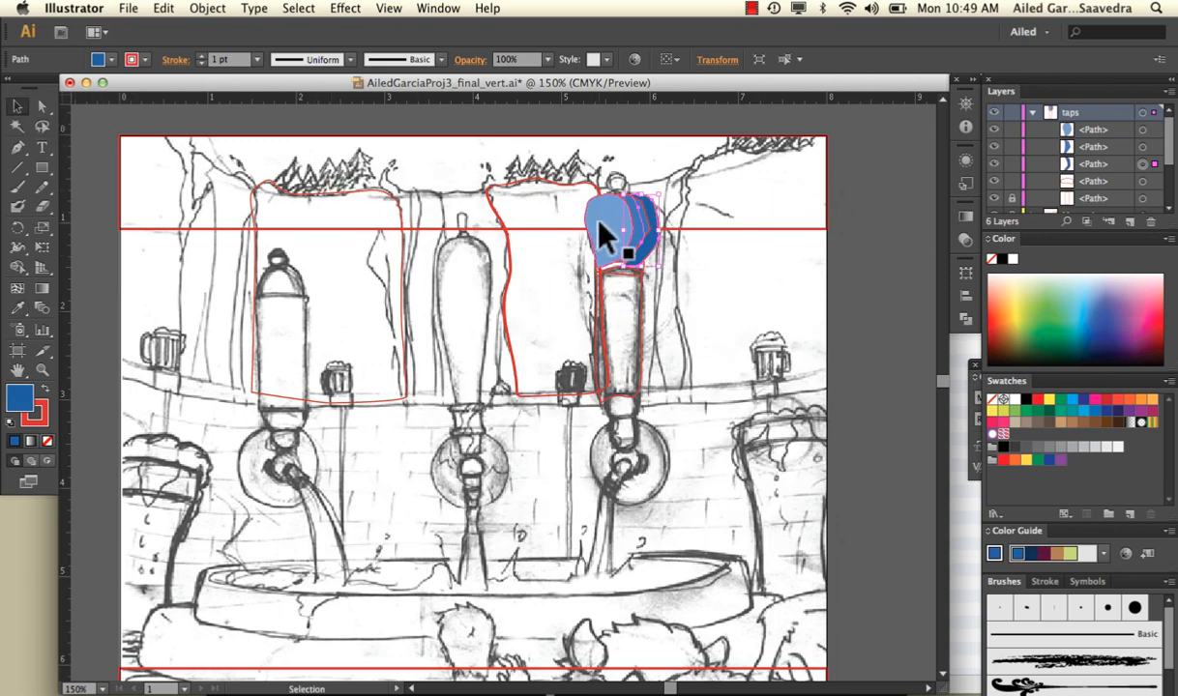
left_click(629, 232, "shift")
left_click(643, 222, "shift")
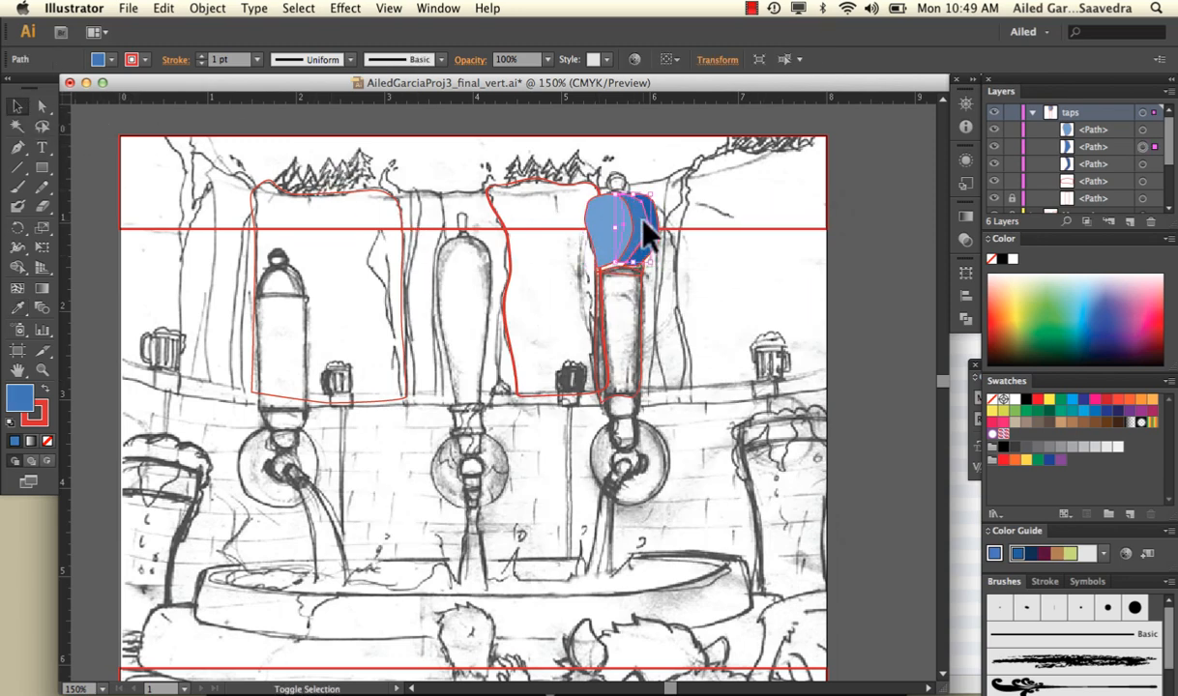
left_click(607, 232, "shift")
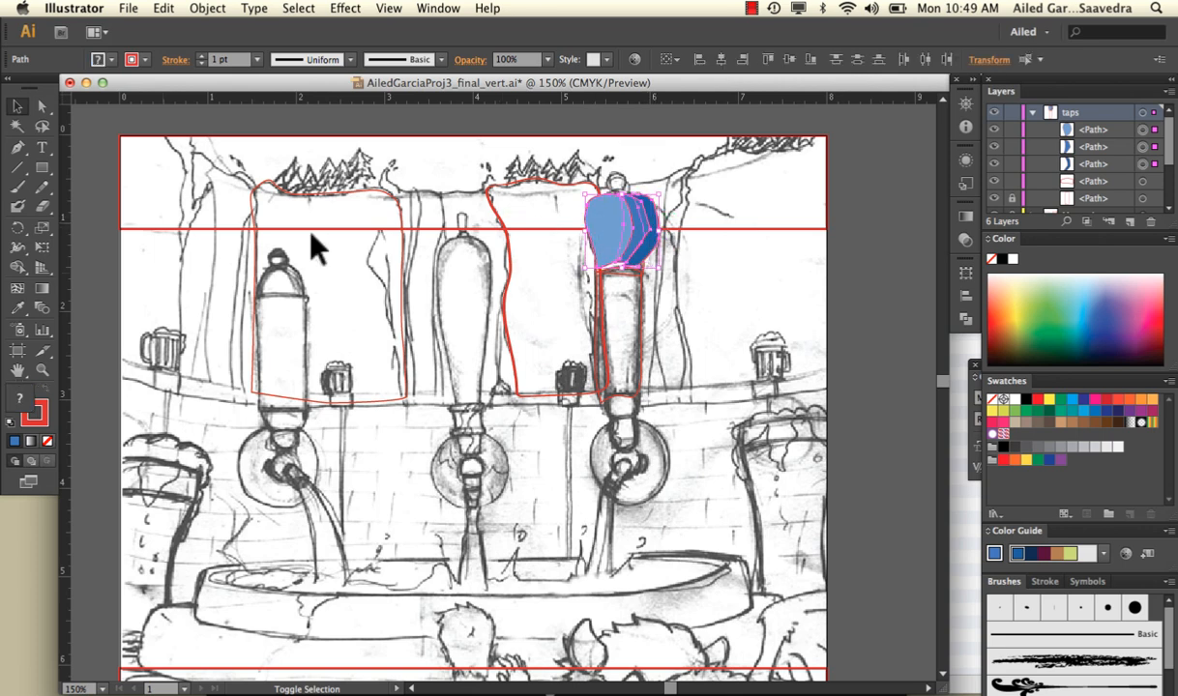
left_click(46, 440)
left_click(686, 278)
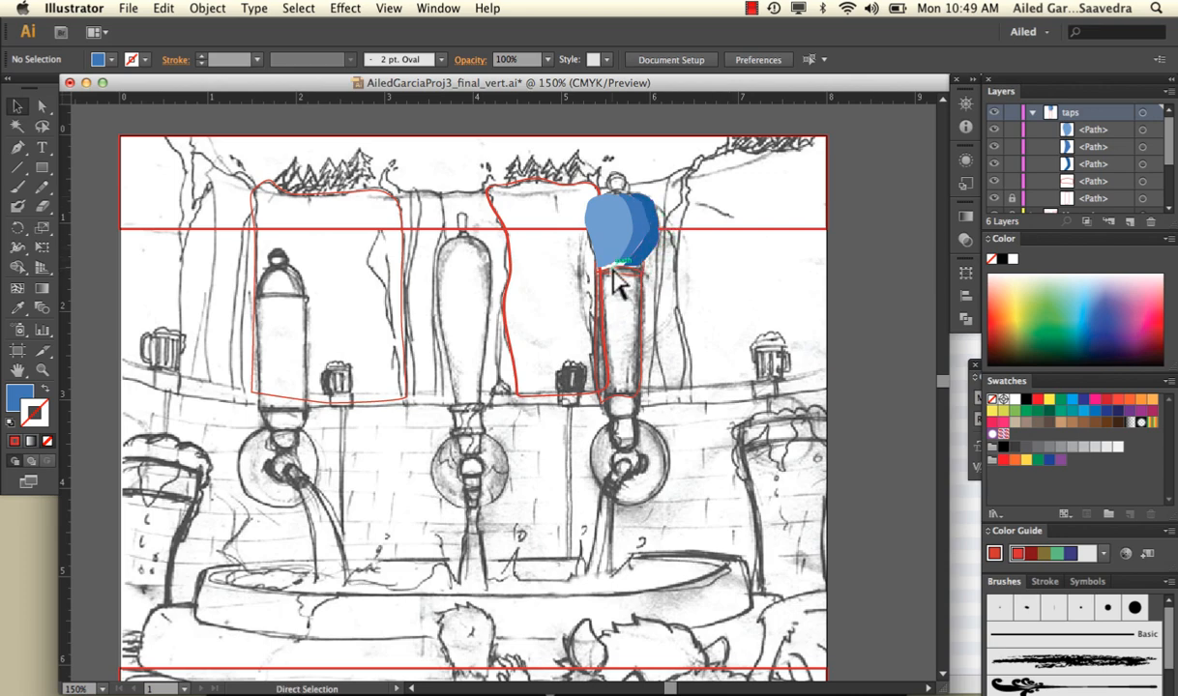
Move the knob's outer right section to the top of the taps layer's stacking order
scroll(612, 269, "up", 3)
scroll(618, 280, "up", 3)
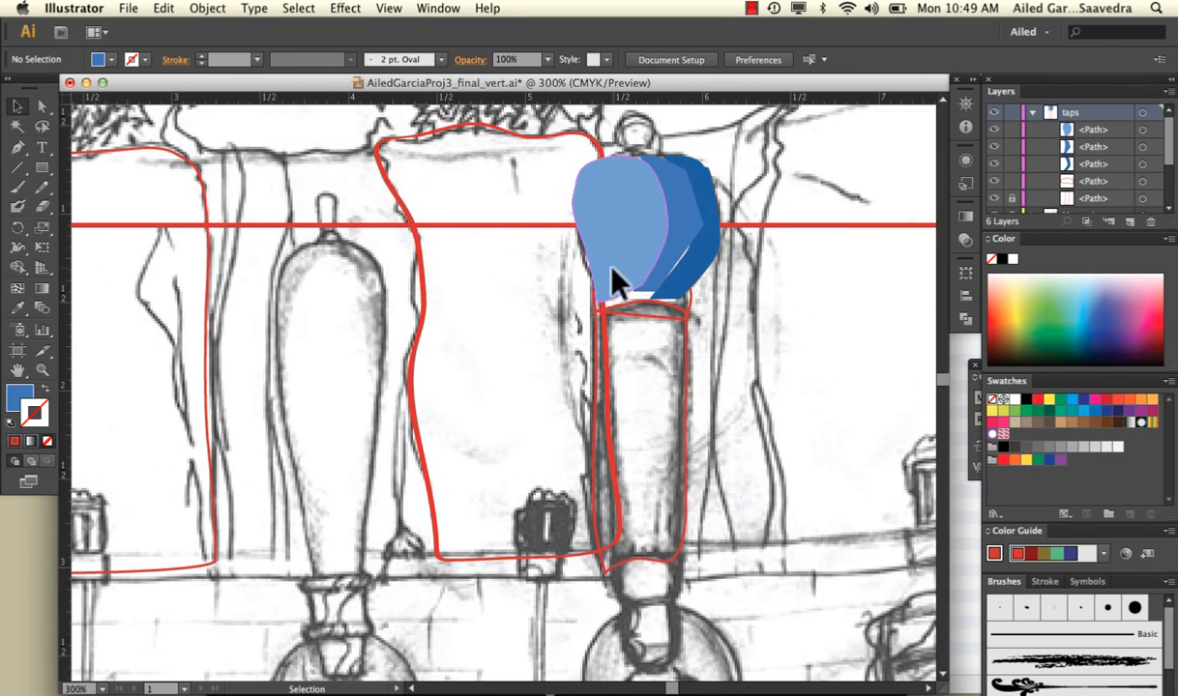
left_click(707, 244)
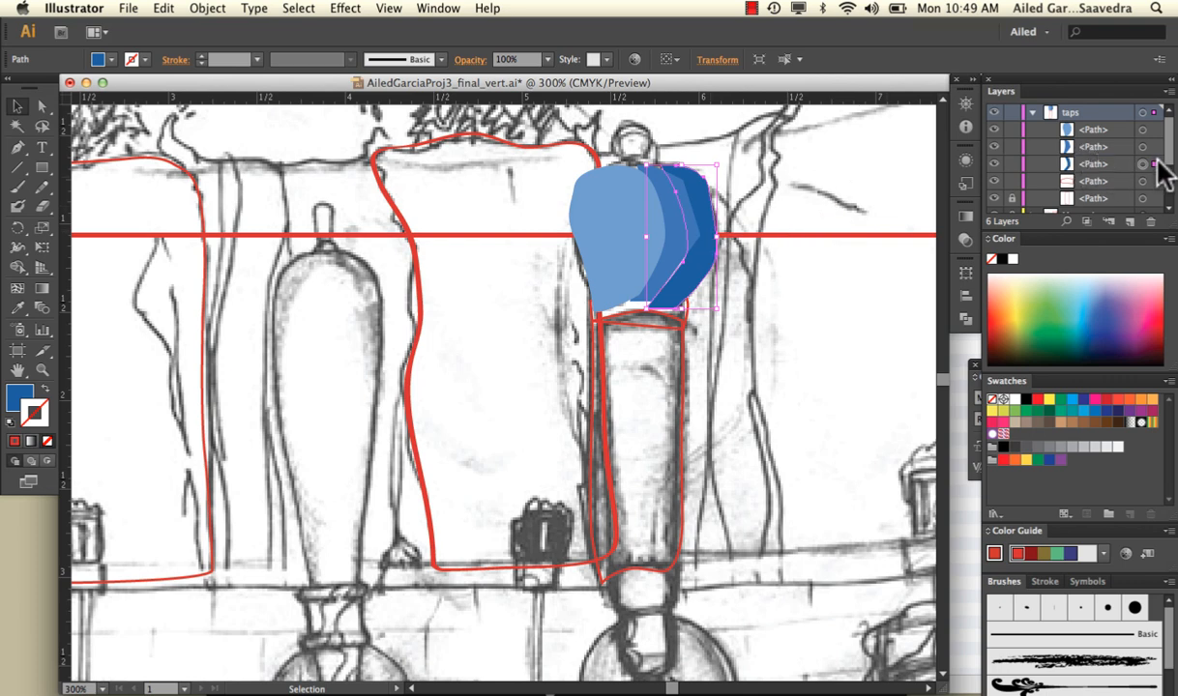
left_click_drag(1112, 168, 1110, 129)
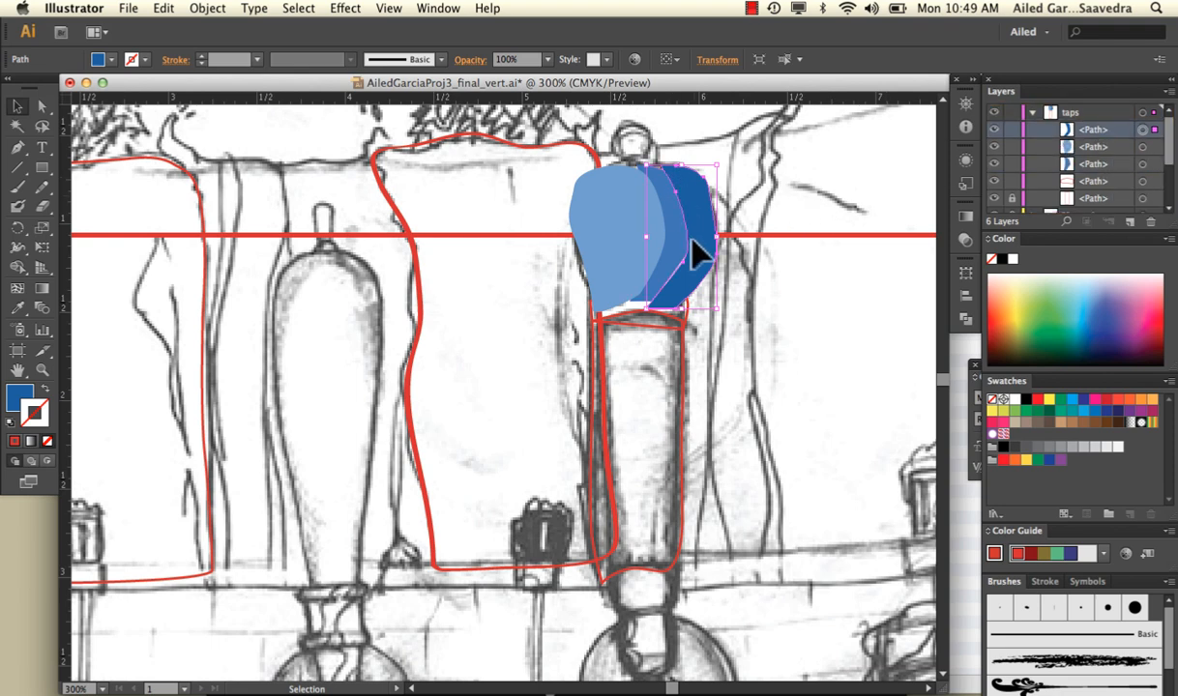
Reshape the knob's middle section by shifting its lower right anchor slightly outward under the dark blue section
left_click(42, 107)
left_click(110, 112)
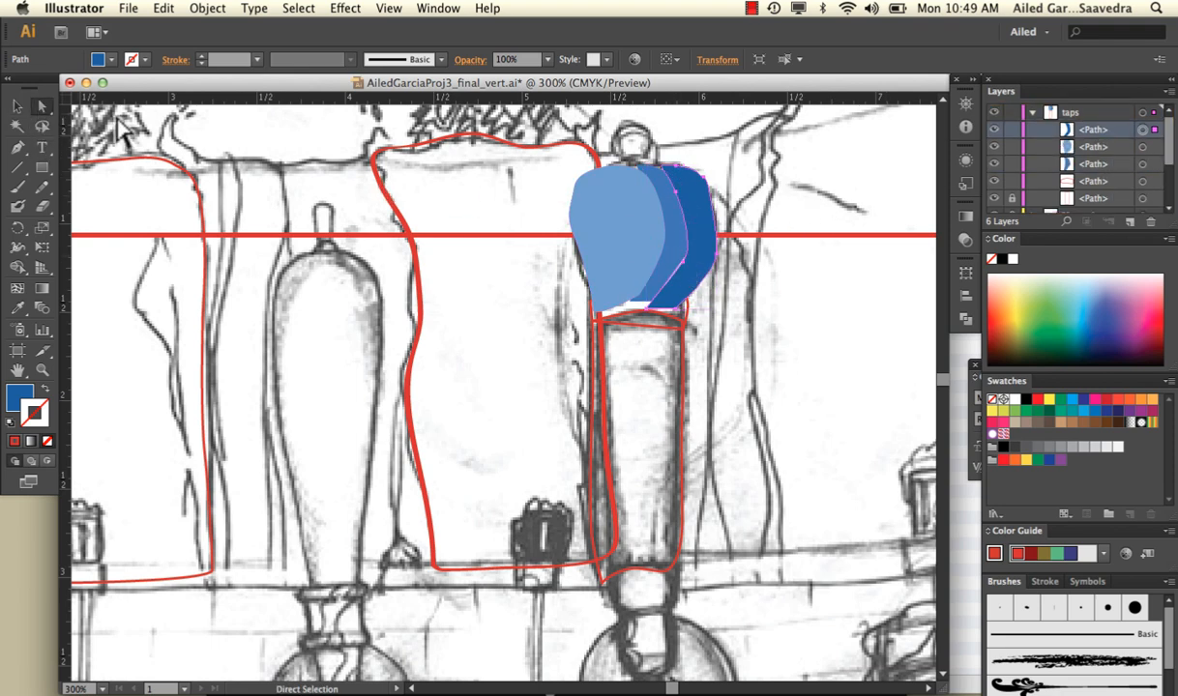
left_click(672, 264)
left_click(703, 282)
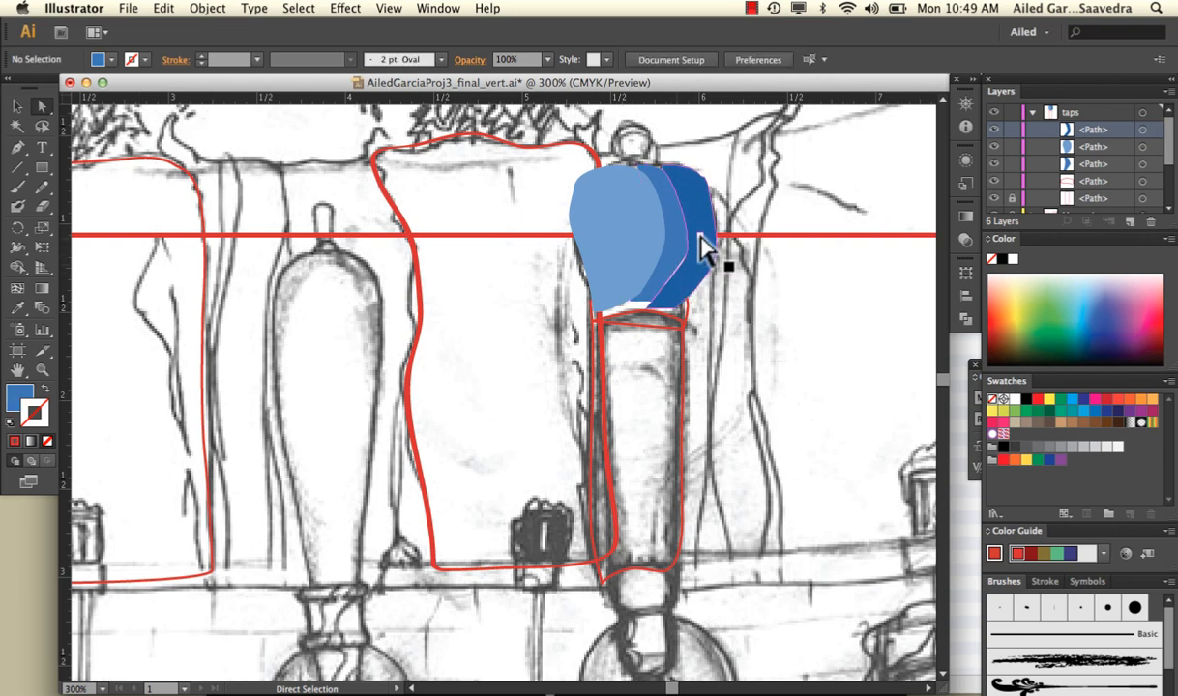
left_click(700, 248)
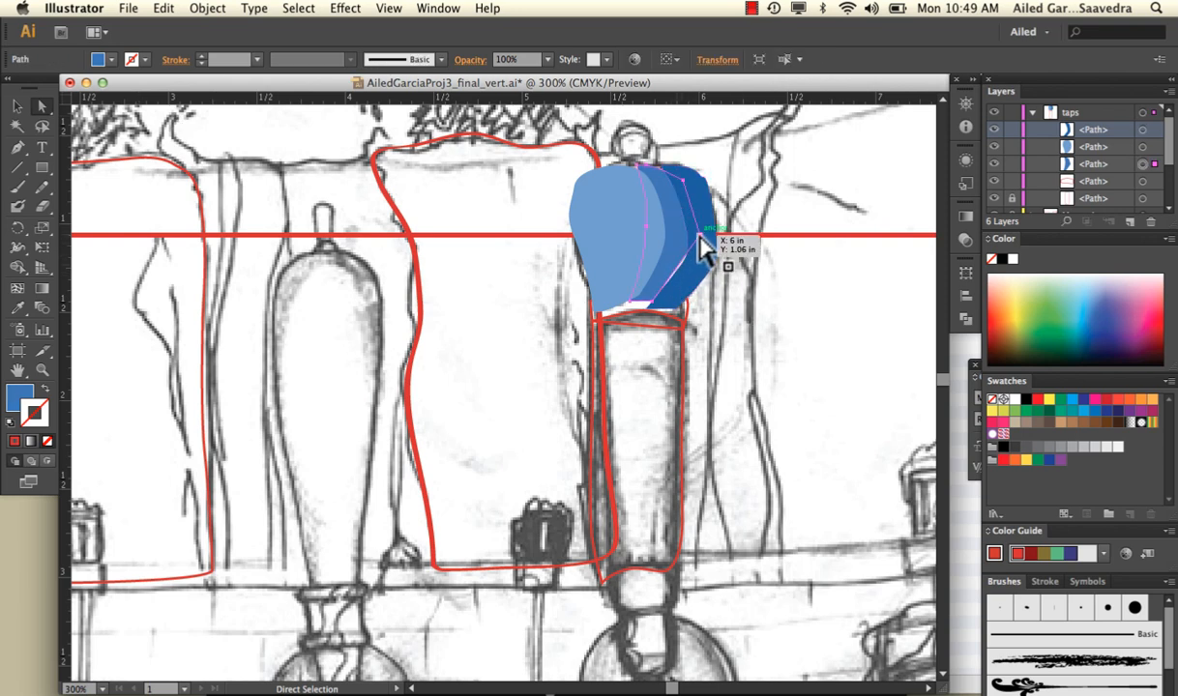
left_click(651, 306)
left_click_drag(654, 314, 669, 311)
left_click(781, 322)
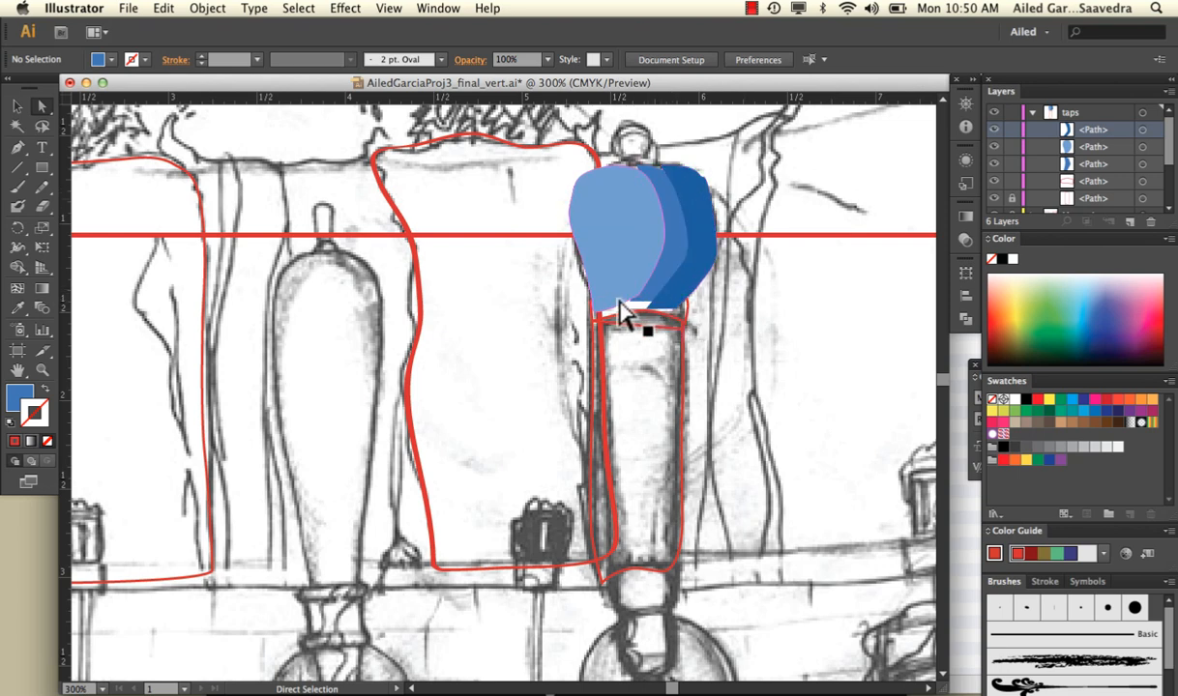
Move the collar path to the top of the taps layer and fill it with greyish blue 8FA6C1
left_click_drag(619, 299, 689, 308)
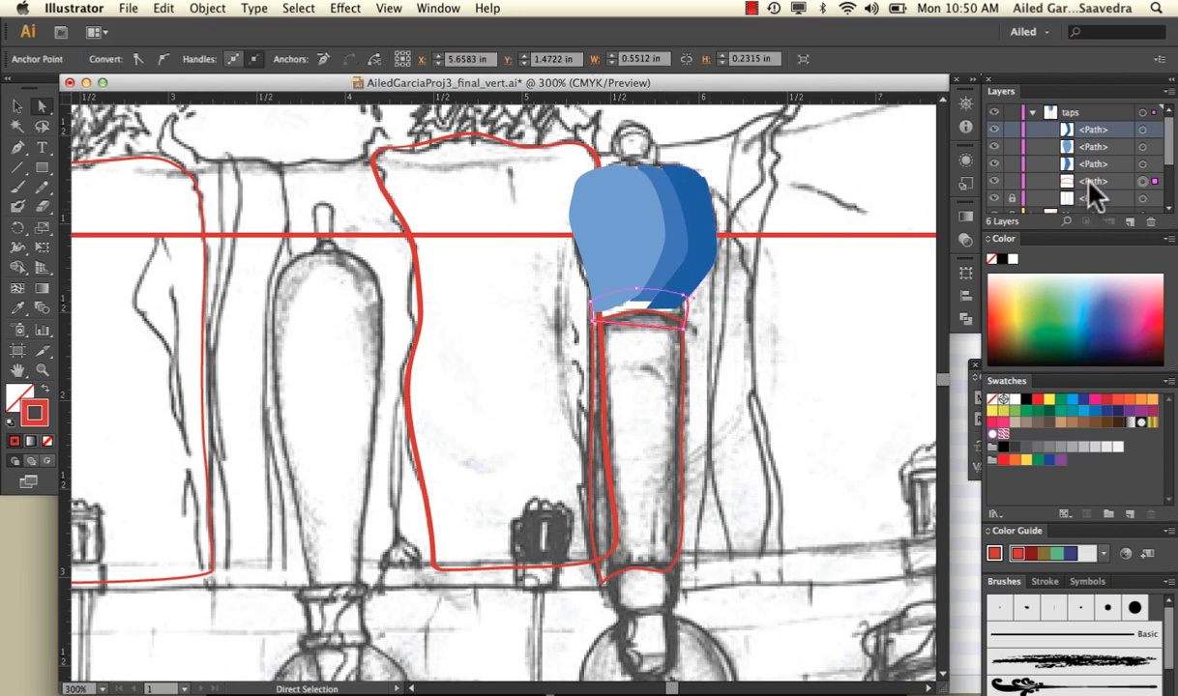
left_click_drag(1096, 193, 1093, 135)
double_click(26, 395)
left_click(413, 275)
left_click(426, 301)
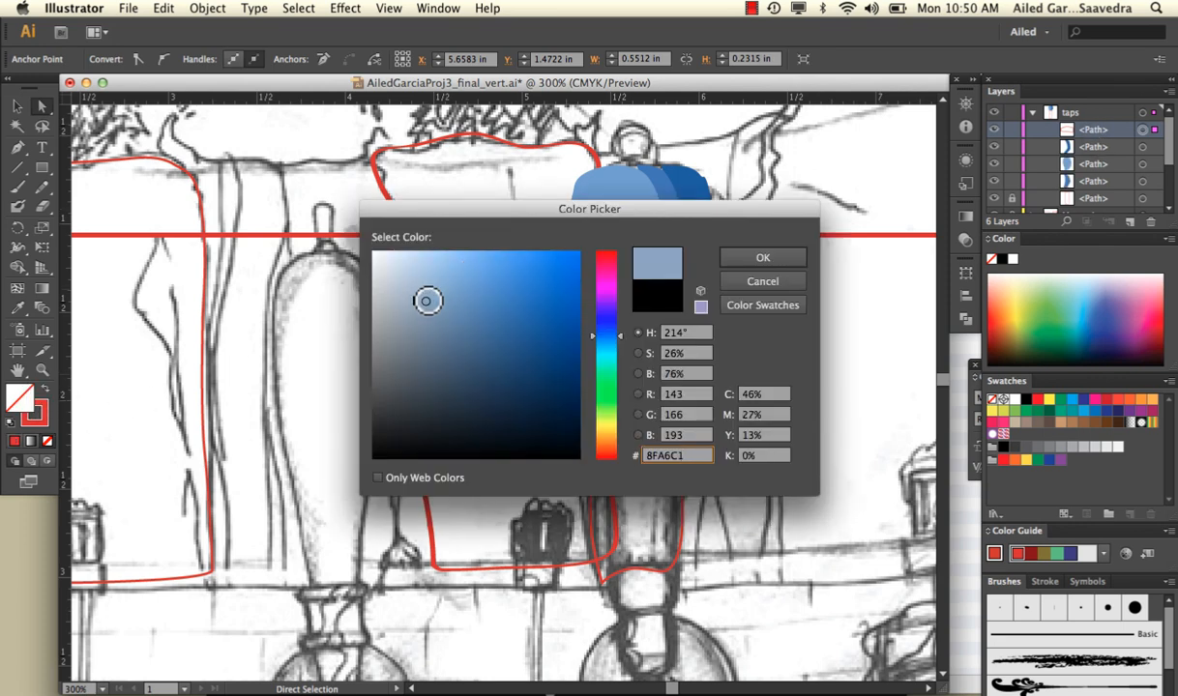
left_click(762, 258)
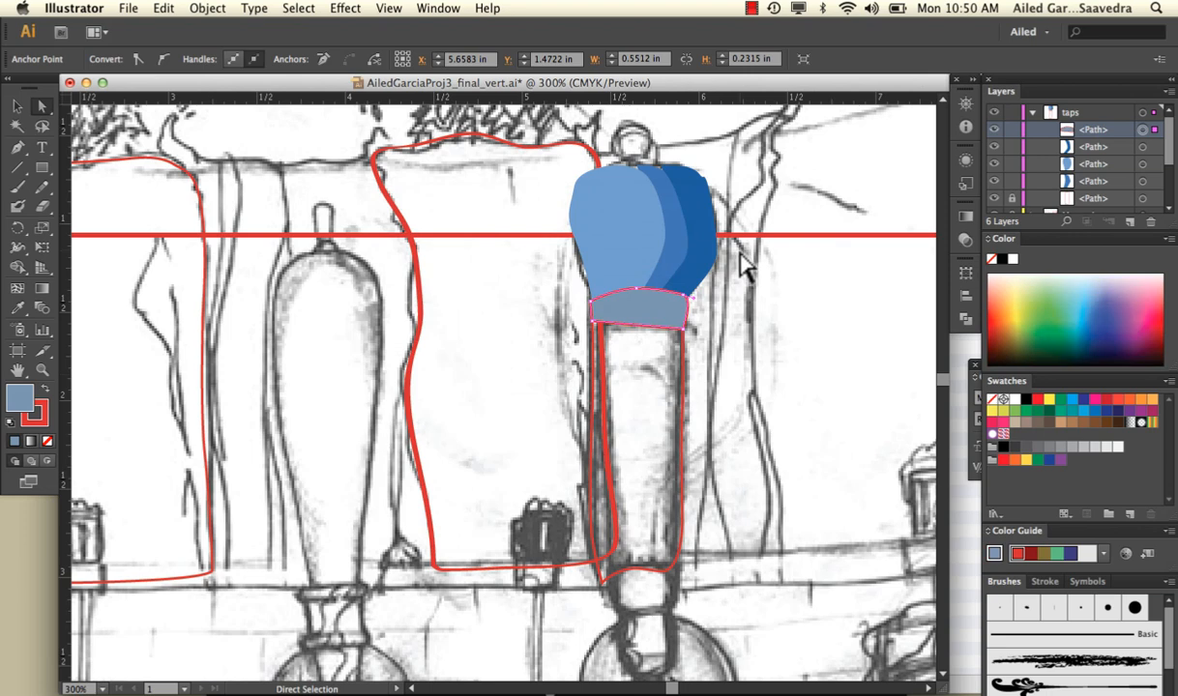
Remove the collar's red stroke and deselect it
left_click(38, 414)
left_click(46, 439)
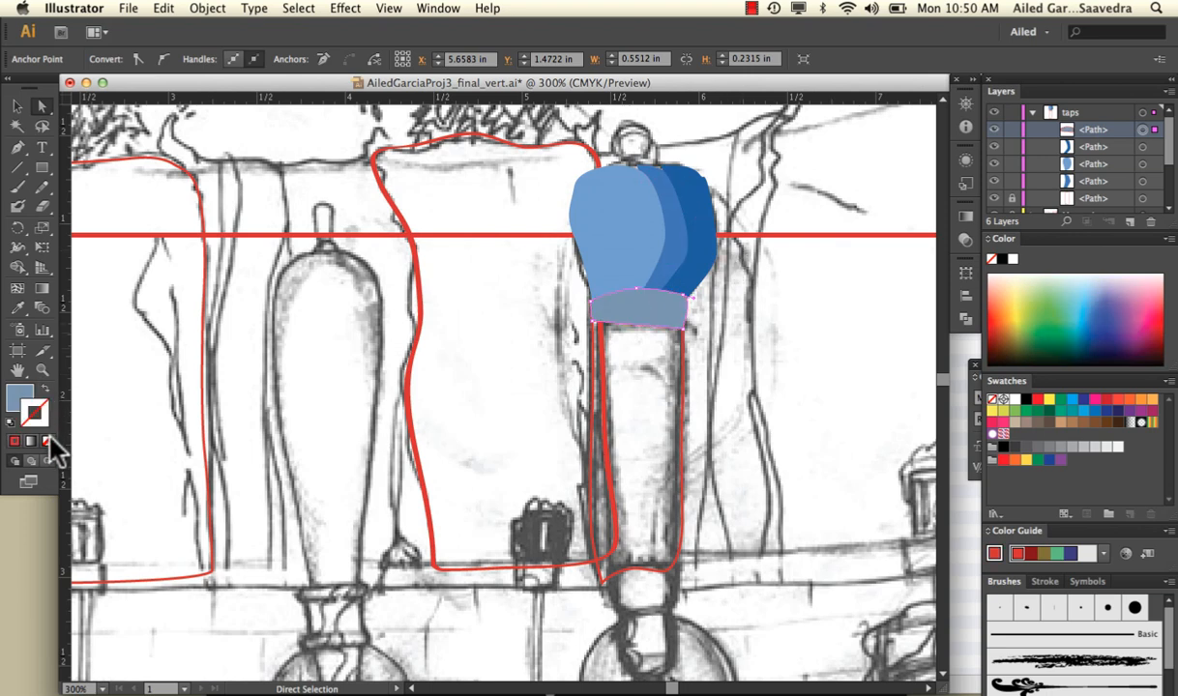
left_click(17, 106)
left_click(440, 311)
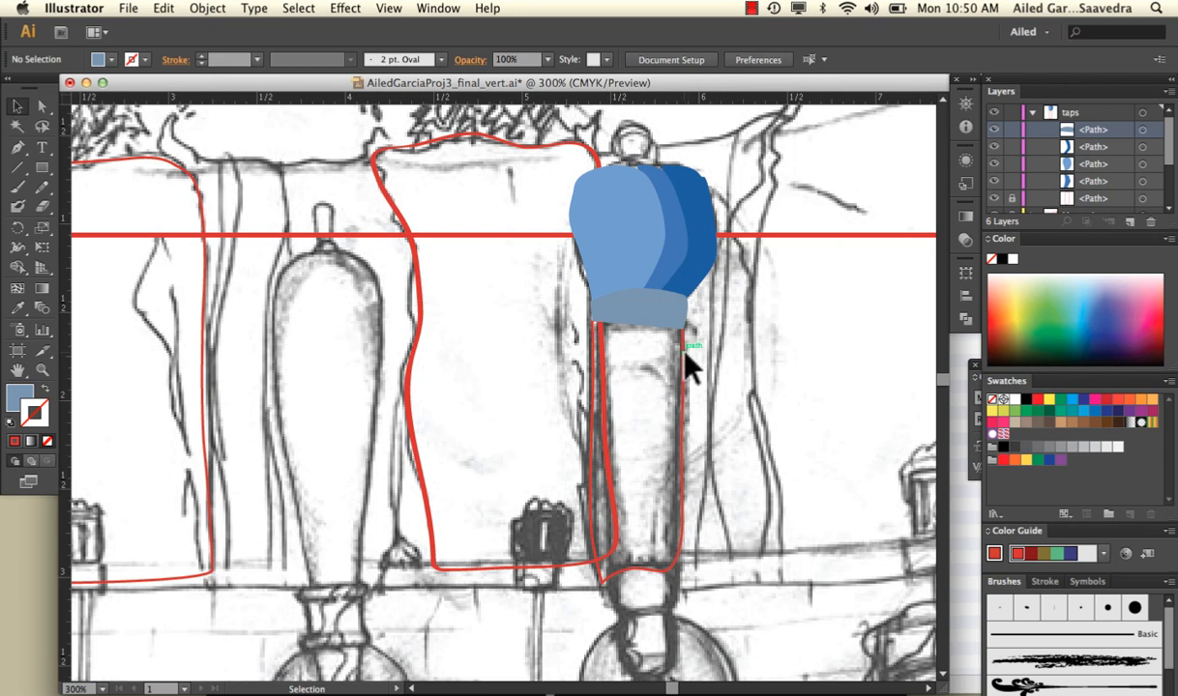
Unlock the right tap handle's path in the taps layer
left_click(1032, 112)
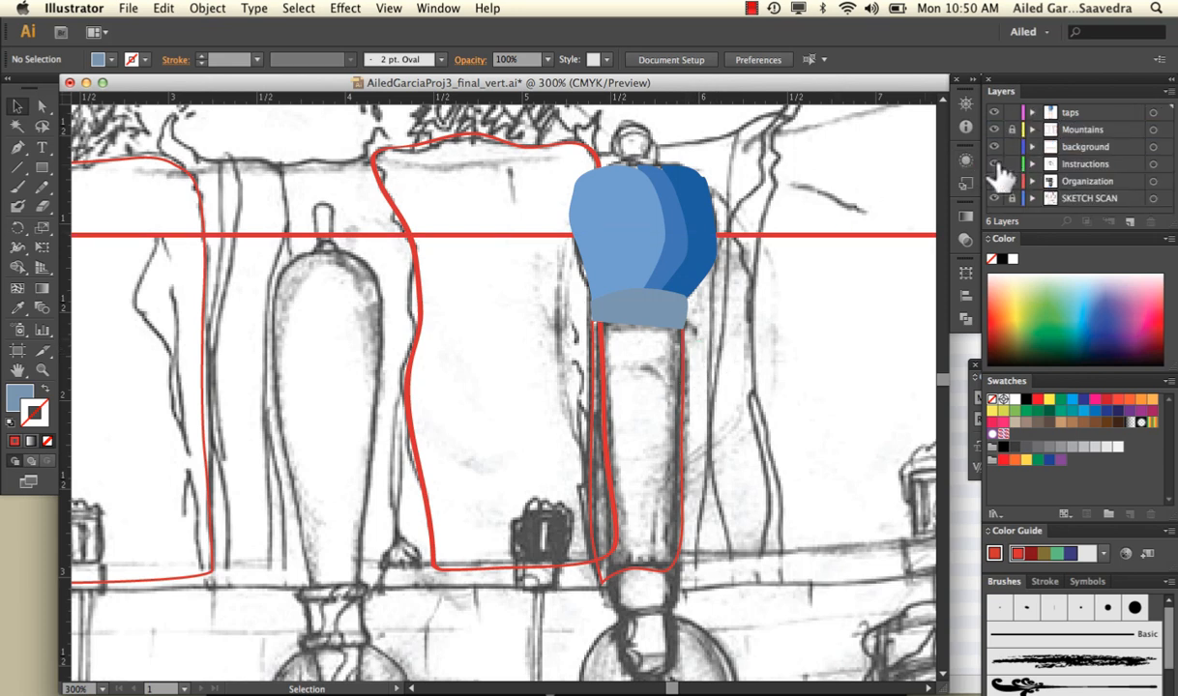
left_click(996, 165)
left_click(996, 164)
left_click(1031, 112)
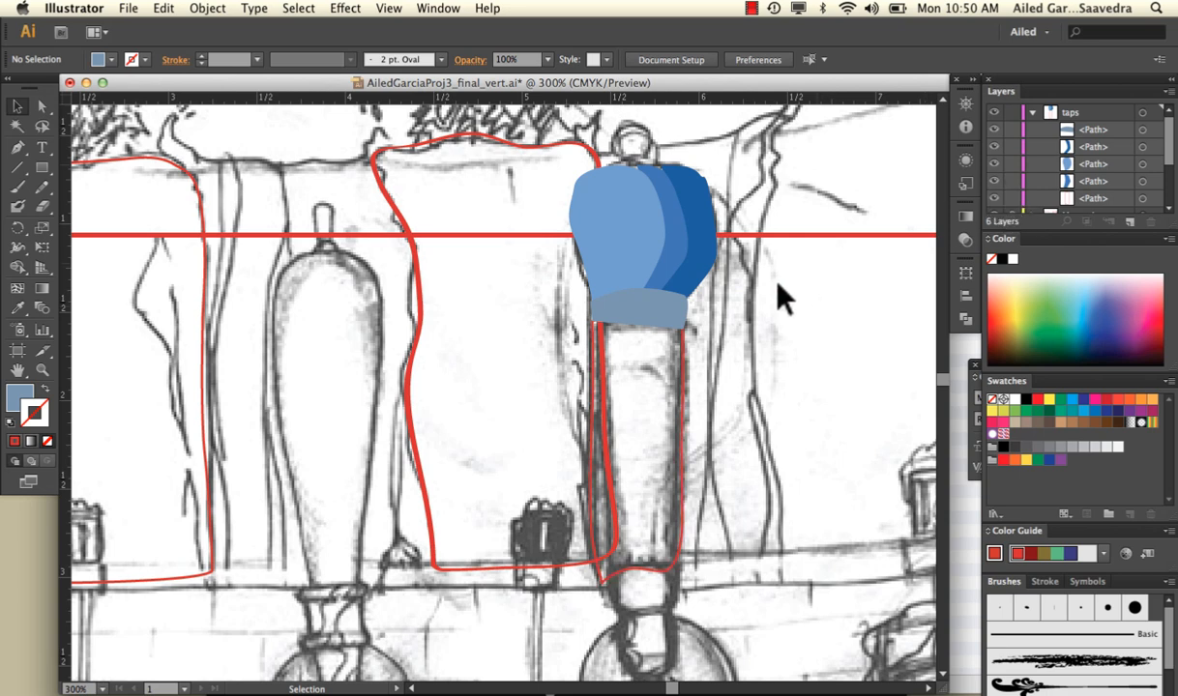
Fill the right tap's long handle with dark navy 123156 and remove its red stroke
left_click(668, 353)
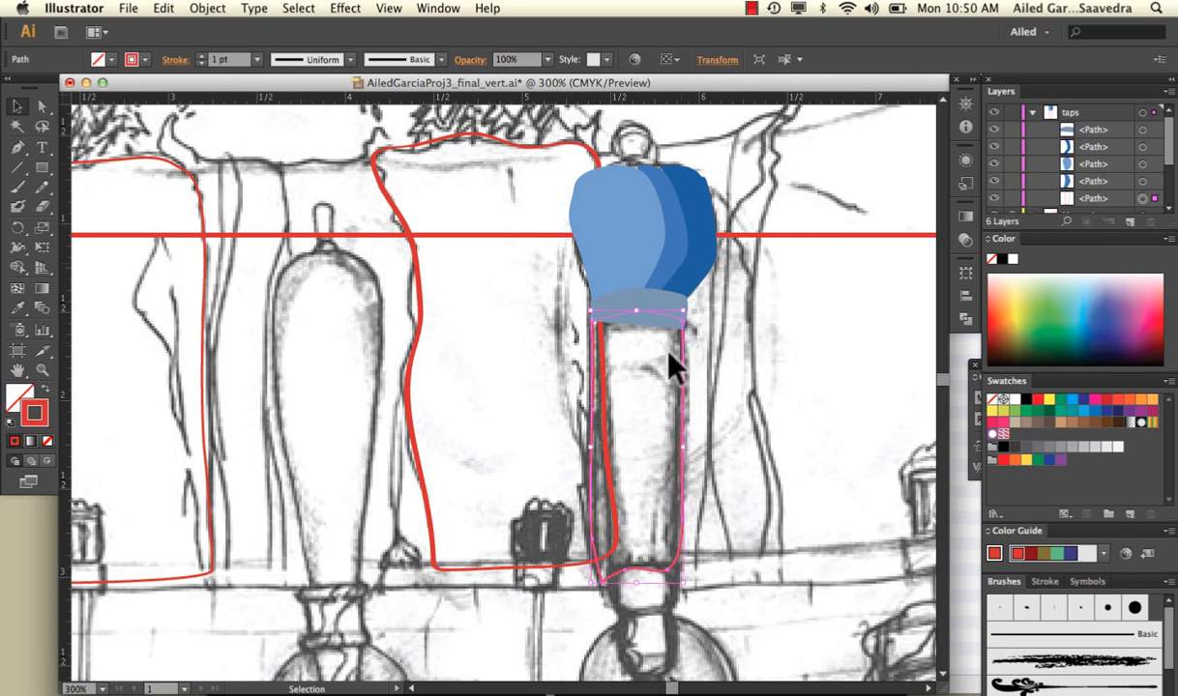
double_click(19, 396)
left_click(535, 388)
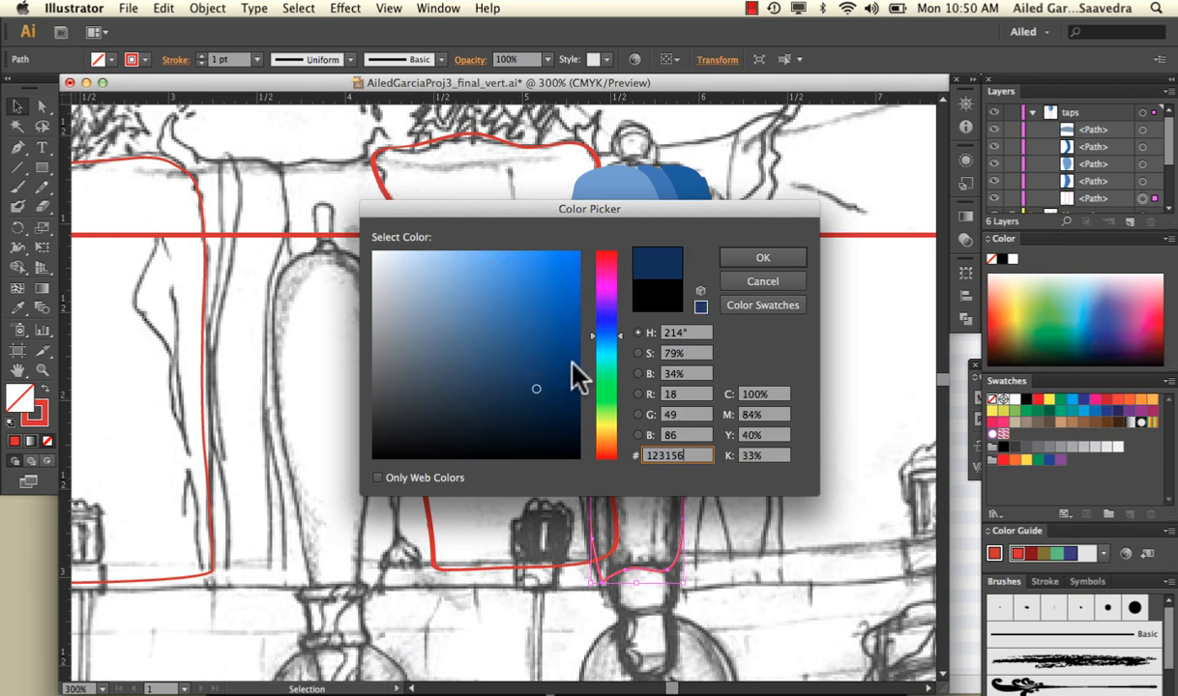
left_click(735, 263)
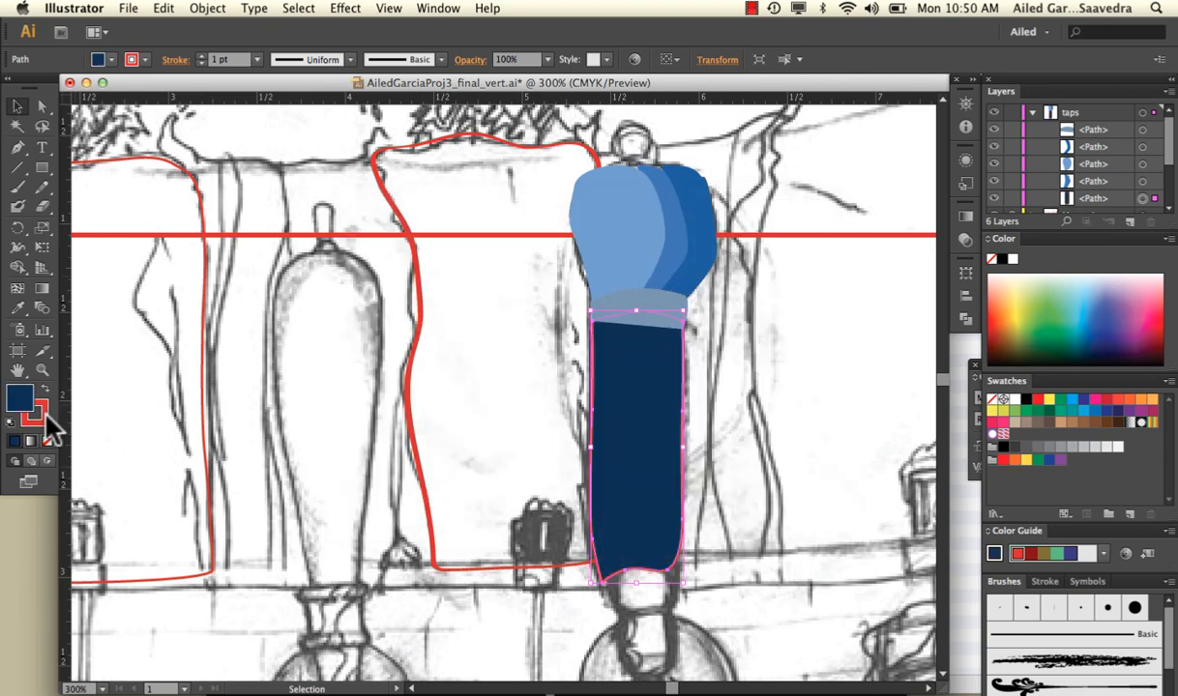
left_click(45, 439)
left_click(245, 426)
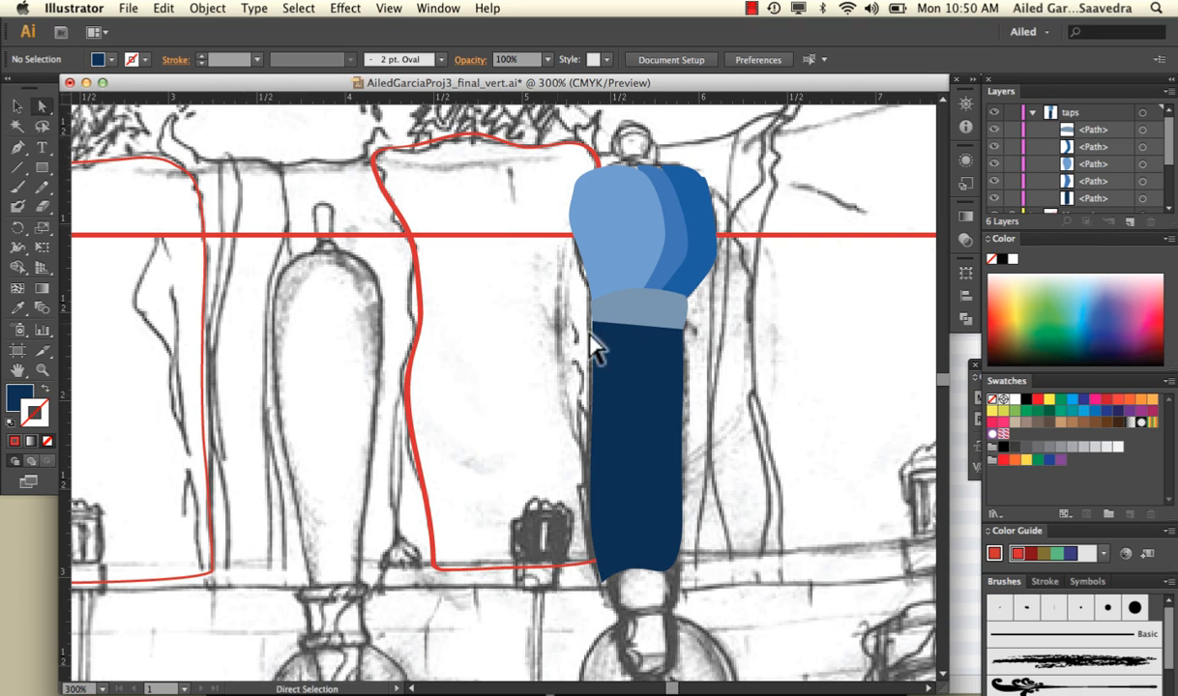
Reshape the right tap's navy handle by bulging the middle anchor points of both long sides outward
left_click(631, 395)
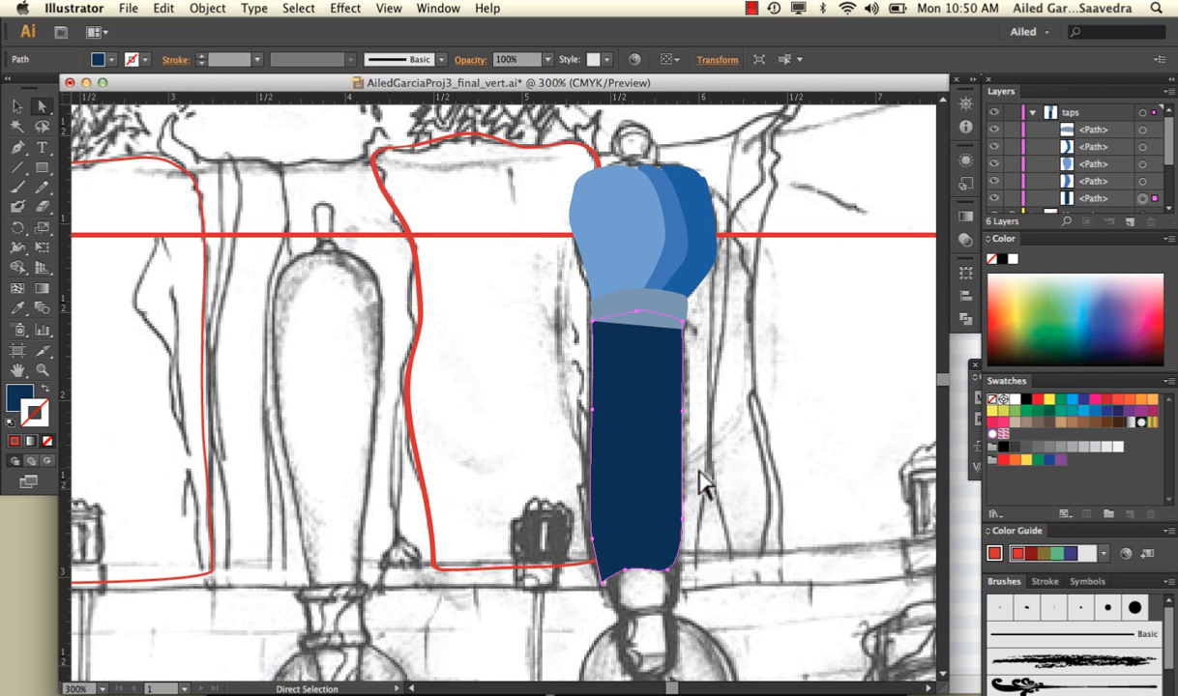
left_click(689, 436)
mouse_move(685, 426)
left_mouse_down()
mouse_move(692, 416)
mouse_move(699, 425)
mouse_move(696, 413)
left_mouse_up()
left_click(695, 503)
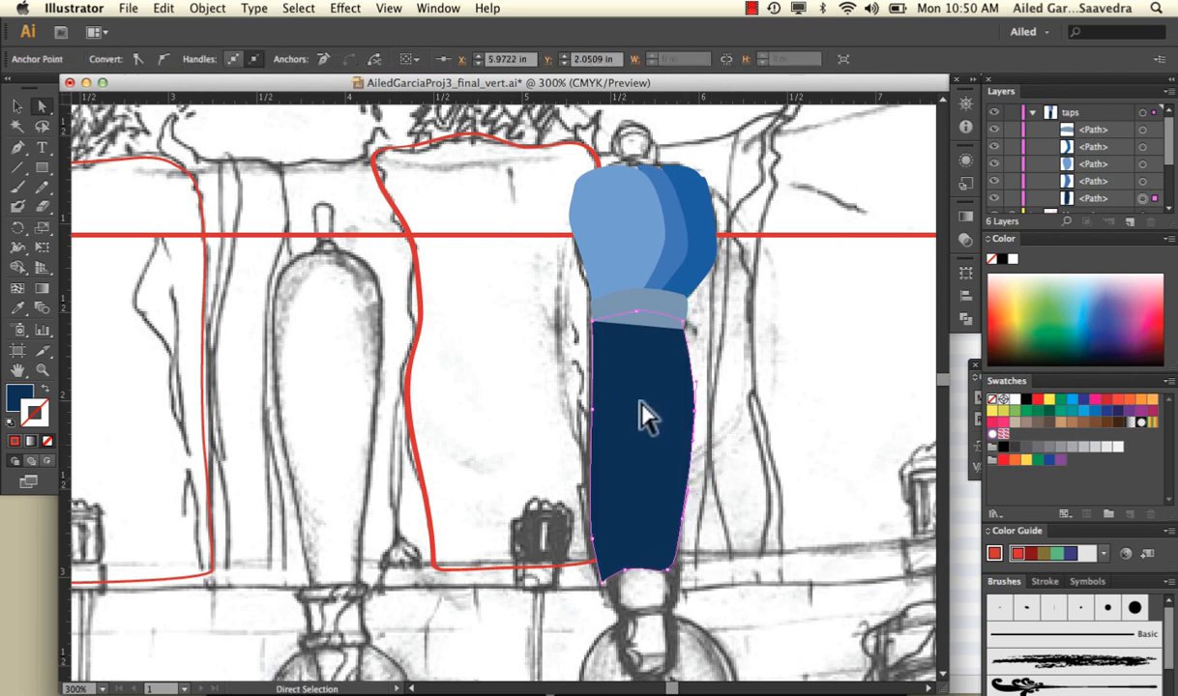
left_click_drag(593, 413, 584, 413)
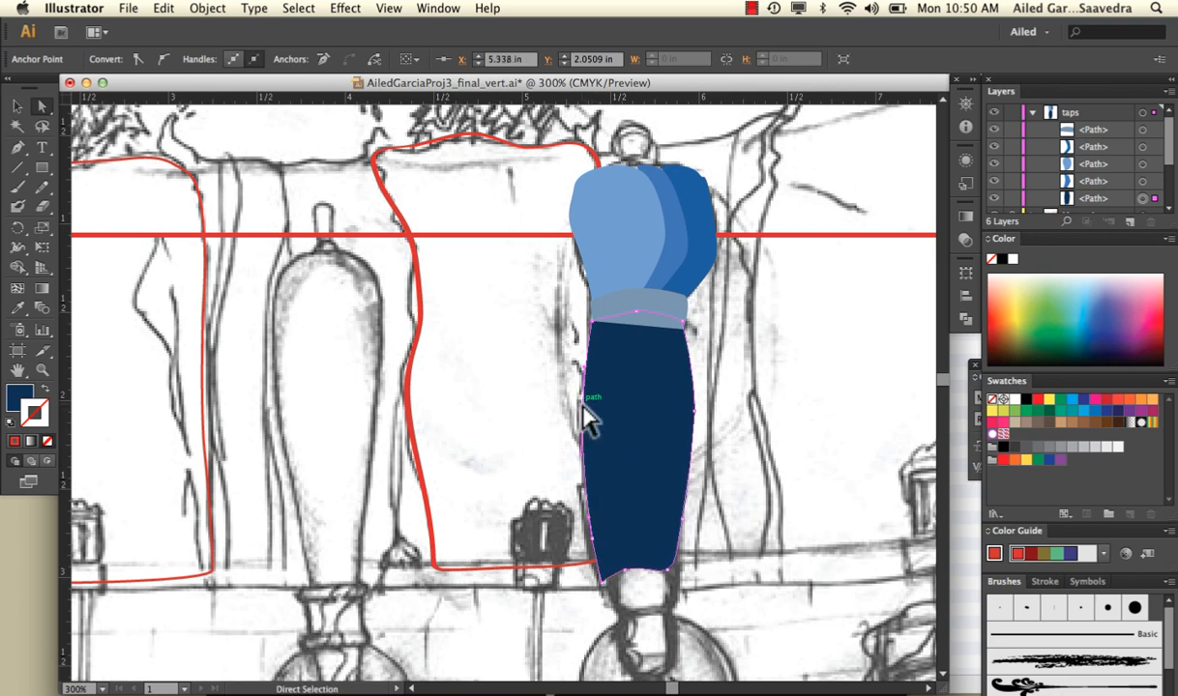
left_click(759, 399)
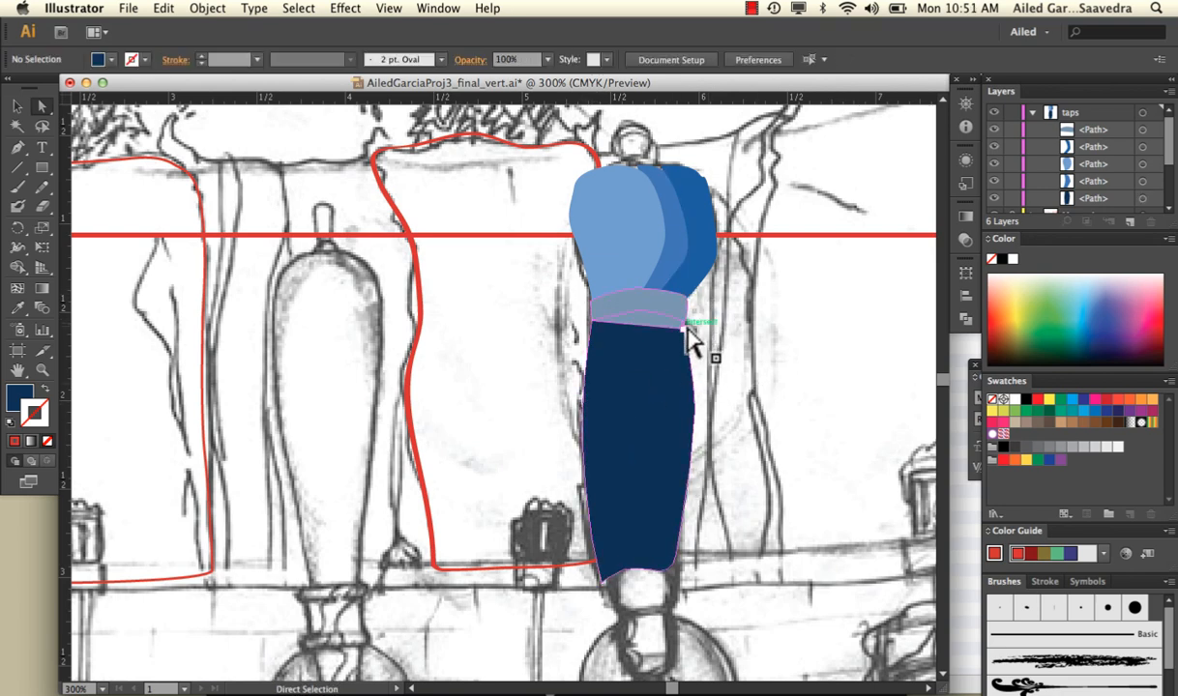
Widen the grey-blue collar slightly at its lower right corner so it meets the edge of the navy handle
left_click_drag(684, 327, 689, 329)
left_click(699, 309)
left_click(684, 328)
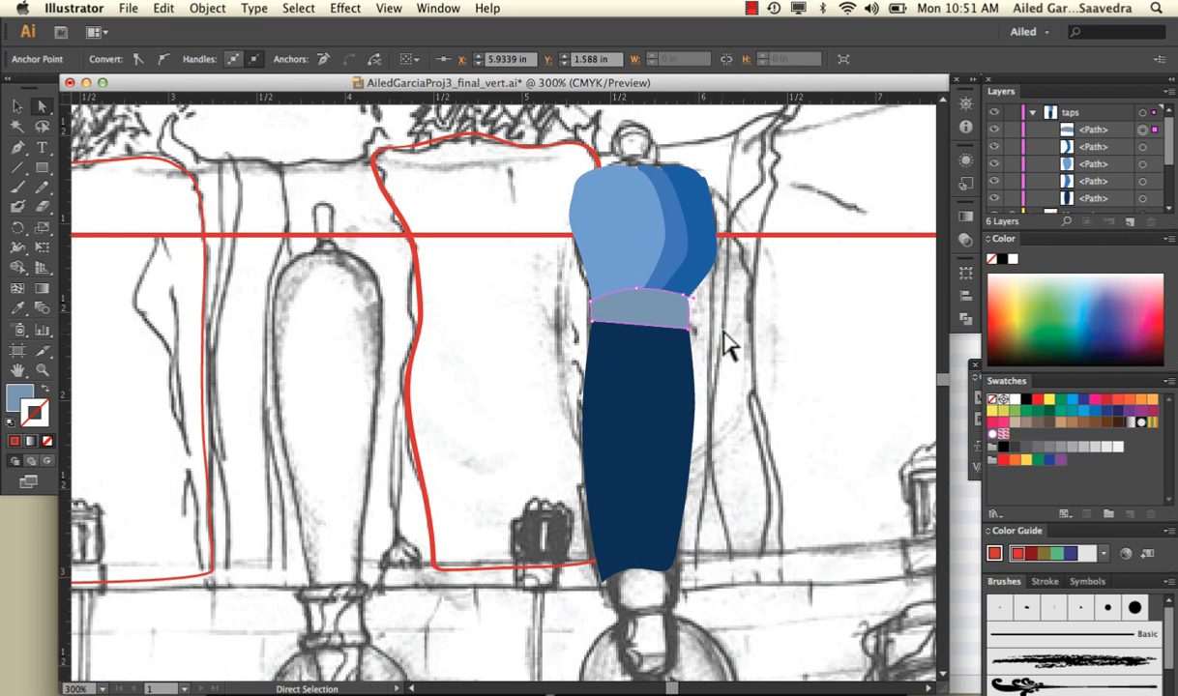
left_click(732, 349)
key("super+minus")
key("super+minus")
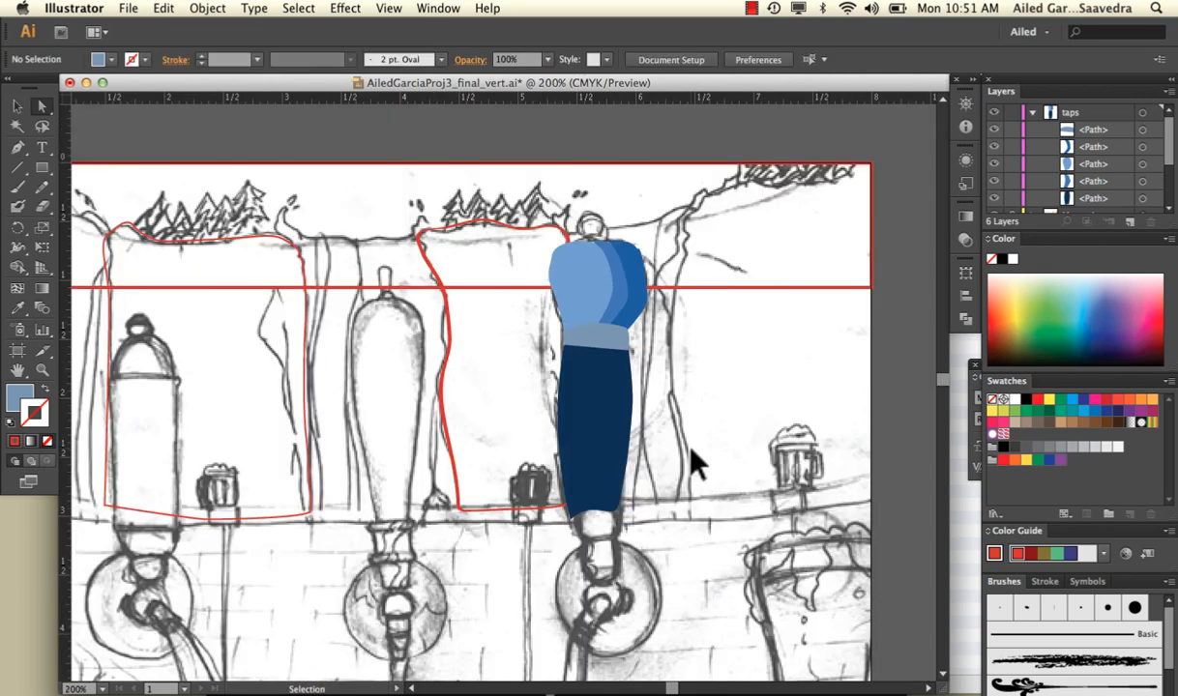
Move the navy handle's path above the collar to the top of the taps layer and deselect it
left_click(577, 354)
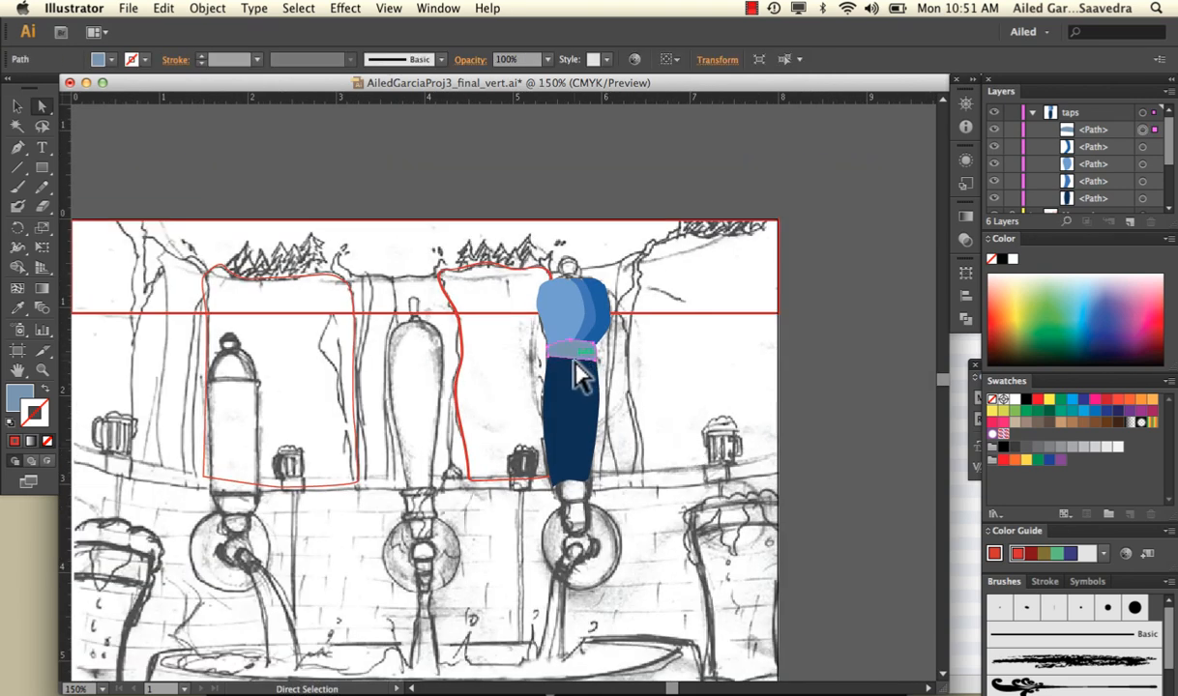
left_click(635, 354)
left_click(557, 376)
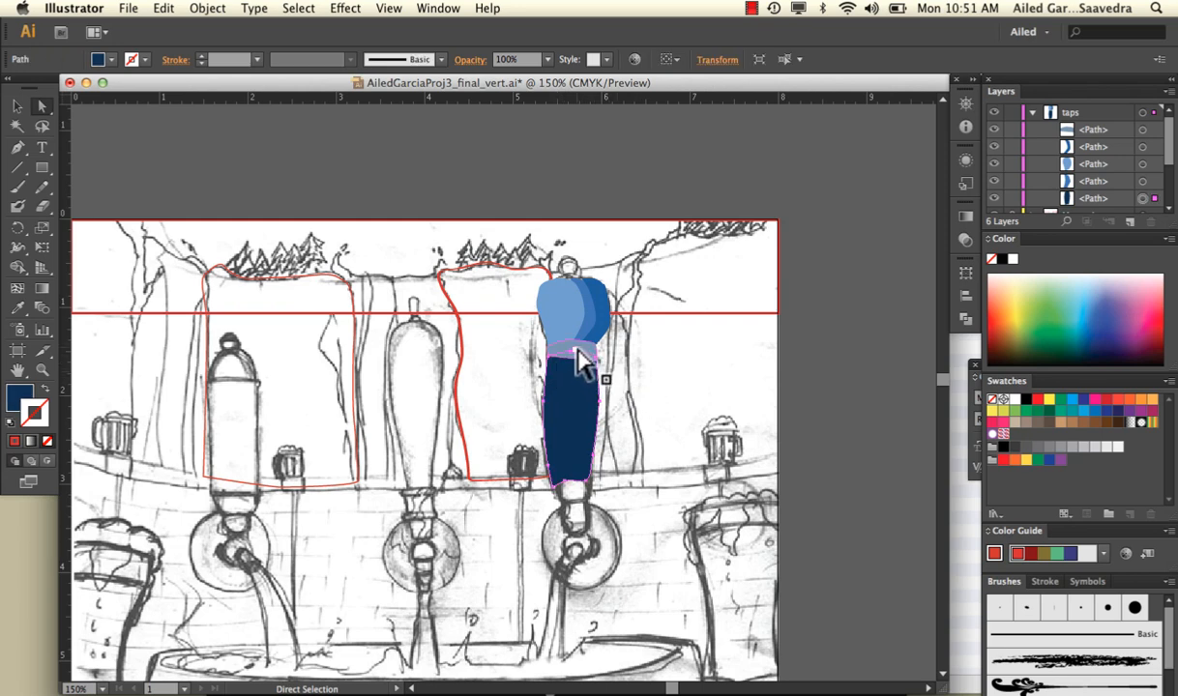
left_click(620, 385)
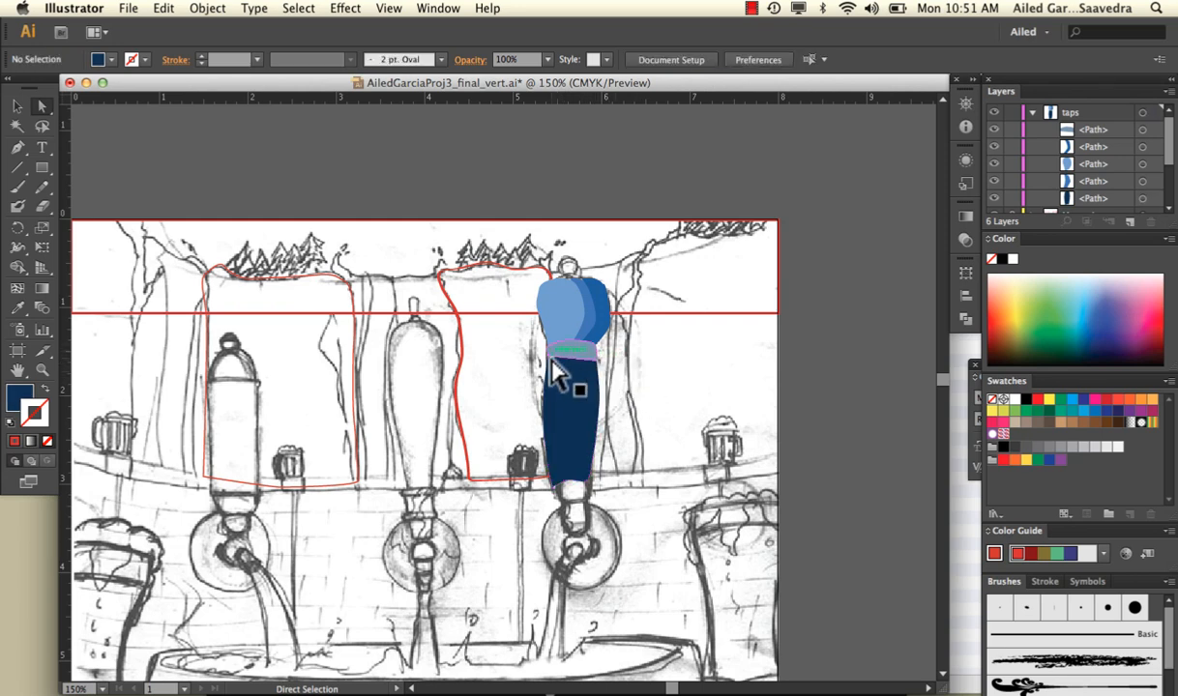
left_click(591, 391)
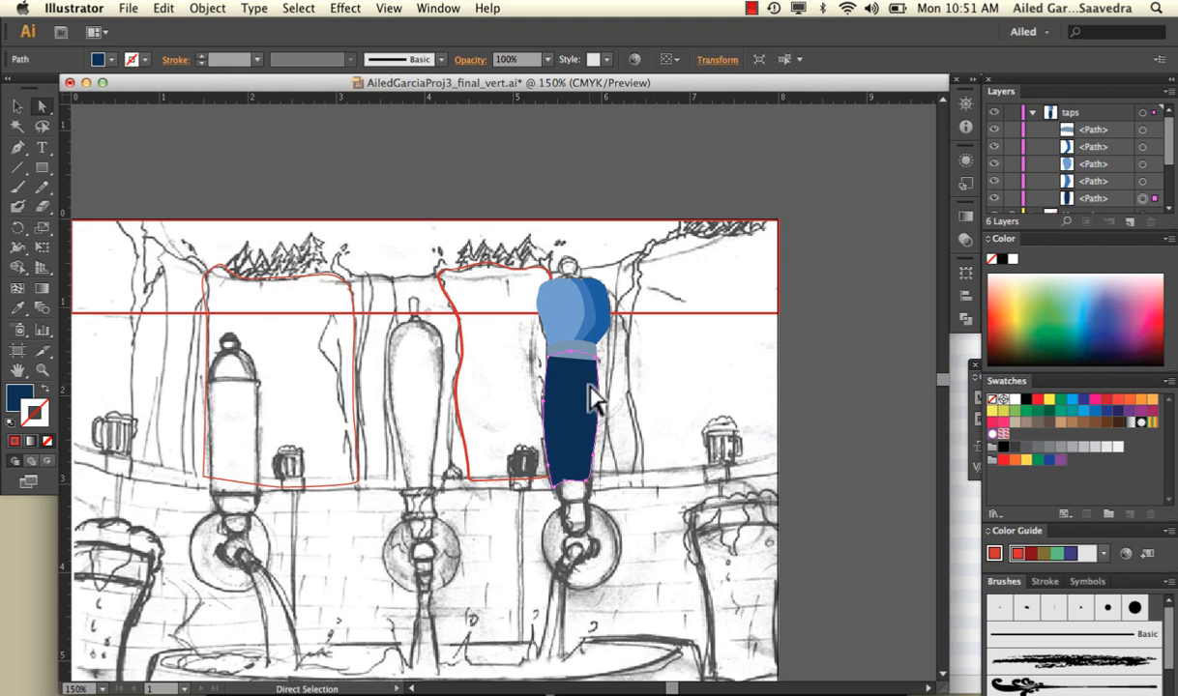
left_click_drag(1075, 198, 1103, 136)
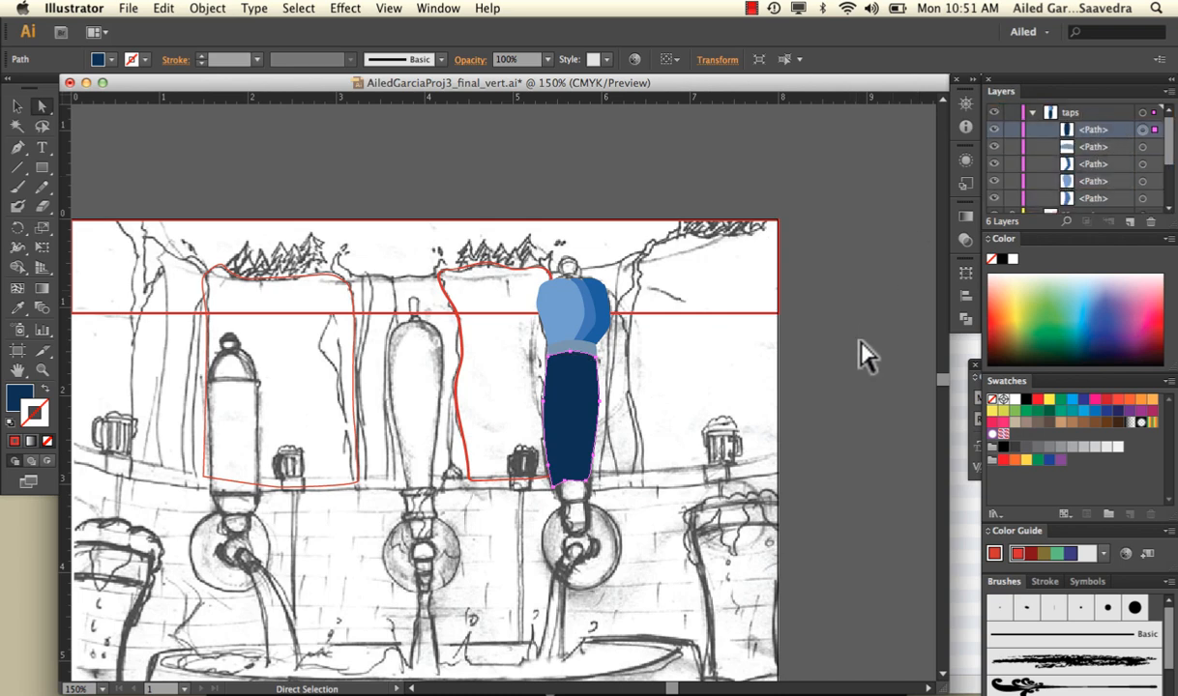
left_click(823, 331)
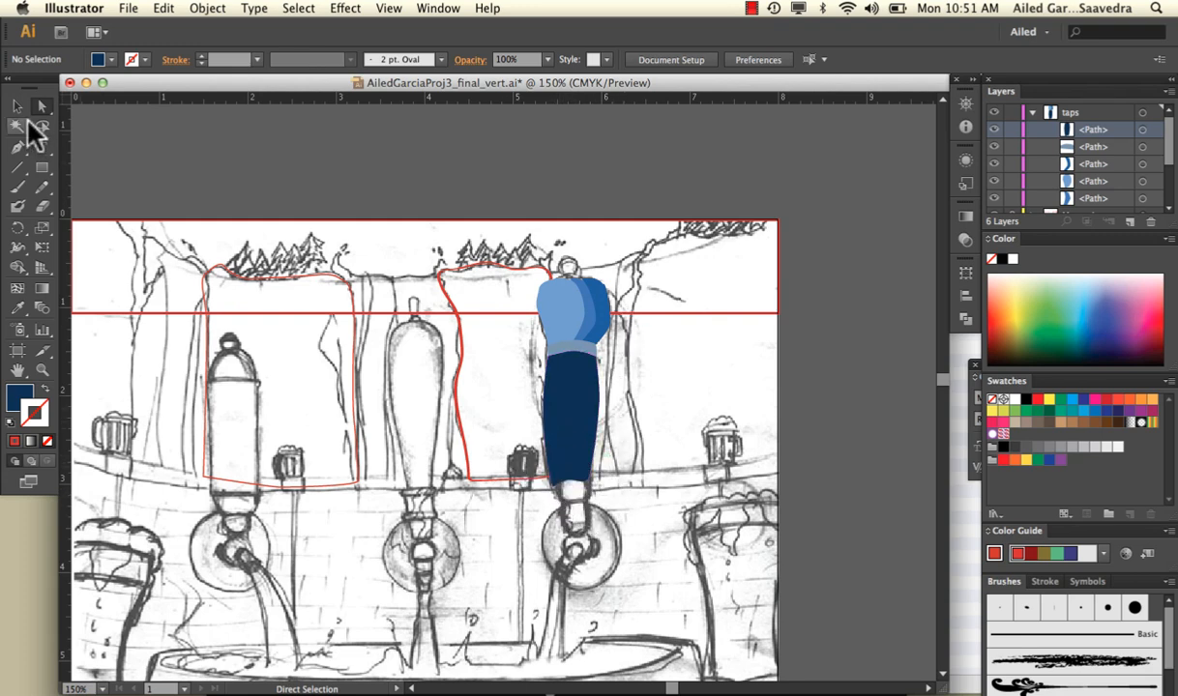
Paint 1 pt navy outline strokes around the knob below the right tap's handle, including its right side and lower edge
left_click(19, 186)
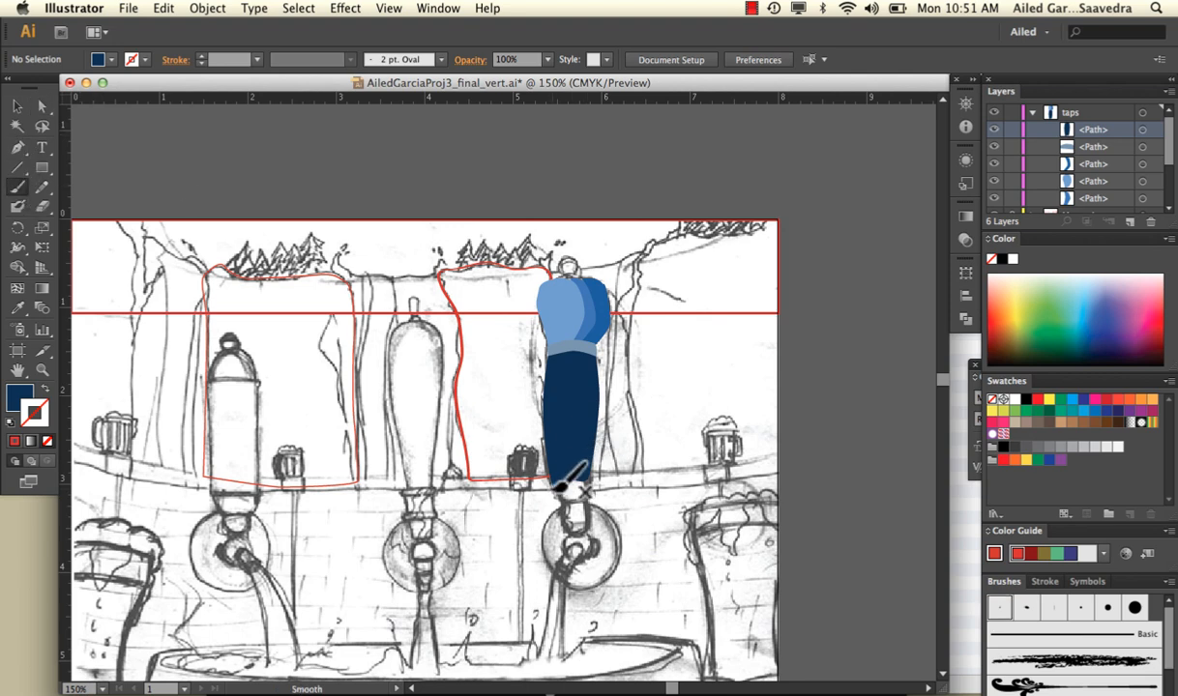
mouse_move(561, 480)
left_mouse_down()
mouse_move(552, 479)
mouse_move(590, 484)
mouse_move(590, 502)
left_mouse_up()
key("v")
left_click(558, 493)
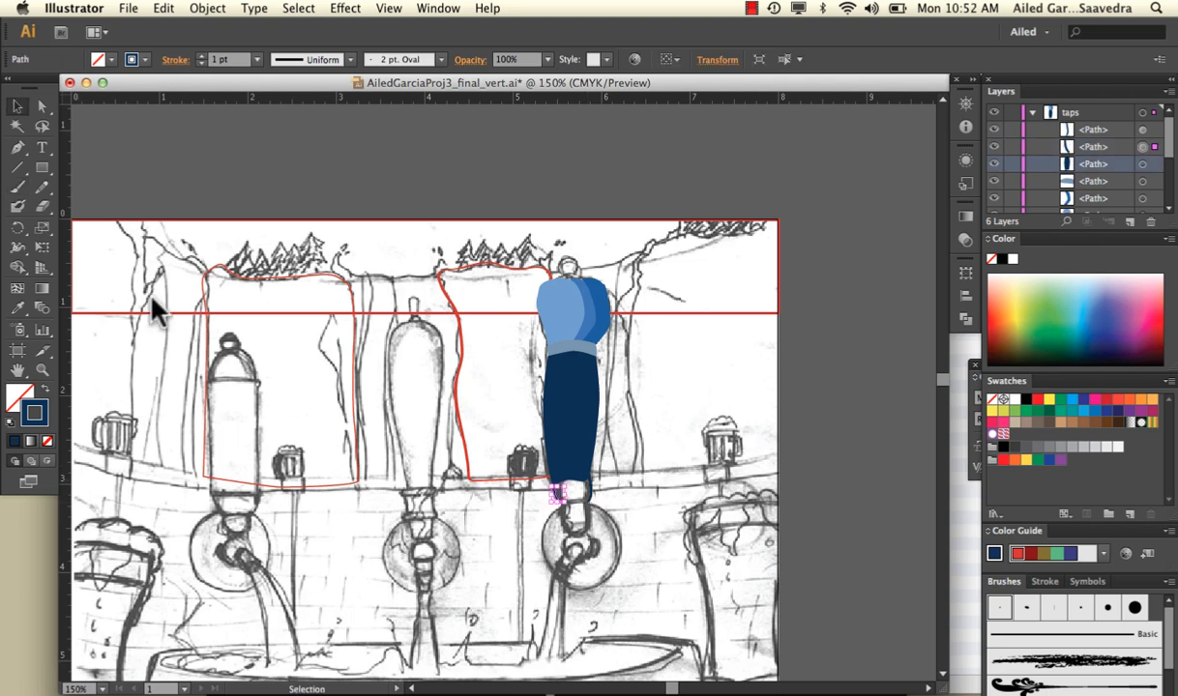
left_click(18, 186)
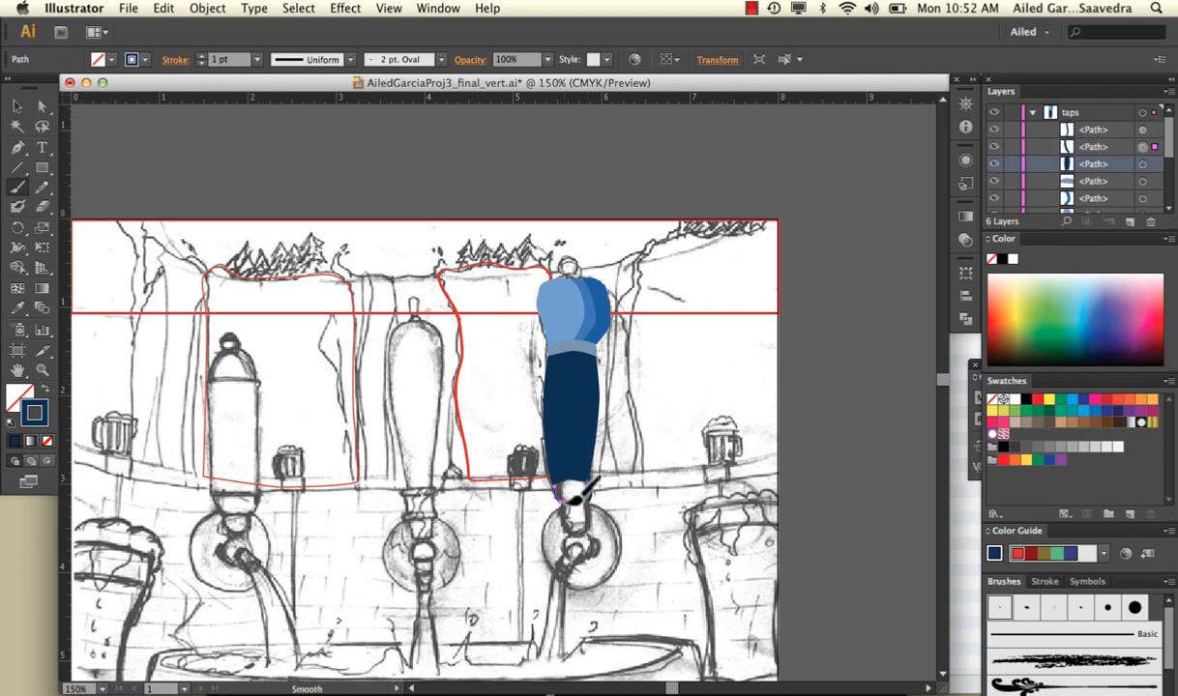
left_click_drag(561, 509, 591, 509)
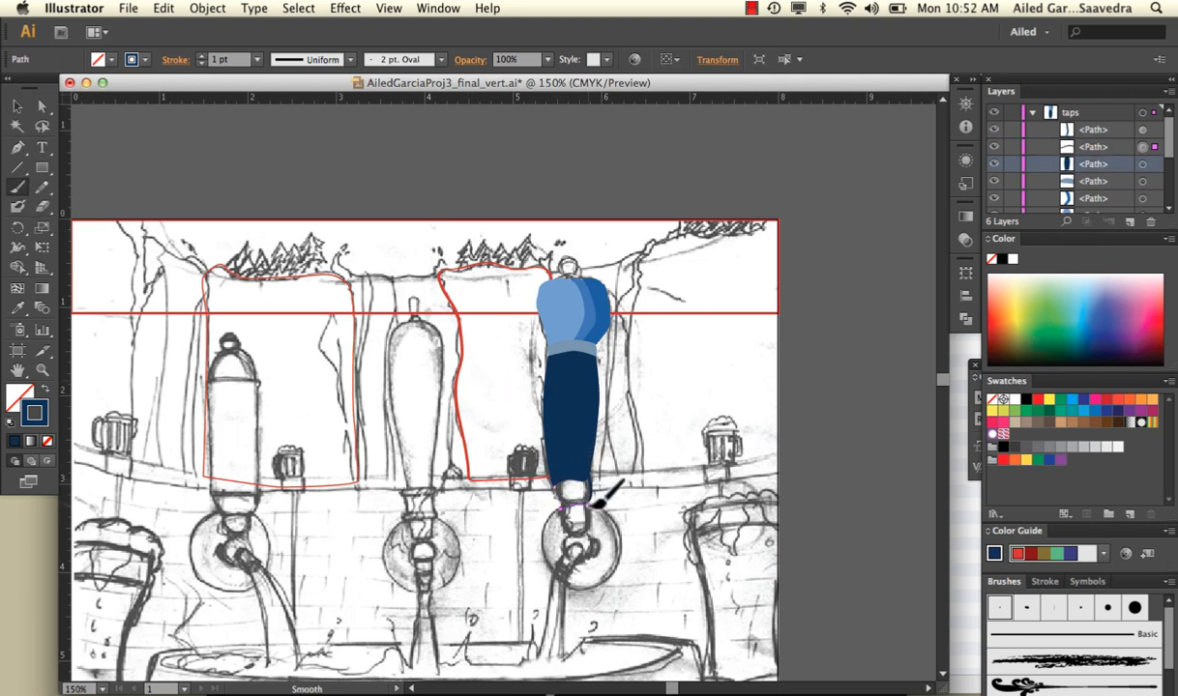
left_click(42, 105)
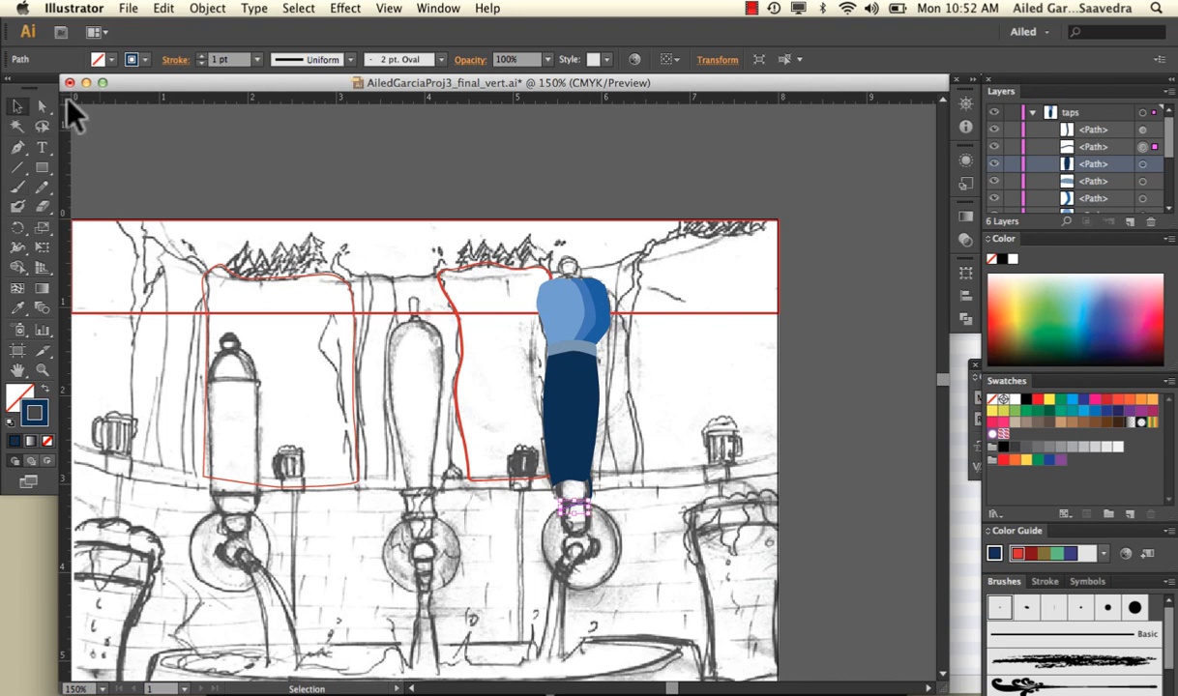
left_click(537, 512)
Paint the knob's left outline from its lower edge up to the navy handle with the Paintbrush
key("super+=")
key("super+=")
scroll(539, 504, "down", 3)
scroll(539, 504, "right", 2)
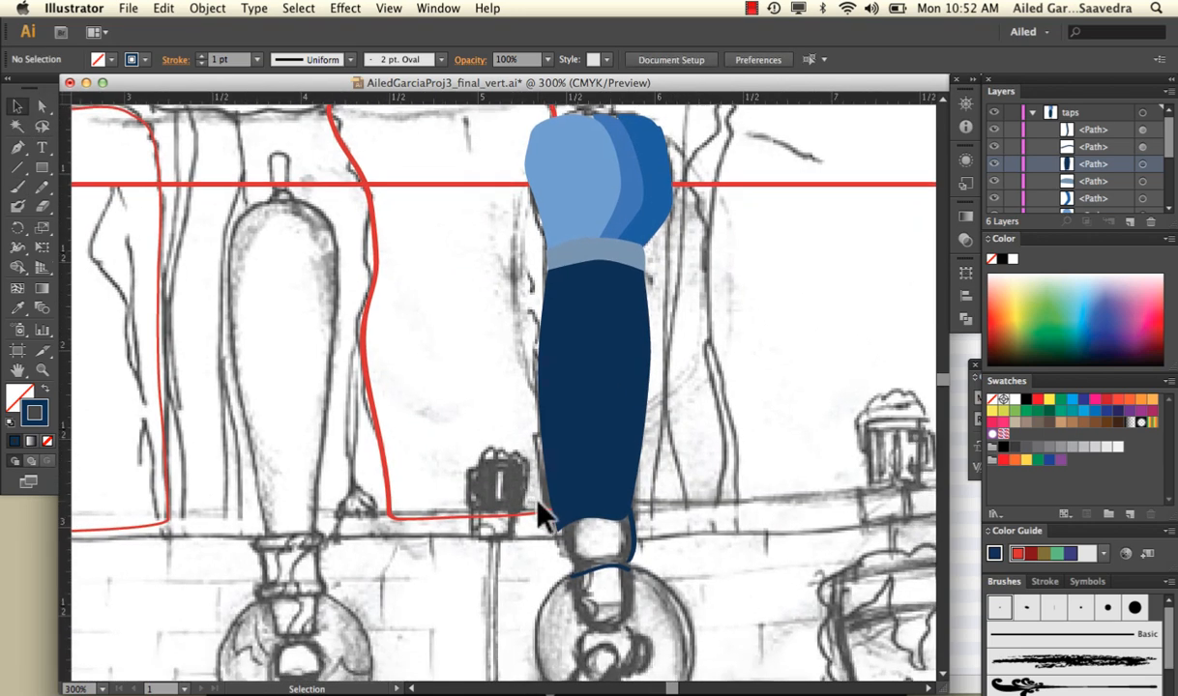
left_click(17, 187)
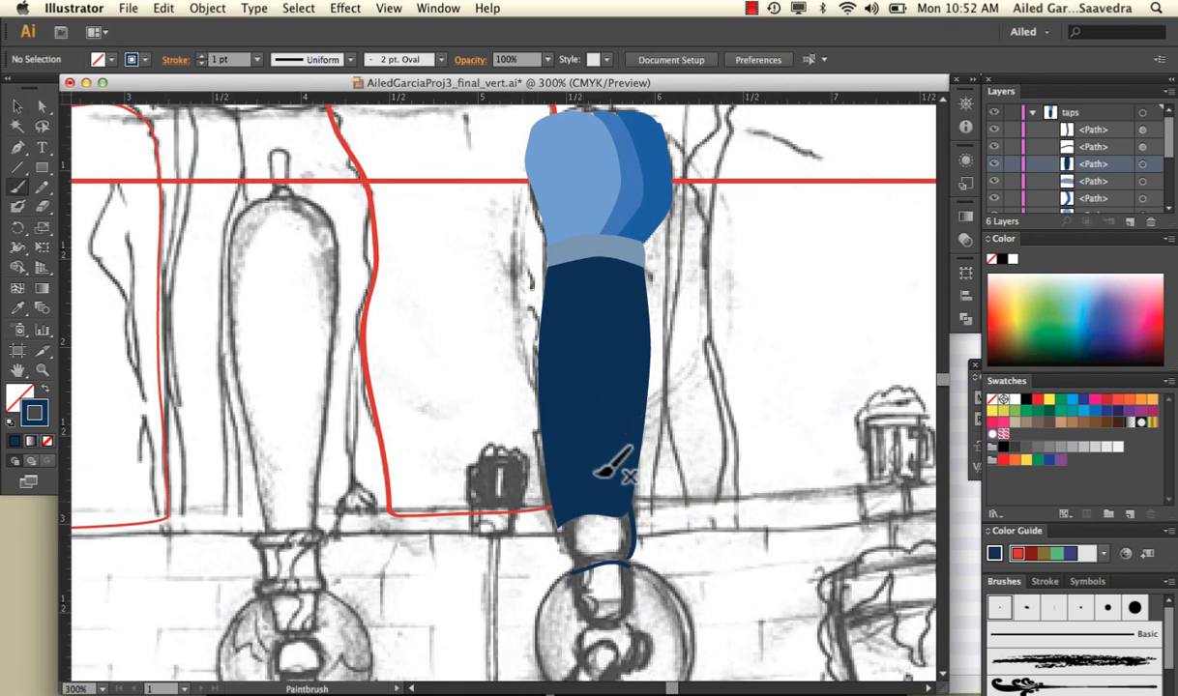
mouse_move(581, 560)
left_mouse_down()
mouse_move(573, 563)
mouse_move(559, 522)
left_mouse_up()
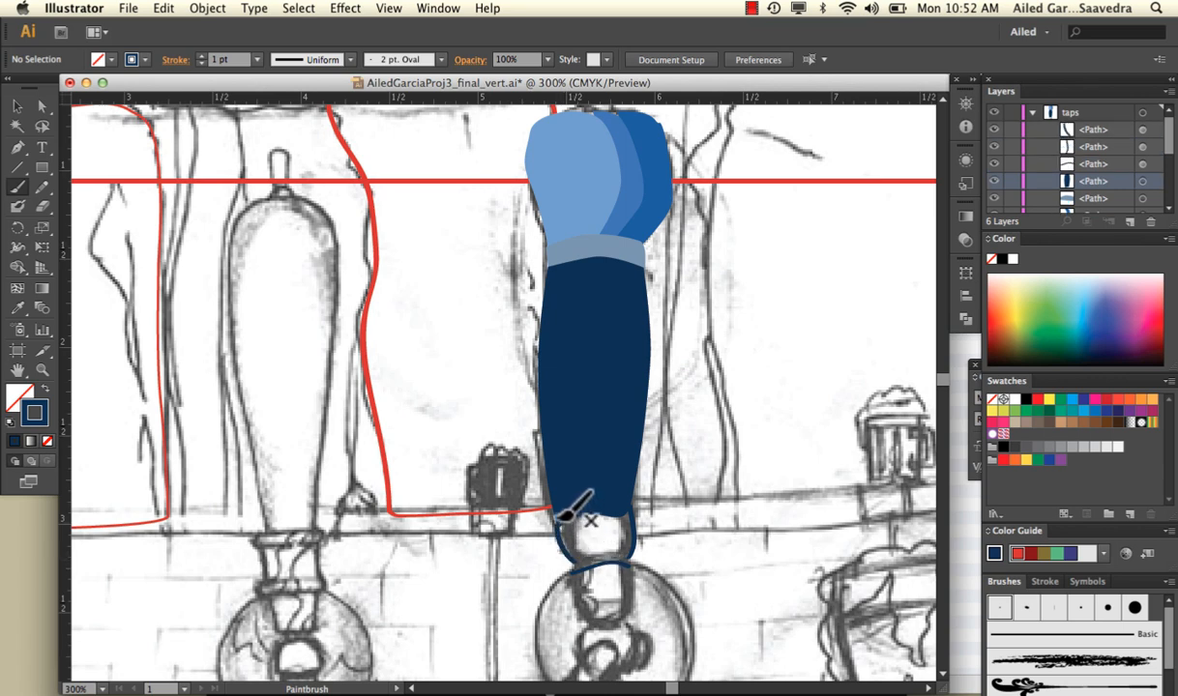
left_click(17, 106)
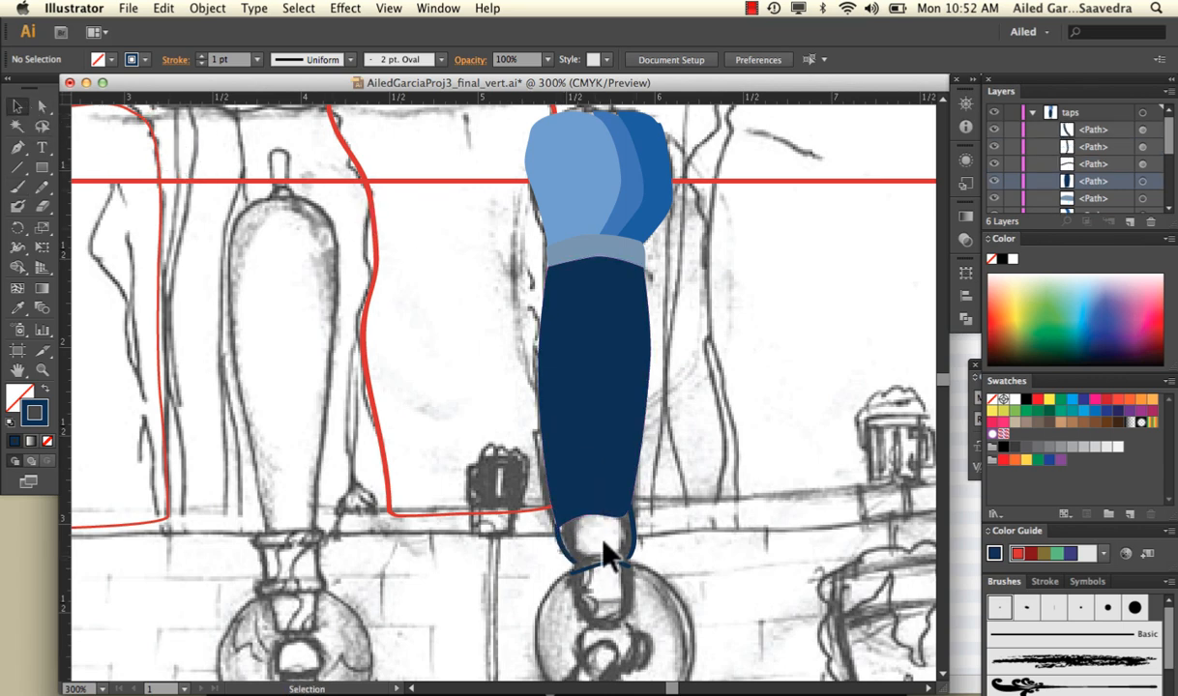
Select the knob's three outline strokes and fill them with light blue
left_click(631, 561)
double_click(21, 395)
left_click_drag(488, 302, 469, 259)
left_click(754, 258)
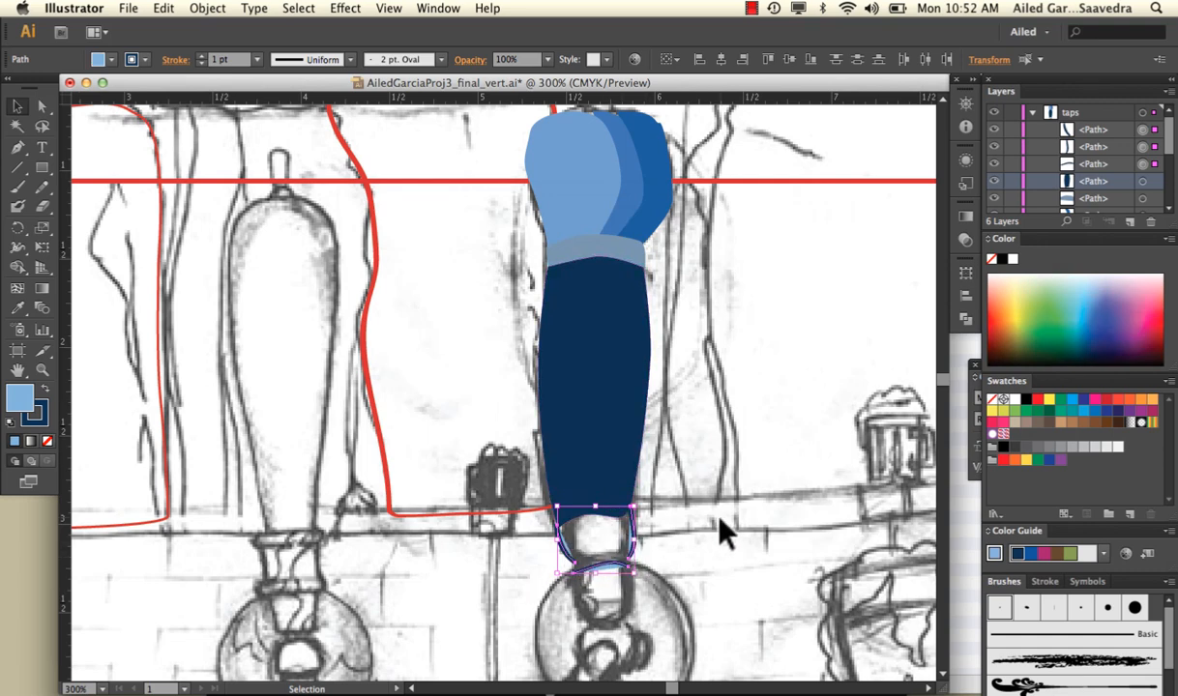
Join the knob's side strokes to its lower edge at both bottom corners with the Pen tool
scroll(726, 532, "down", 2)
key("a")
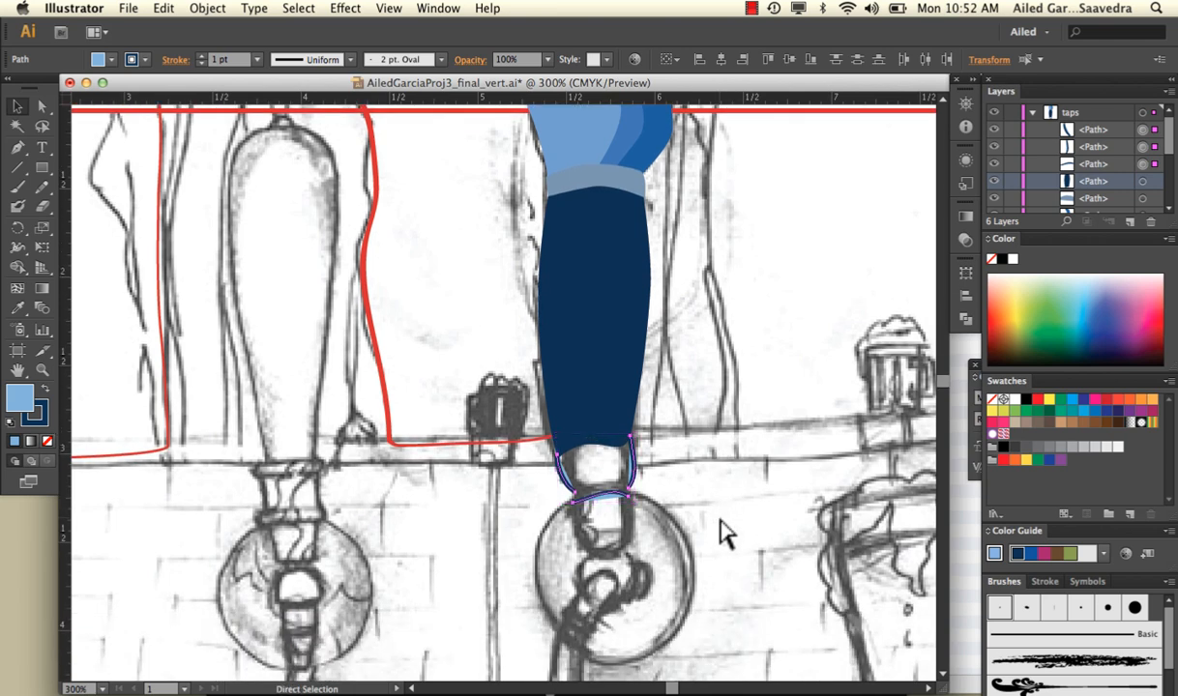
key("super+equal")
key("v")
scroll(725, 532, "down", 3)
scroll(725, 532, "right", 1)
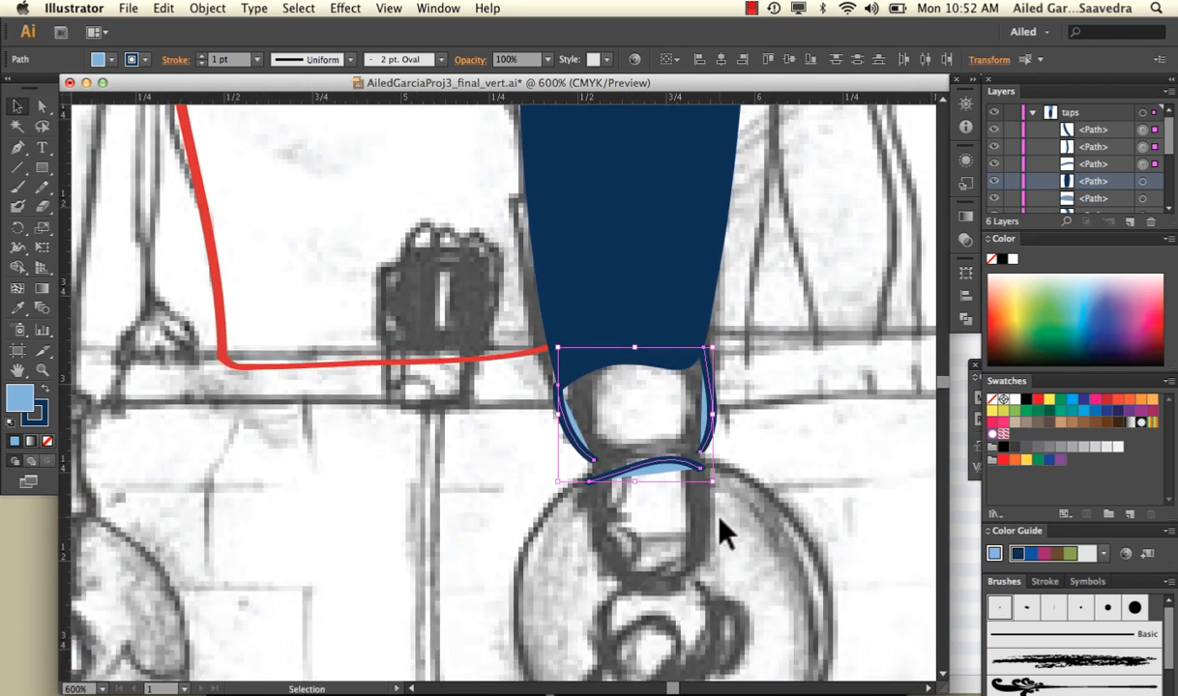
scroll(719, 518, "down", 1)
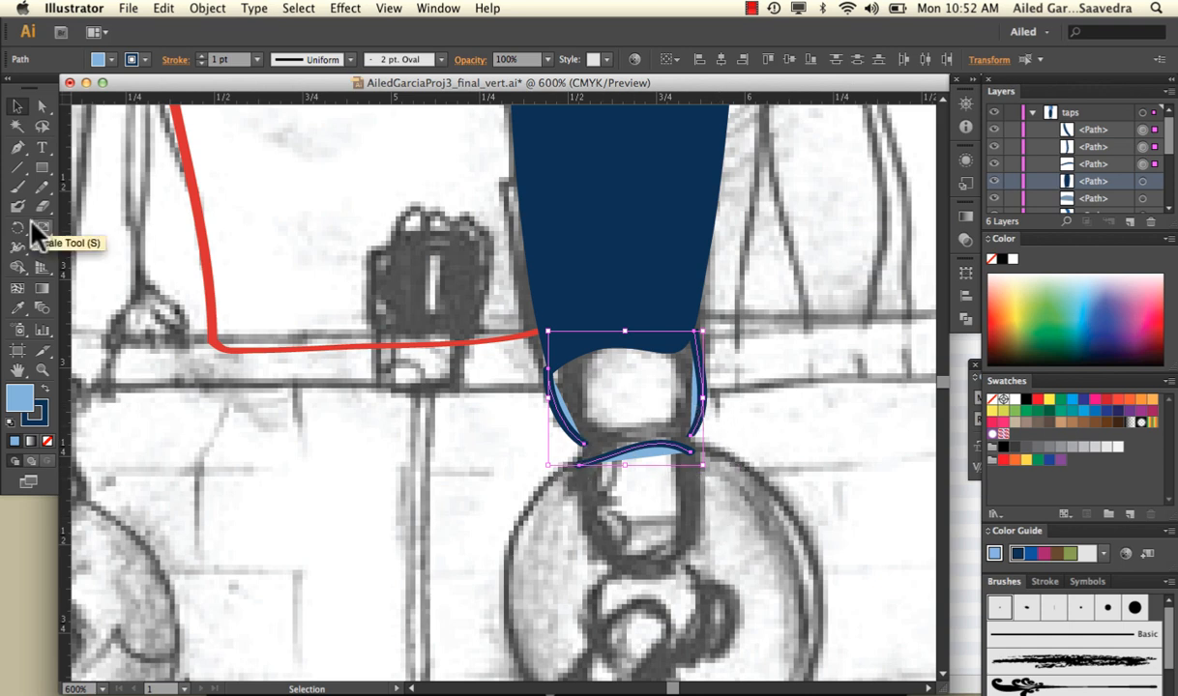
left_click(18, 147)
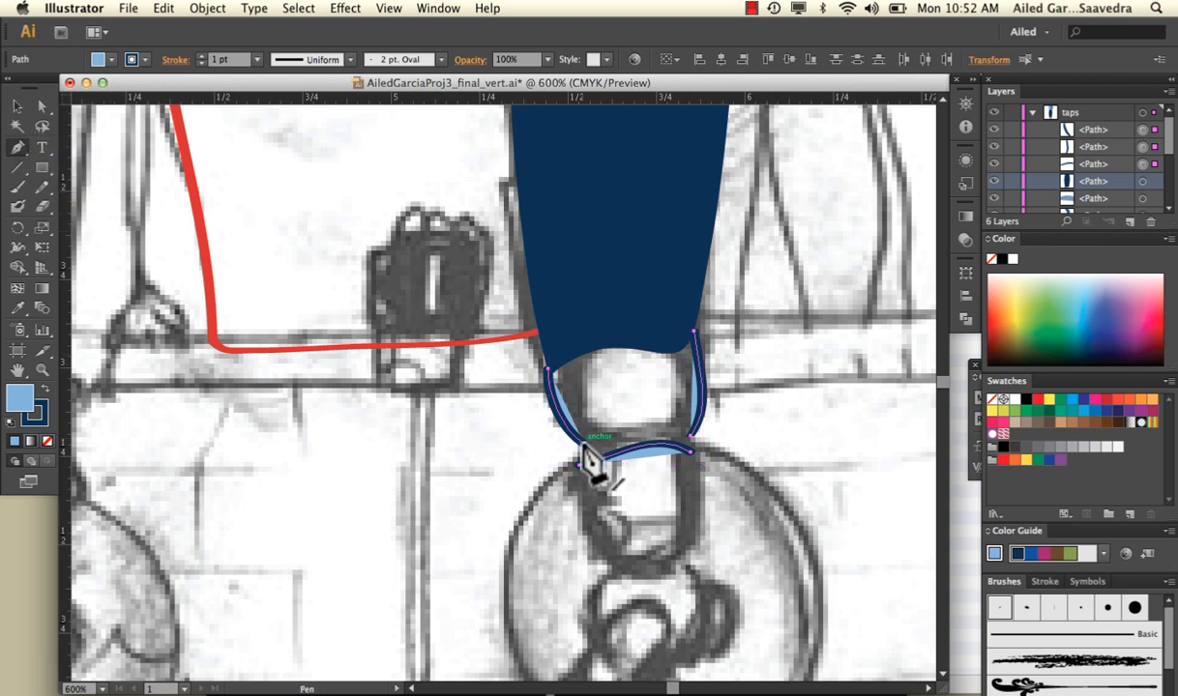
left_click_drag(583, 447, 586, 477)
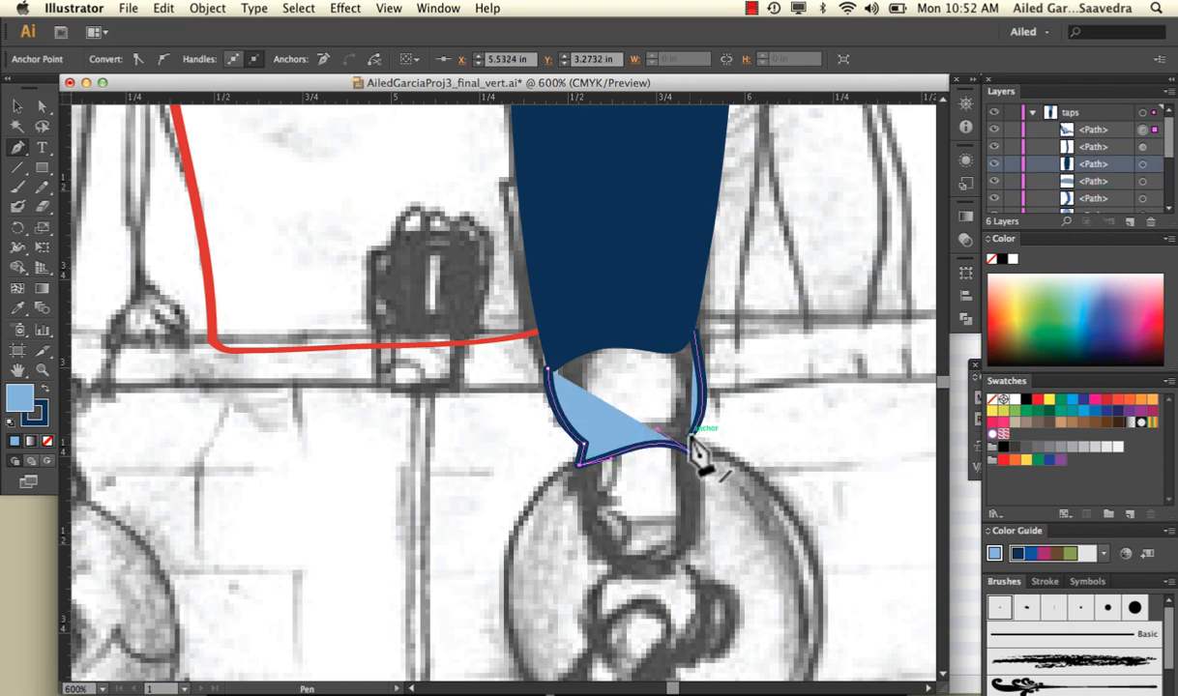
left_click_drag(691, 441, 692, 456)
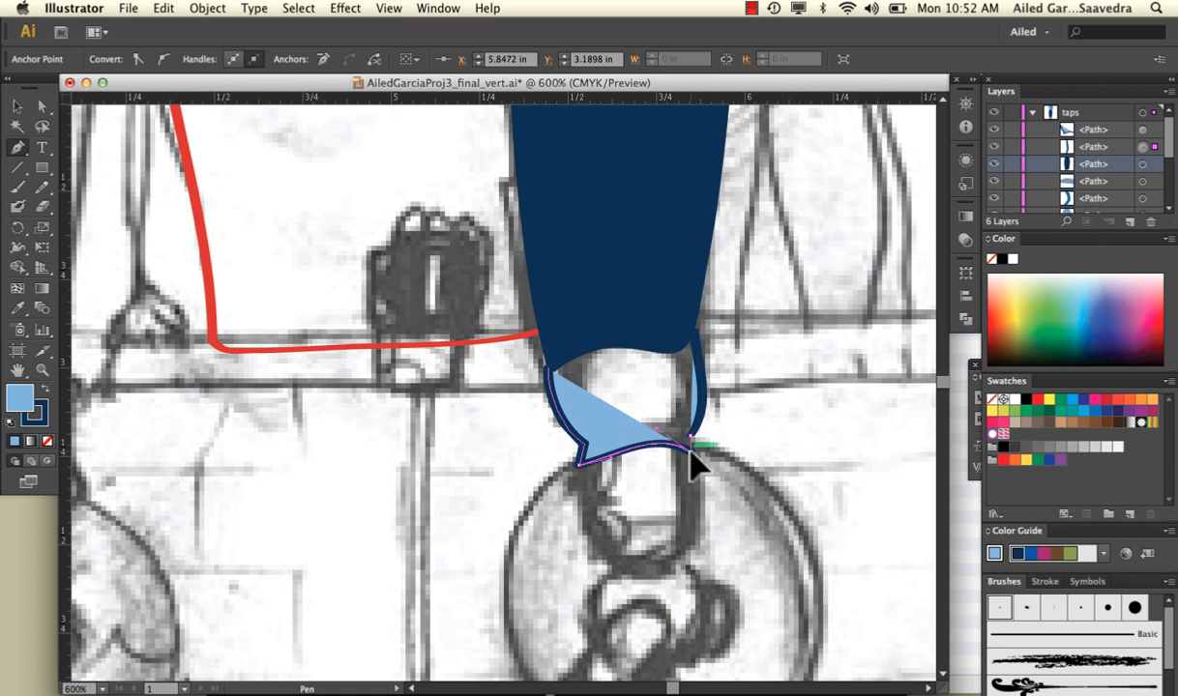
Close the knob's path with a curved top edge overlapping the lower end of the navy handle
left_click(694, 331)
left_click_drag(615, 320, 592, 326)
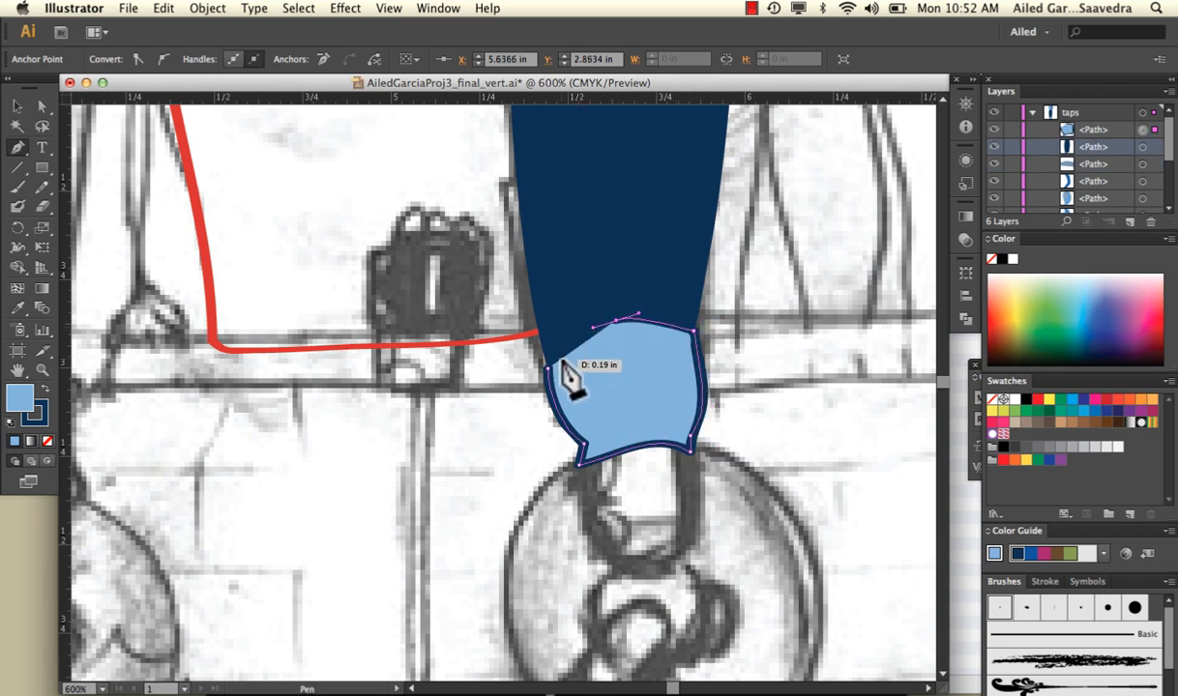
left_click(548, 371)
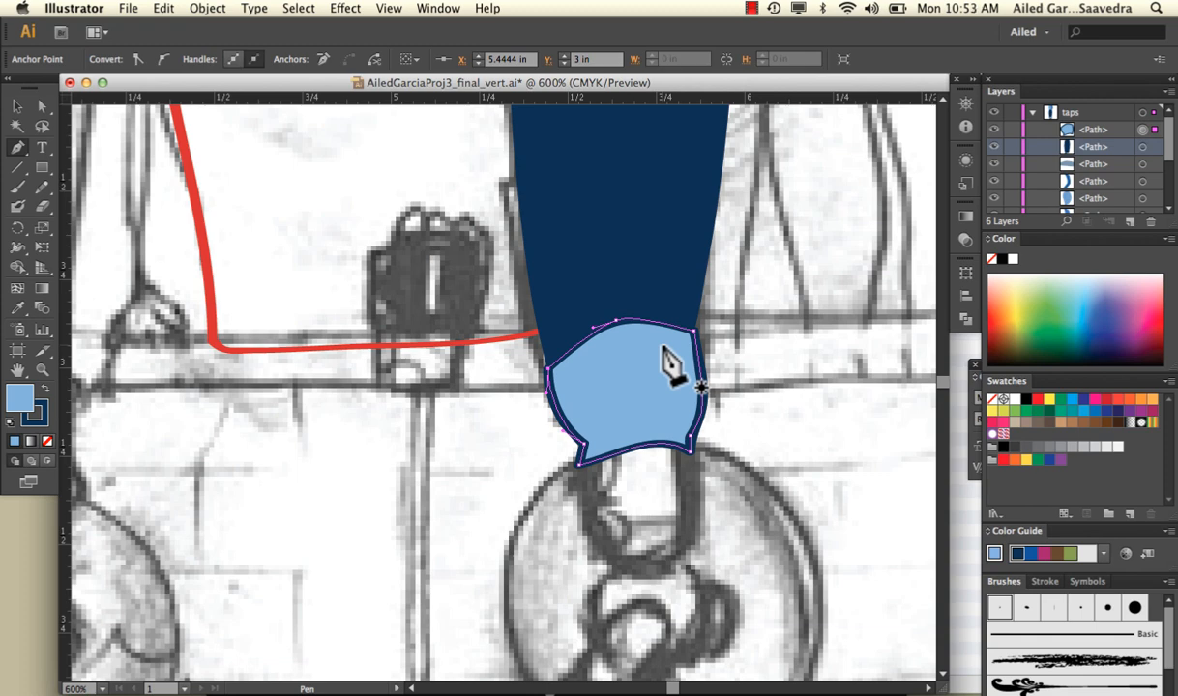
left_click(20, 108)
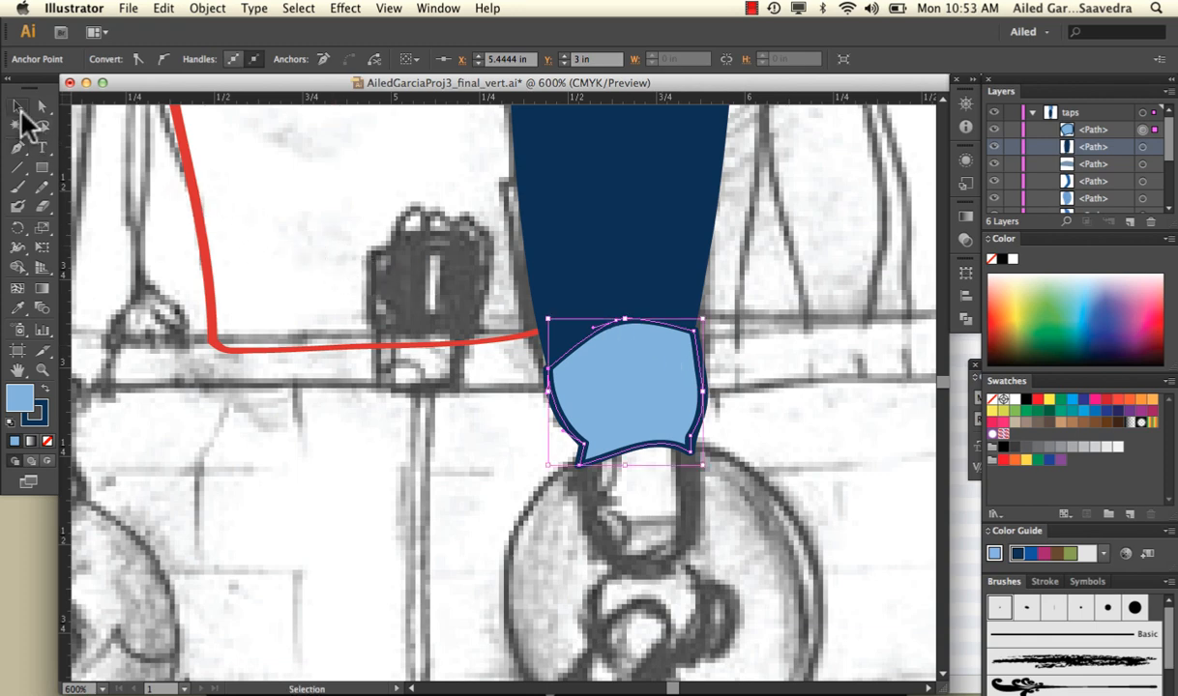
Paint the left and right outlines of the middle tap handle over the sketch with the Paintbrush
key("a")
key("super+minus")
key("super+minus")
key("super+minus")
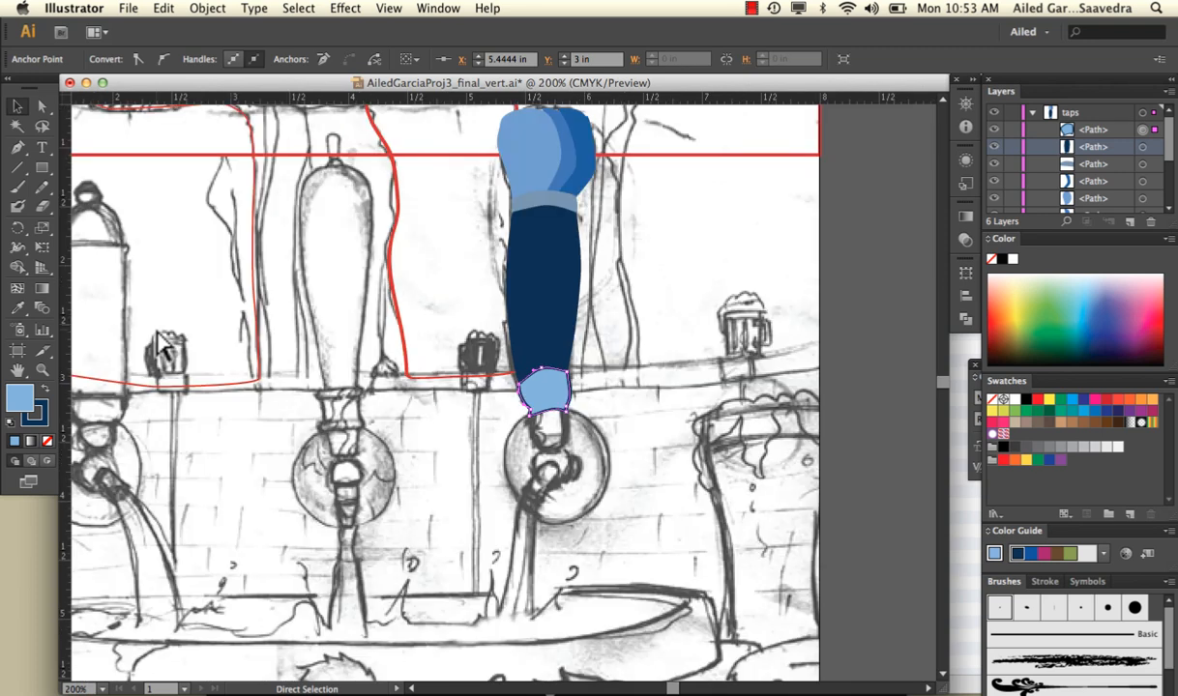
key("super+minus")
scroll(157, 341, "down", 3)
scroll(158, 341, "left", 2)
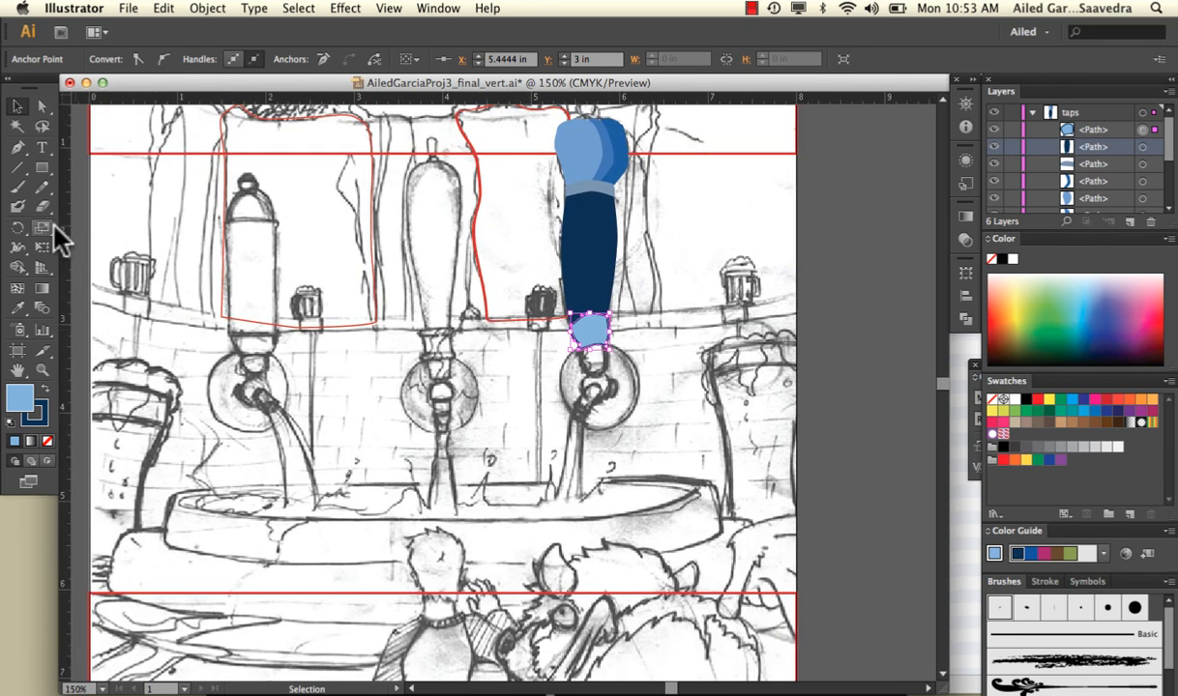
left_click(18, 187)
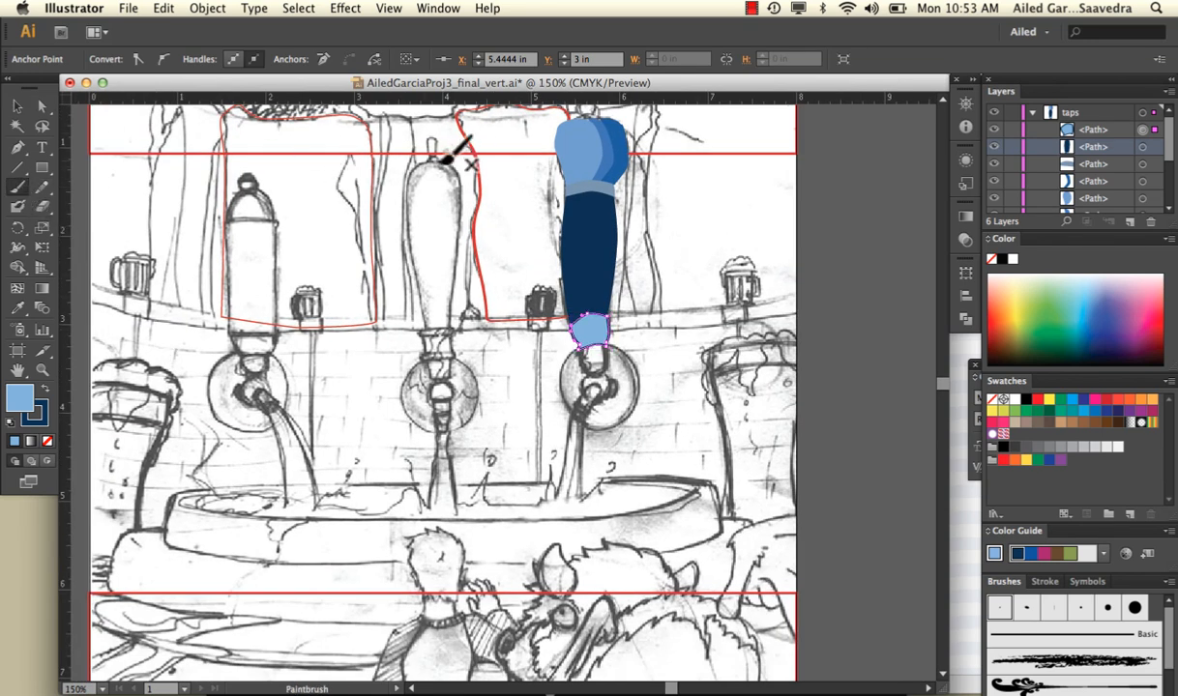
left_click_drag(410, 168, 435, 307)
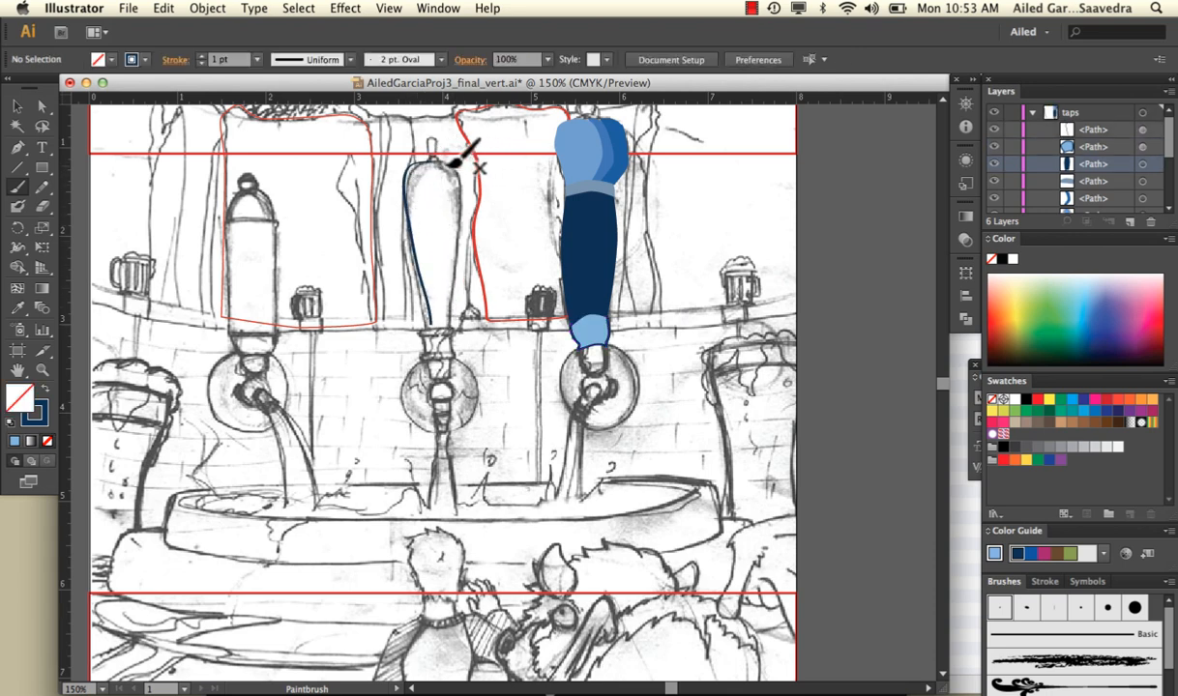
mouse_move(451, 158)
left_mouse_down()
mouse_move(467, 186)
mouse_move(451, 321)
left_mouse_up()
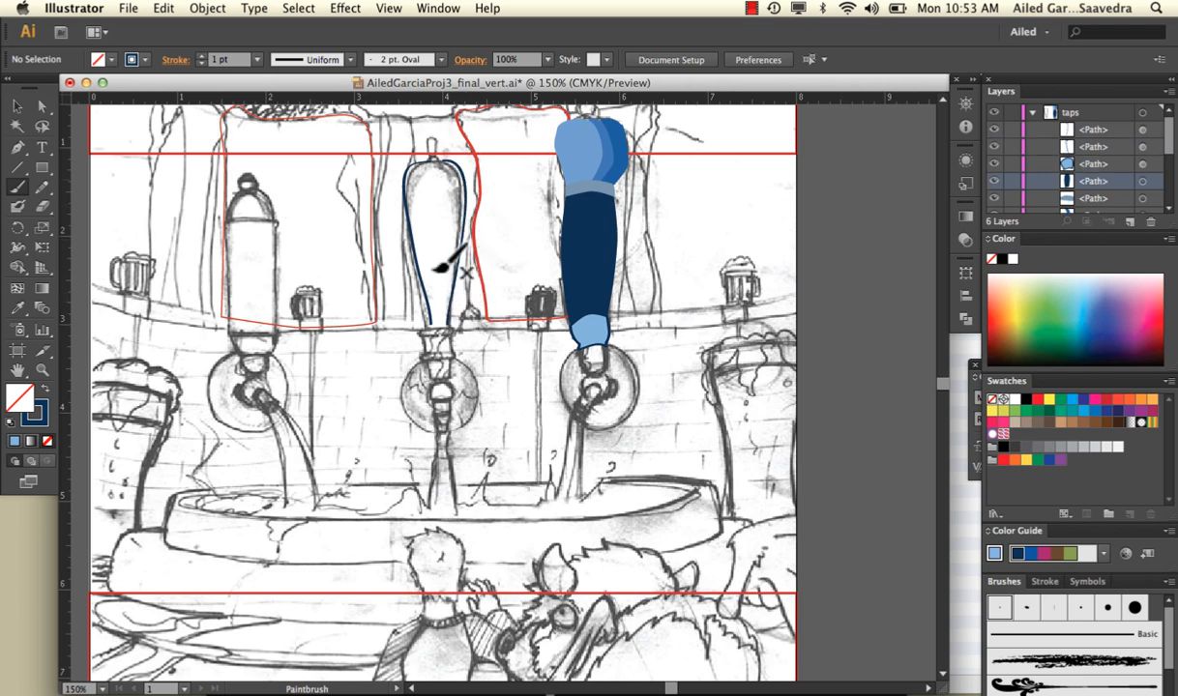
Try swapping fill and stroke on the middle handle's two outline strokes, and undo the swaps
left_click(18, 106)
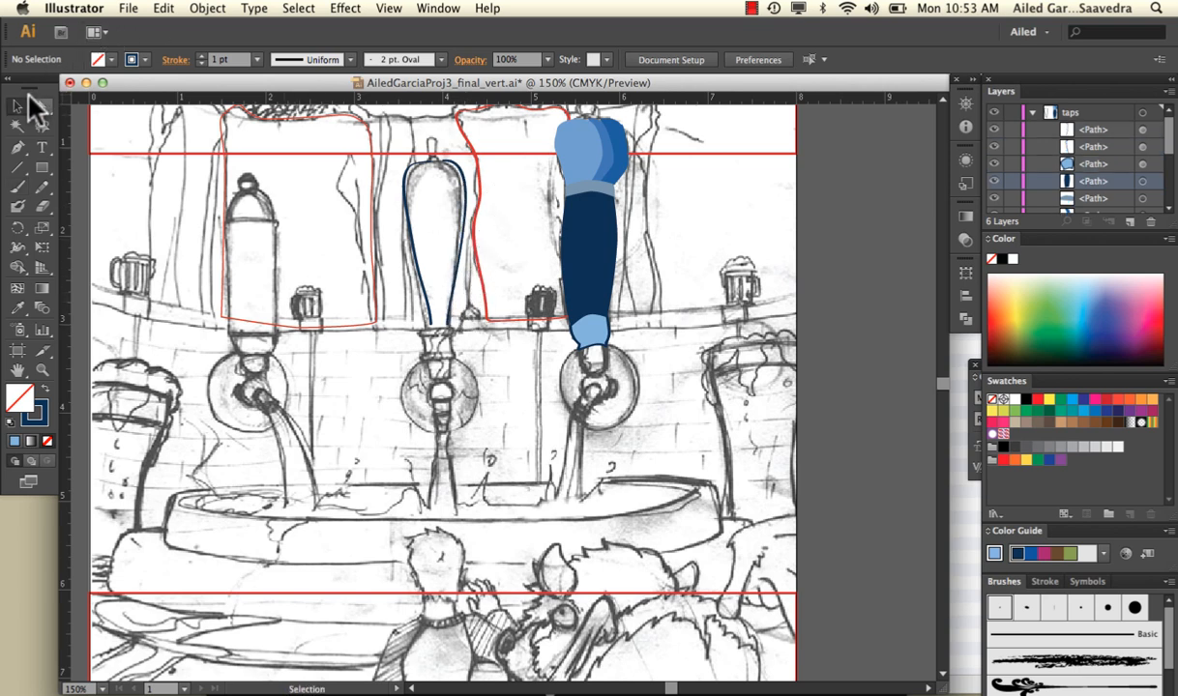
left_click(411, 180)
left_click(45, 386)
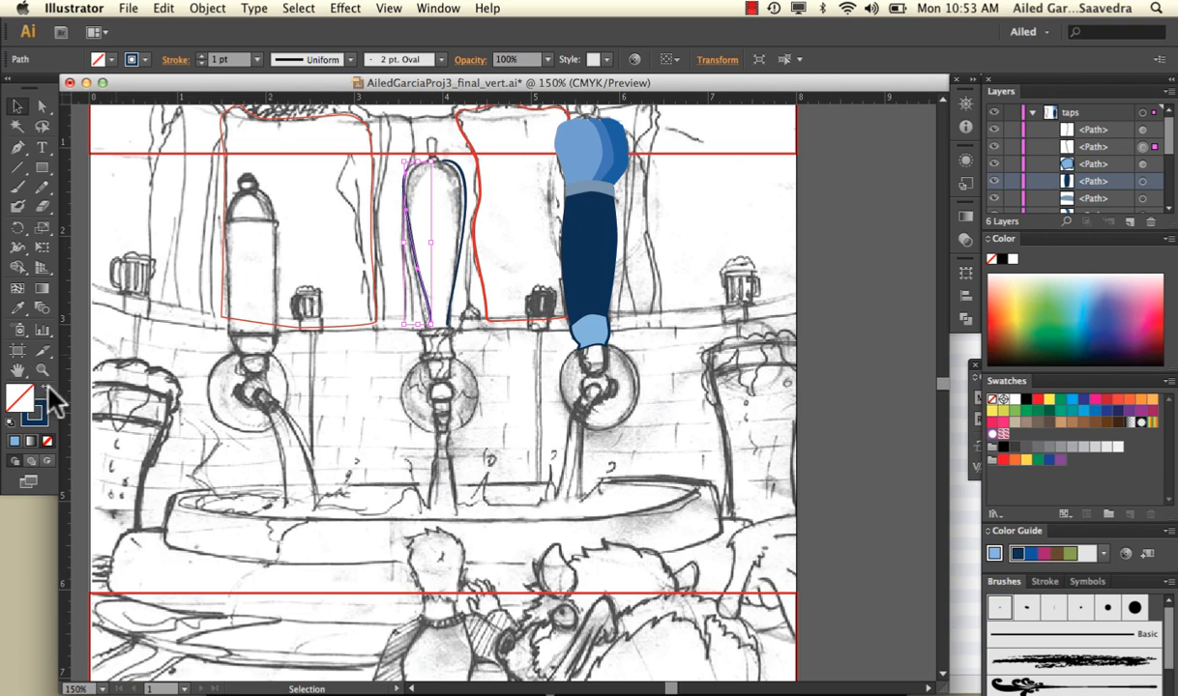
left_click(467, 190)
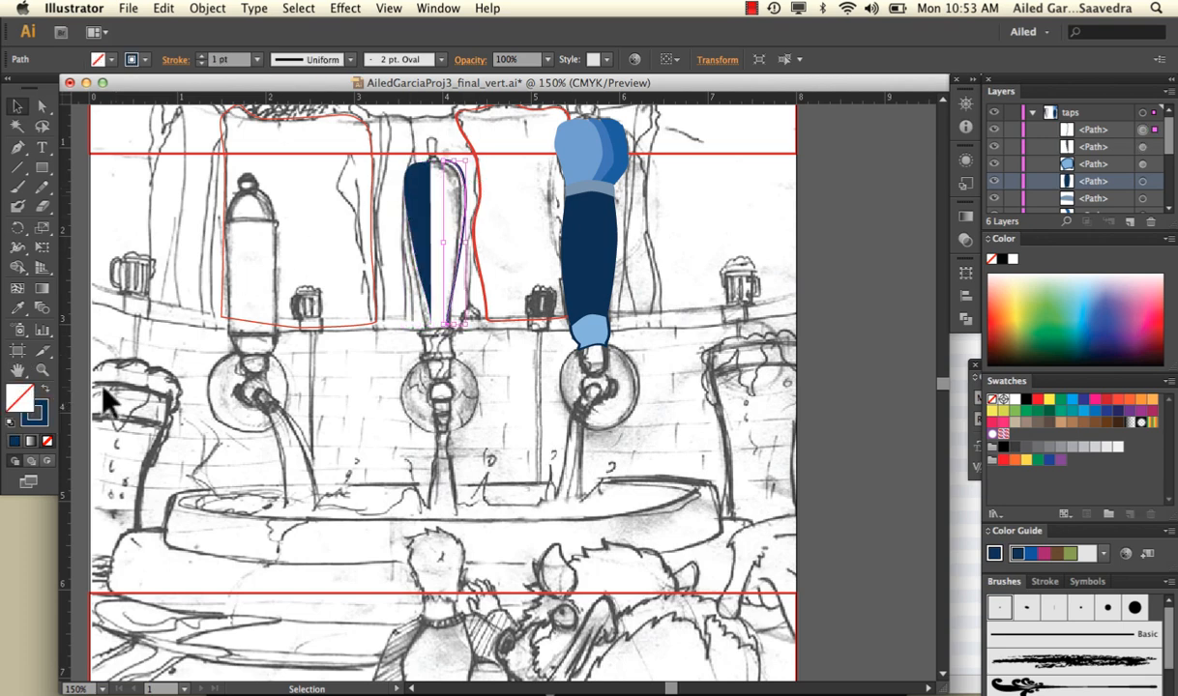
left_click(45, 387)
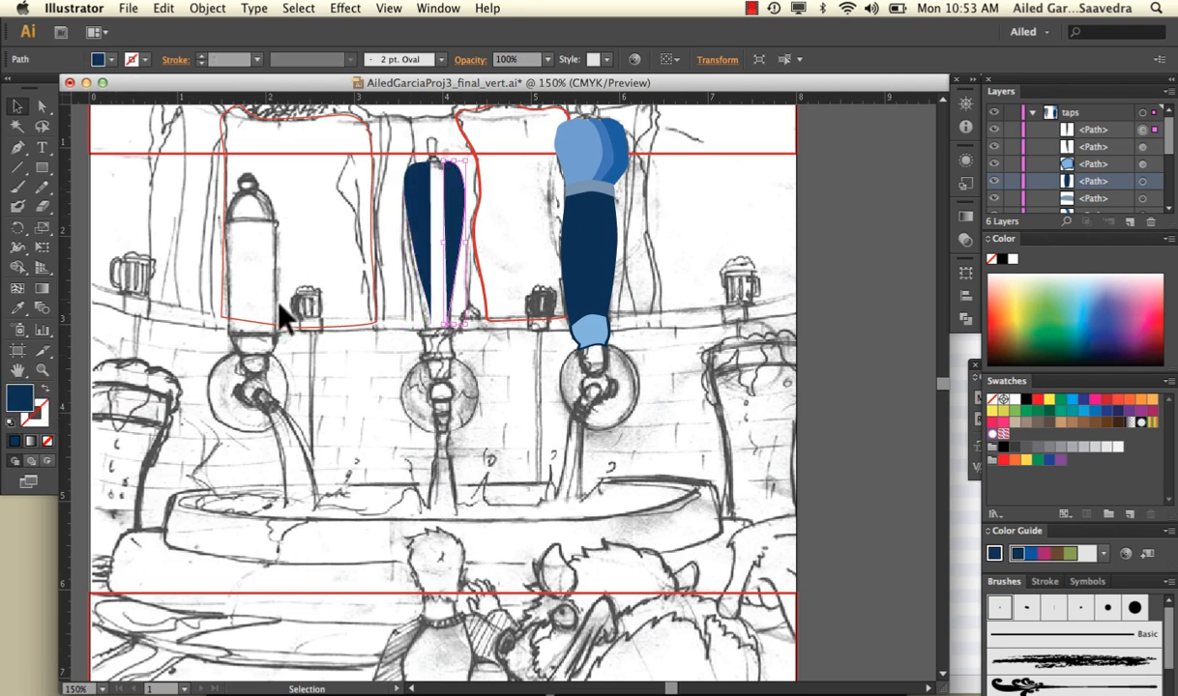
key("super+z")
key("super+z")
key("super+z")
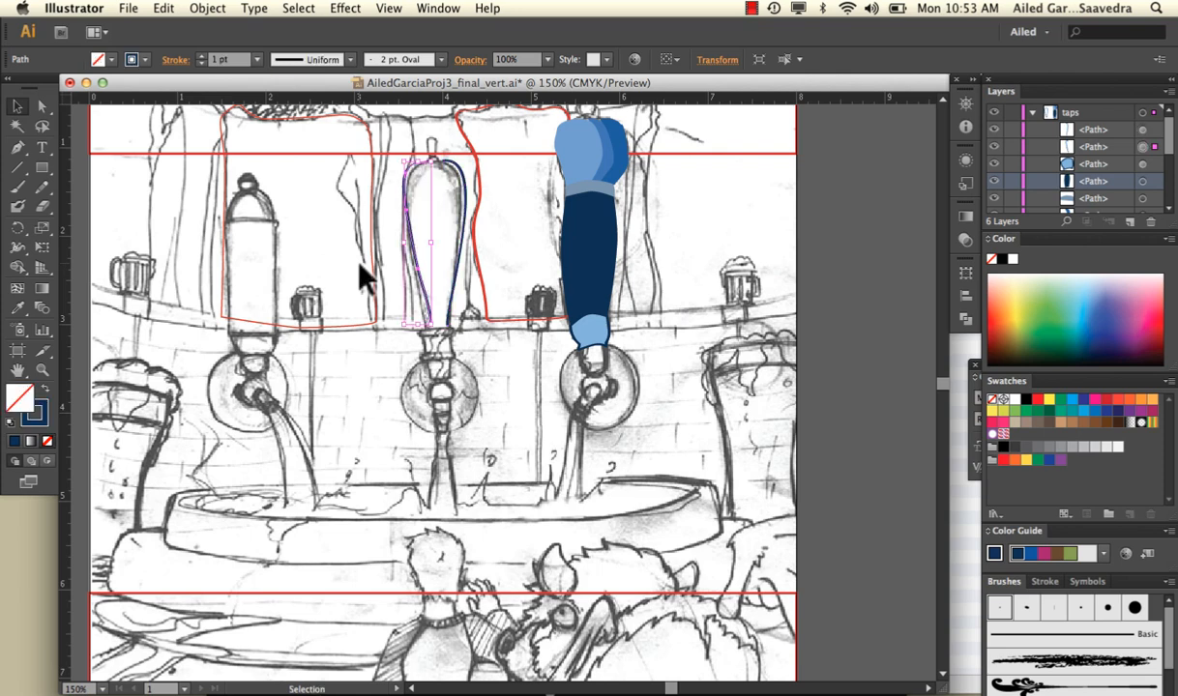
Select the middle handle's left and right strokes and join their upper ends into one path with Join
left_click(396, 199)
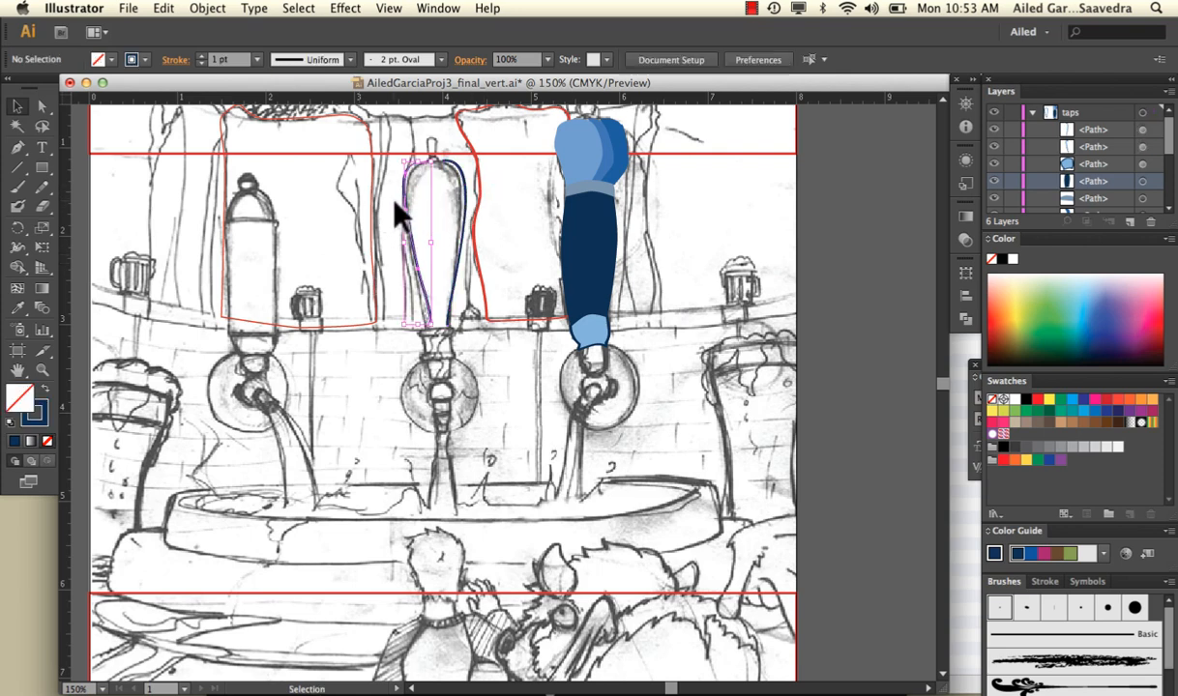
left_click(406, 201)
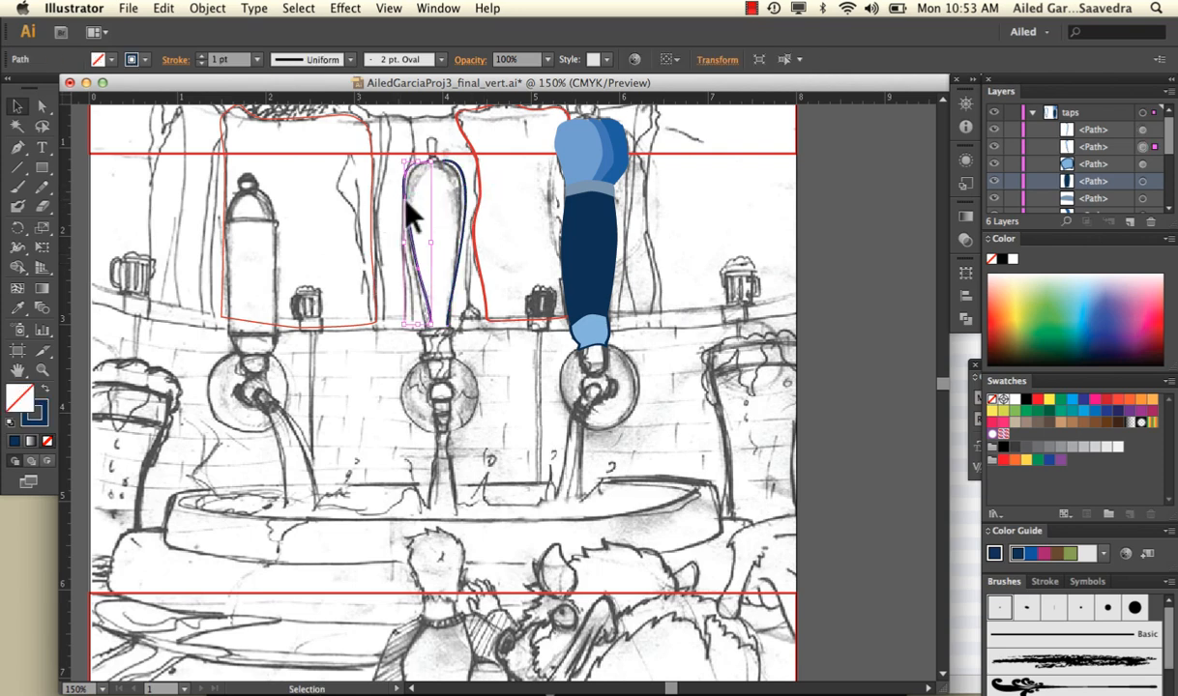
left_click(463, 184, "shift")
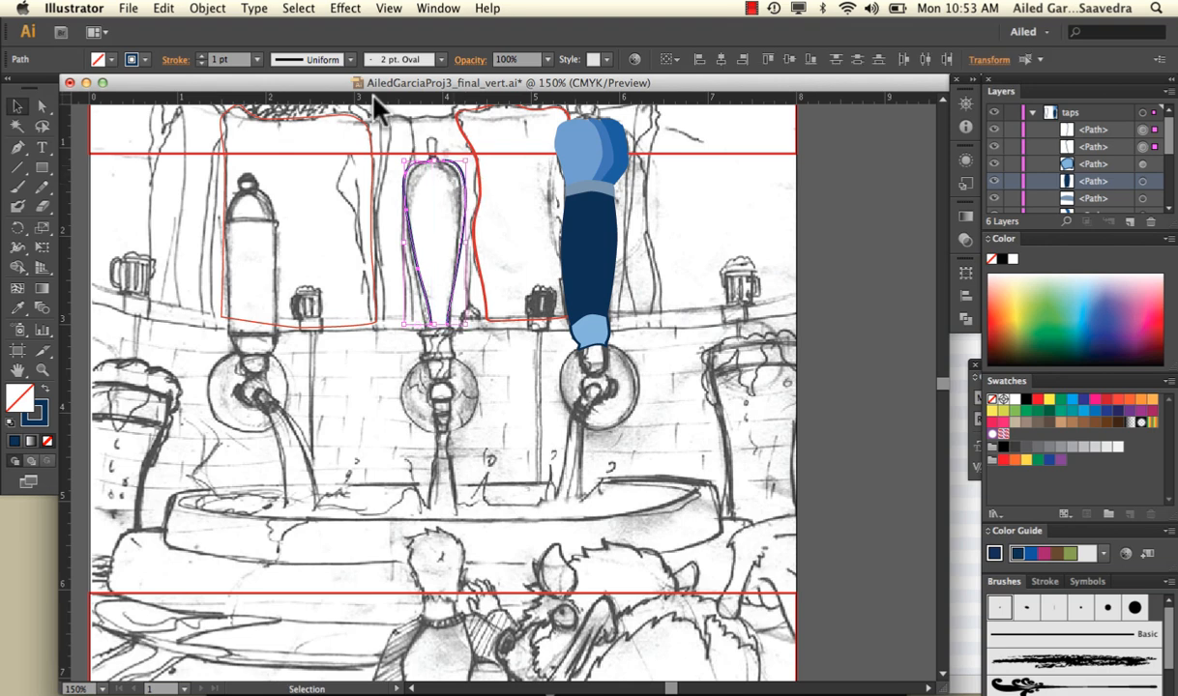
left_click(217, 7)
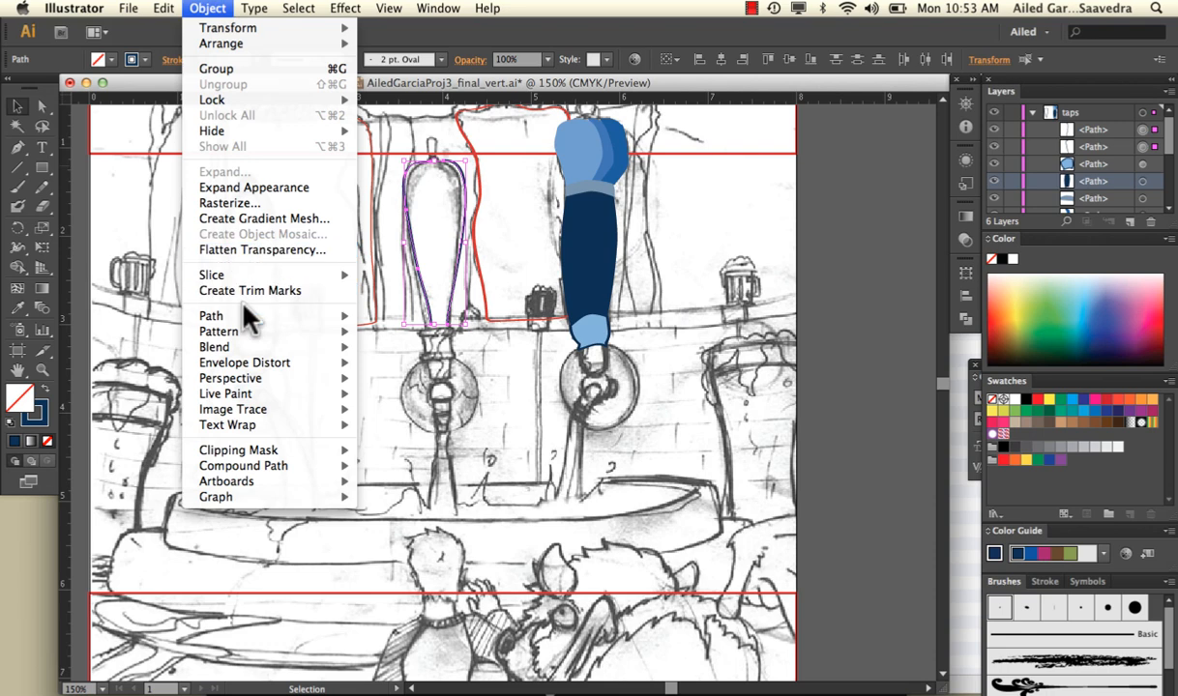
mouse_move(247, 316)
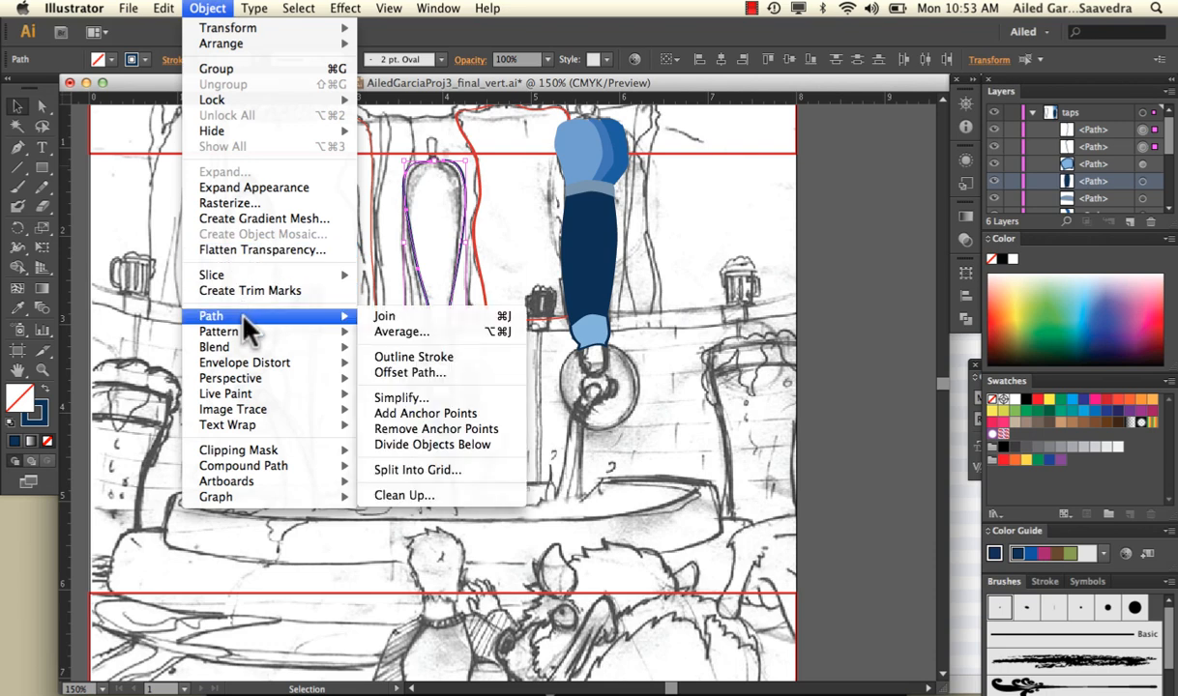
left_click(372, 320)
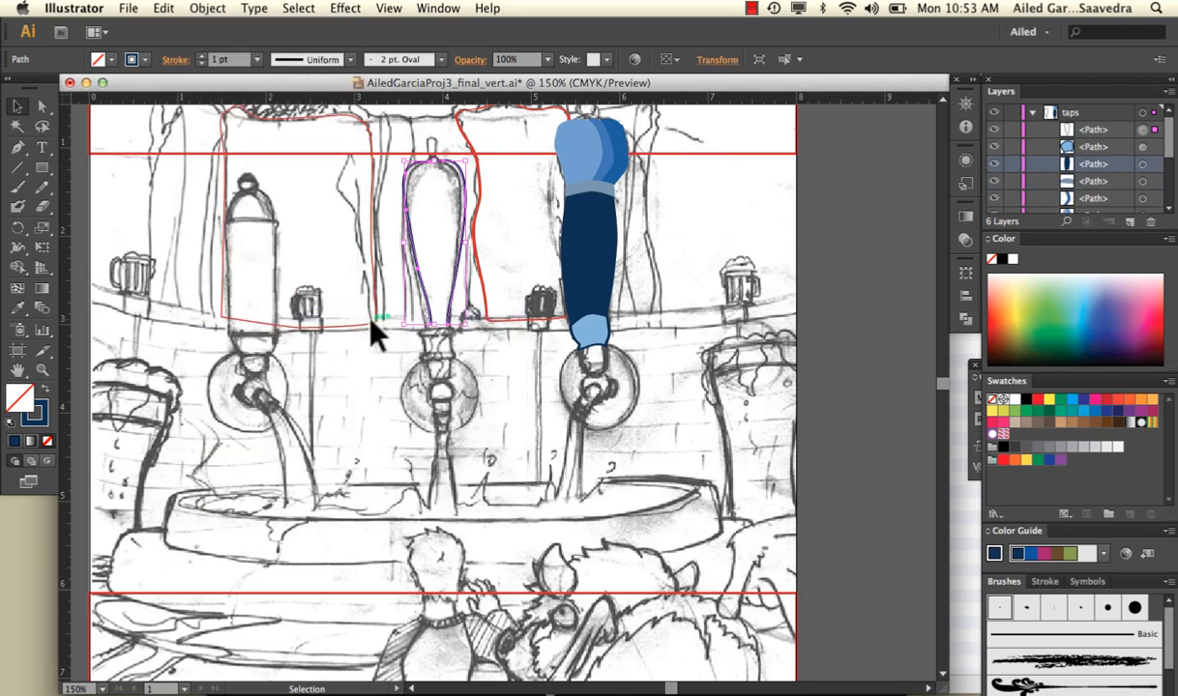
left_click(435, 217)
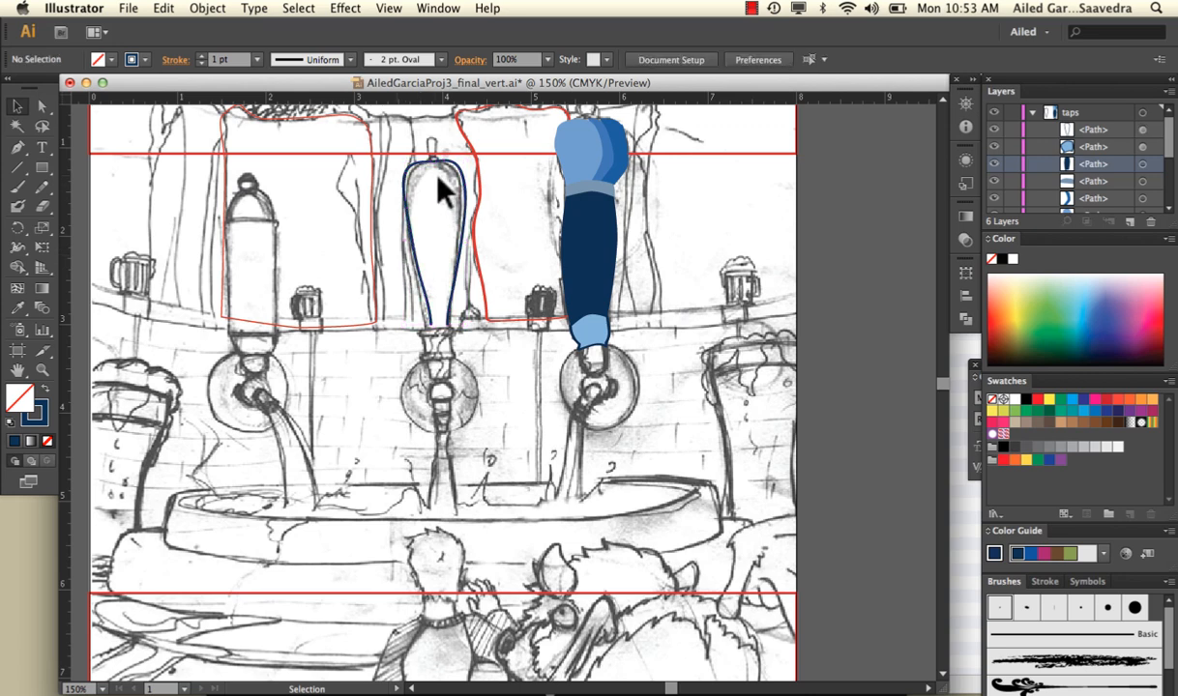
Close the middle handle's path by joining its two open lower ends with a straight segment
left_click(437, 179)
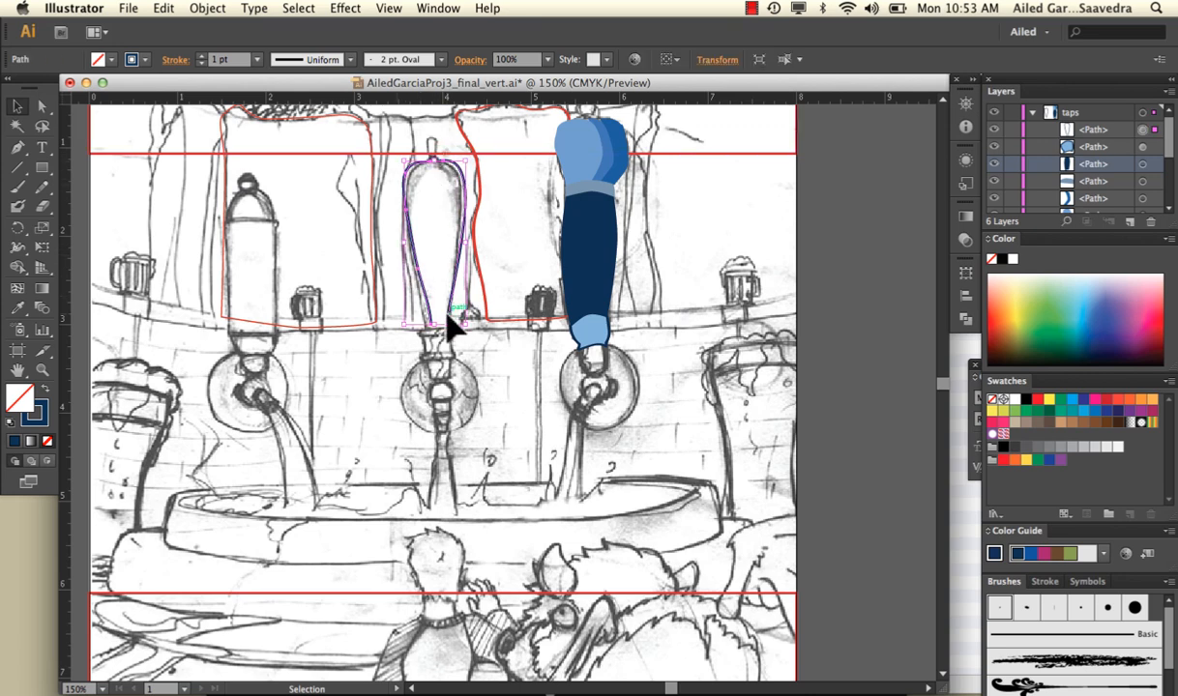
left_click(205, 9)
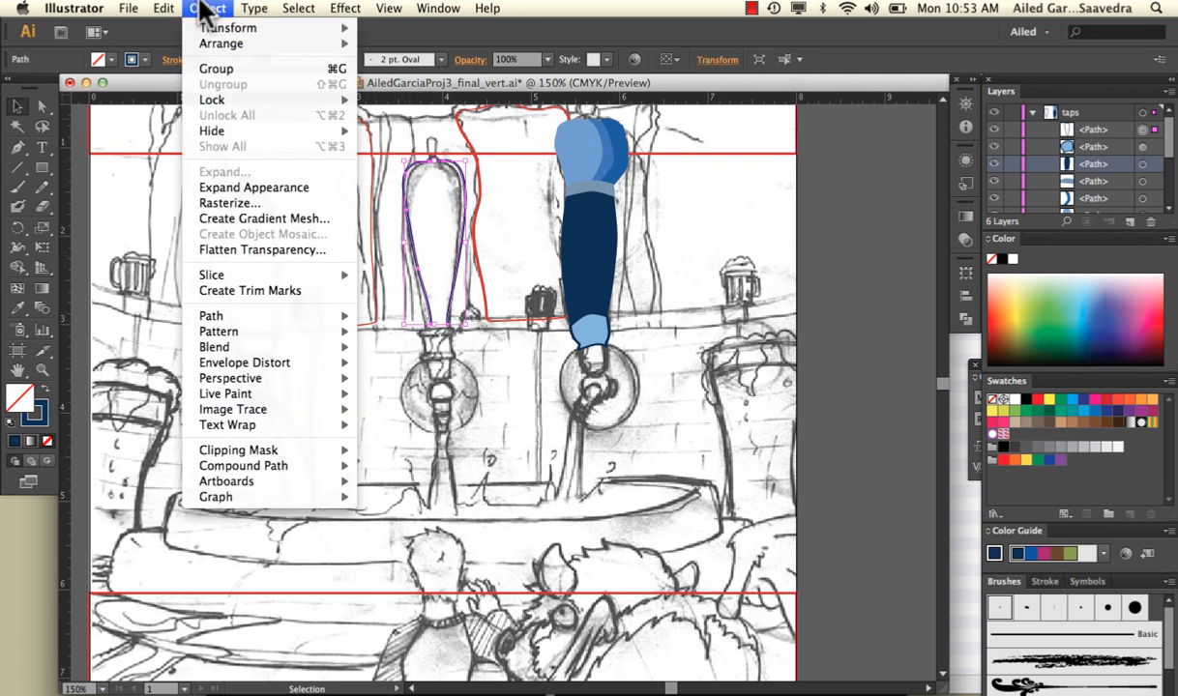
mouse_move(240, 326)
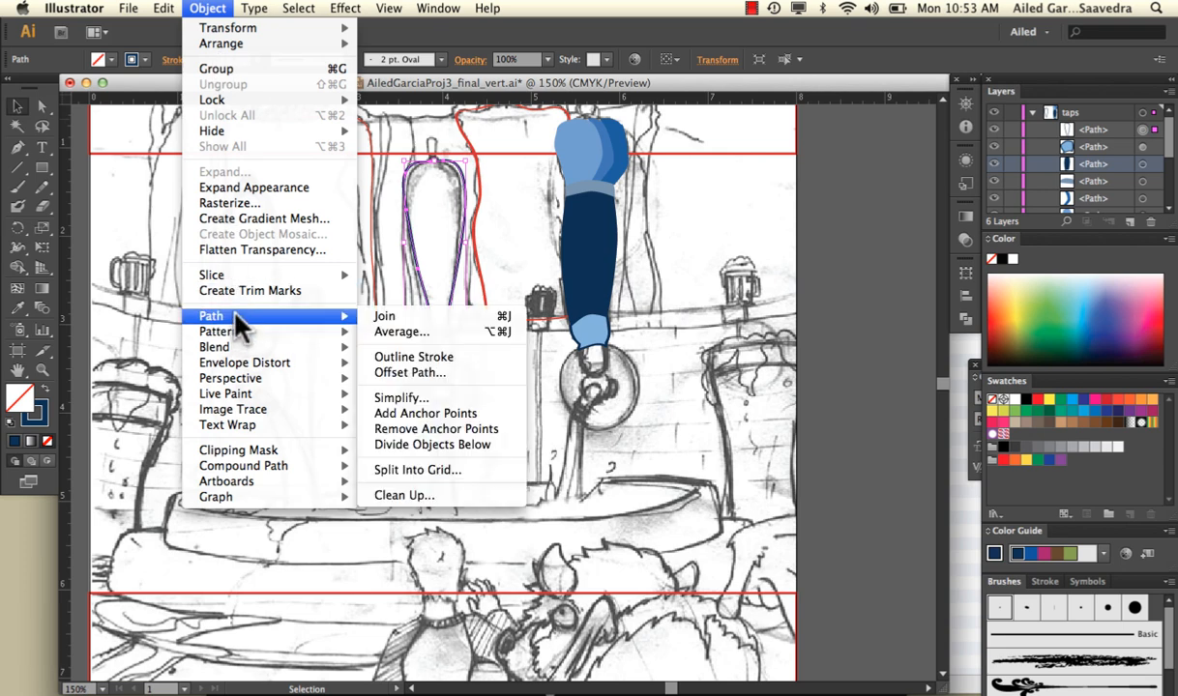
left_click(369, 320)
left_click(451, 341)
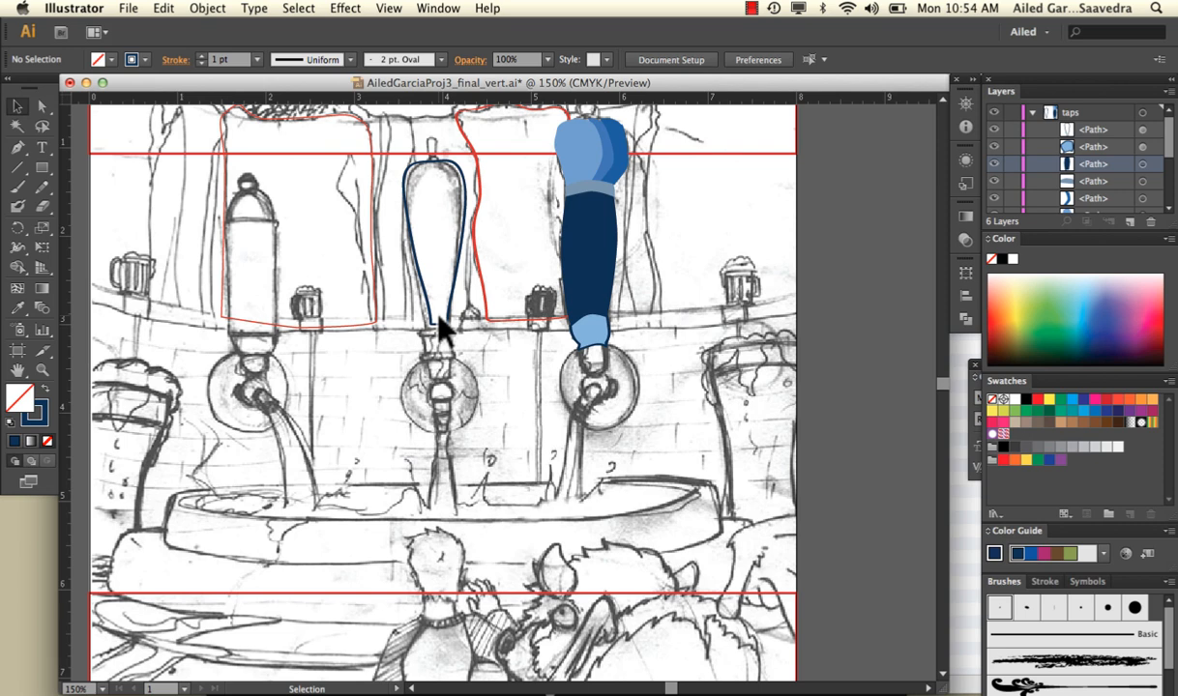
Open RobertChuckTracingOutlinesOnly.ai from the Robert entire process folder
left_click(125, 9)
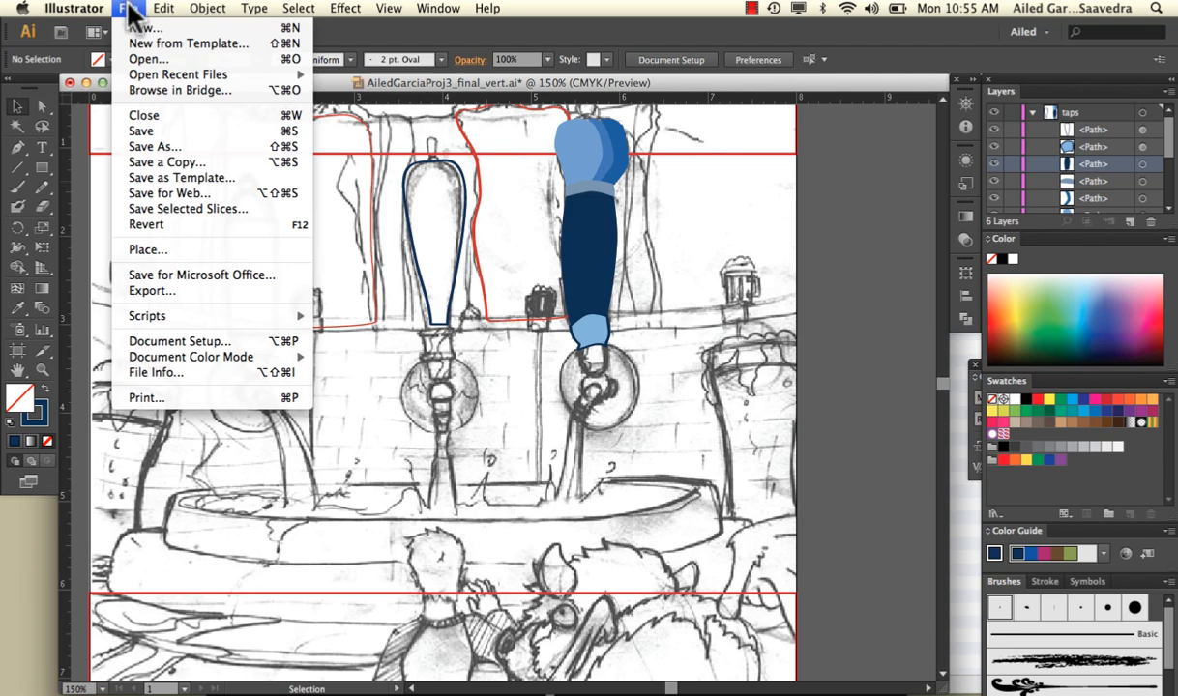
left_click(145, 57)
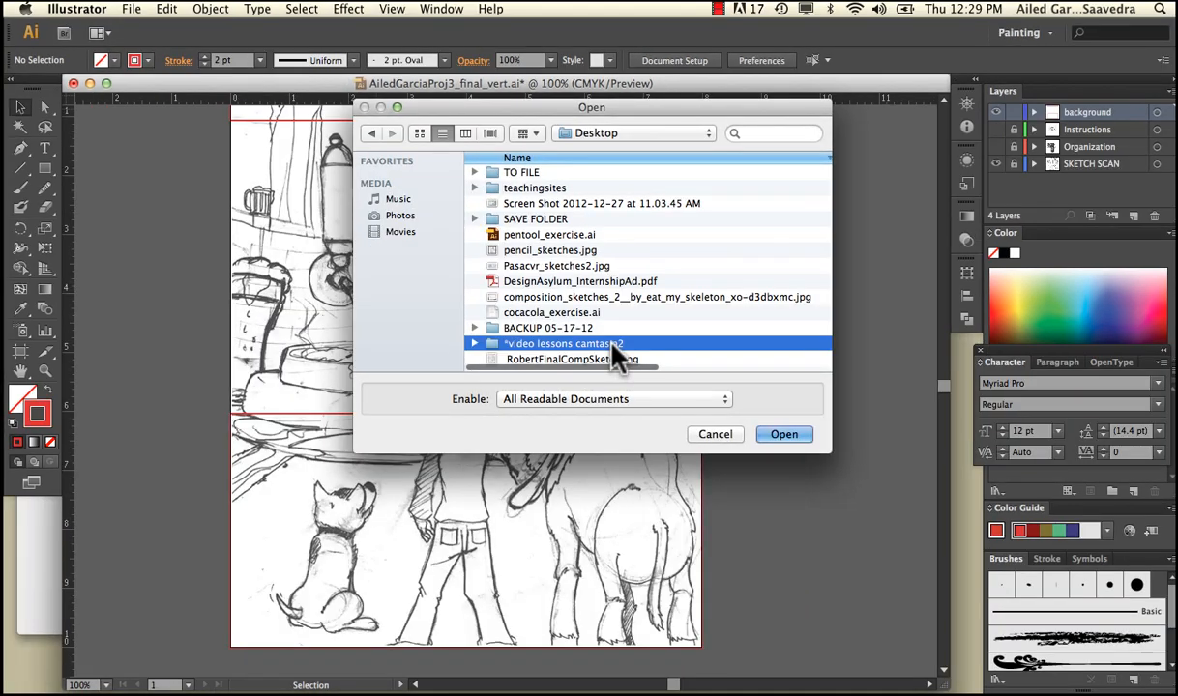
double_click(609, 346)
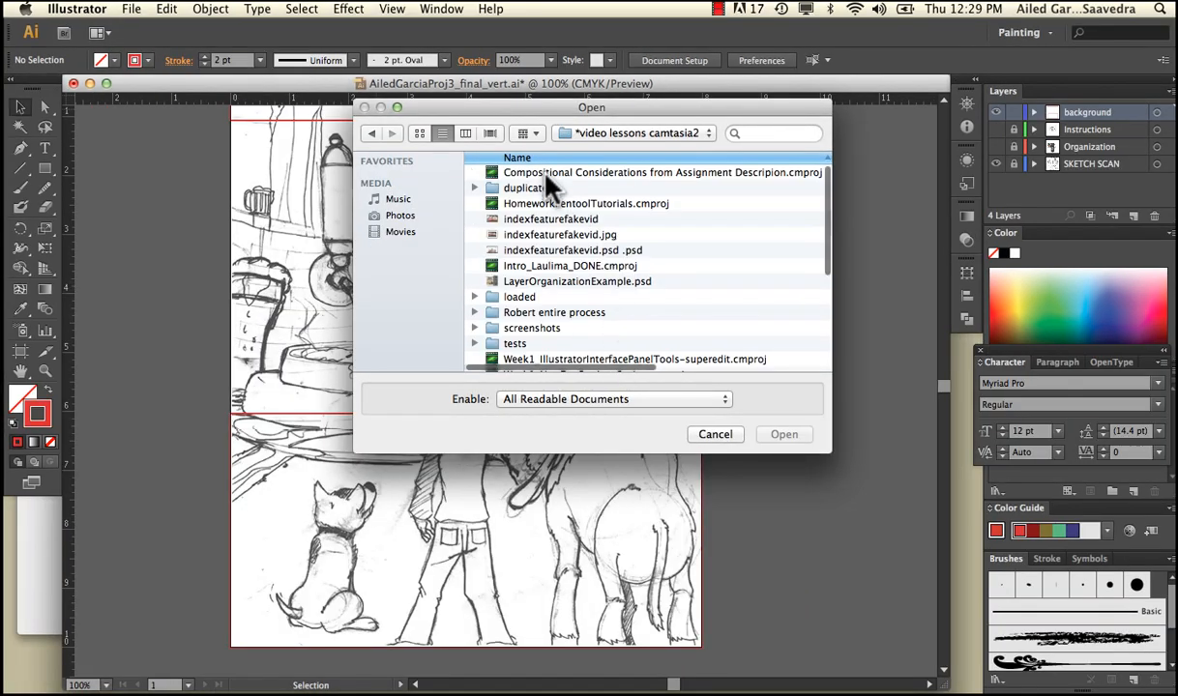
left_click(563, 314)
double_click(566, 320)
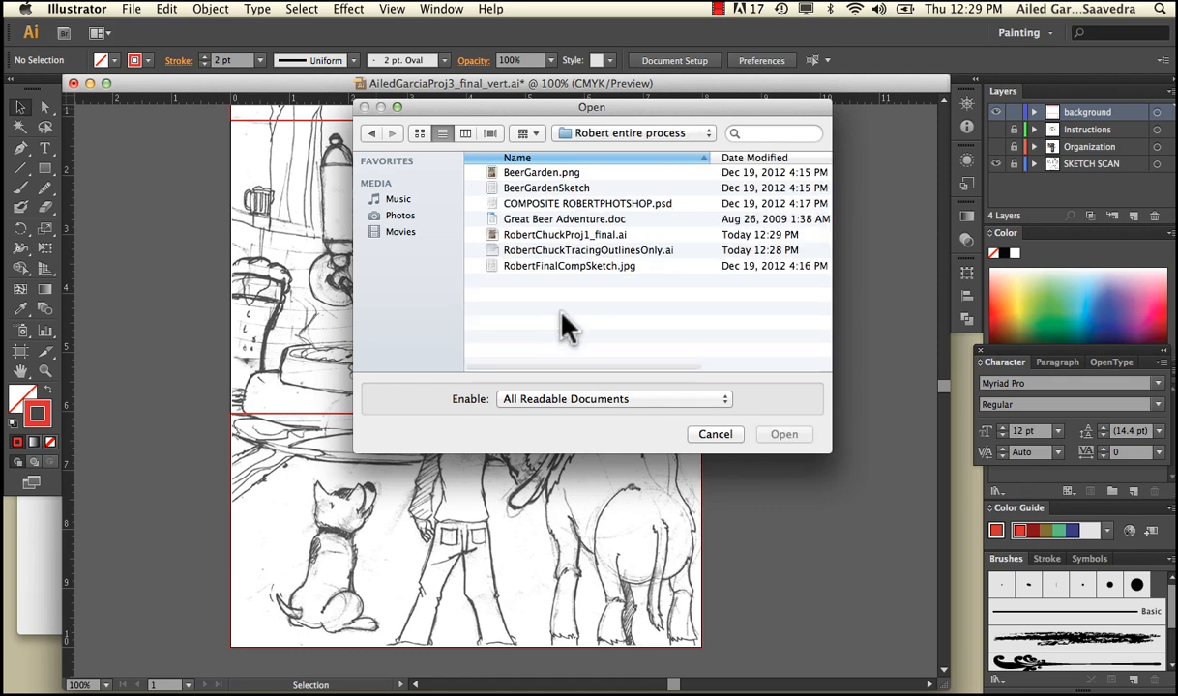
left_click(568, 252)
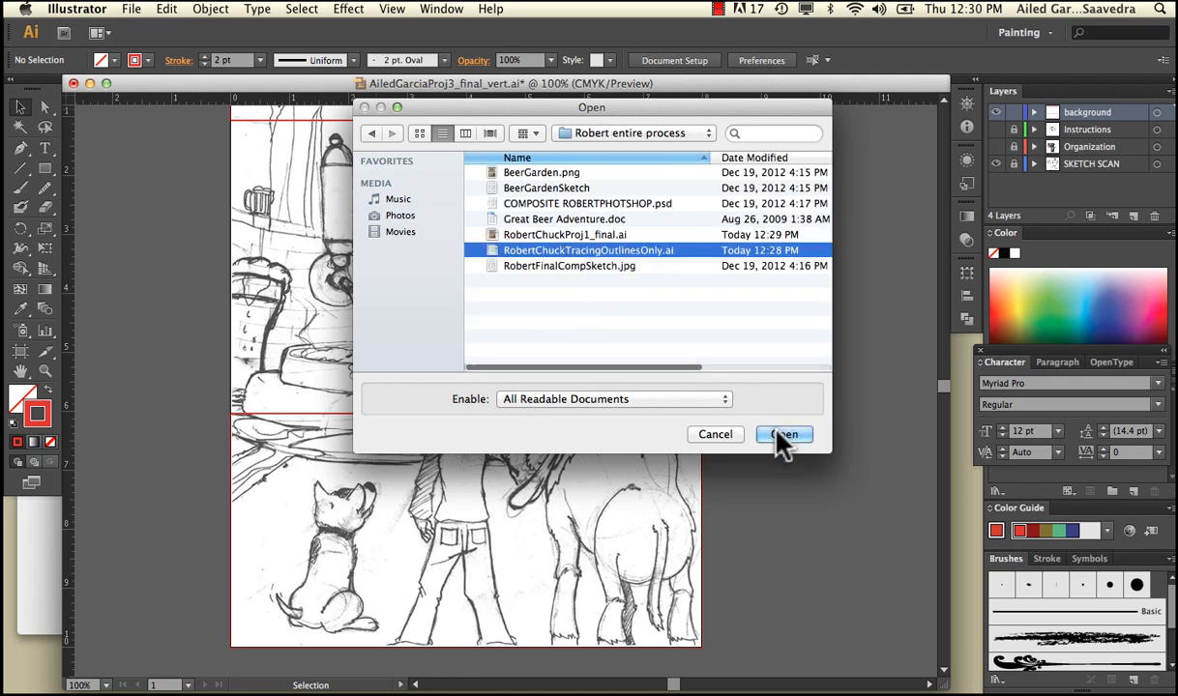
left_click(775, 432)
left_click(778, 434)
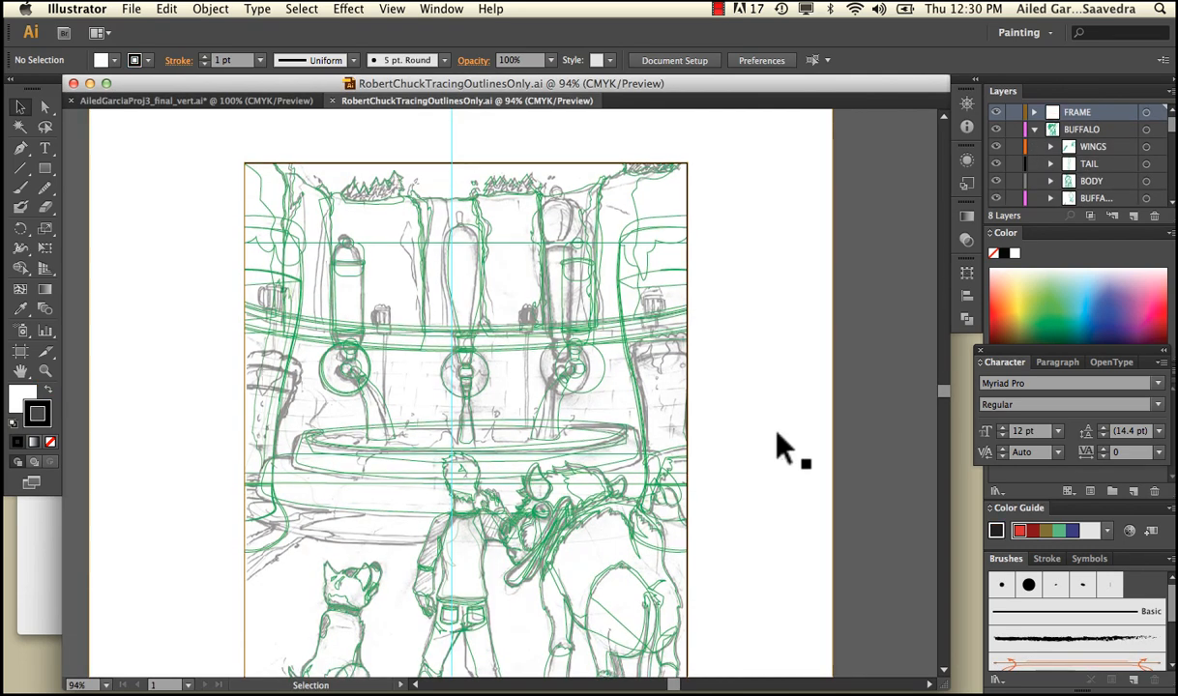
Select the linked sketch image to locate its layer, and lock the SKETCH SCAN layer
scroll(779, 435, "down", 3)
scroll(777, 434, "down", 1)
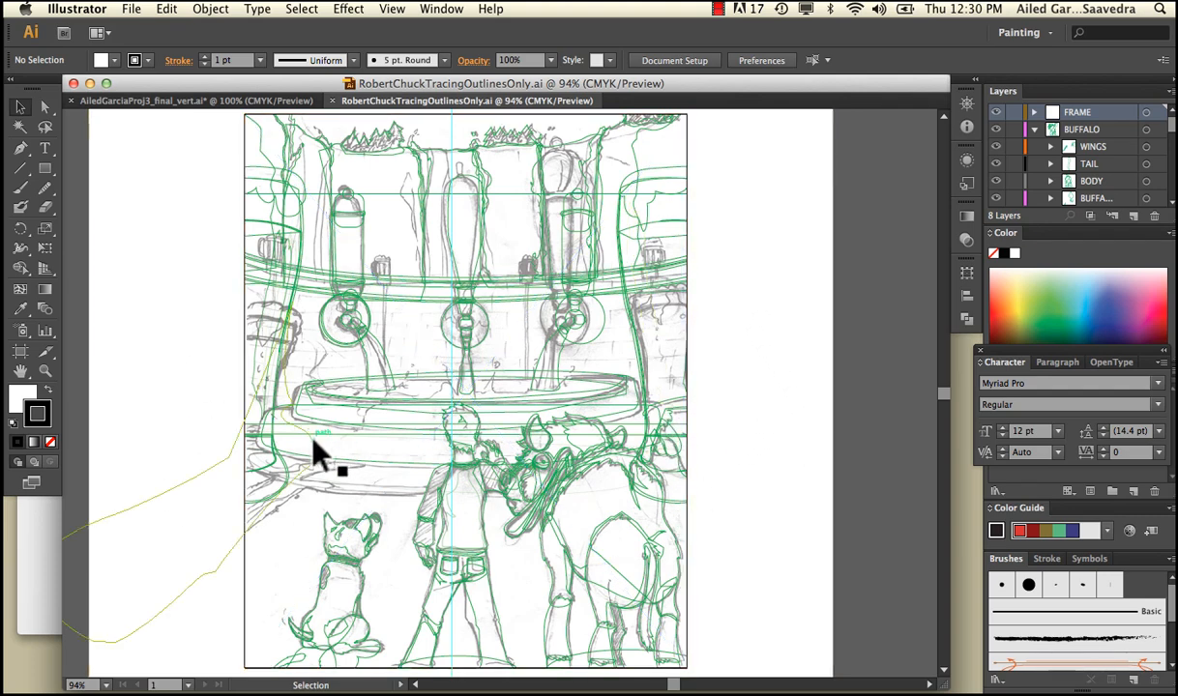
left_click(245, 581)
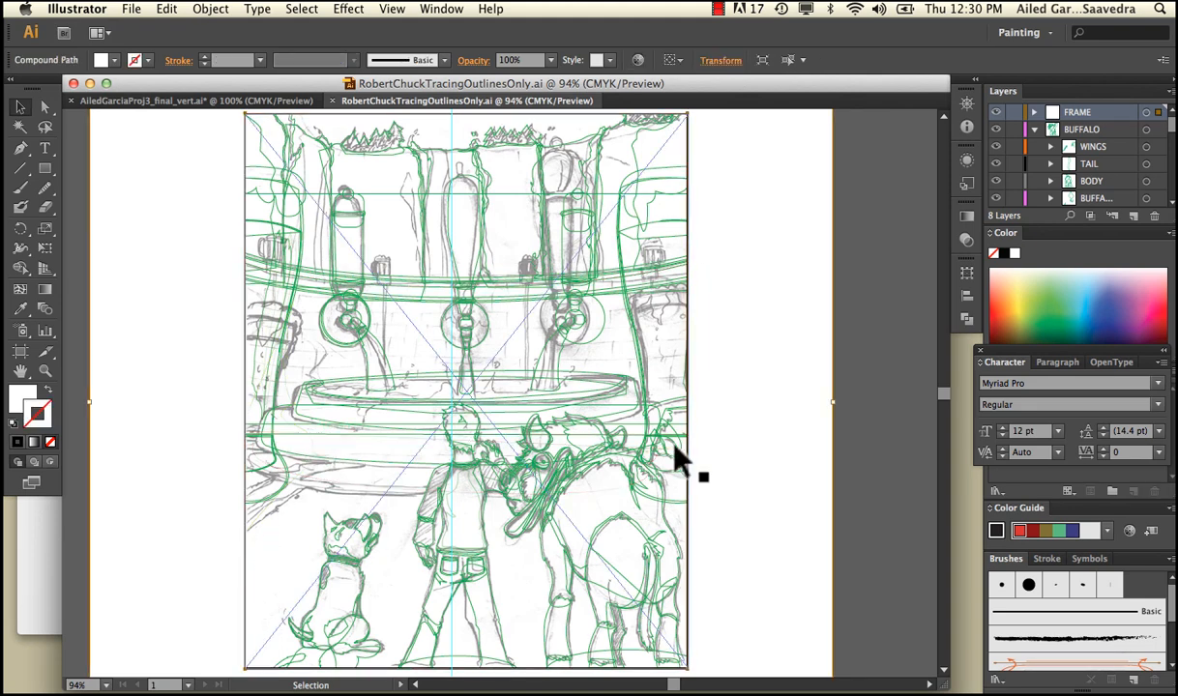
left_click(637, 438)
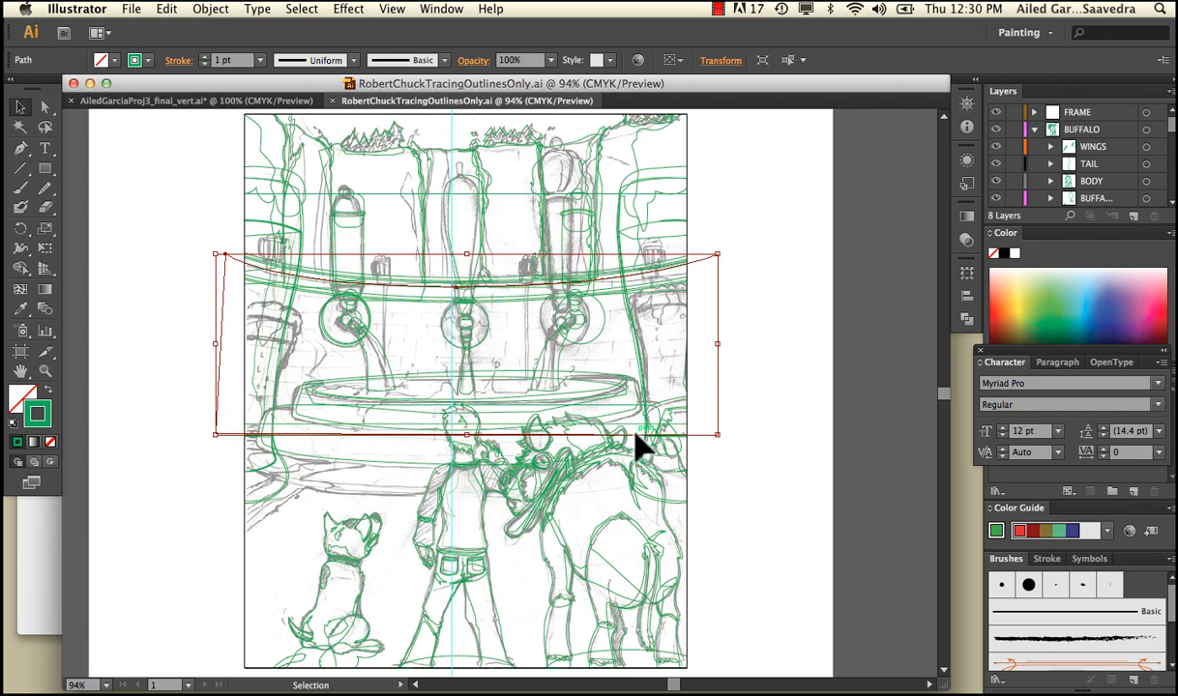
left_click(251, 549)
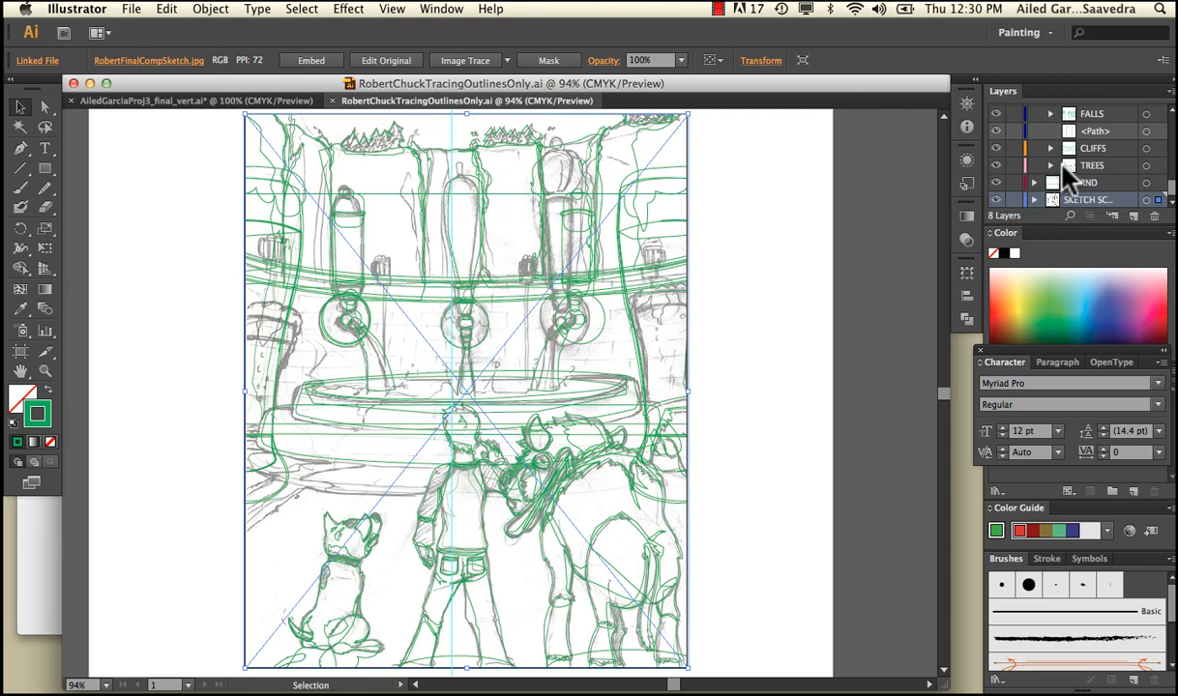
left_click(1014, 199)
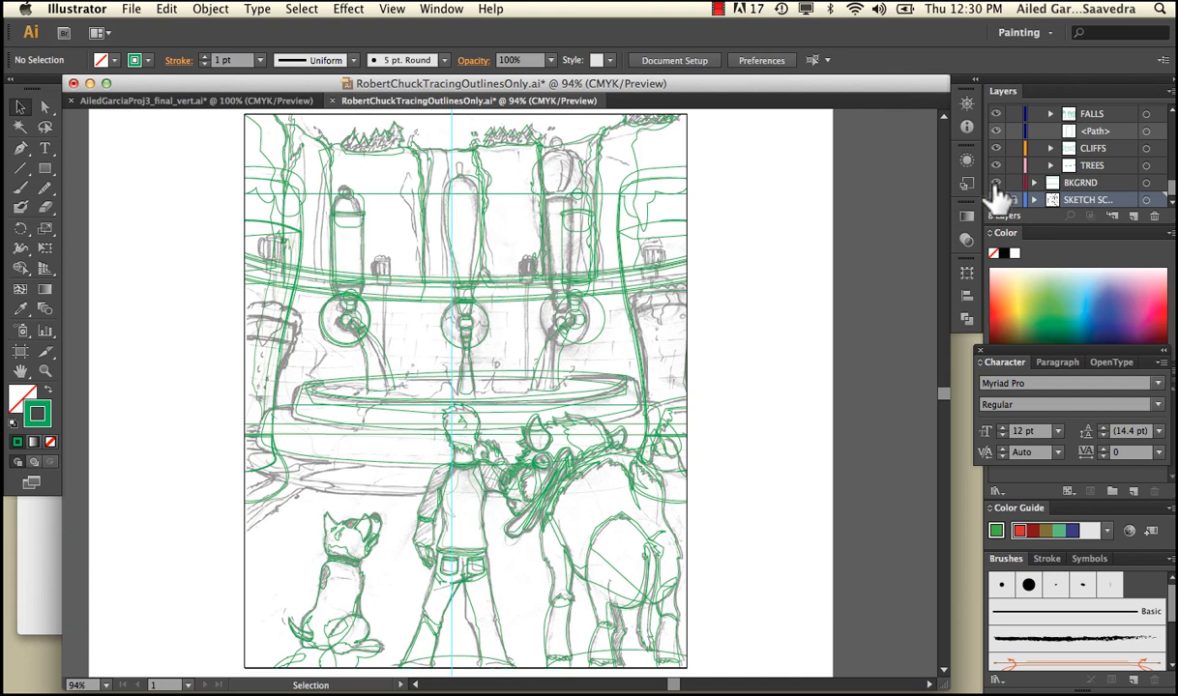
Select the background's upper rectangle, expand the BKGRND layer, and rename its lower two paths as sky and ground
left_click(389, 194)
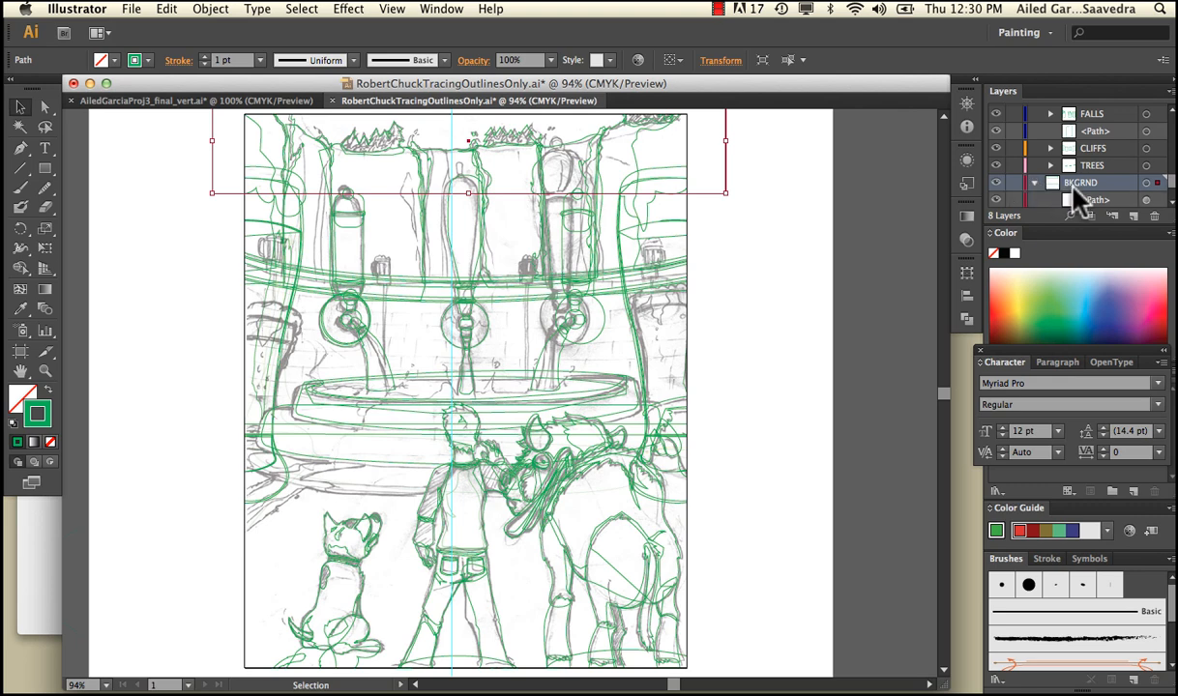
left_click(1033, 183)
left_click(1101, 163)
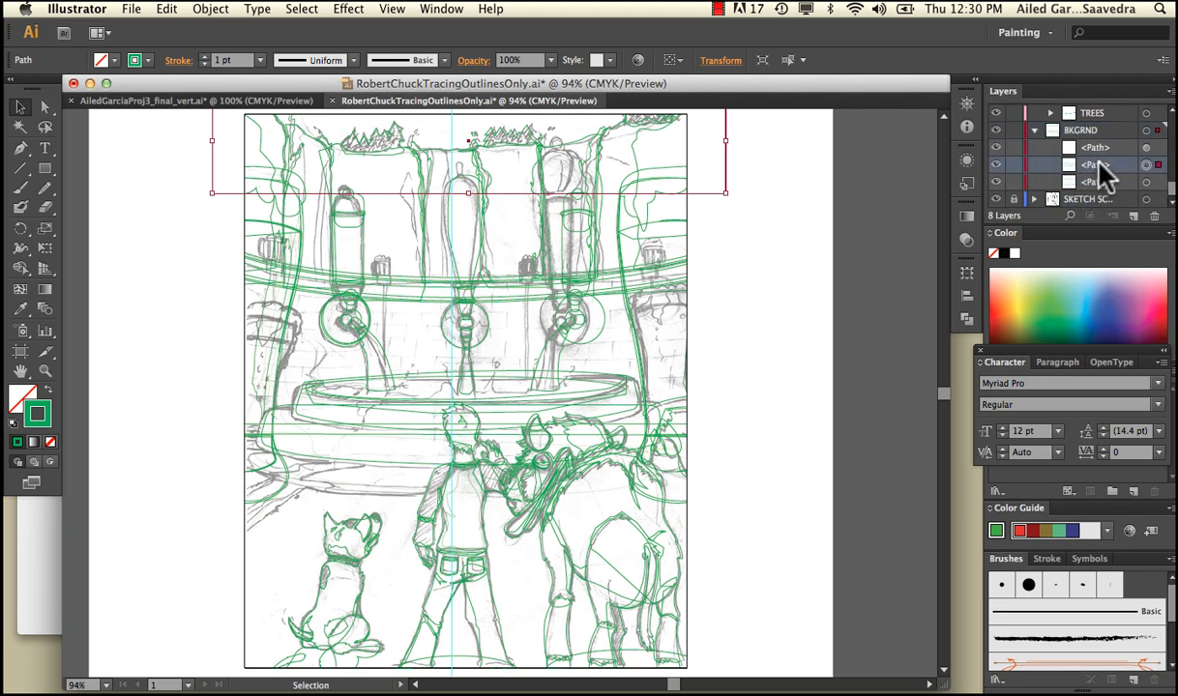
type("sky")
key("Return")
double_click(1090, 181)
type("ground")
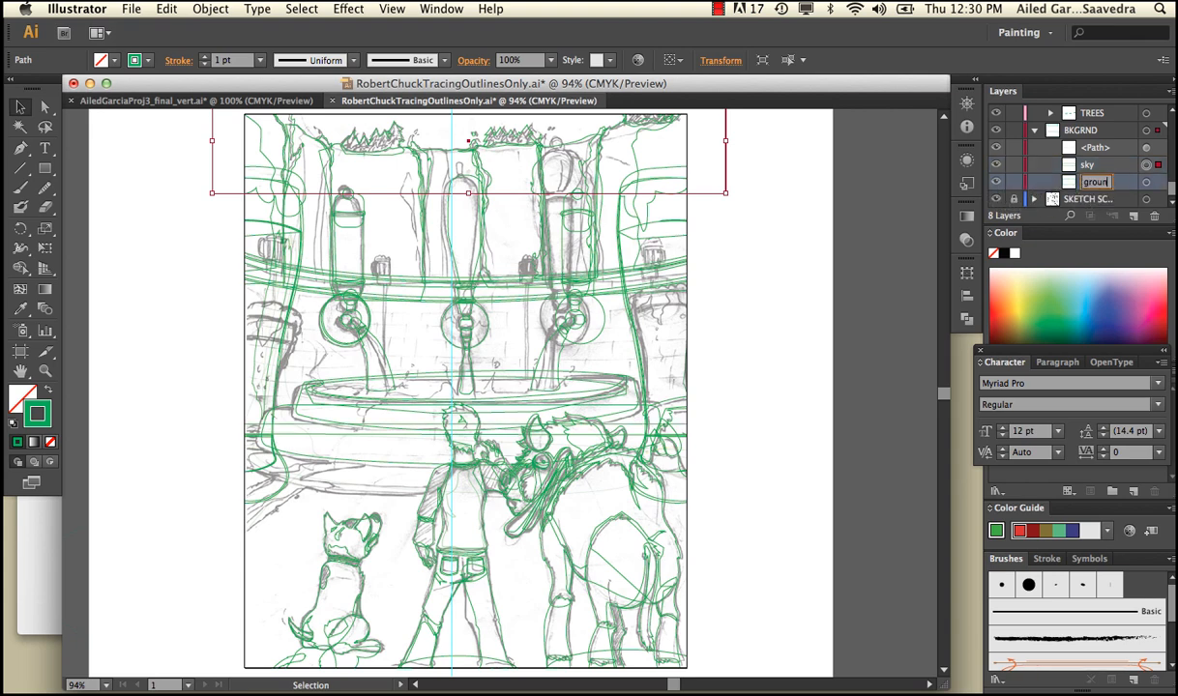
key("Return")
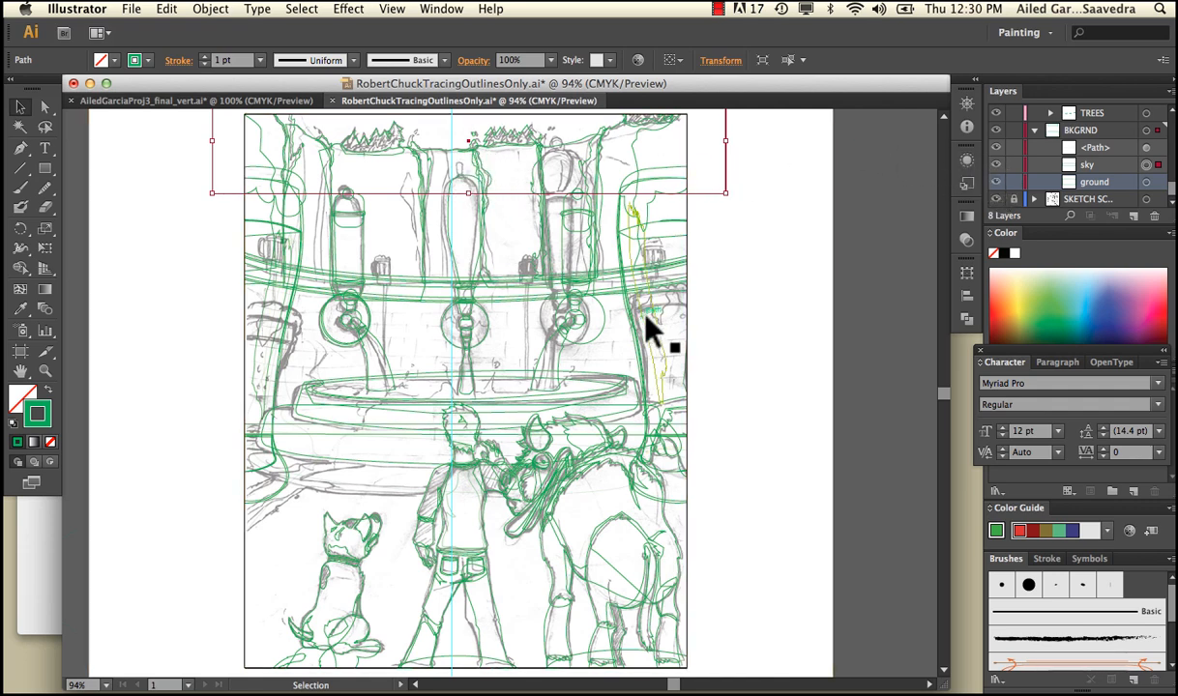
Collapse all the expanded layers and sublayers so that only the top-level layers are listed
scroll(644, 329, "up", 3)
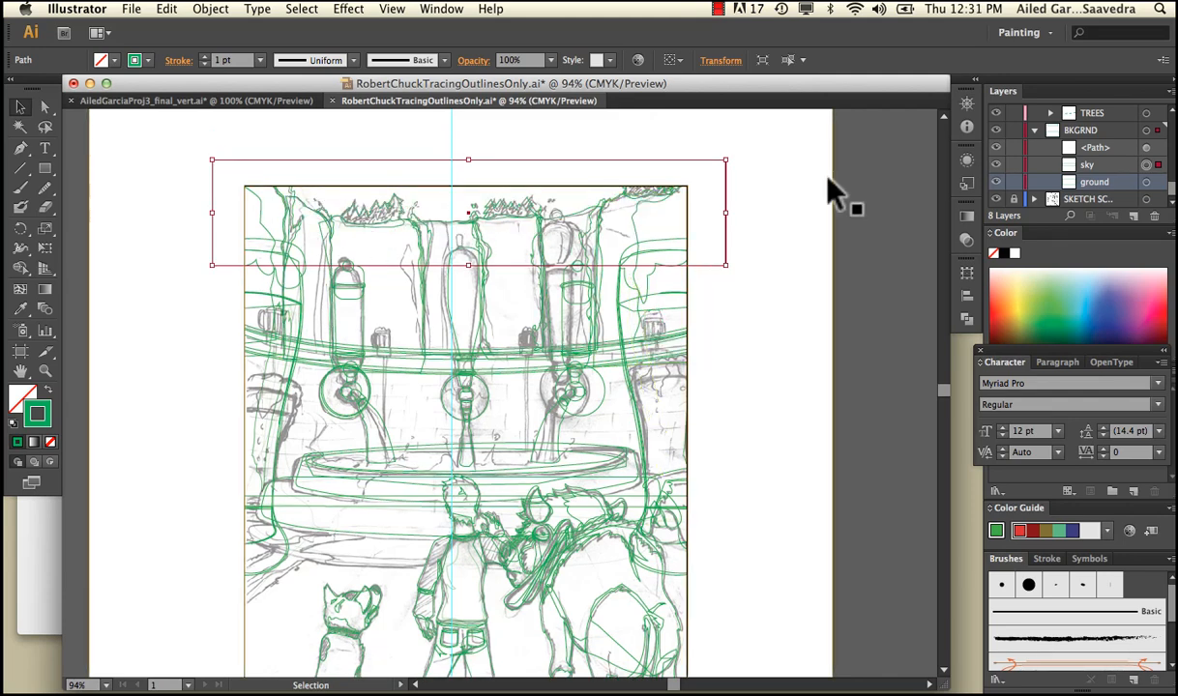
left_click(1033, 131)
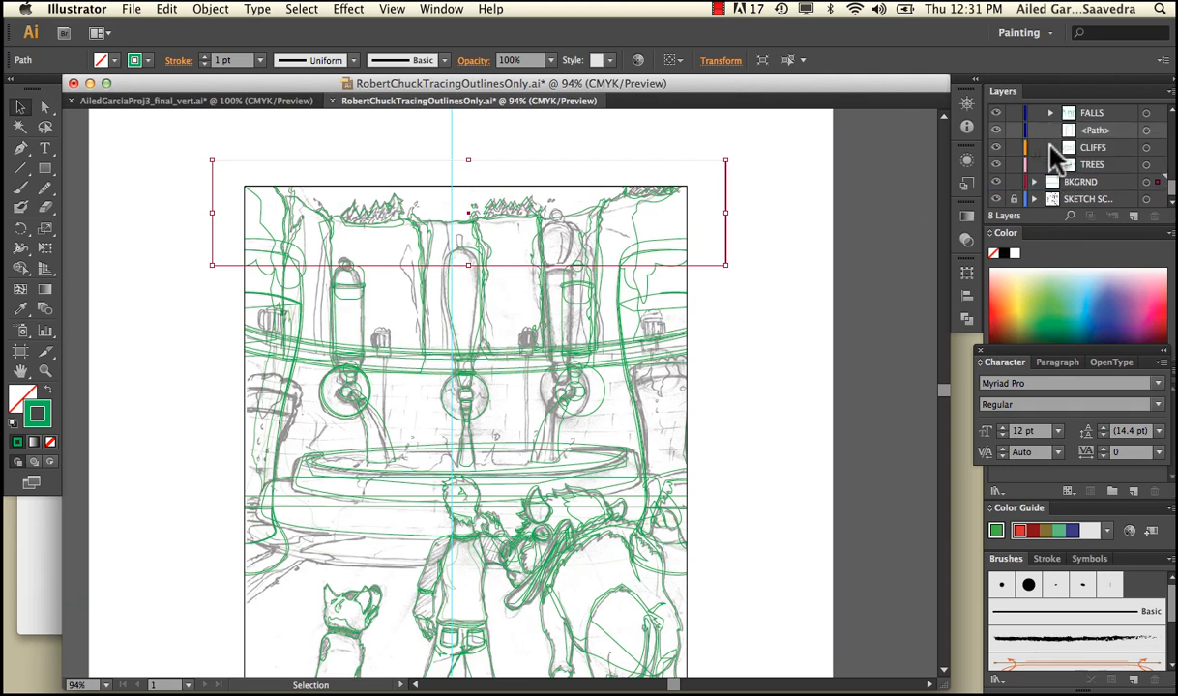
scroll(1048, 145, "up", 3)
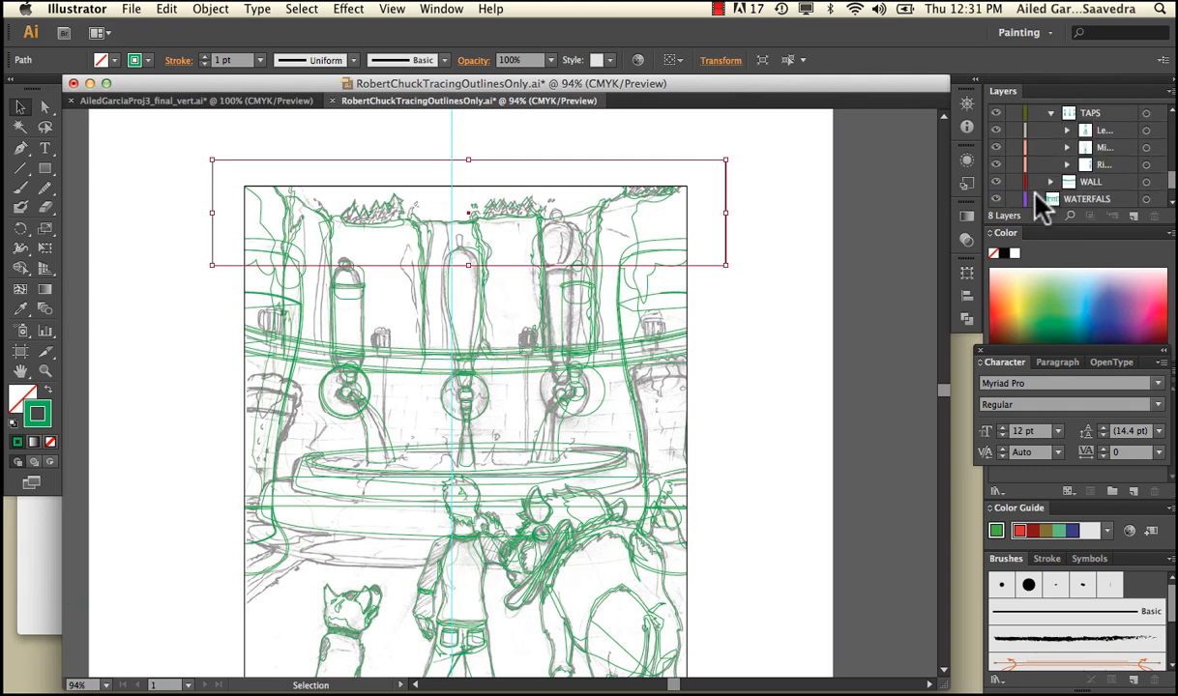
left_click(1051, 114)
left_click(1033, 131)
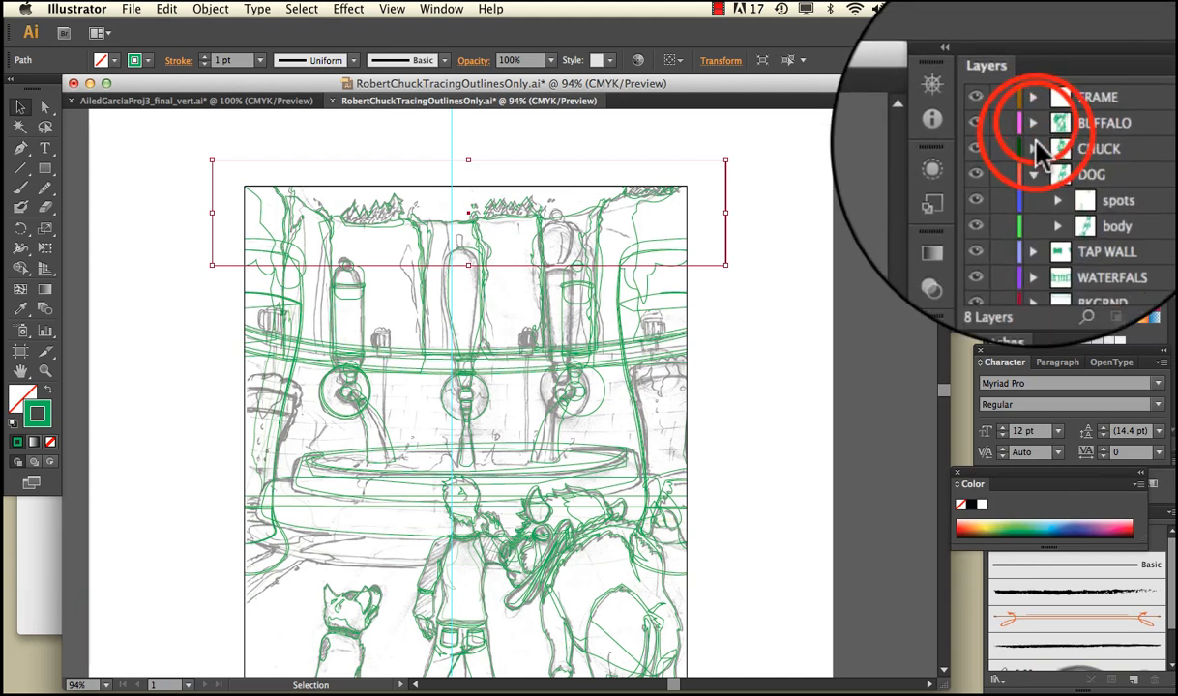
left_click(1033, 164)
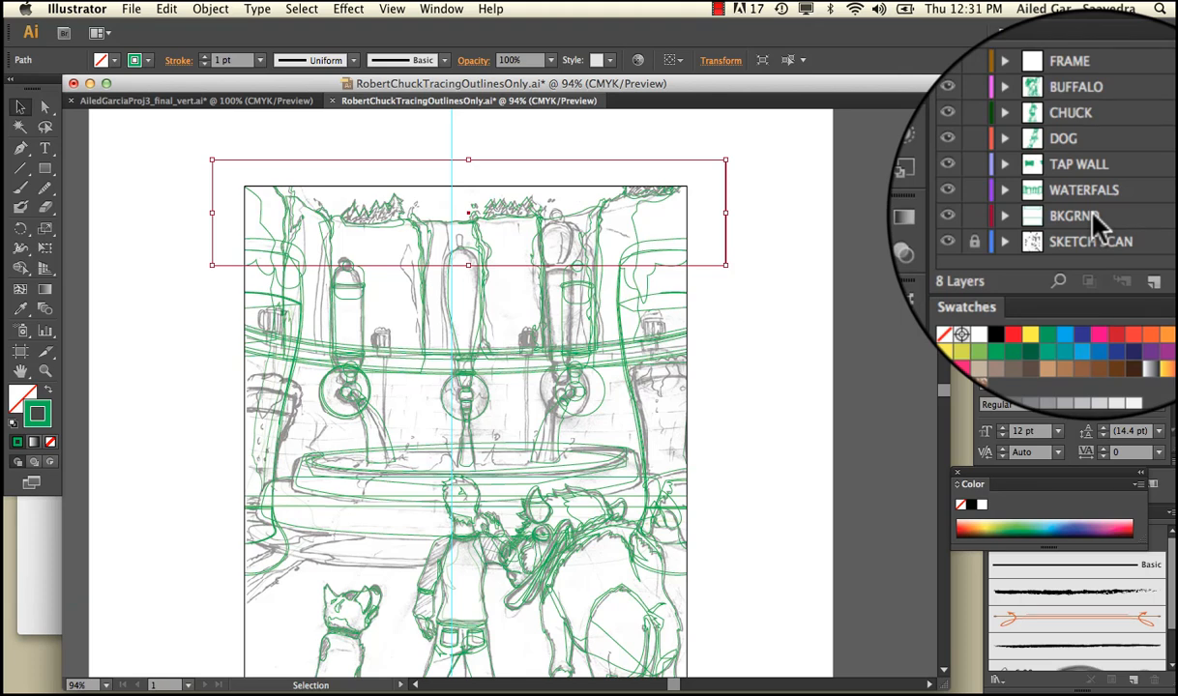
Review the layer stacking order from back to front by highlighting BKGRND, WATERFALS and TAP WALL in turn
left_click(1090, 217)
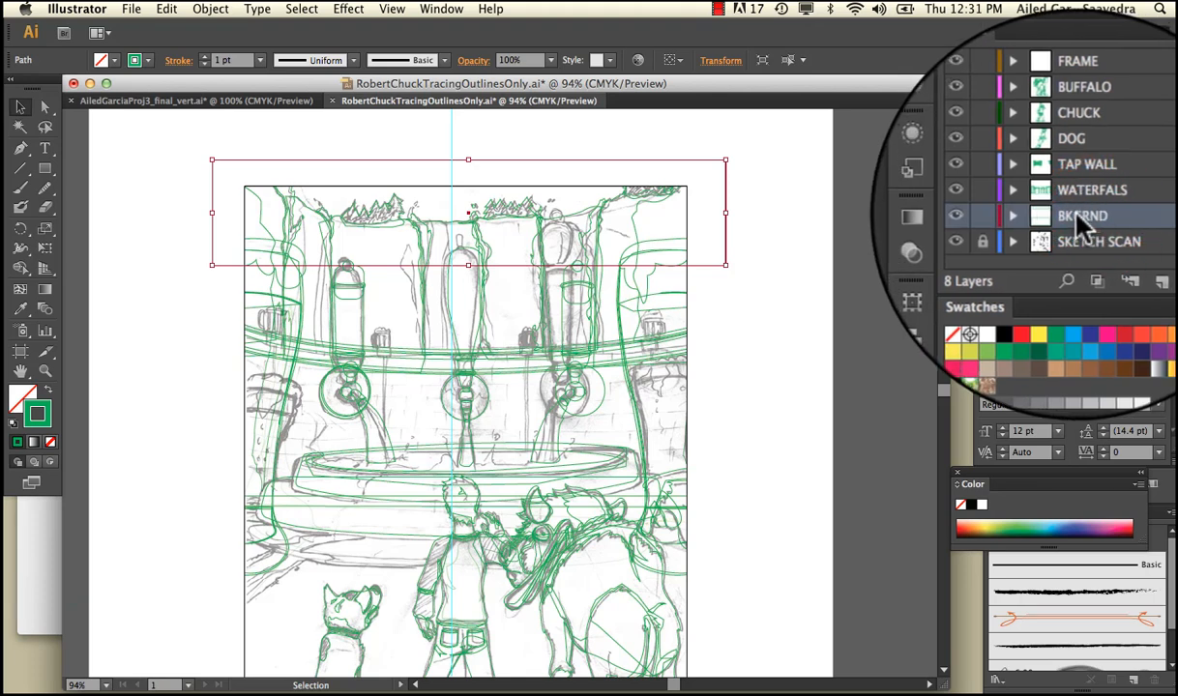
left_click(1085, 199)
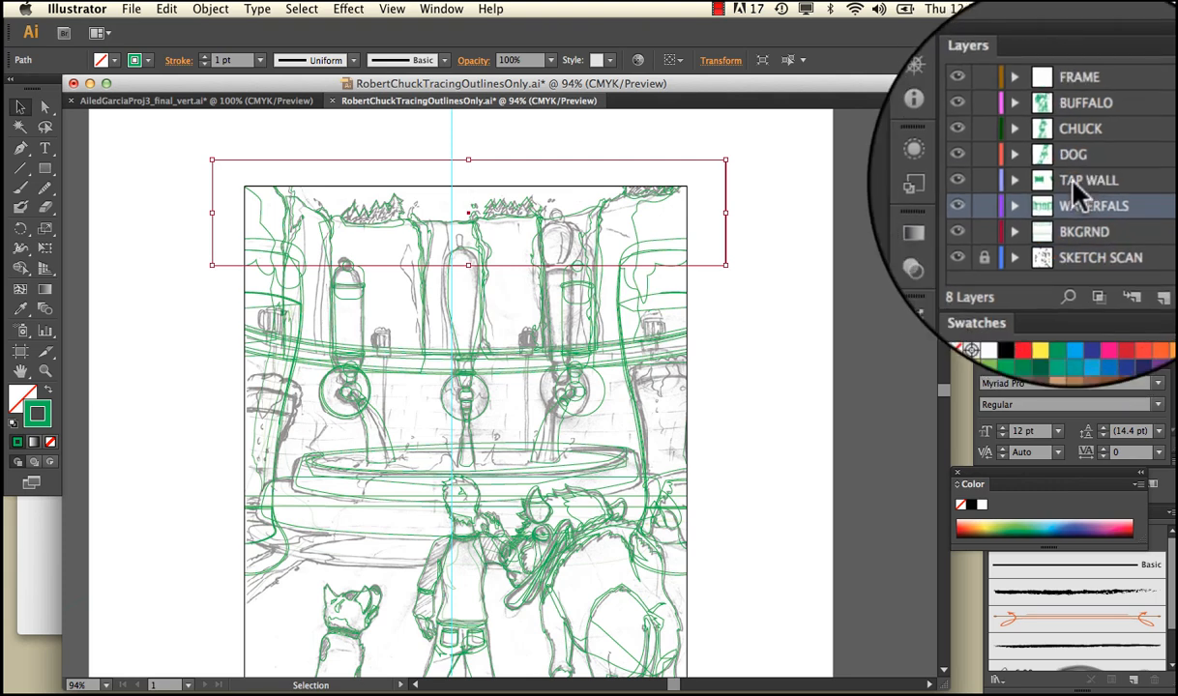
left_click(1077, 180)
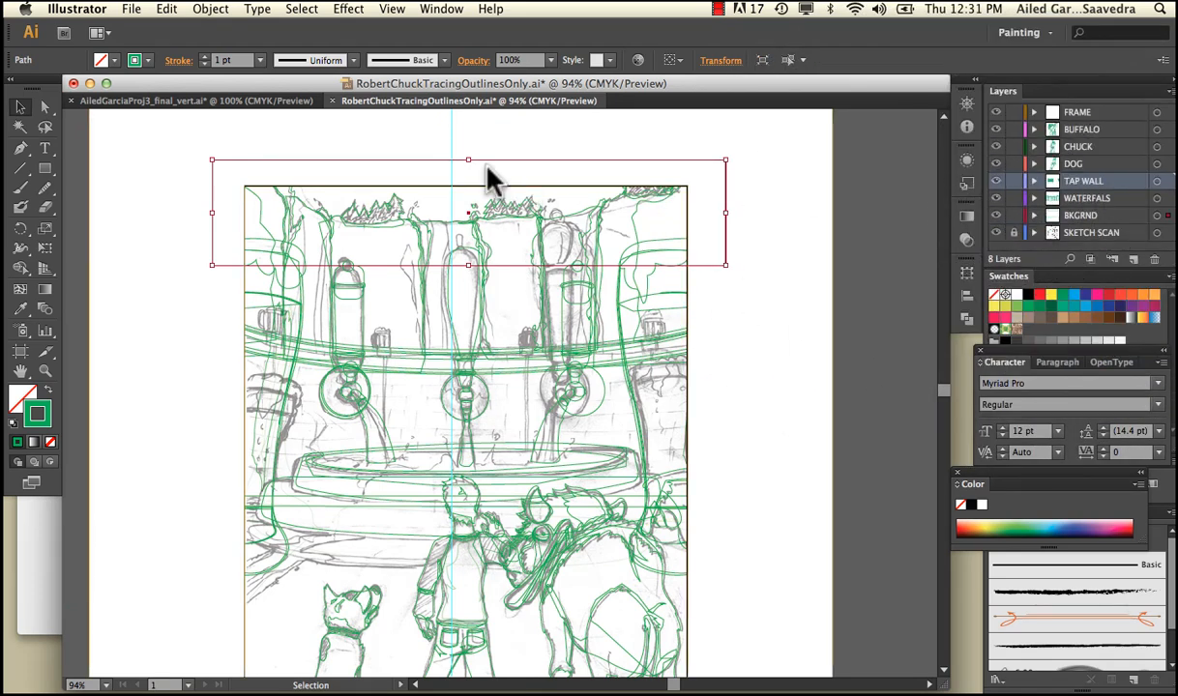
Fill the selected sky rectangle with a medium blue of about H 201°, S 92%, B 75%, and deselect it
double_click(24, 396)
left_click(607, 344)
left_click(568, 304)
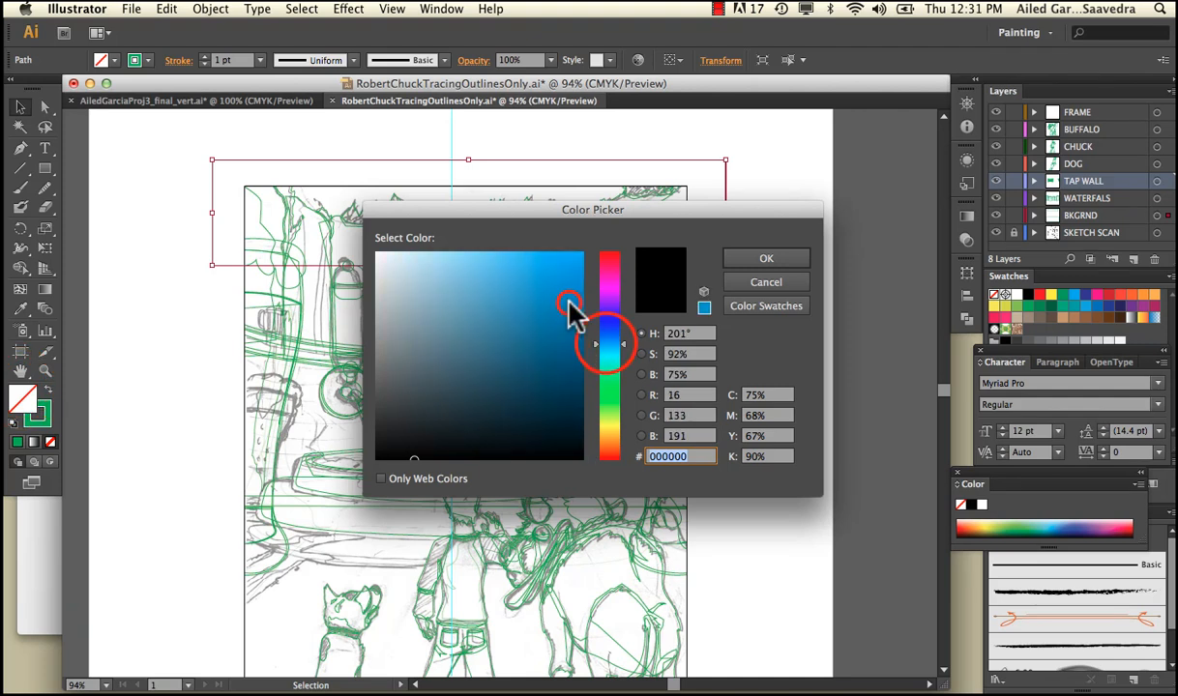
left_click(760, 258)
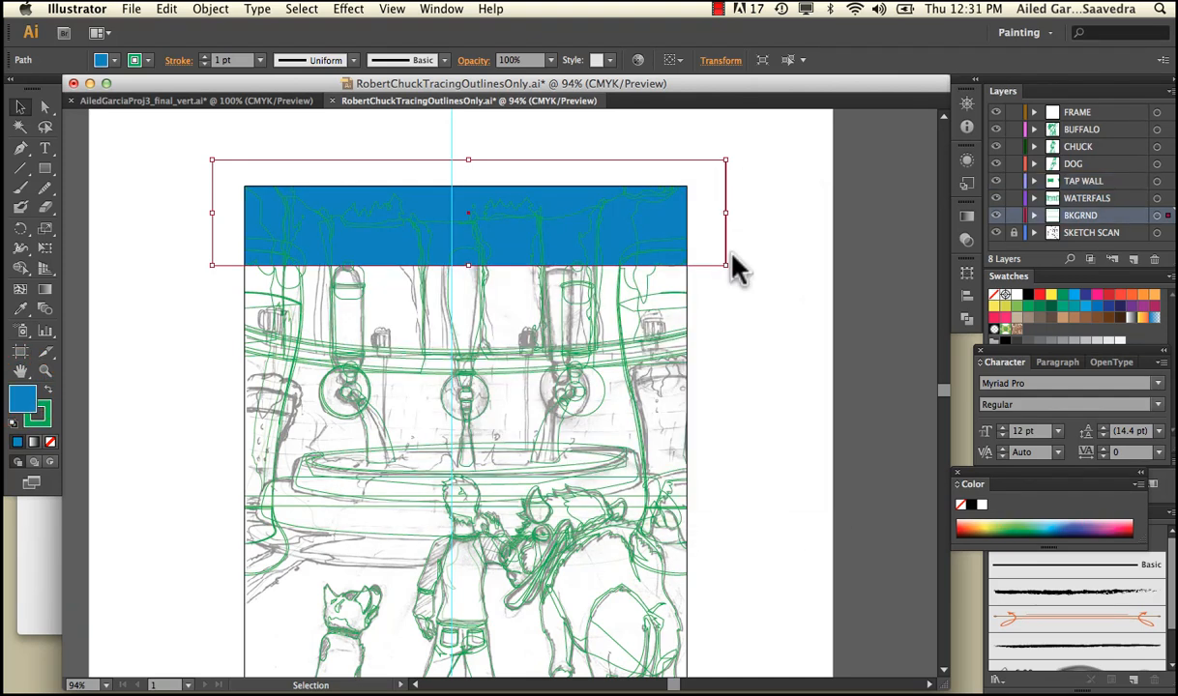
left_click(741, 153)
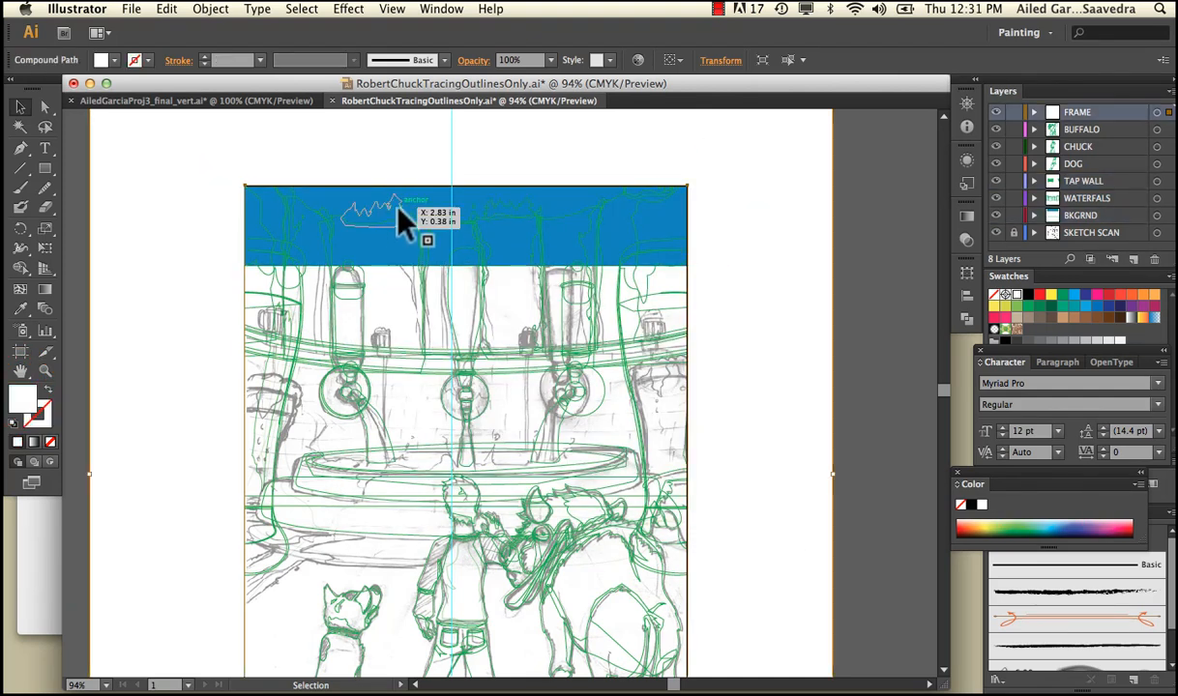
Select the left tree cluster's path and fill it with a dark green from the Color Picker
left_click(397, 209)
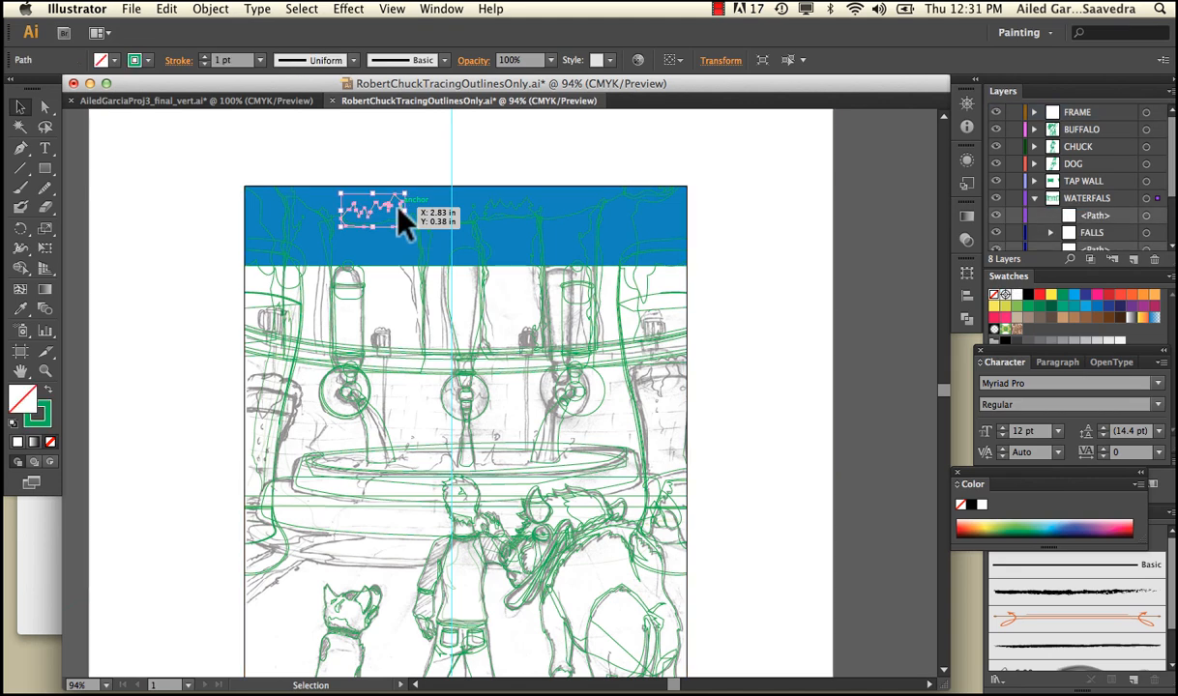
double_click(24, 397)
left_click(609, 382)
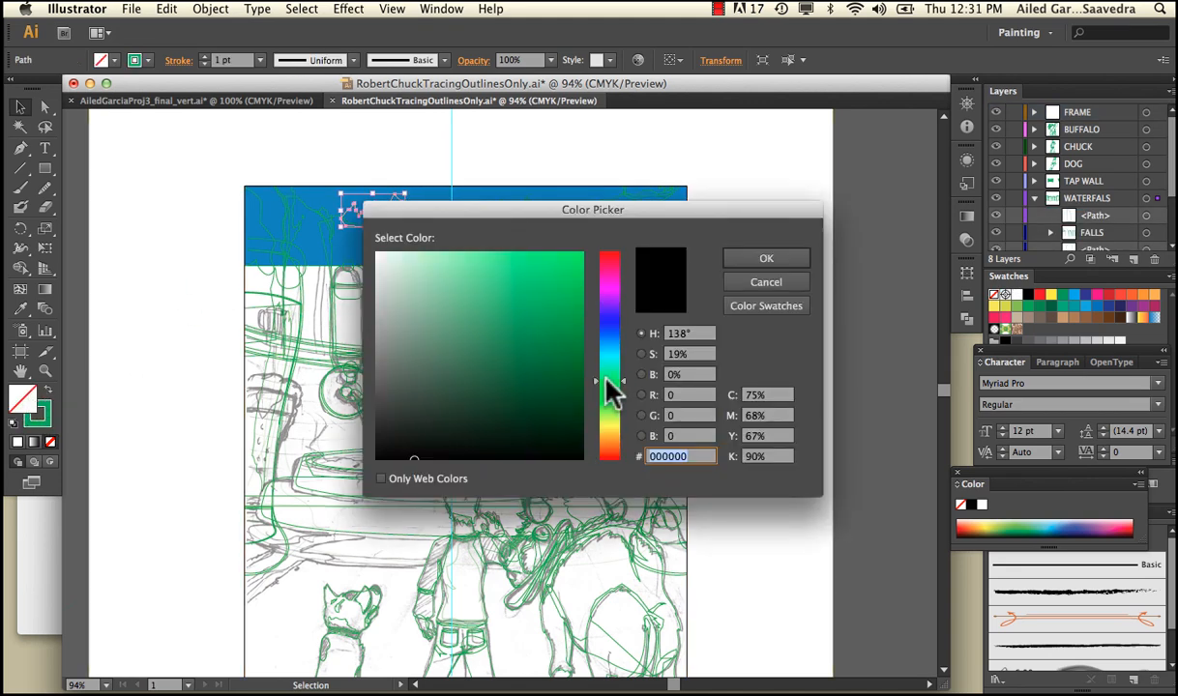
left_click_drag(544, 372, 558, 403)
left_click(764, 259)
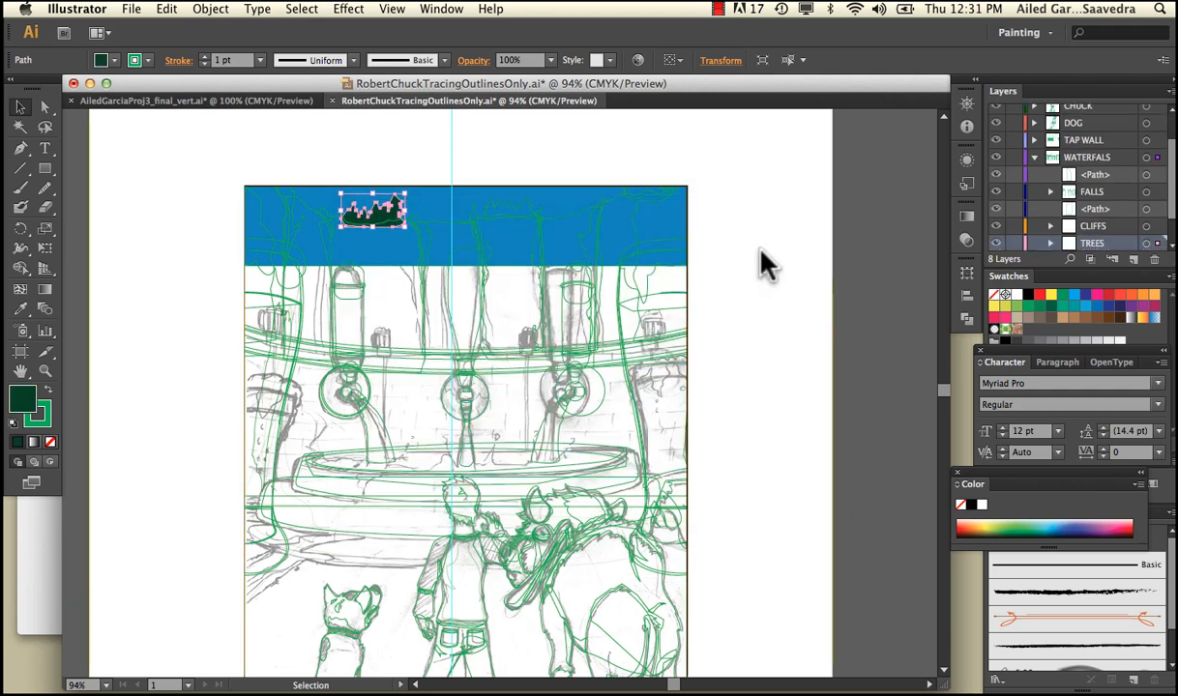
left_click(764, 262)
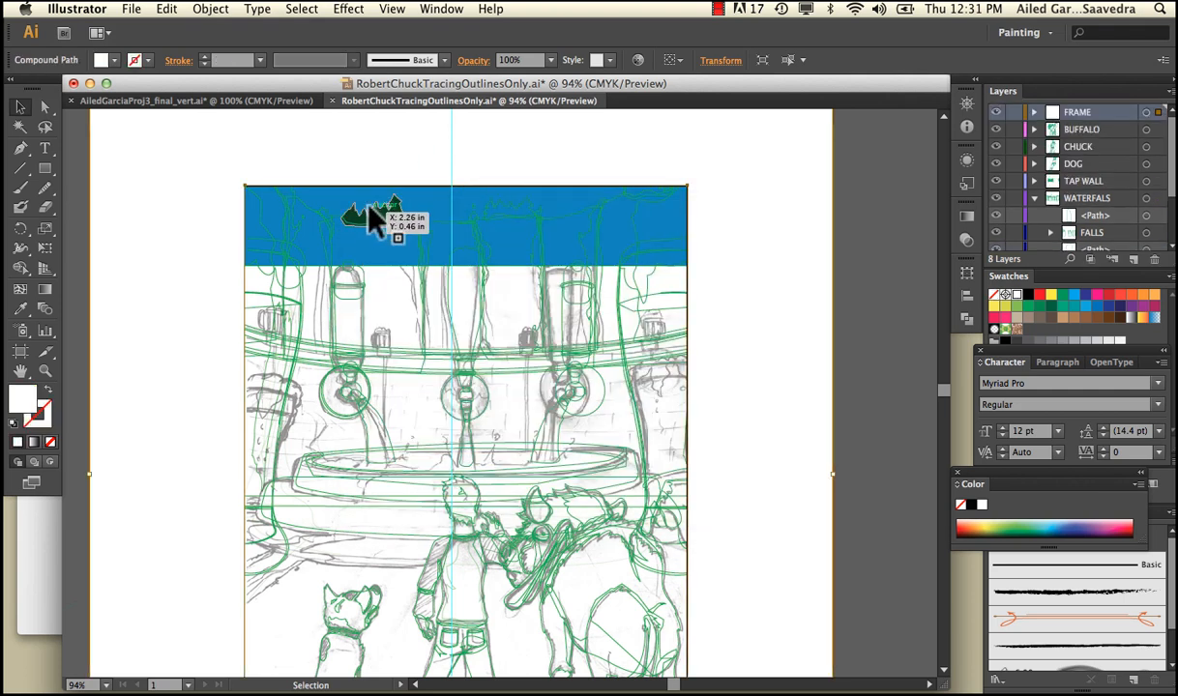
Select the left cliff's path below the trees and fill it with a dark reddish brown from the Color Picker
left_click(408, 221)
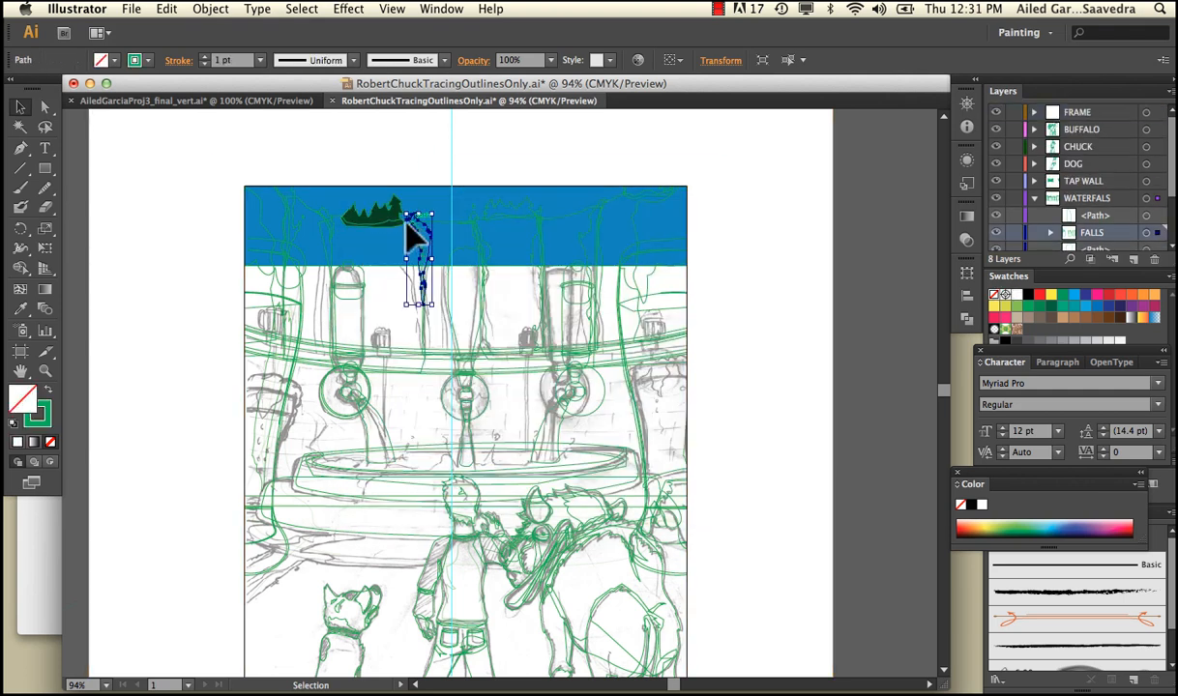
left_click(338, 220)
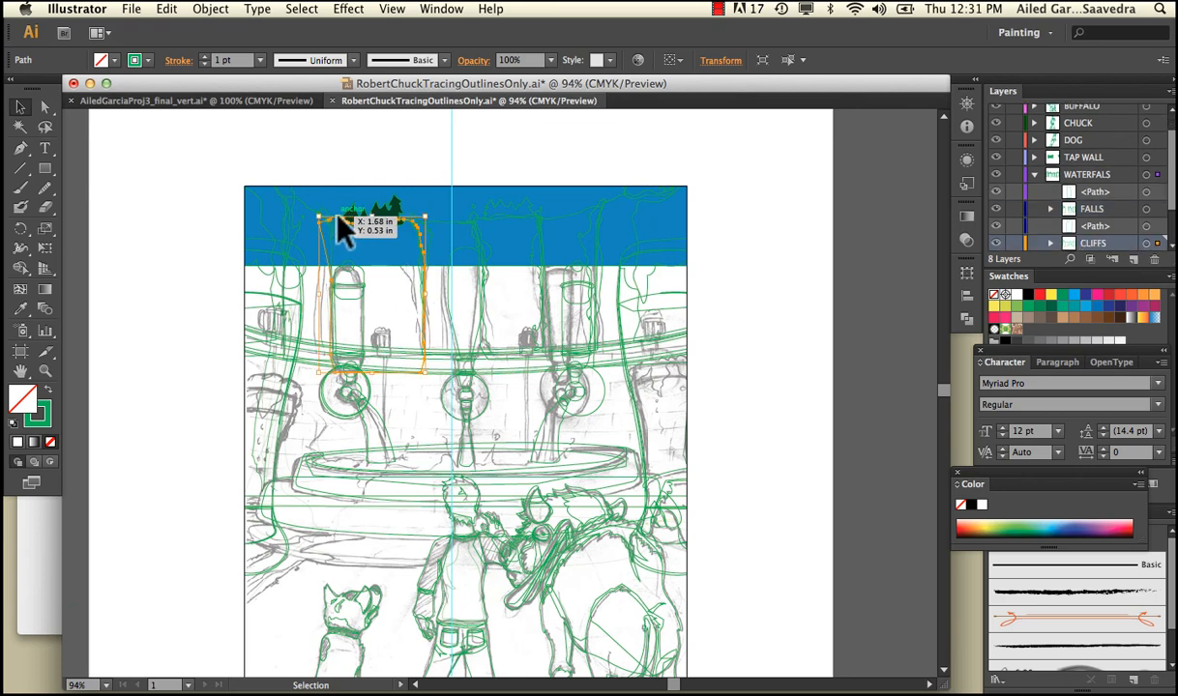
double_click(22, 397)
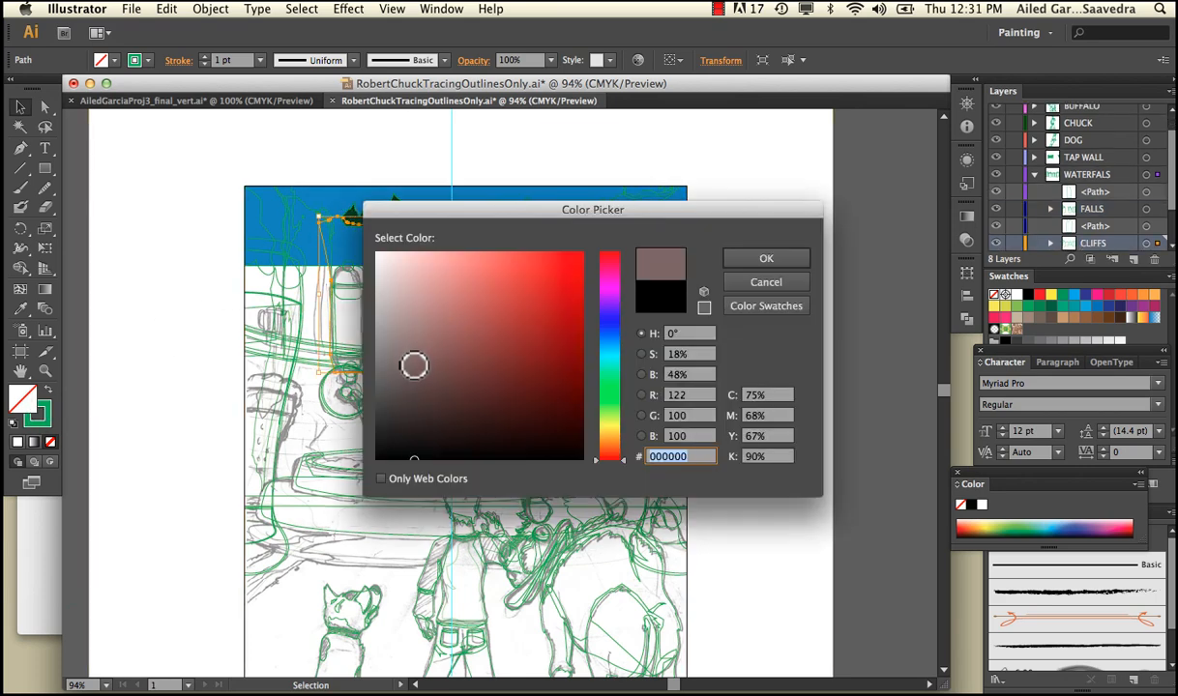
mouse_move(414, 364)
left_mouse_down()
mouse_move(407, 376)
mouse_move(417, 371)
left_mouse_up()
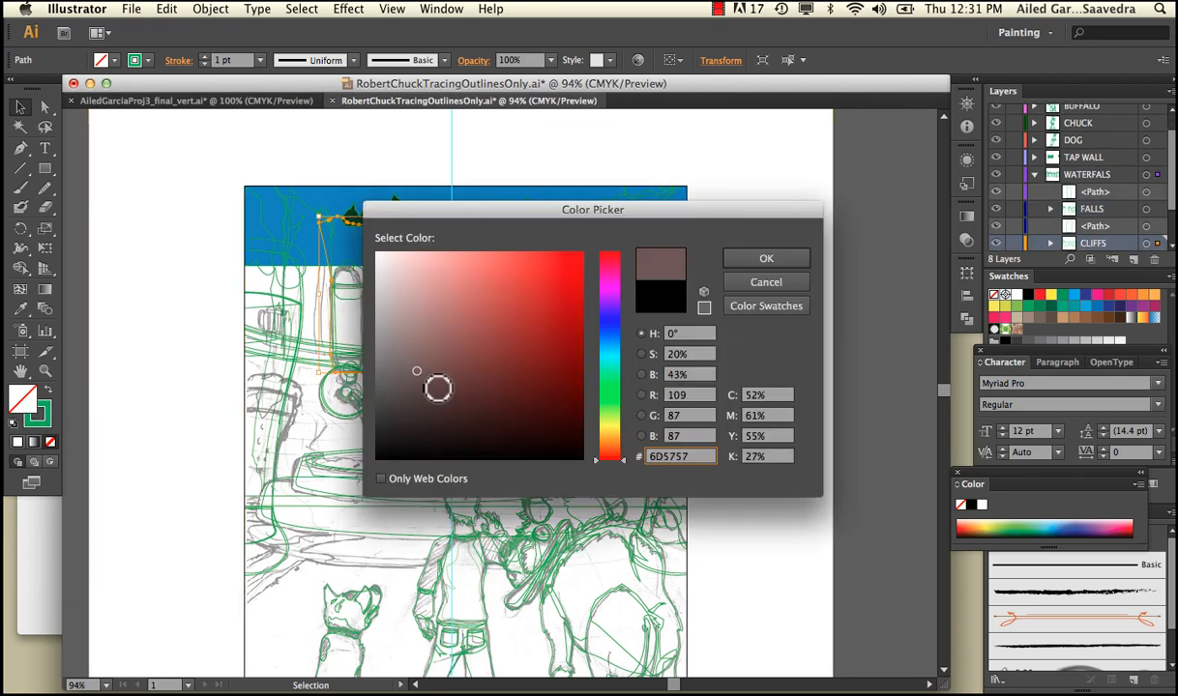
left_click(754, 257)
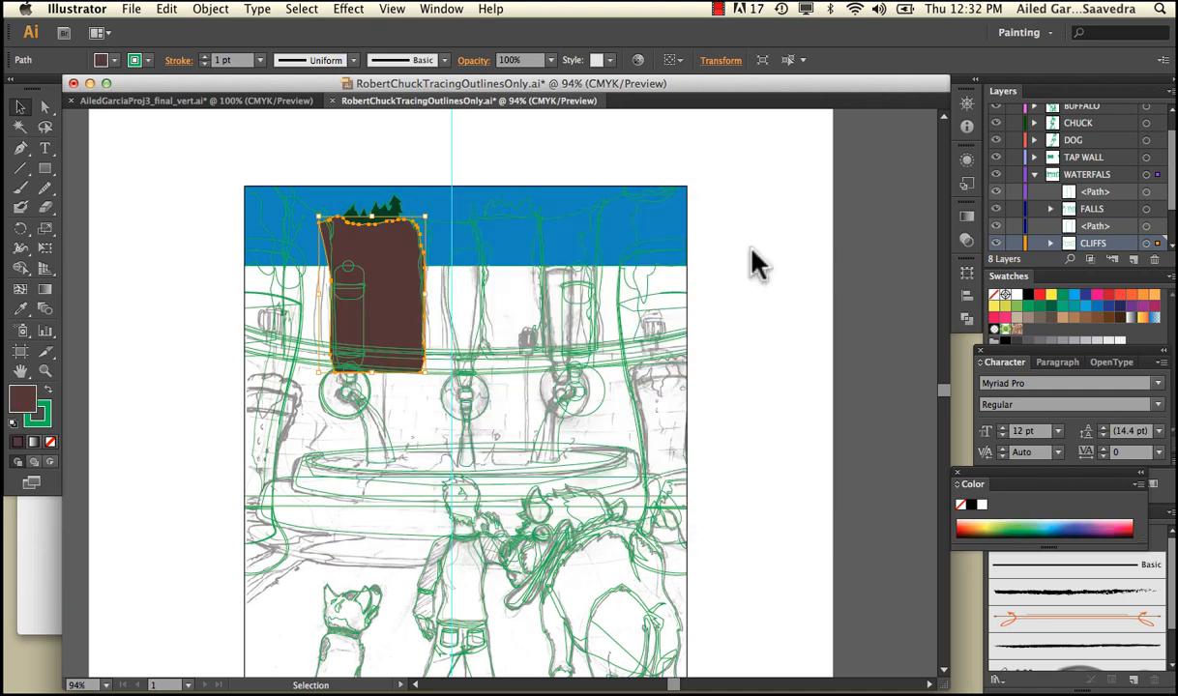
Select the filled tree cluster and the cliff below it together, remove their green stroke, and deselect them
left_click(518, 141)
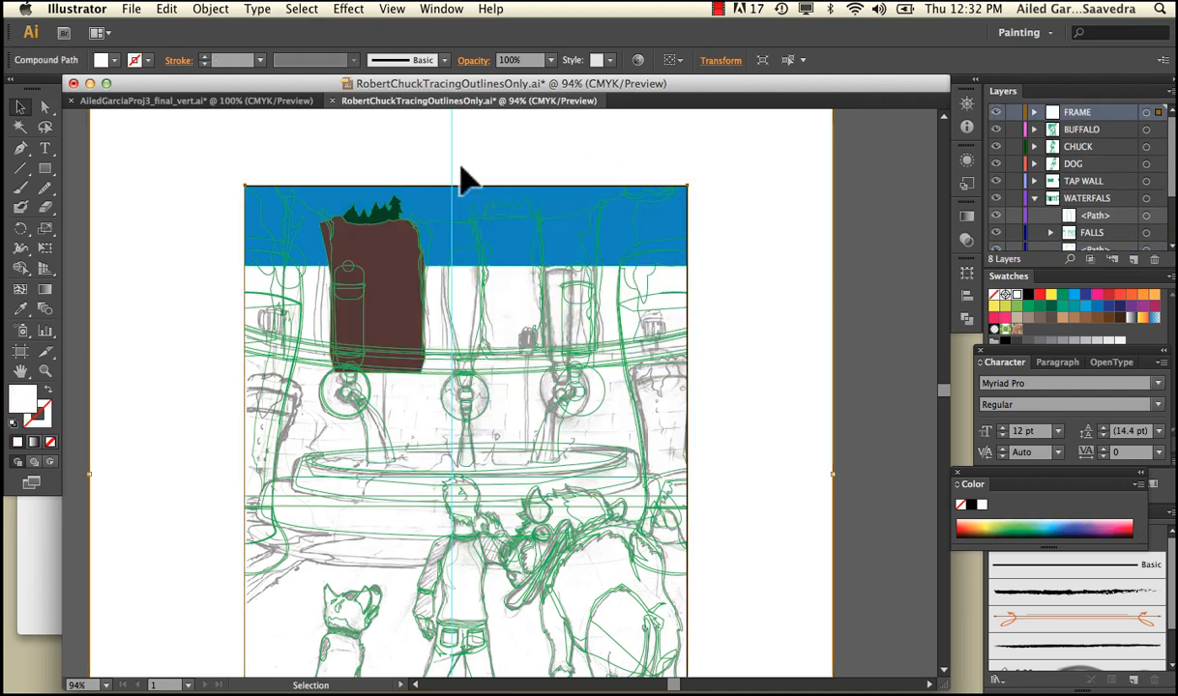
left_click(388, 219)
left_click(395, 249, "shift")
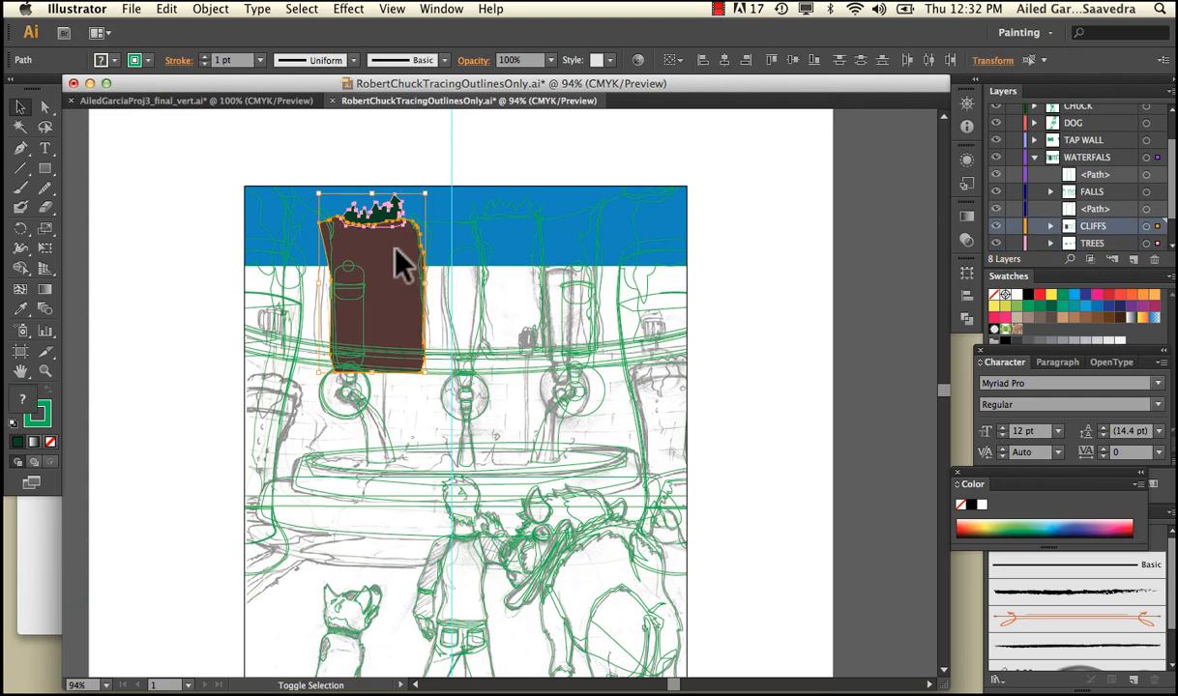
left_click(49, 410)
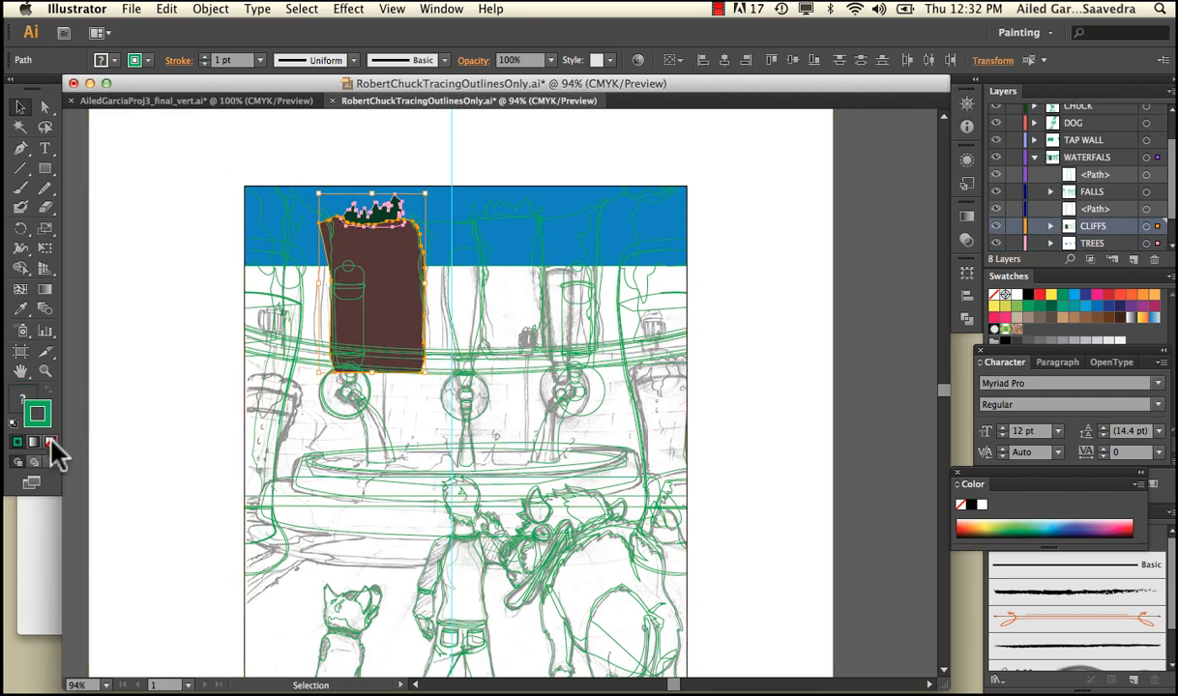
left_click(51, 441)
left_click(145, 386)
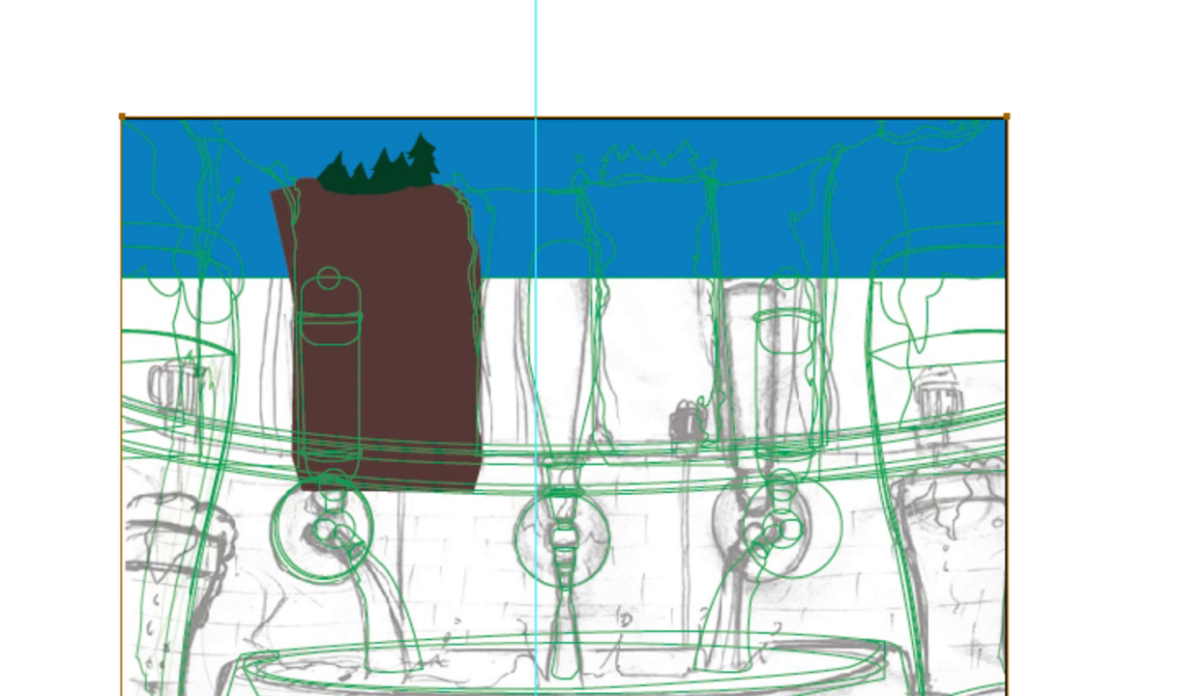
left_click(0, 0)
left_click(0, 0)
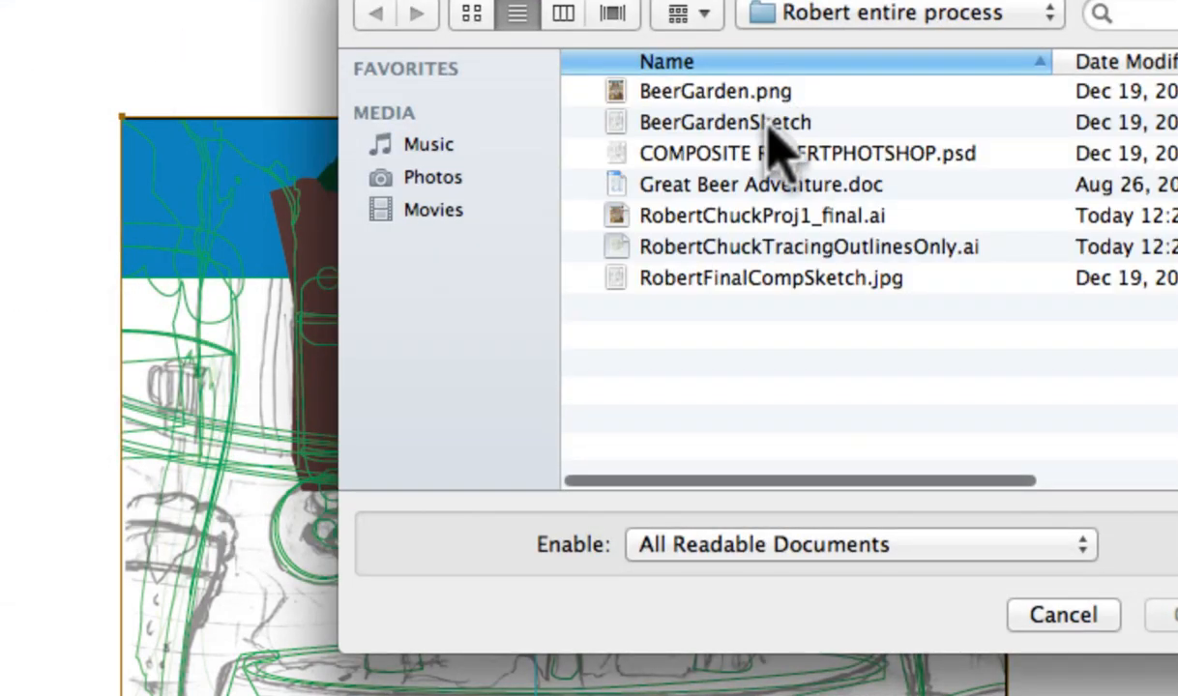
left_click(779, 215)
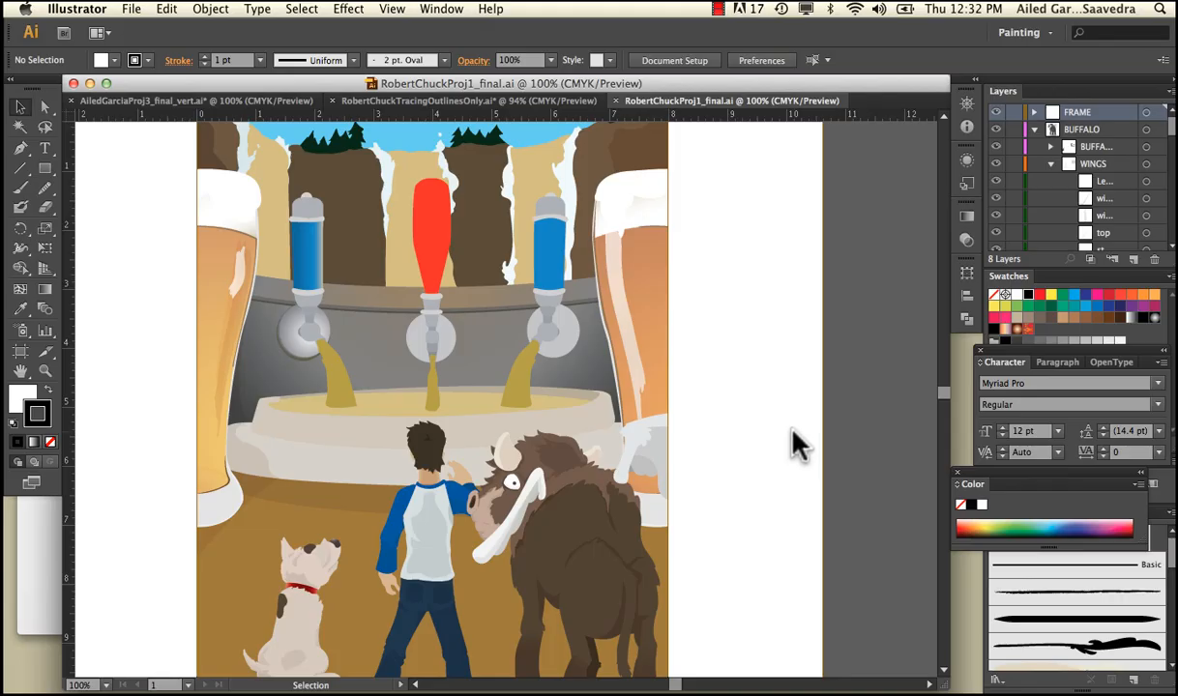
Move the light blue sky rectangle up off the artwork, and undo the stray drag made over the frame
scroll(798, 319, "up", 3)
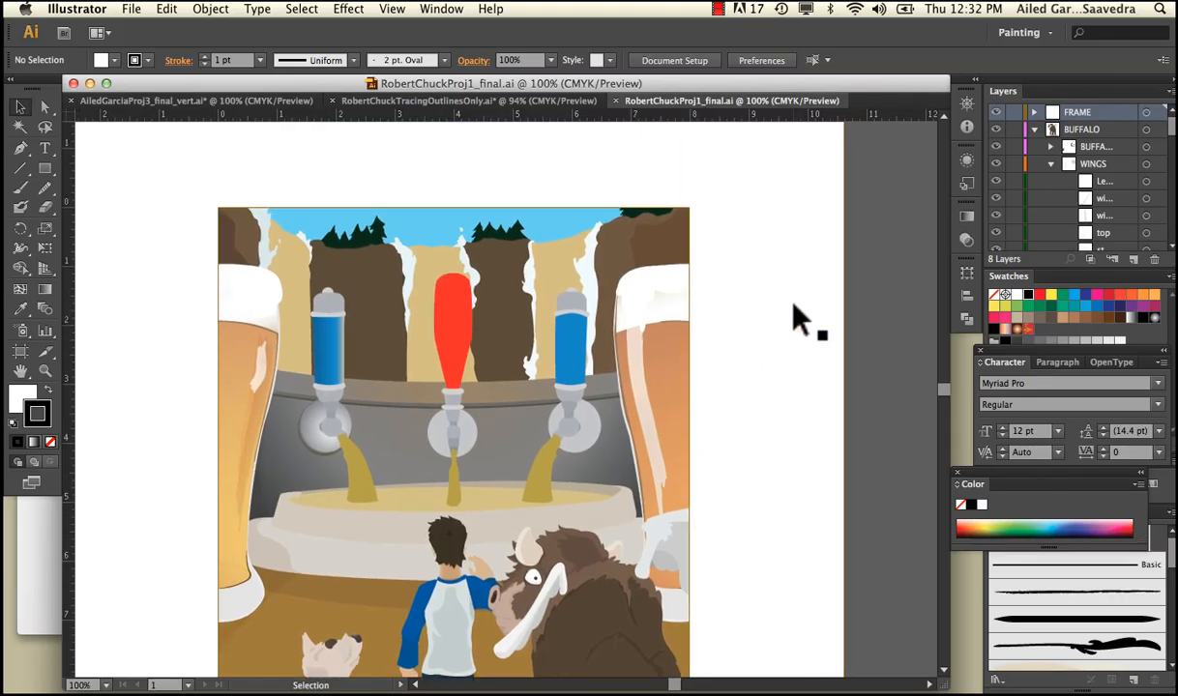
left_click(423, 237)
left_click_drag(422, 237, 547, 140)
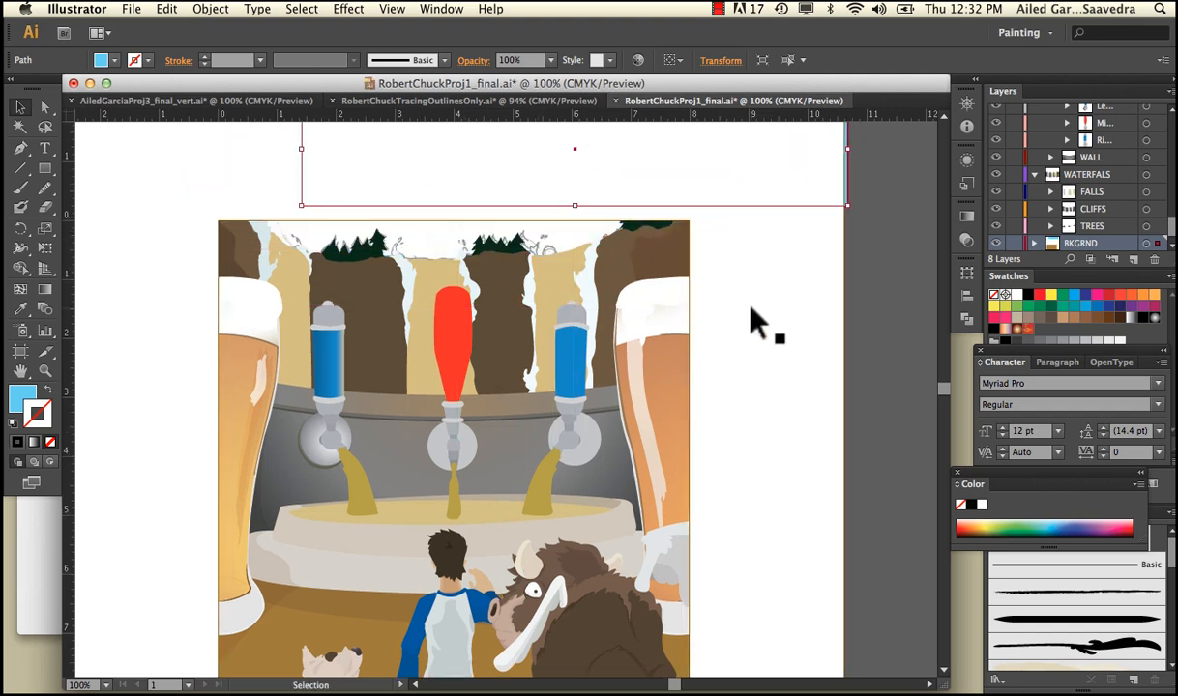
left_click_drag(686, 165, 585, 232)
key("ctrl+z")
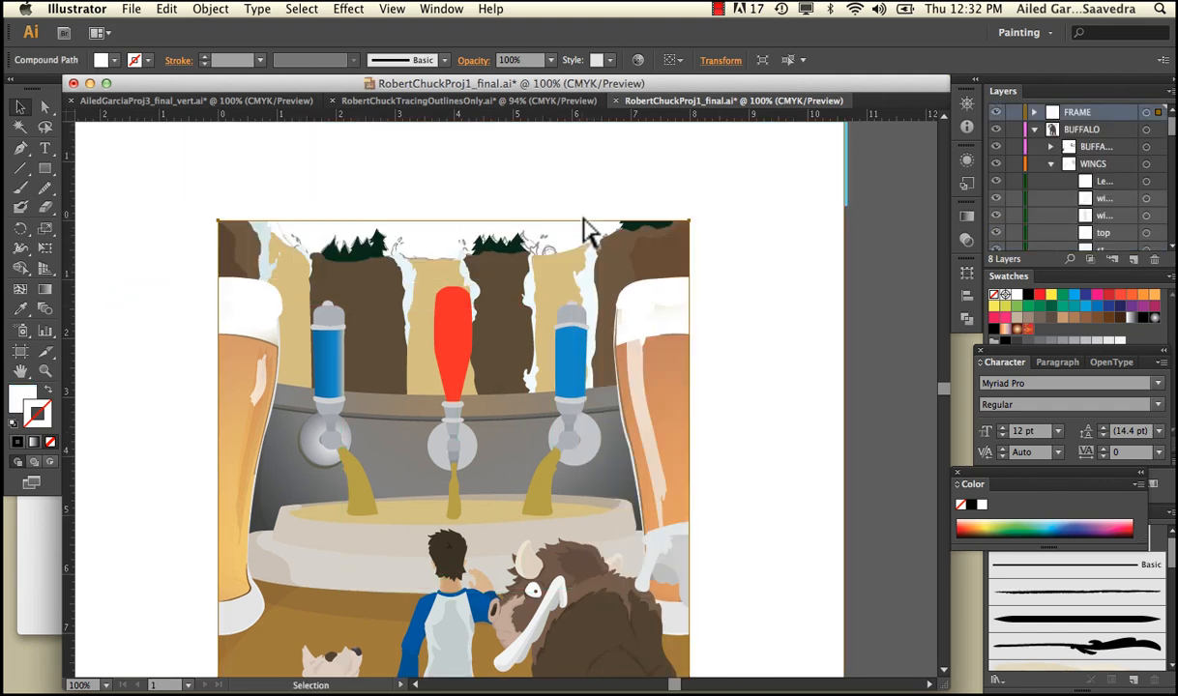
Hide the FRAME layer and move the light blue sky rectangle back behind the cliffs and trees
left_click(996, 113)
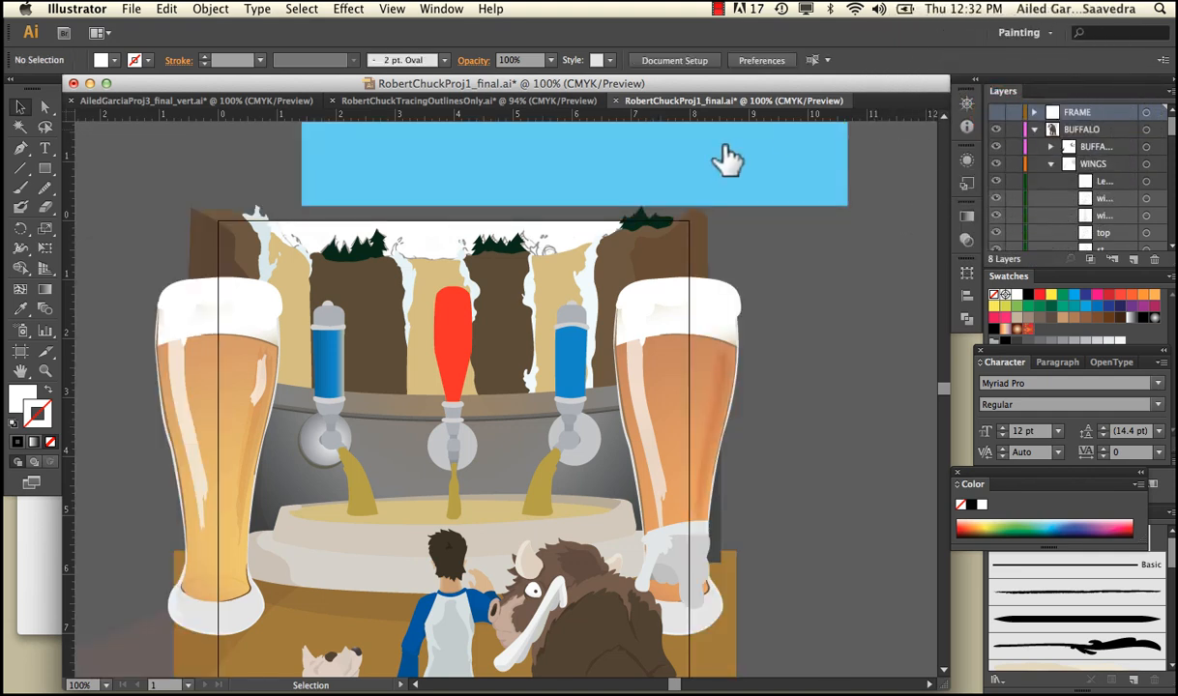
left_click_drag(676, 170, 550, 237)
left_click_drag(359, 245, 648, 263)
left_click_drag(703, 218, 704, 184)
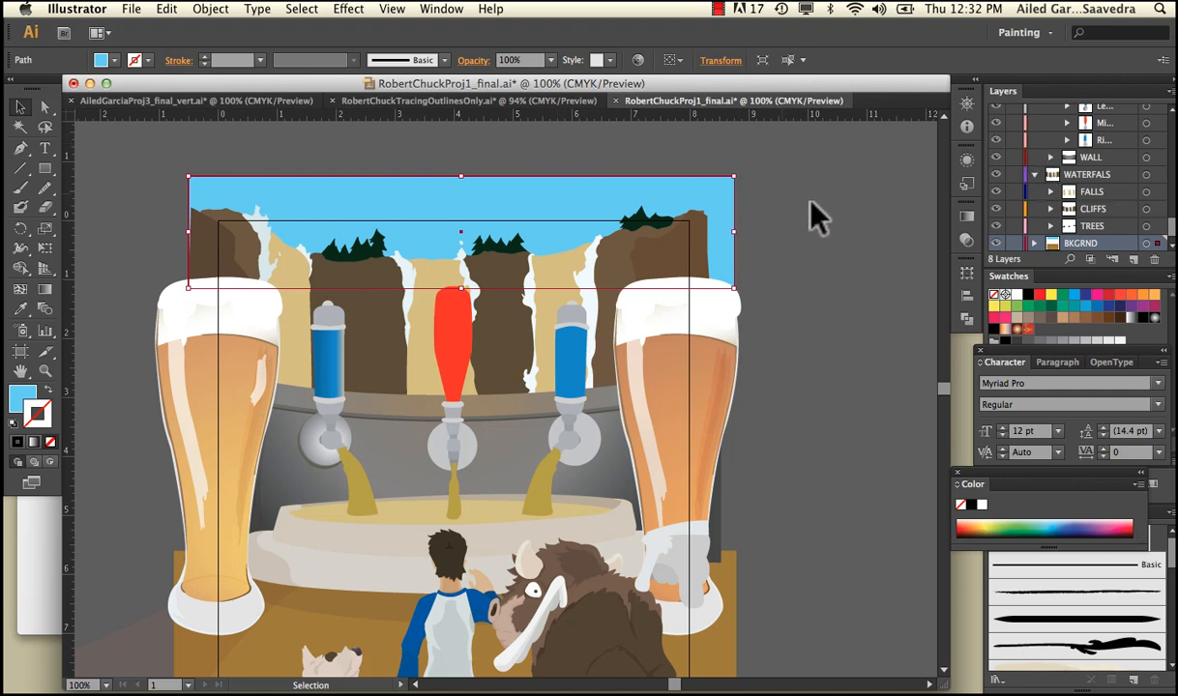
Collapse the WATERFALS layer, the TAPS sublayer and the TAP WALL layer
scroll(815, 242, "down", 2)
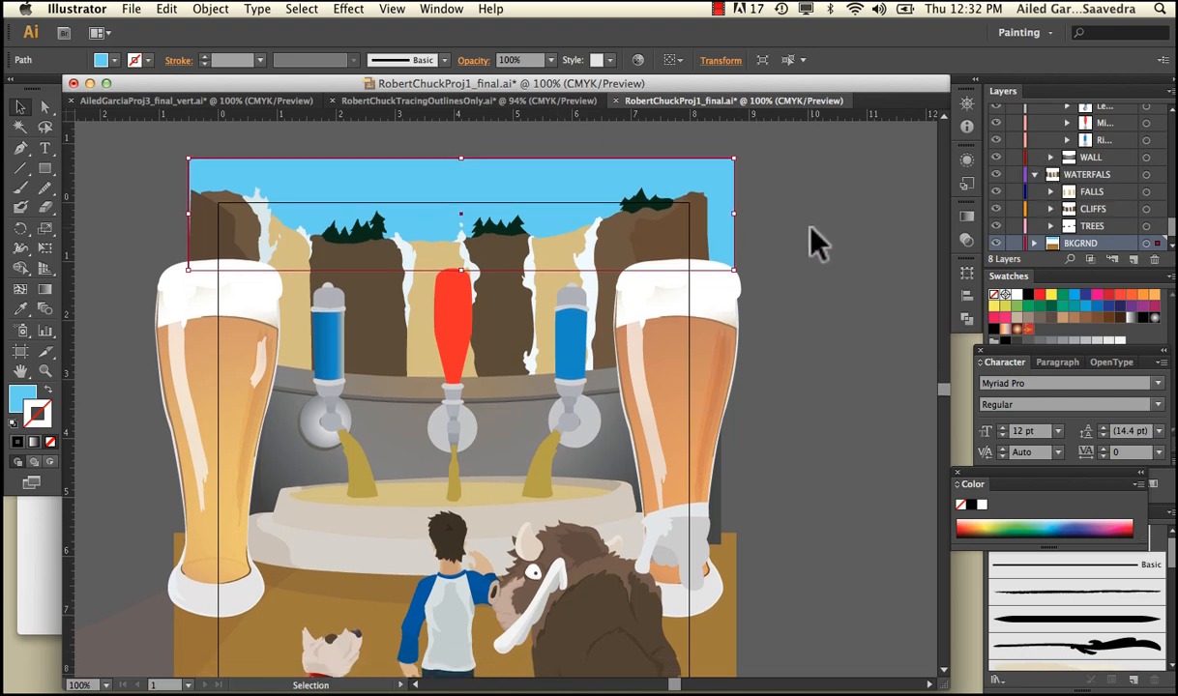
right_click(811, 230)
left_click(1043, 182)
left_click(1034, 175)
scroll(1033, 175, "up", 3)
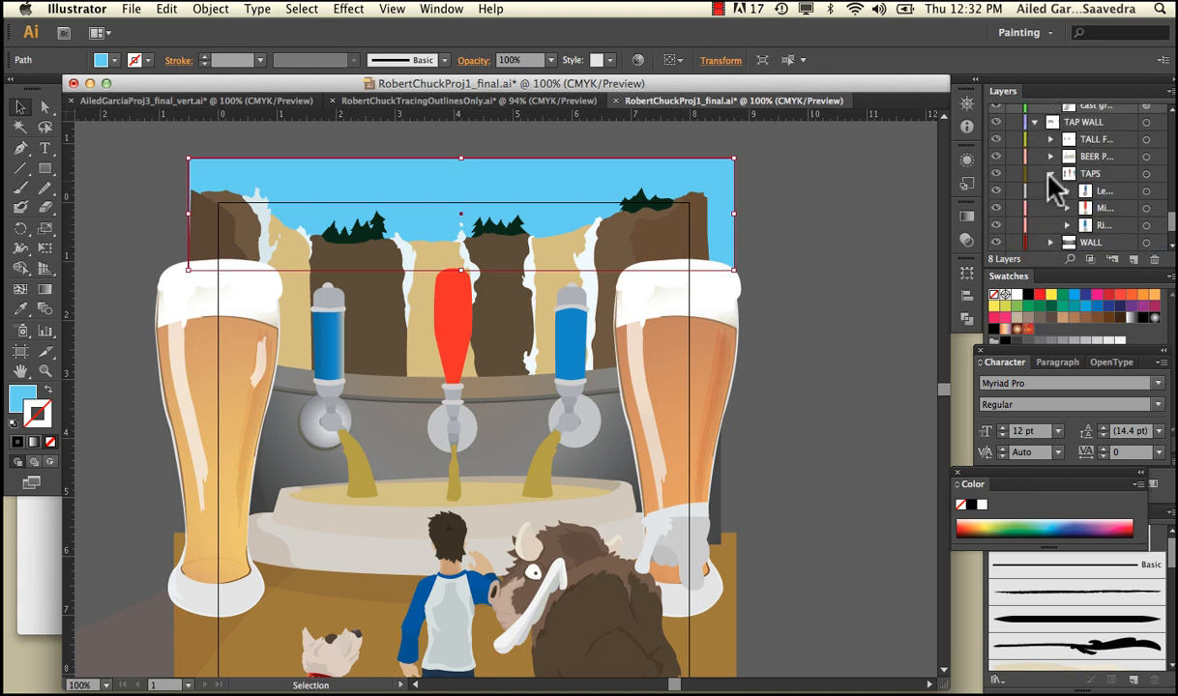
left_click(1050, 174)
scroll(1037, 129, "up", 10)
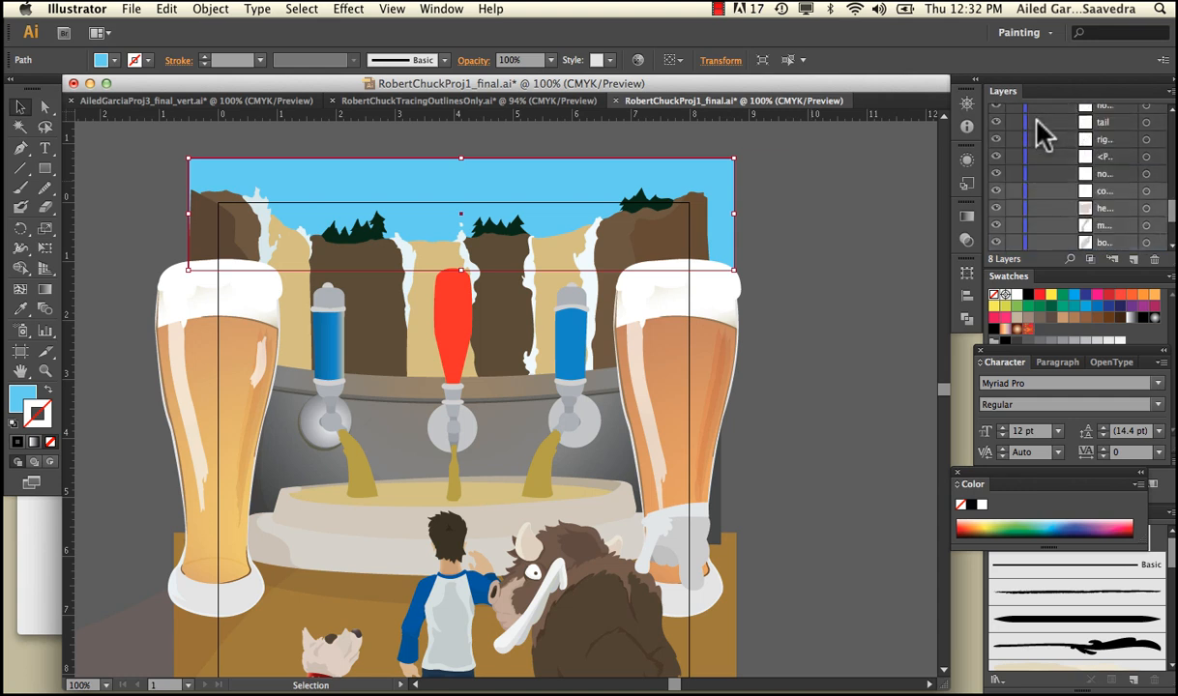
scroll(1038, 129, "down", 5)
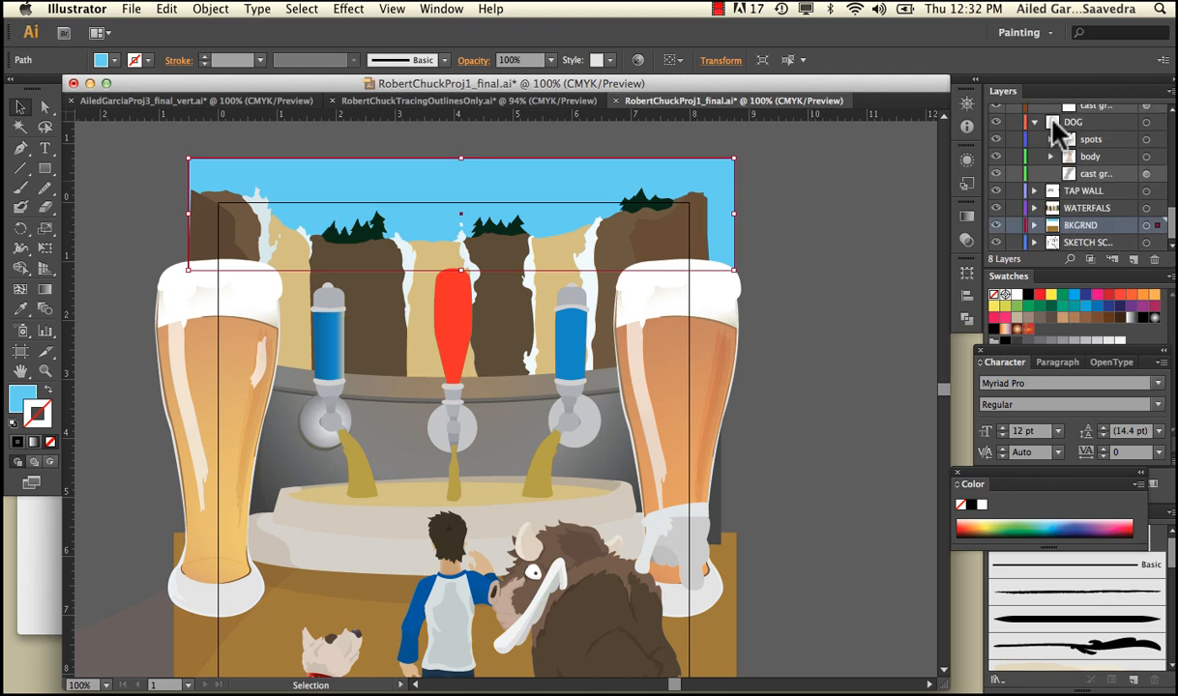
Collapse the DOG, CHUCK and BUFFALO layers with their sublayers, and deselect the sky rectangle
left_click(1035, 123)
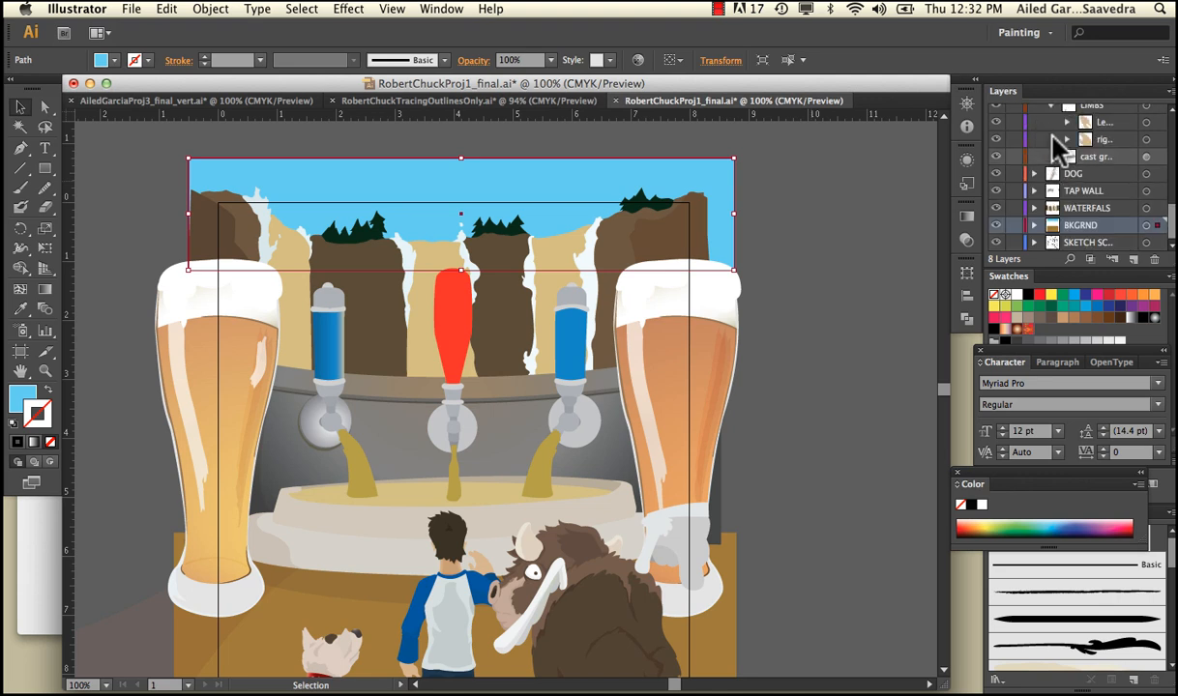
scroll(1052, 137, "up", 3)
left_click(1035, 173)
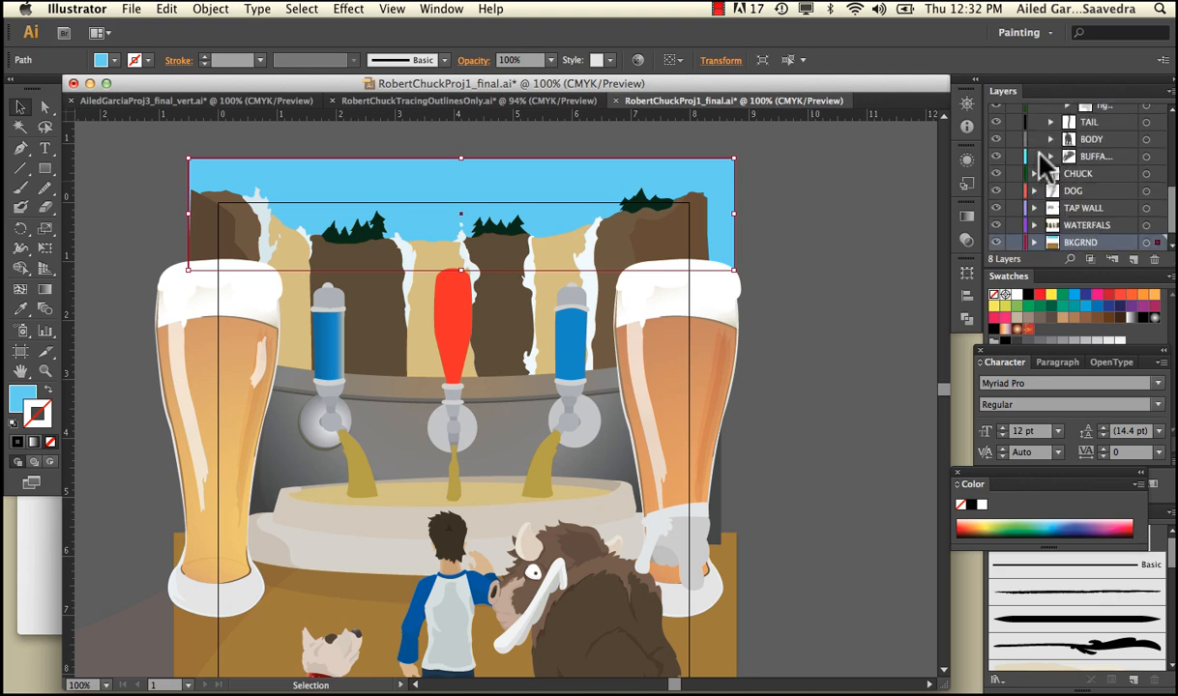
scroll(1048, 121, "up", 5)
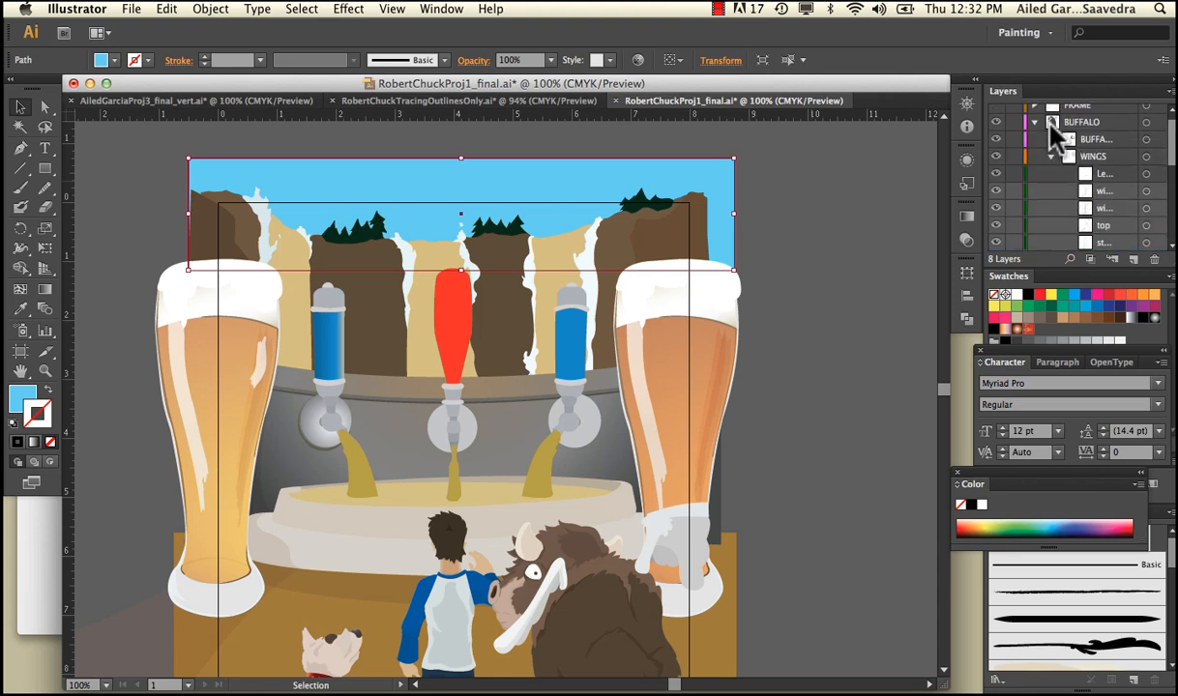
left_click(1051, 164)
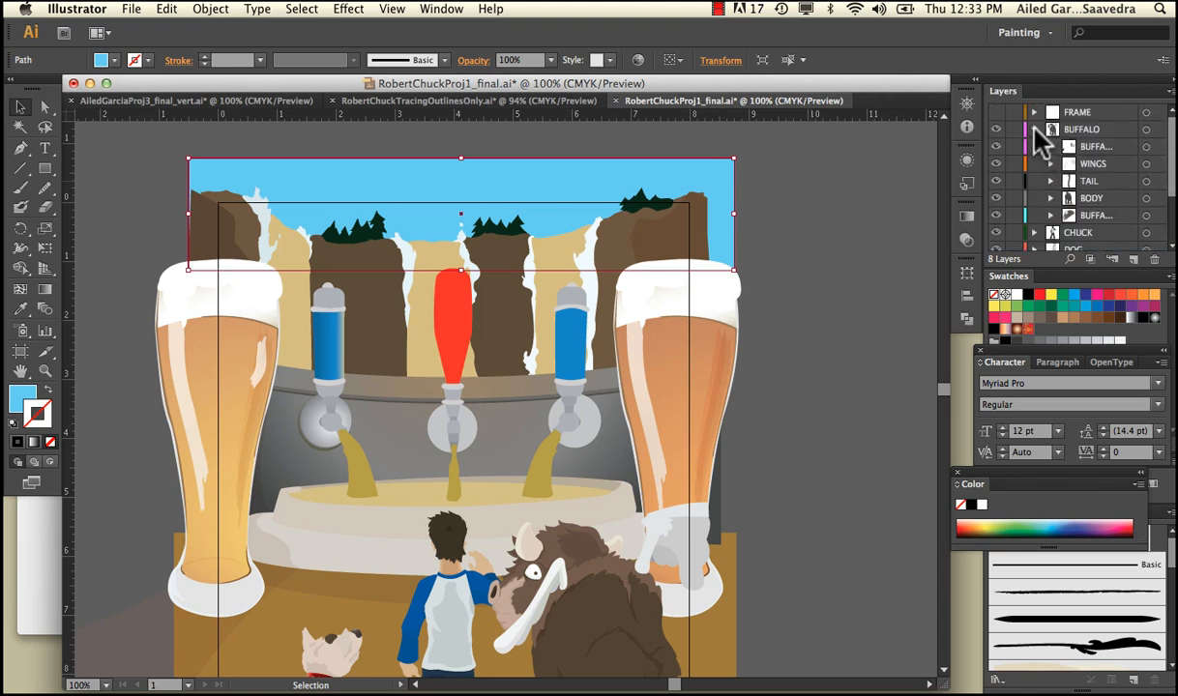
left_click(1034, 128)
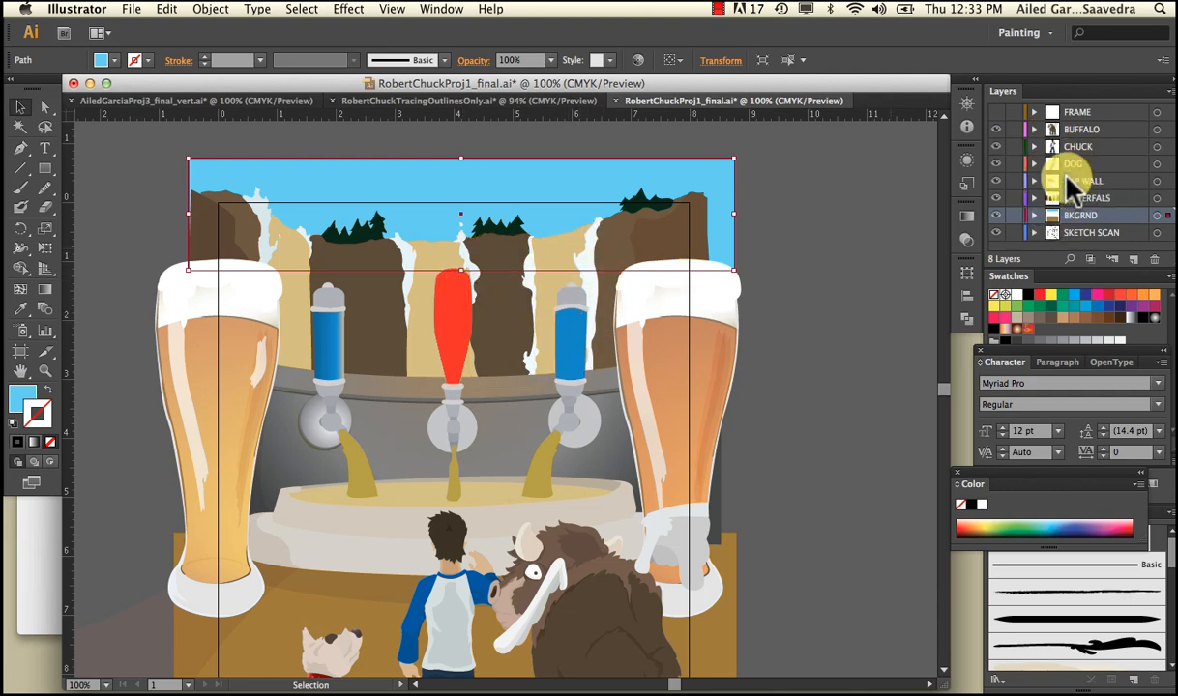
left_click(785, 203)
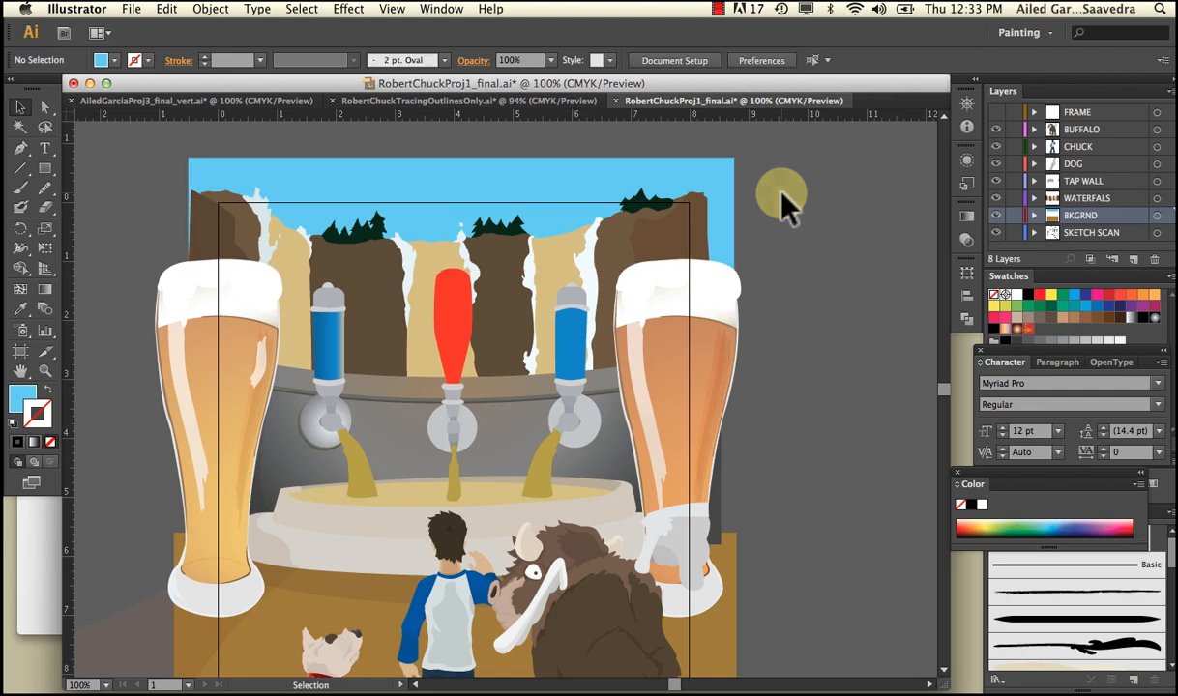
Compare the artwork with the FRAME layer shown and hidden to examine what extends past the crop
left_click(999, 114)
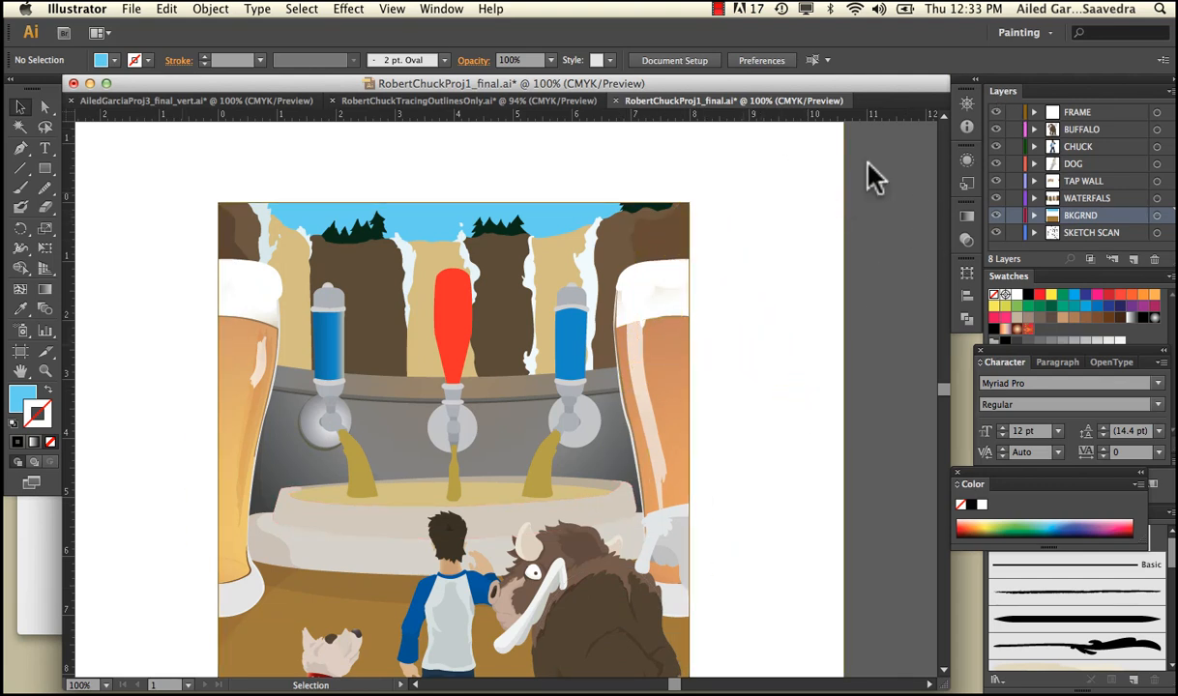
left_click(997, 113)
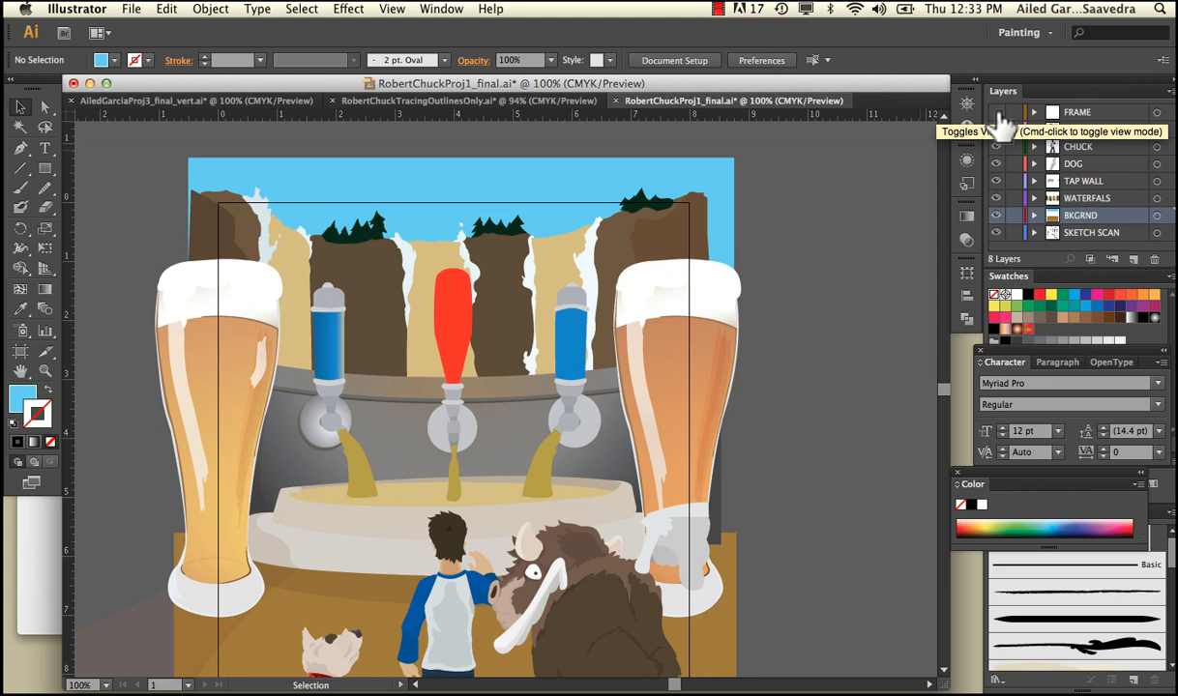
scroll(790, 203, "down", 3)
left_click(782, 304)
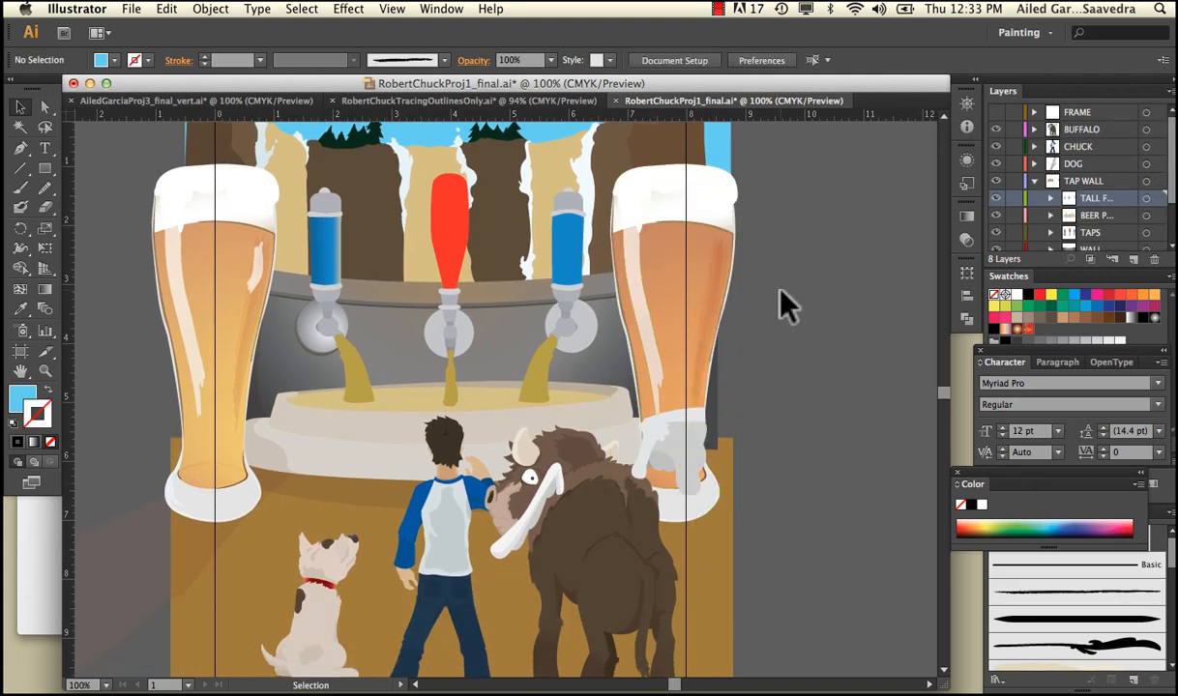
Collapse TAP WALL, and lock the SKETCH SCAN layer and expand it to its linked image
left_click(1033, 182)
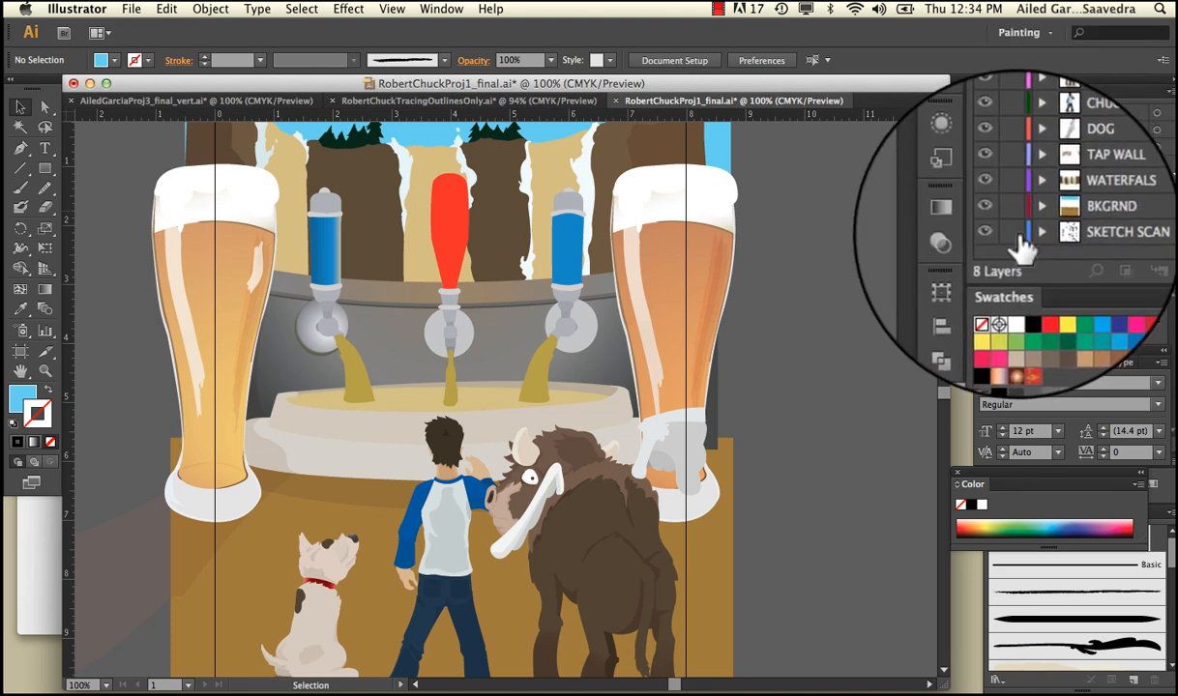
left_click(1012, 234)
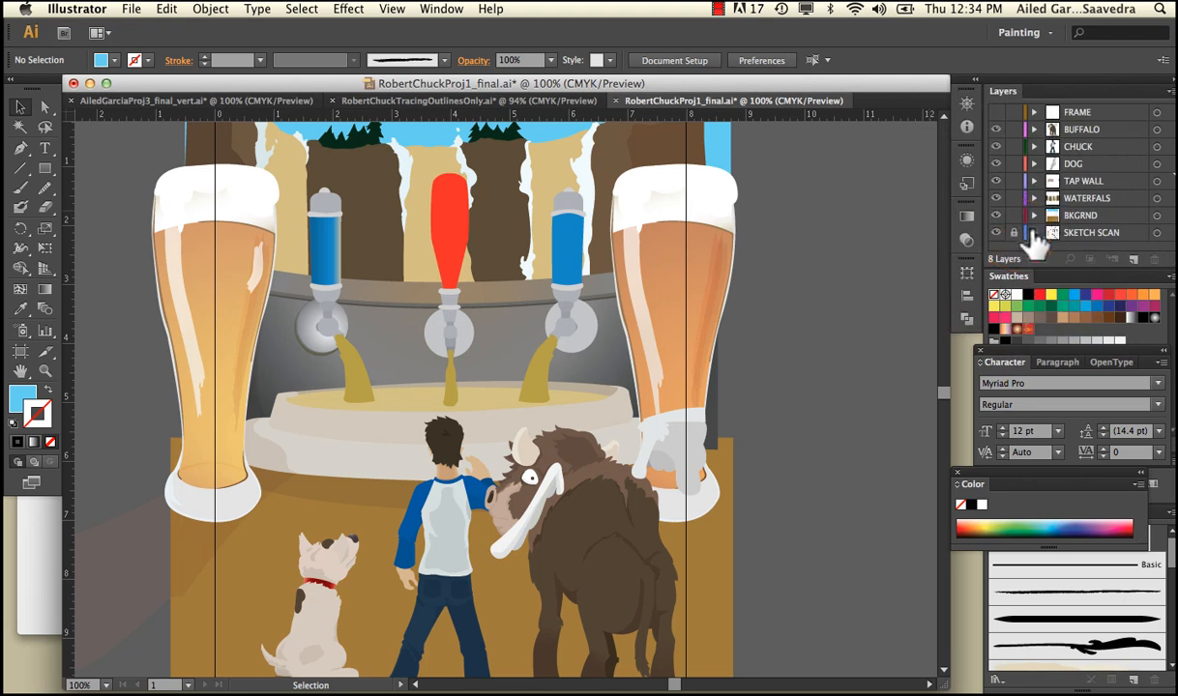
left_click(1033, 233)
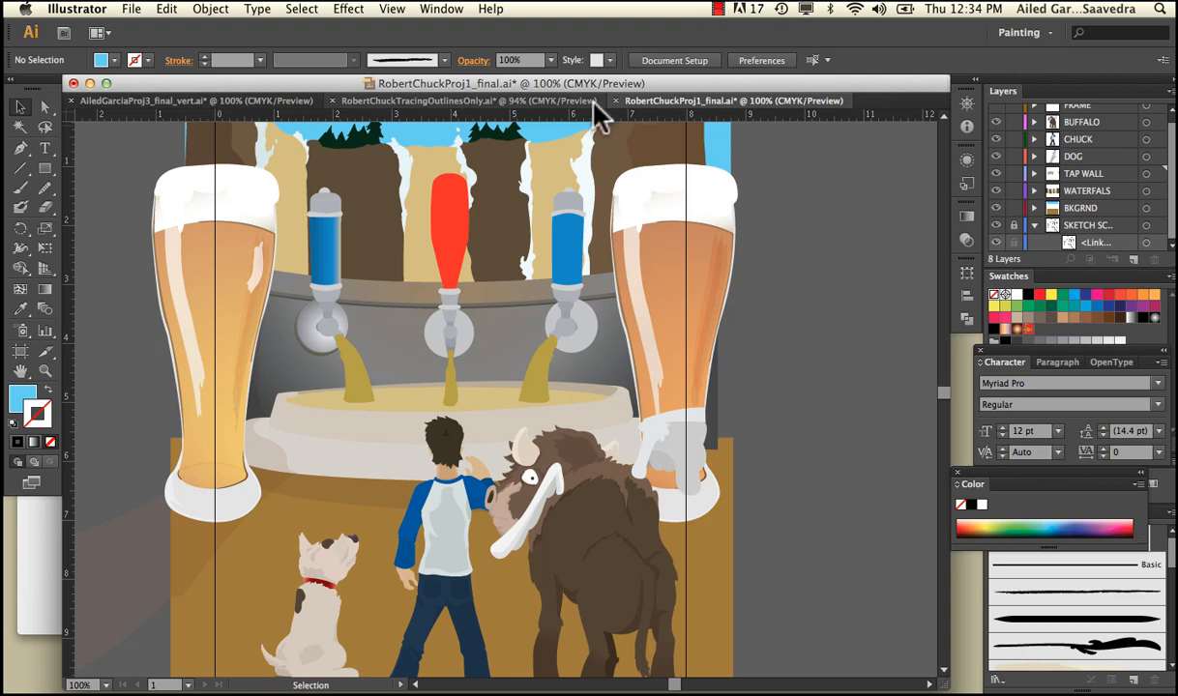
Switch back to the RobertChuckTracingOutlinesOnly.ai document and collapse its WATERFALS layer
left_click(564, 100)
scroll(714, 290, "down", 3)
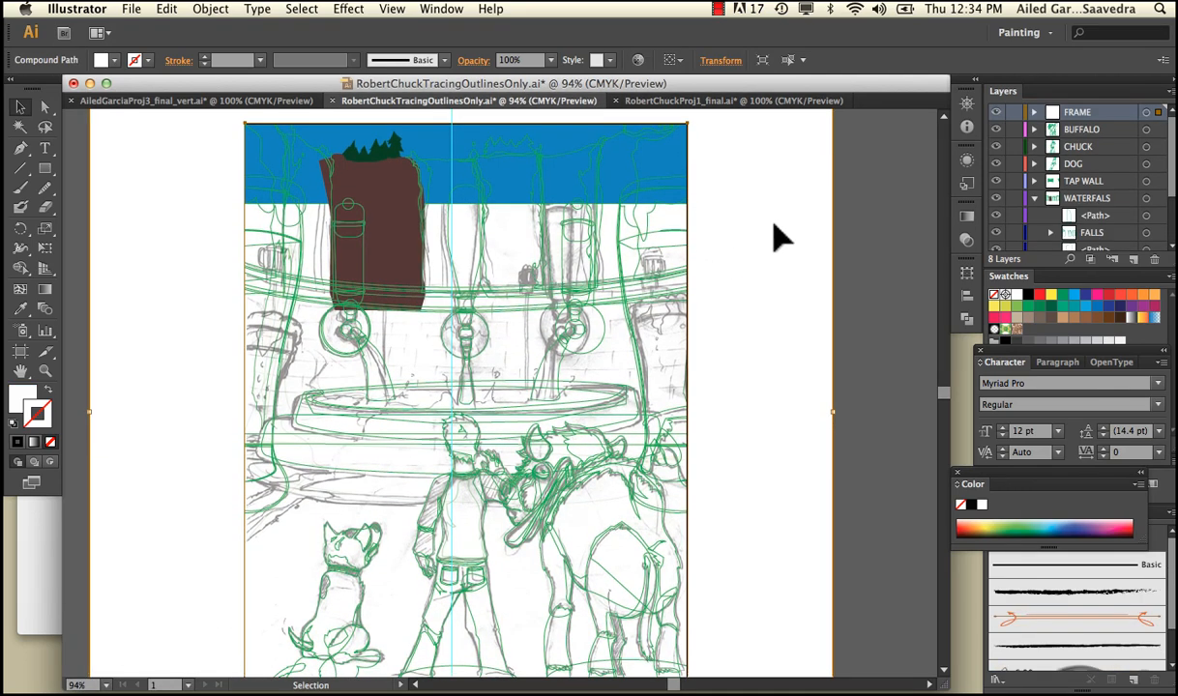
left_click(1035, 198)
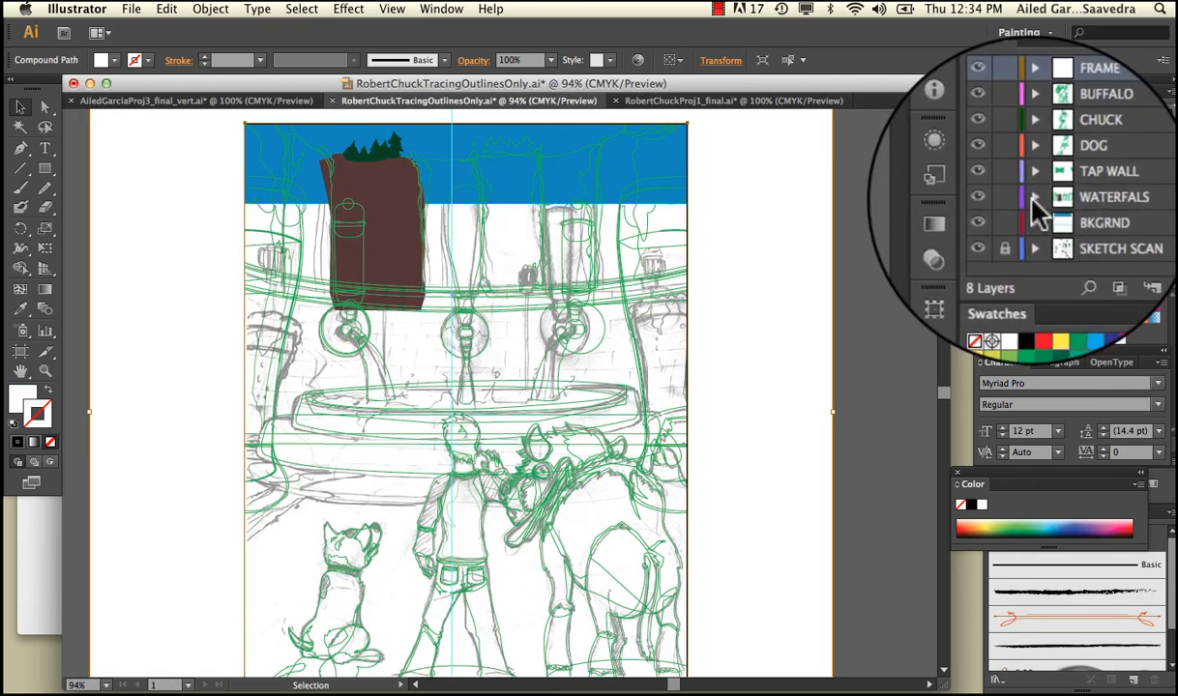
Unlock the SKETCH SCAN layer, expand it and highlight its linked image
left_click(1014, 235)
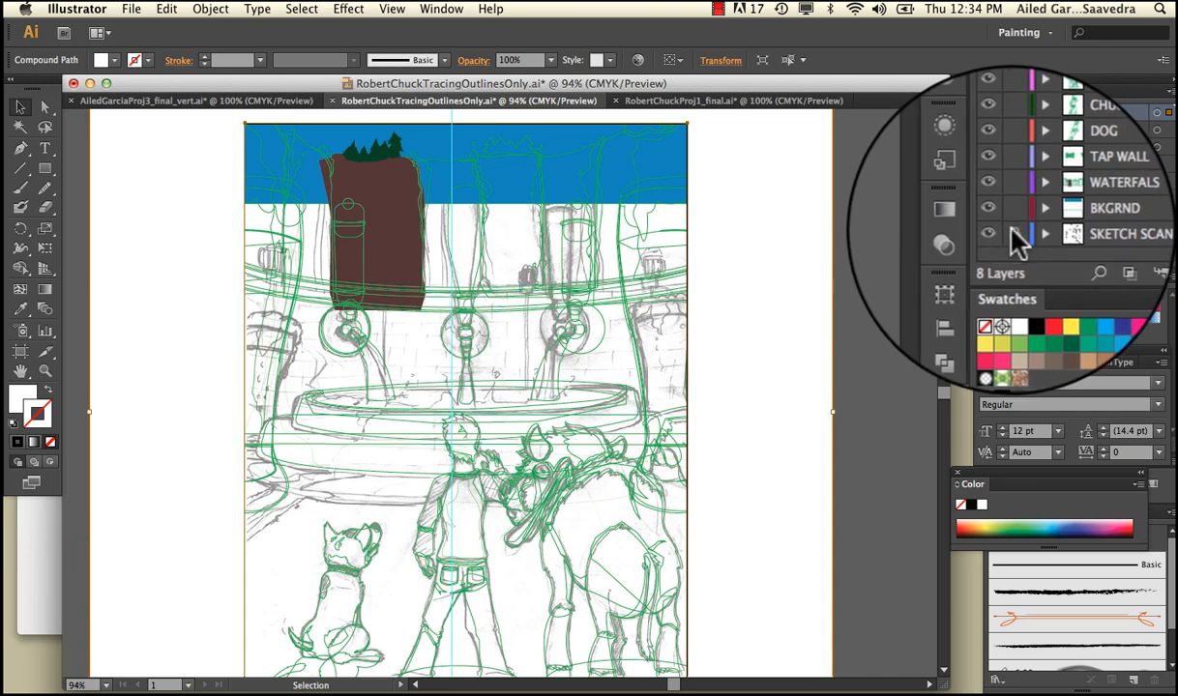
left_click(1011, 233)
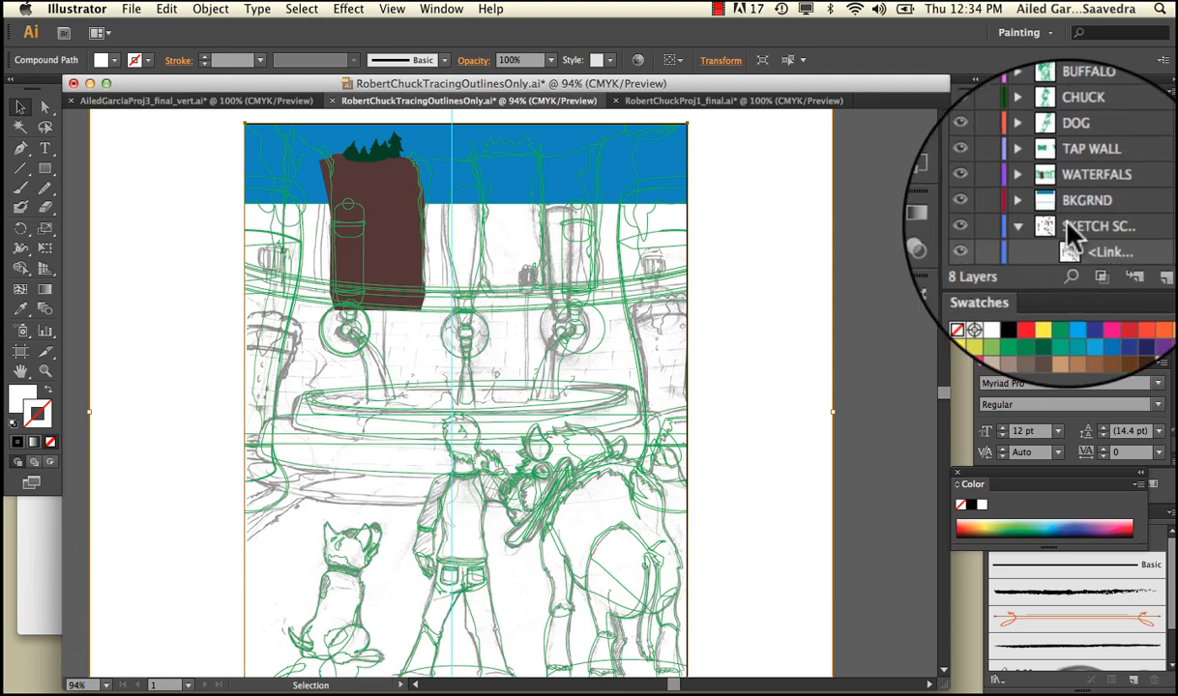
left_click(1015, 230)
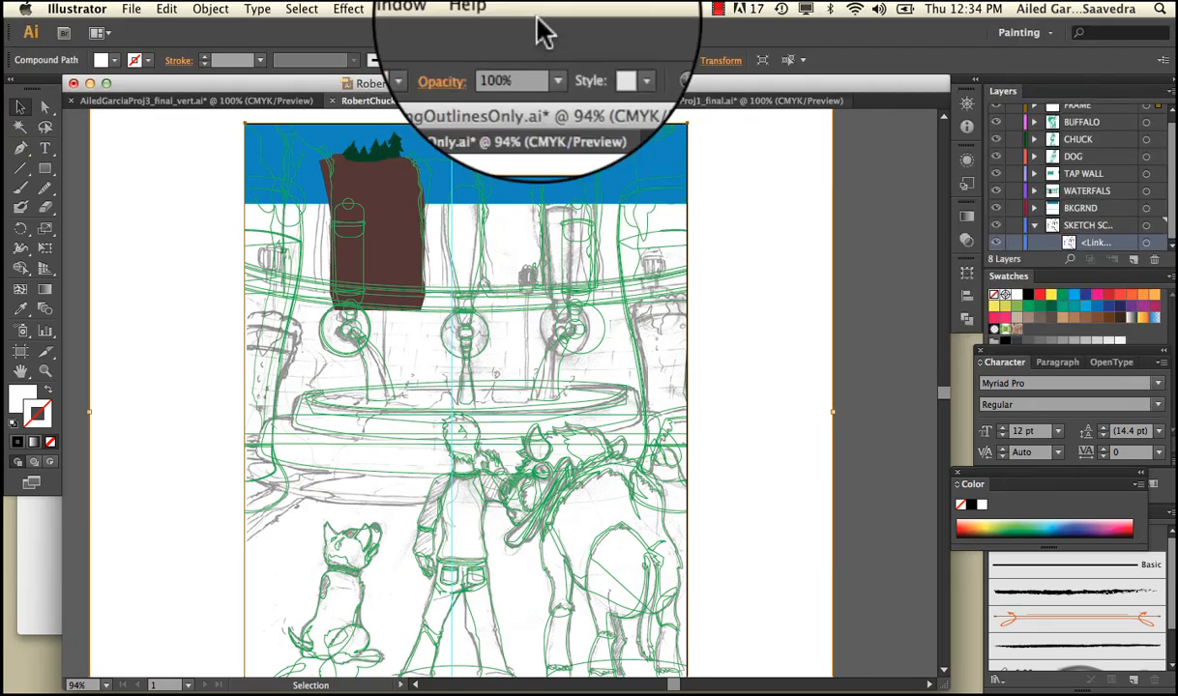
Show the document's links beside the artwork, embed RobertFinalCompSketch.jpg in the file, and clear the selection
left_click(440, 9)
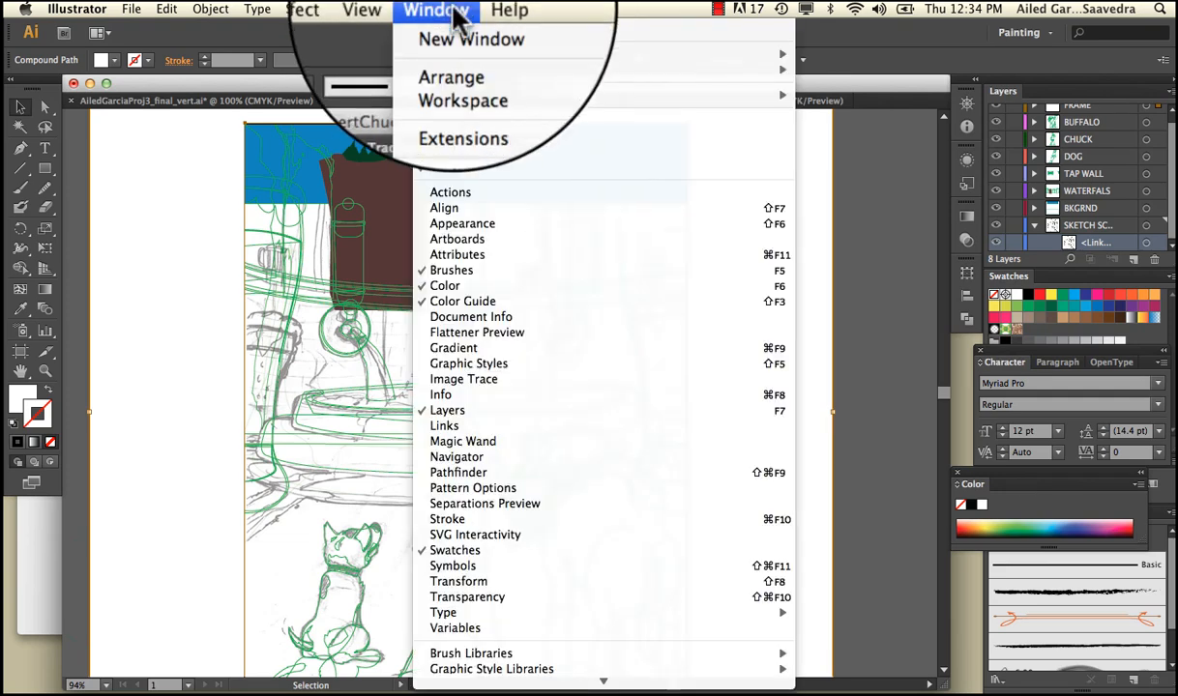
left_click(486, 424)
left_click_drag(232, 396, 830, 214)
left_click(828, 209)
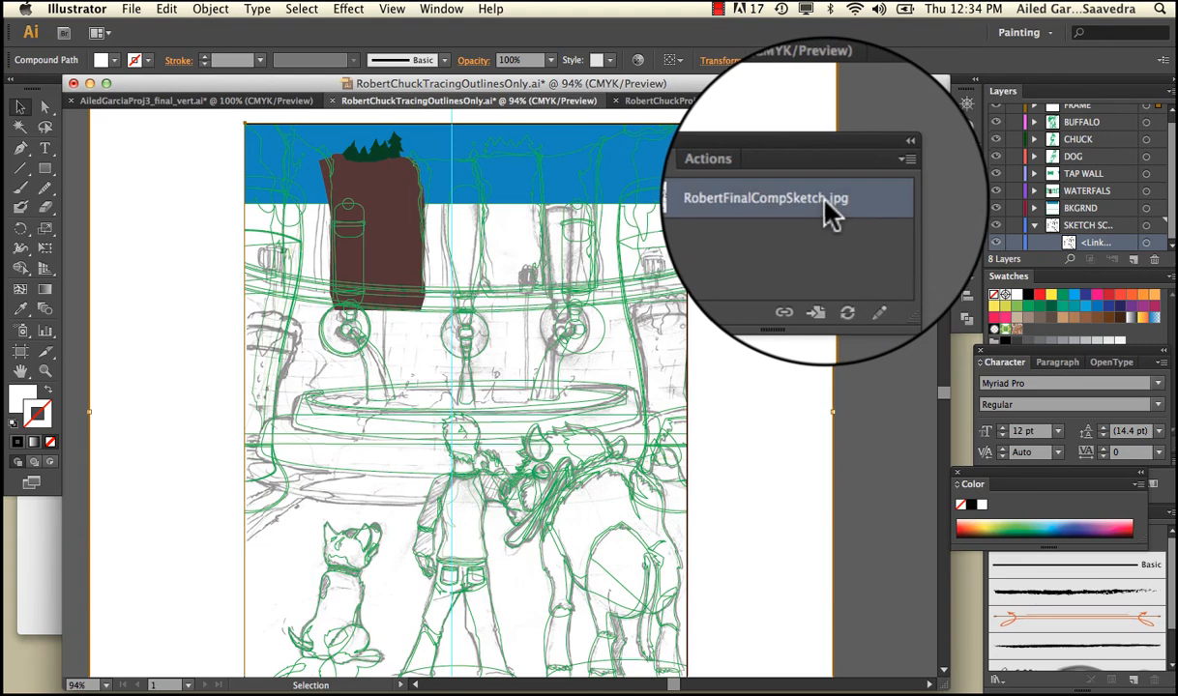
left_click(882, 177)
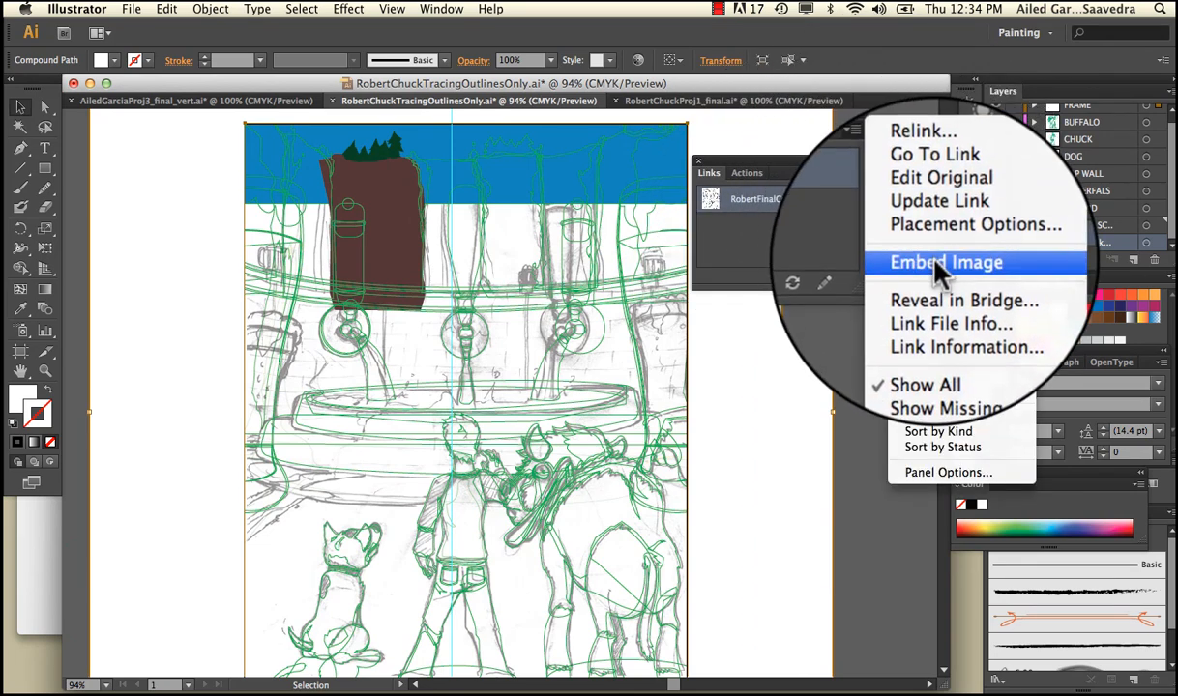
left_click(936, 265)
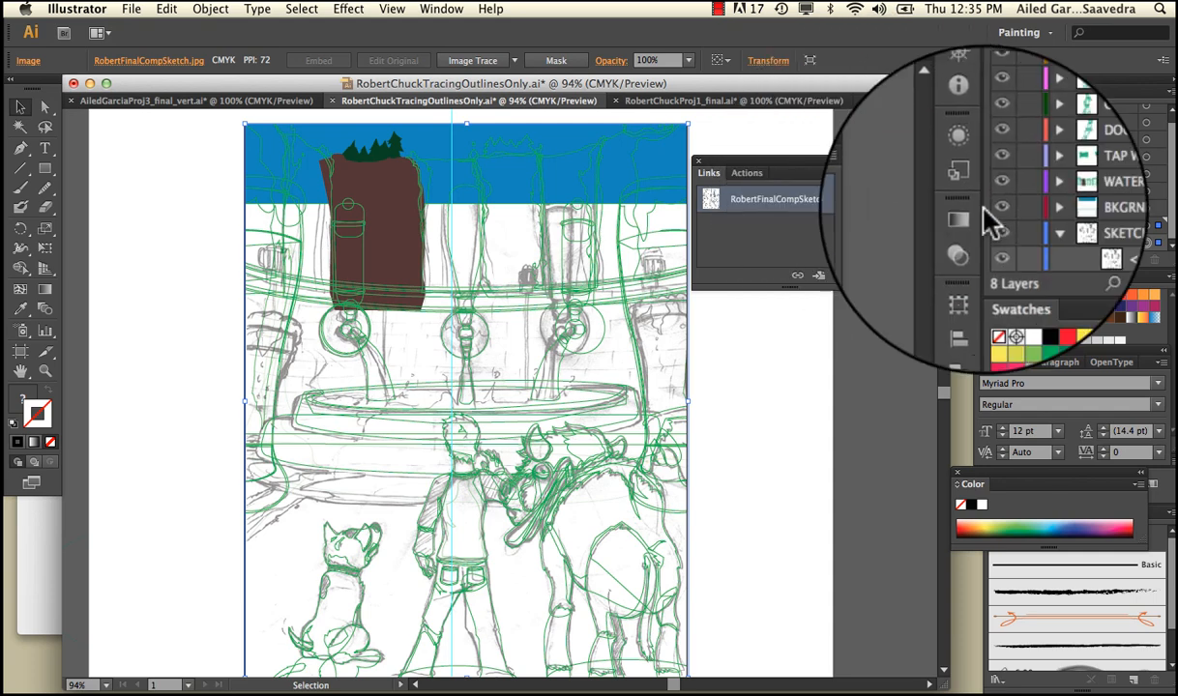
left_click(900, 165)
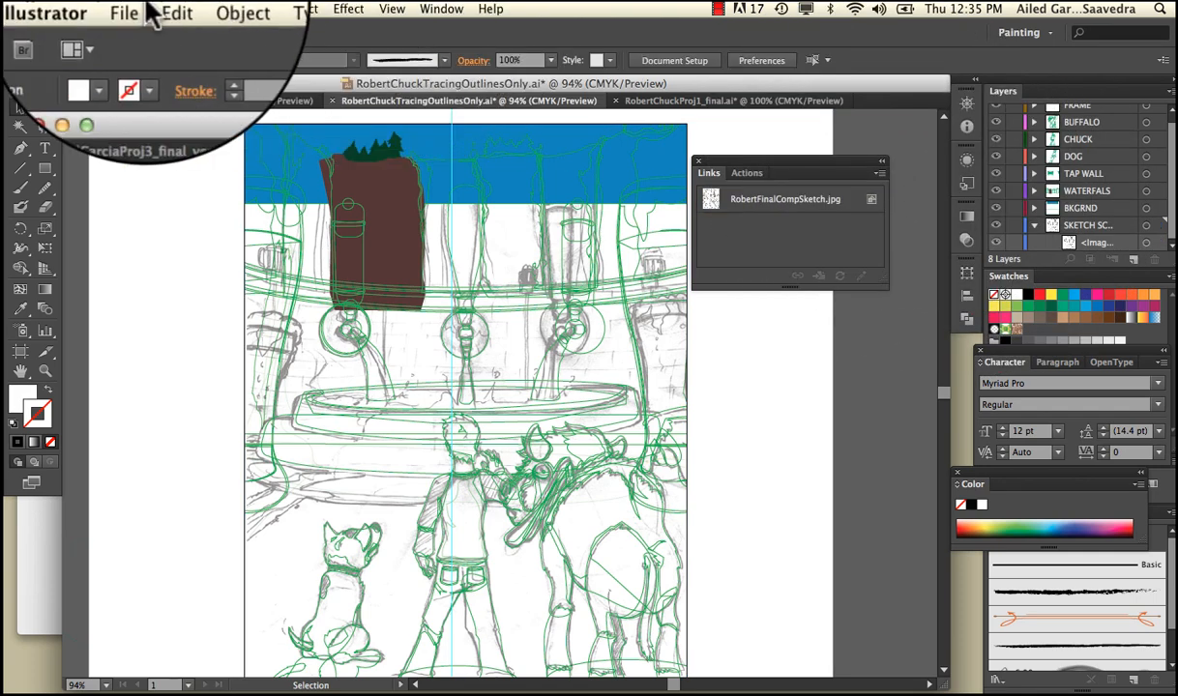
Save the document, and lock and collapse the SKETCH SCAN layer
left_click(130, 8)
left_click(170, 135)
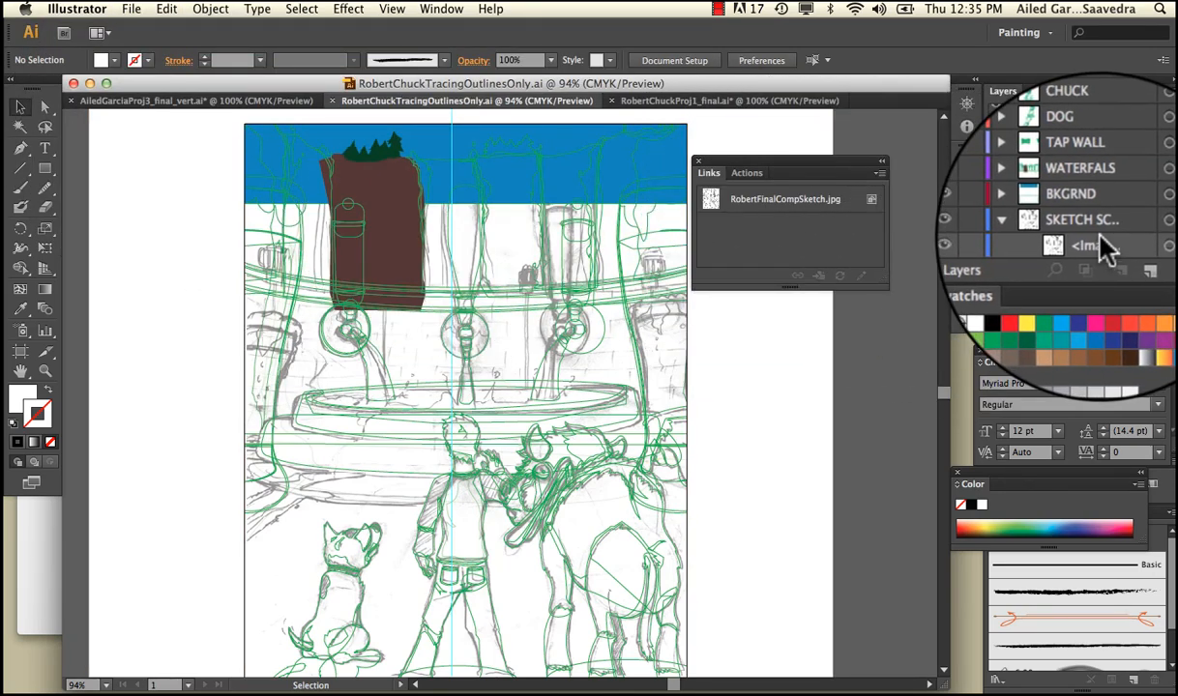
left_click(1006, 226)
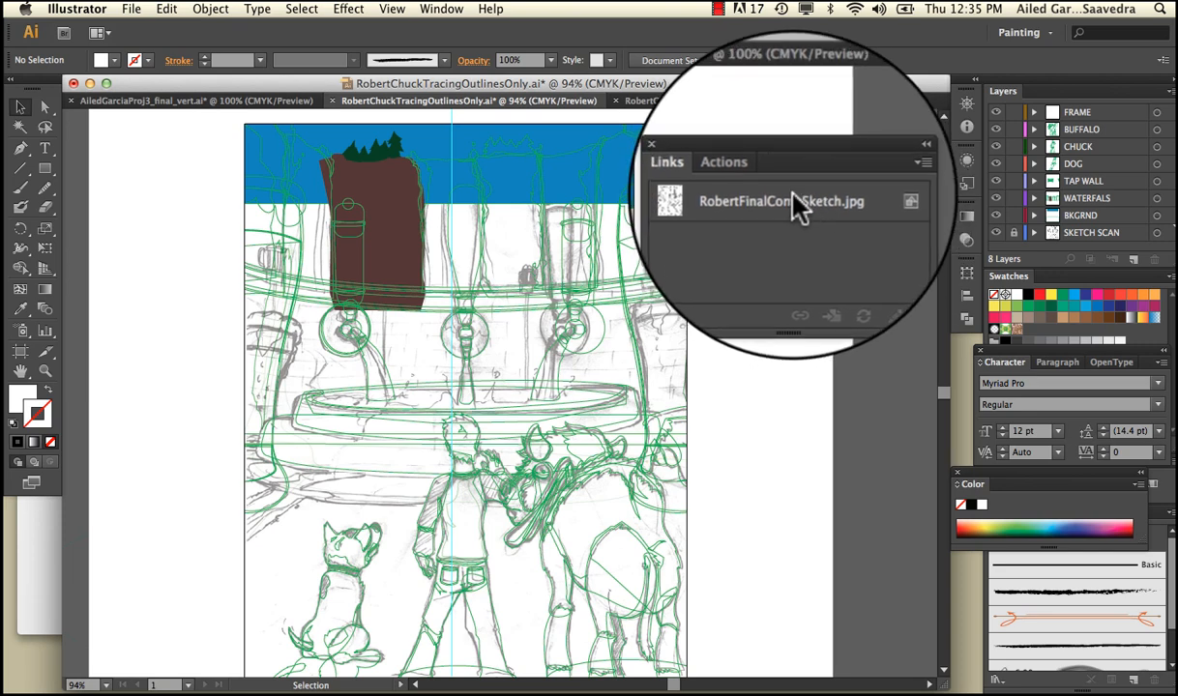
With the FRAME layer active, try the Link option on and off for placing BeerGarden.png, and cancel the placement
left_click(130, 9)
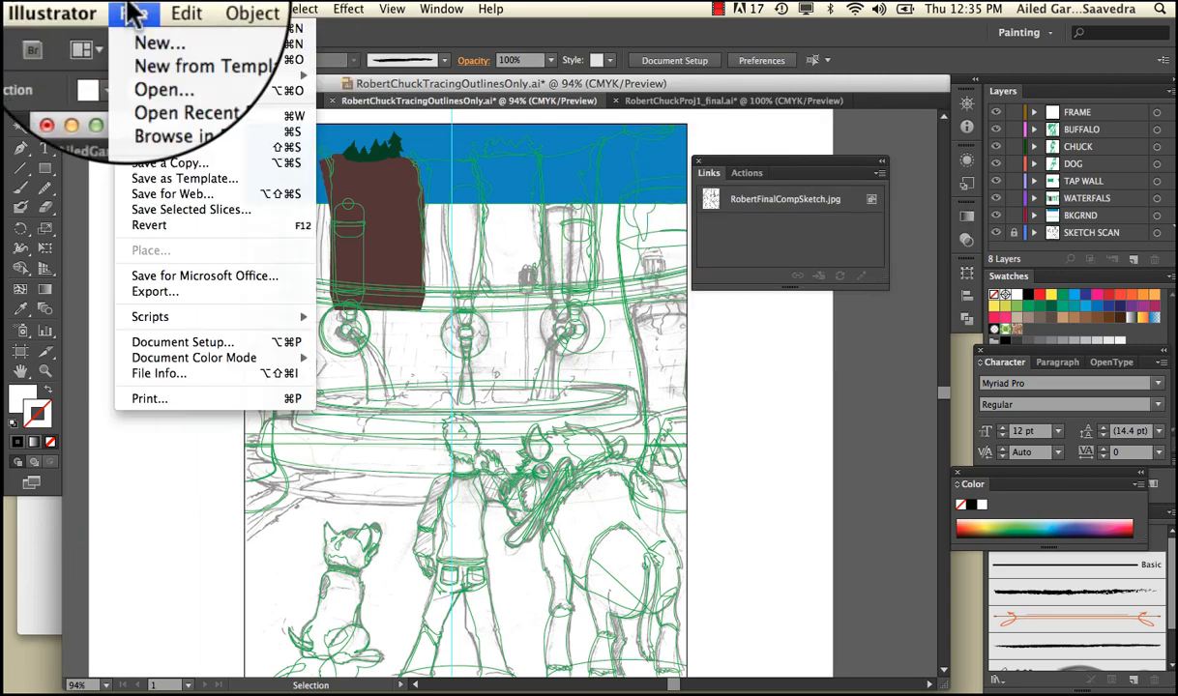
left_click(503, 324)
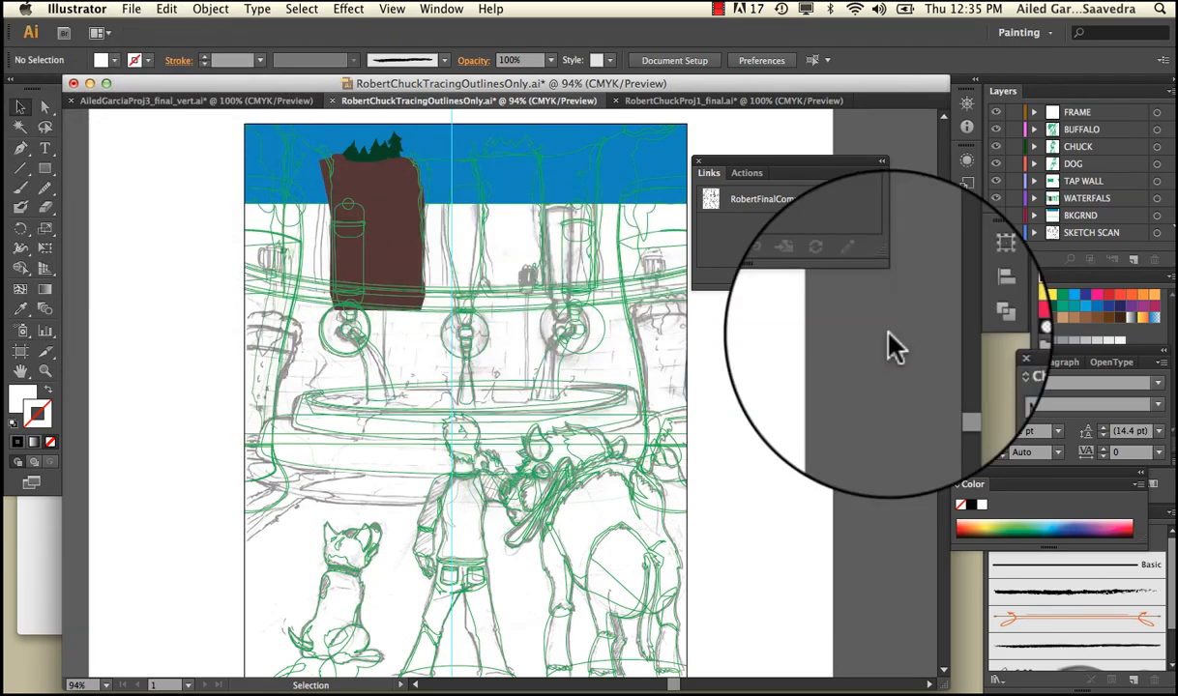
left_click(1071, 112)
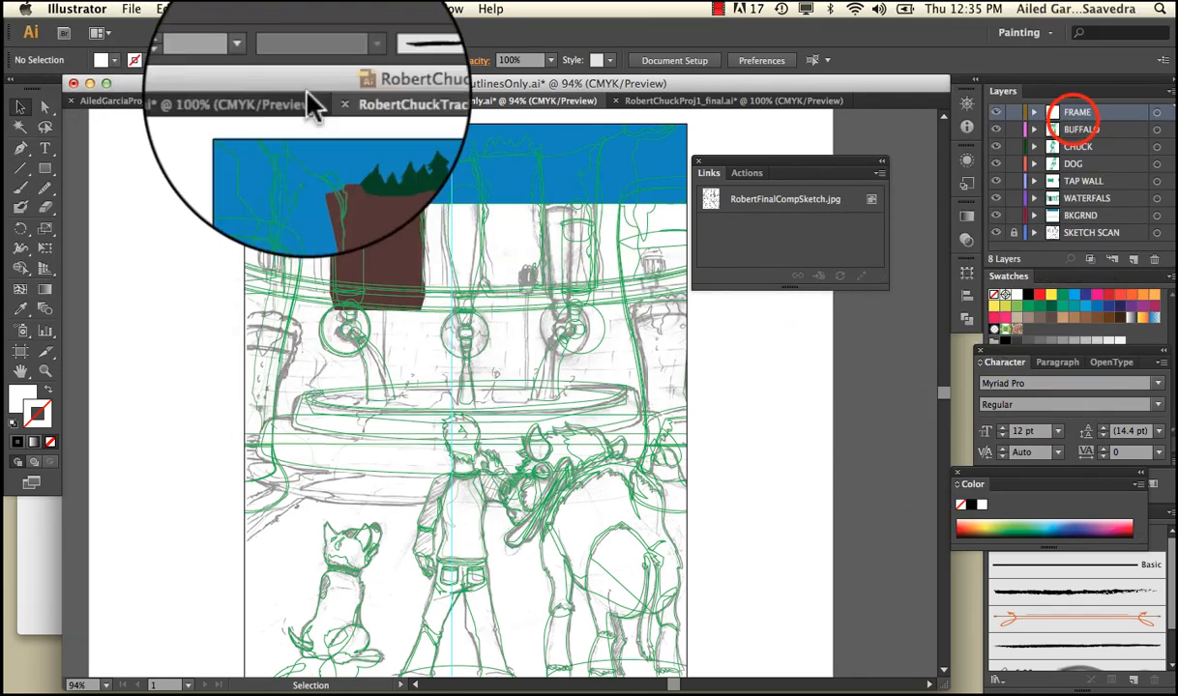
left_click(131, 8)
left_click(161, 243)
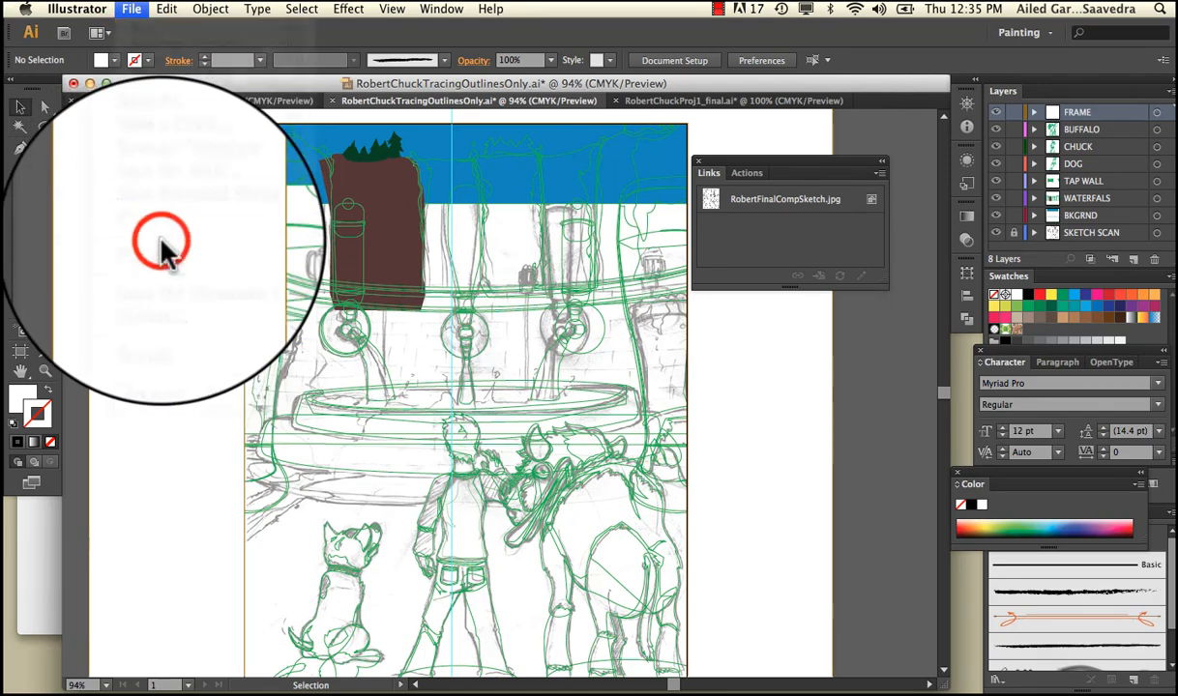
left_click(140, 7)
left_click(194, 250)
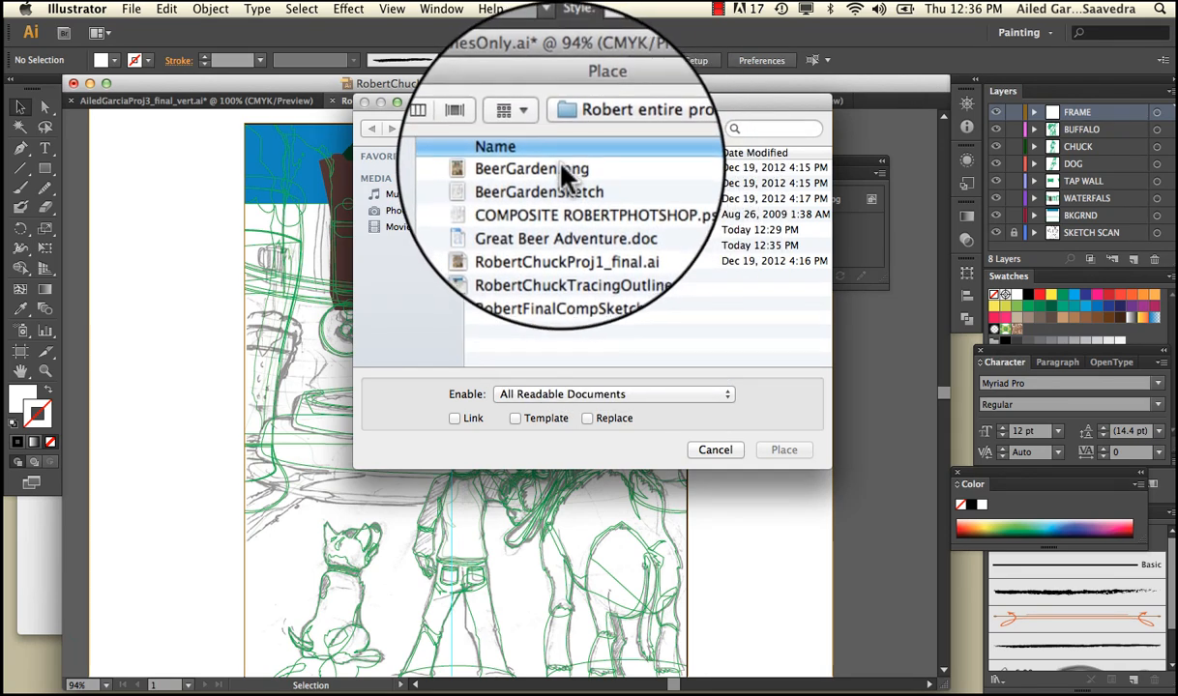
left_click(557, 170)
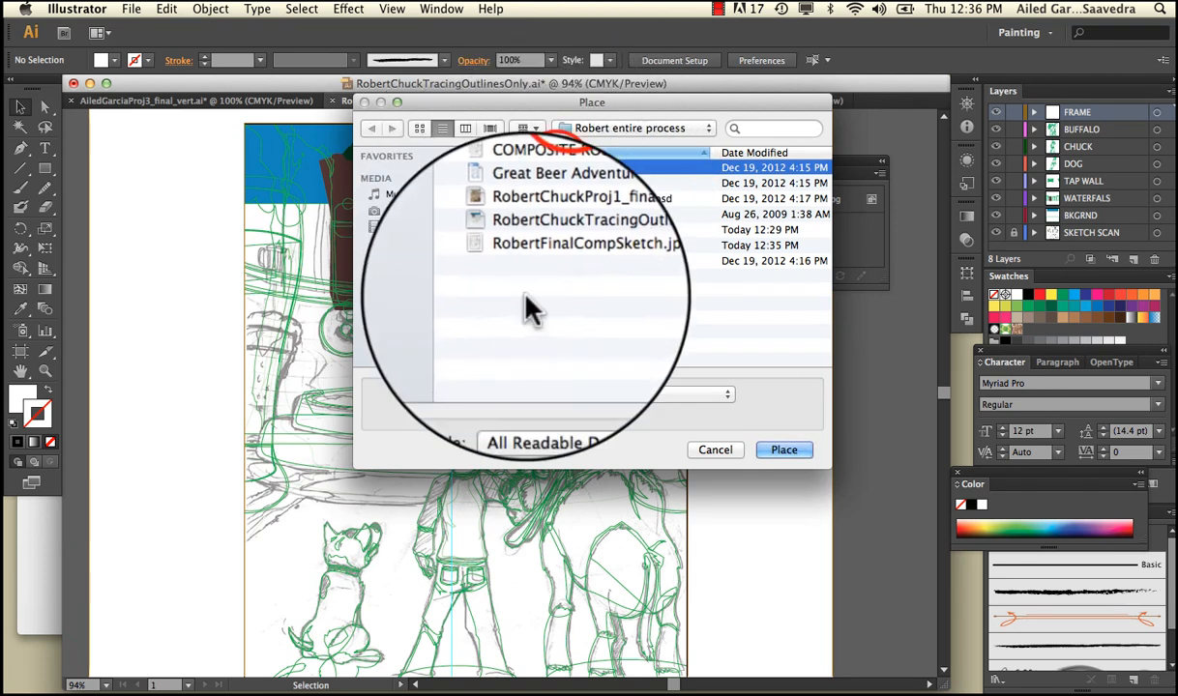
left_click(458, 422)
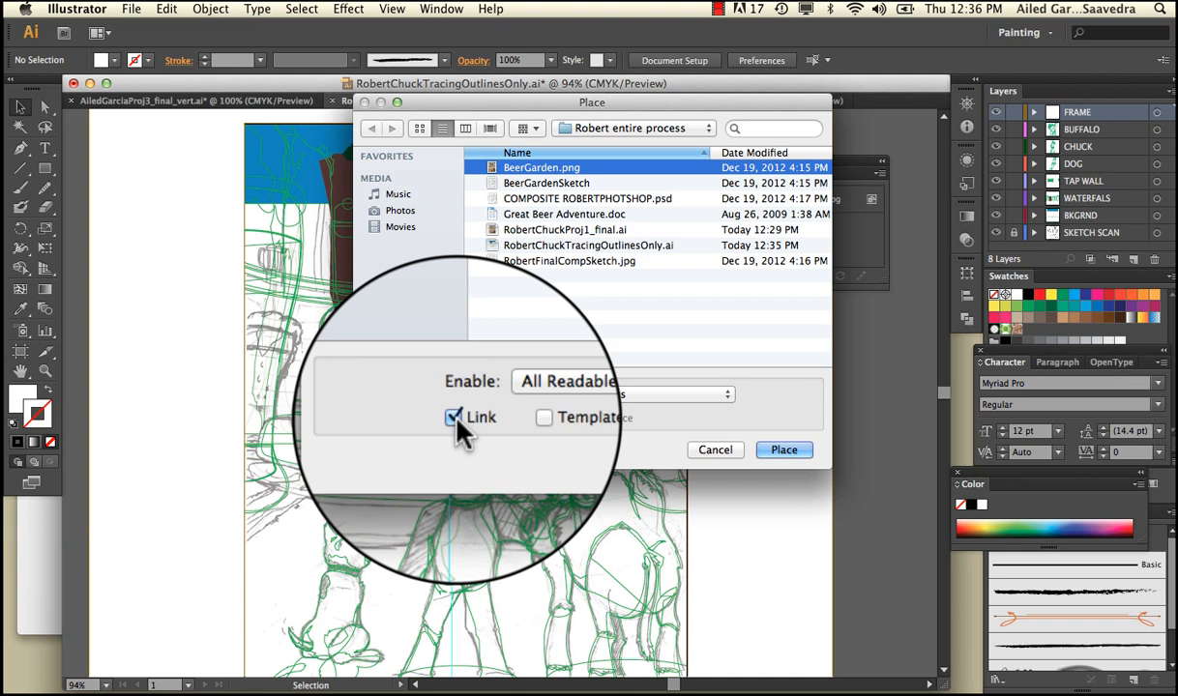
left_click(458, 422)
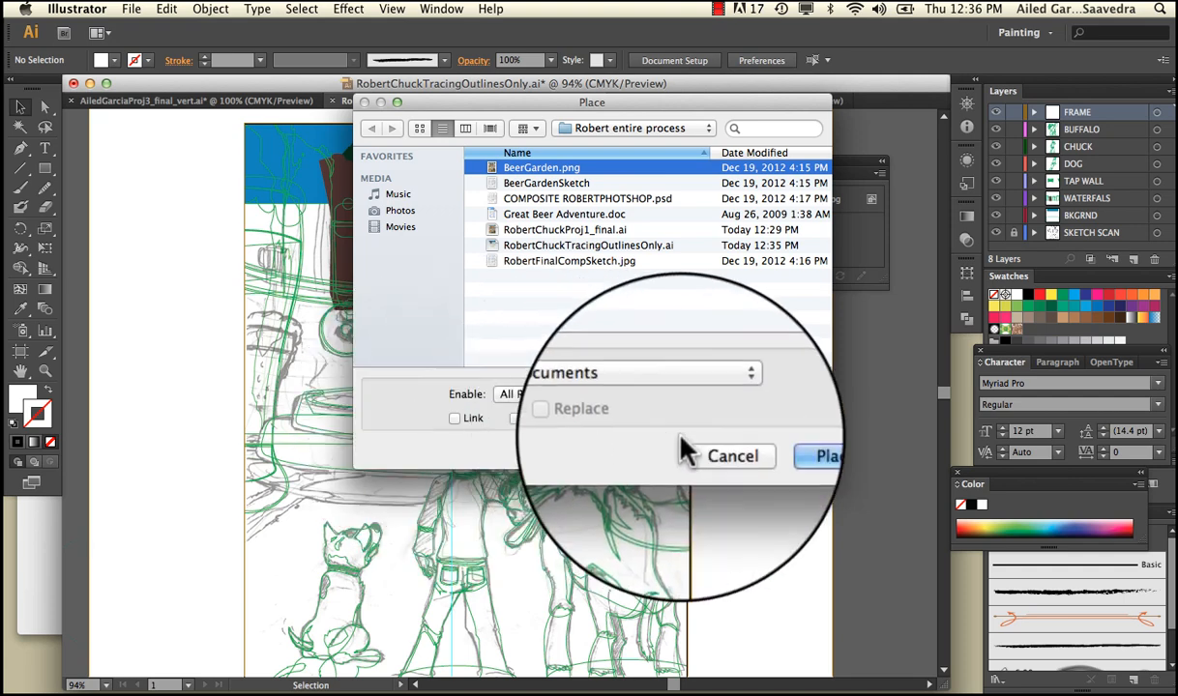
left_click(720, 452)
left_click(723, 460)
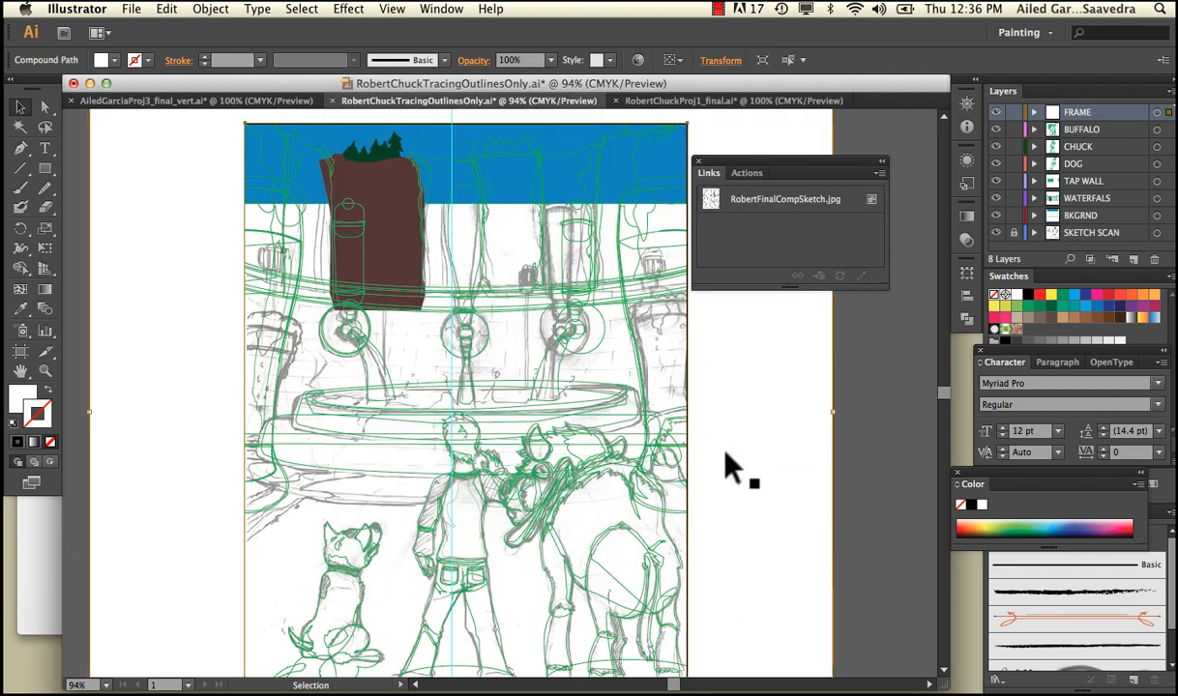